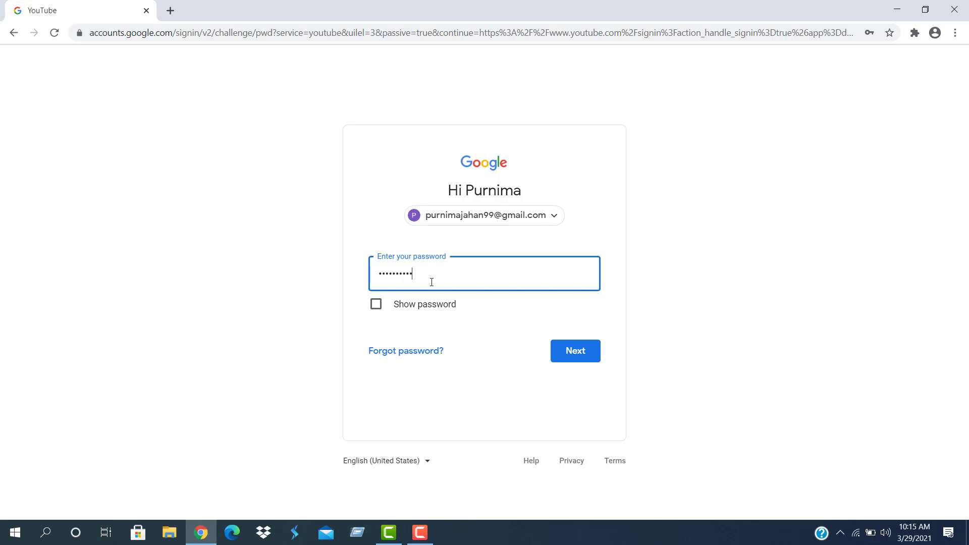
Sign in with the account password and open the YouTube account menu
{"action": "left_click", "coordinate": [590, 352]}
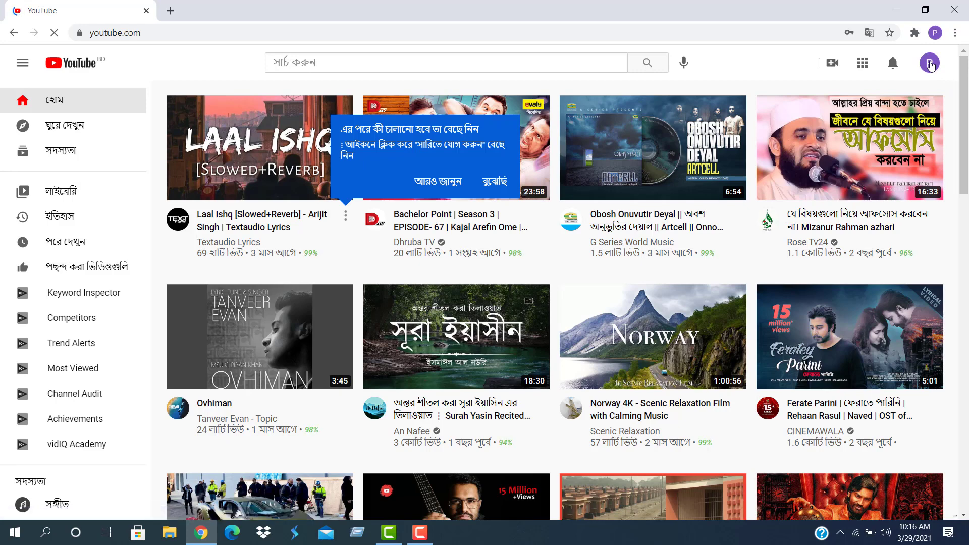
{"action": "left_click", "coordinate": [930, 64]}
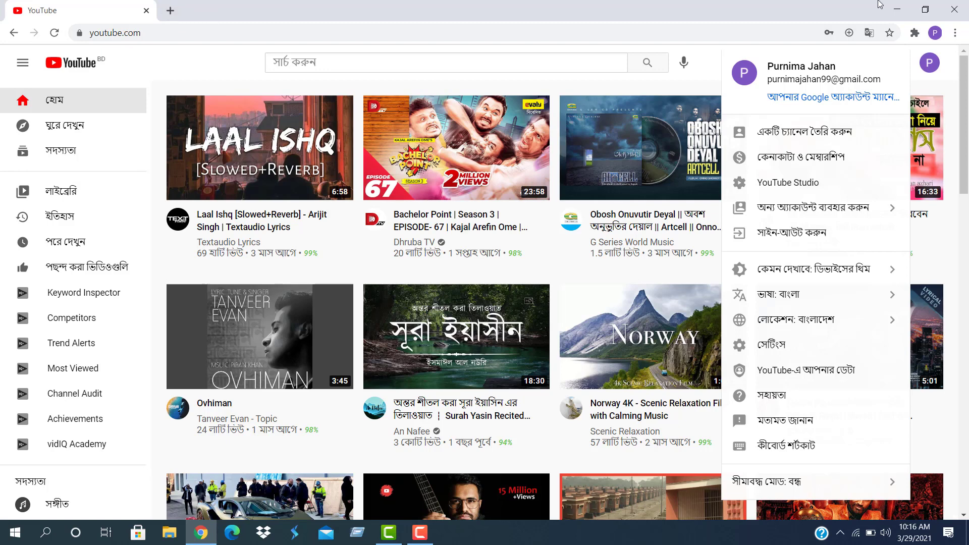
Open Chrome Settings, then close that tab so YouTube reloads in English
{"action": "left_click", "coordinate": [954, 32]}
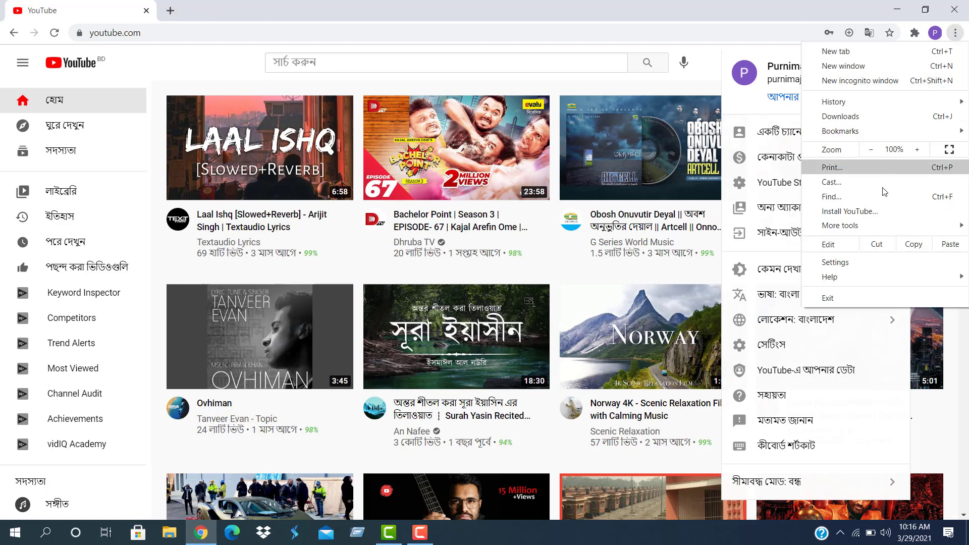
{"action": "key", "text": "Escape"}
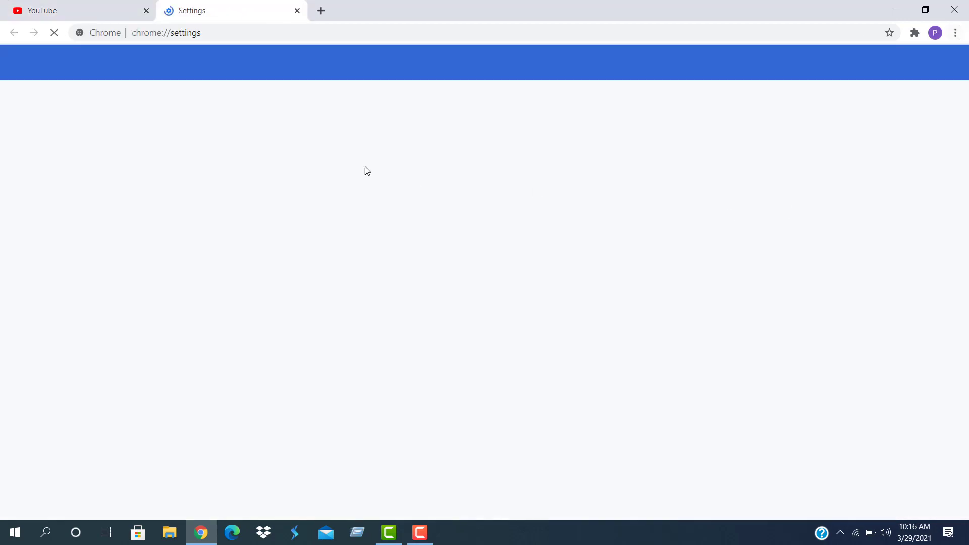
{"action": "left_click", "coordinate": [419, 532]}
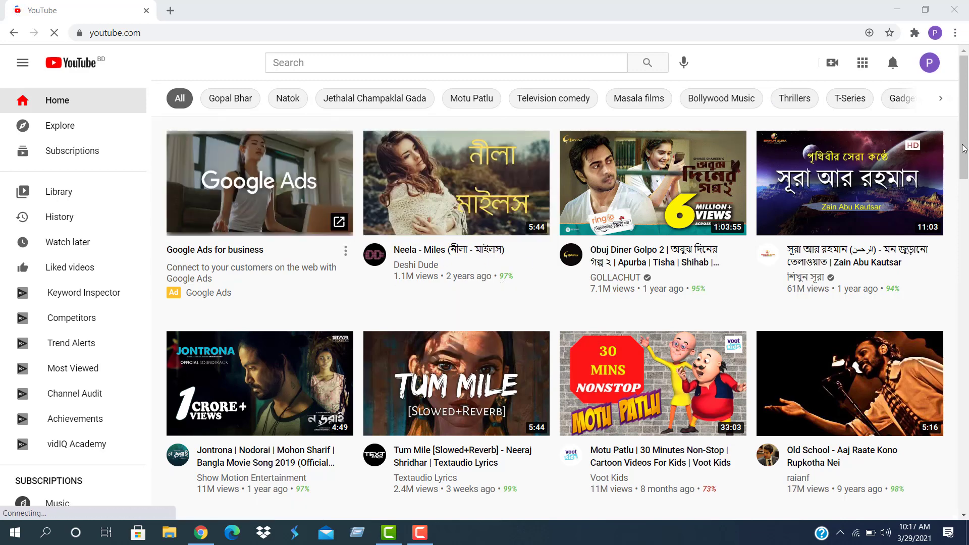
Start creating a channel from the account menu, then cancel it
{"action": "left_click", "coordinate": [927, 70]}
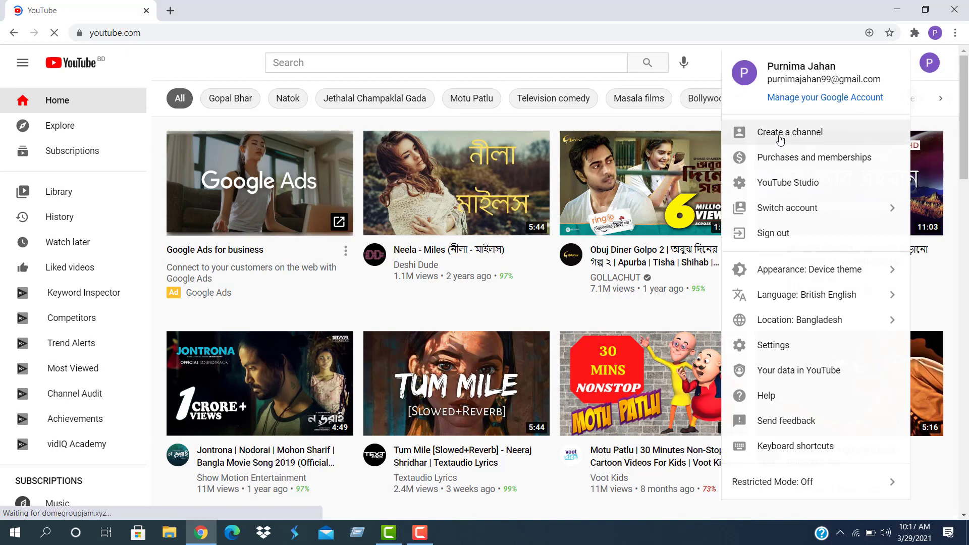
{"action": "left_click", "coordinate": [781, 140]}
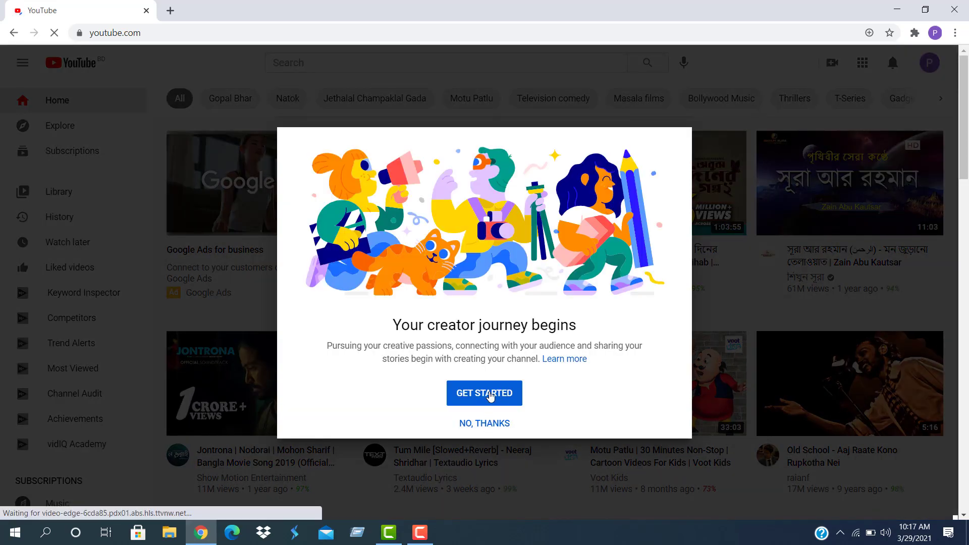
{"action": "left_click", "coordinate": [490, 394]}
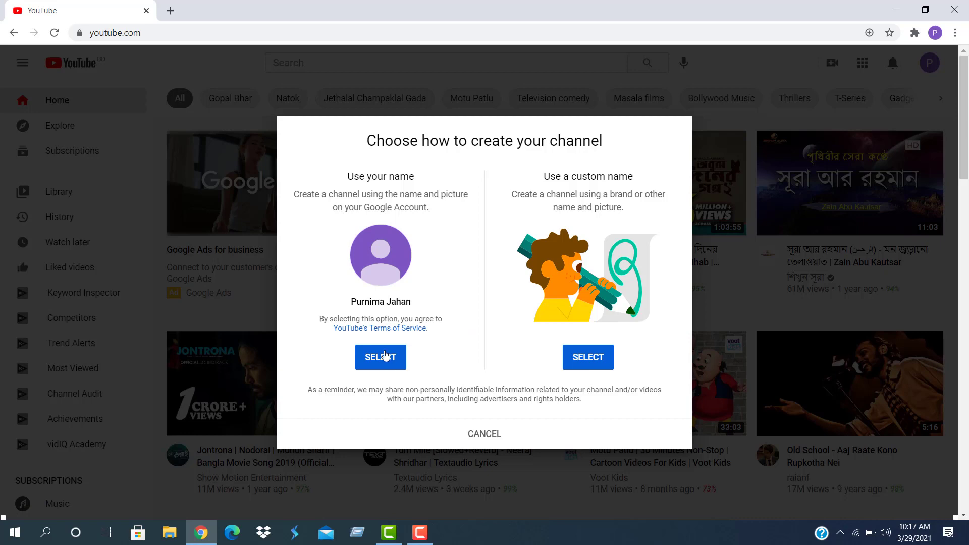
{"action": "left_click", "coordinate": [487, 433]}
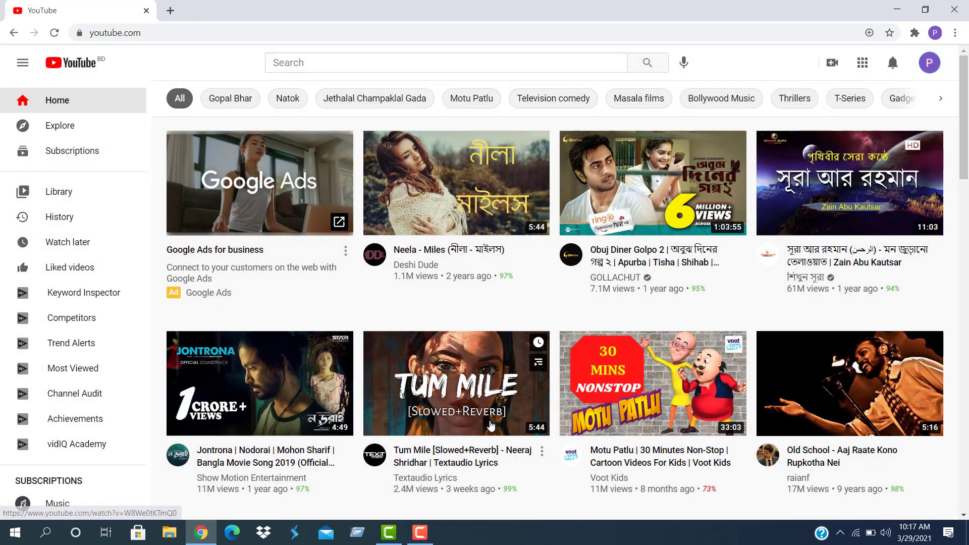
Restart channel creation and decline the creator journey prompt
{"action": "left_click", "coordinate": [928, 64]}
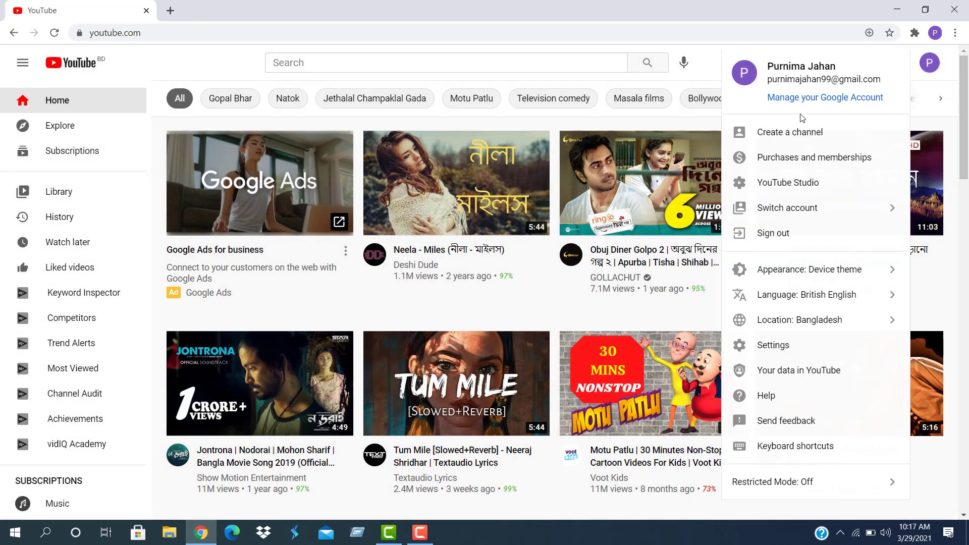
{"action": "left_click", "coordinate": [784, 134]}
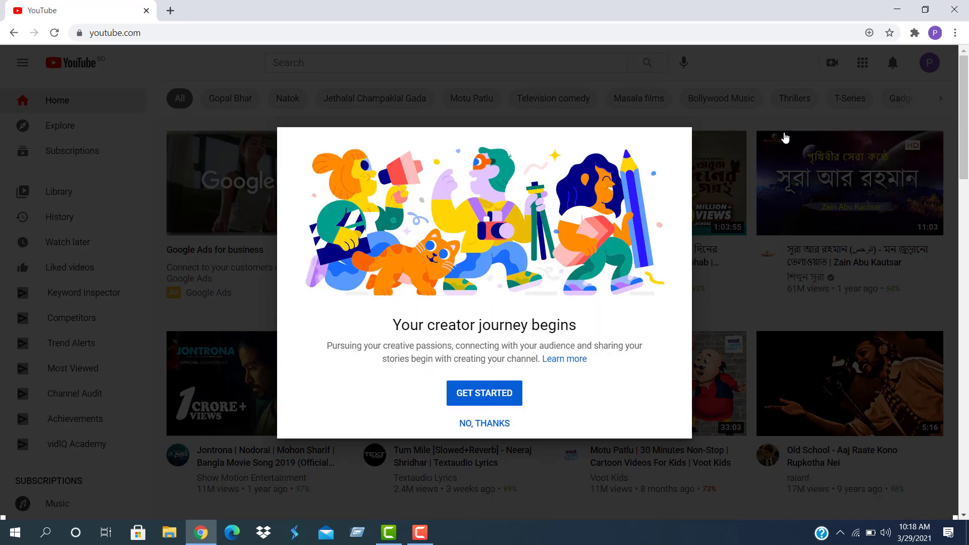
{"action": "left_click", "coordinate": [492, 424]}
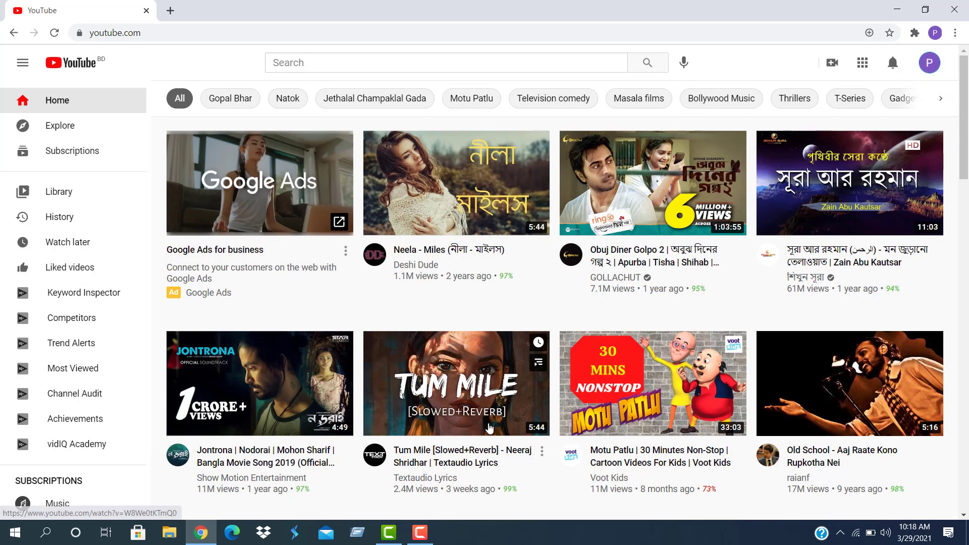
{"action": "mouse_move", "coordinate": [528, 249]}
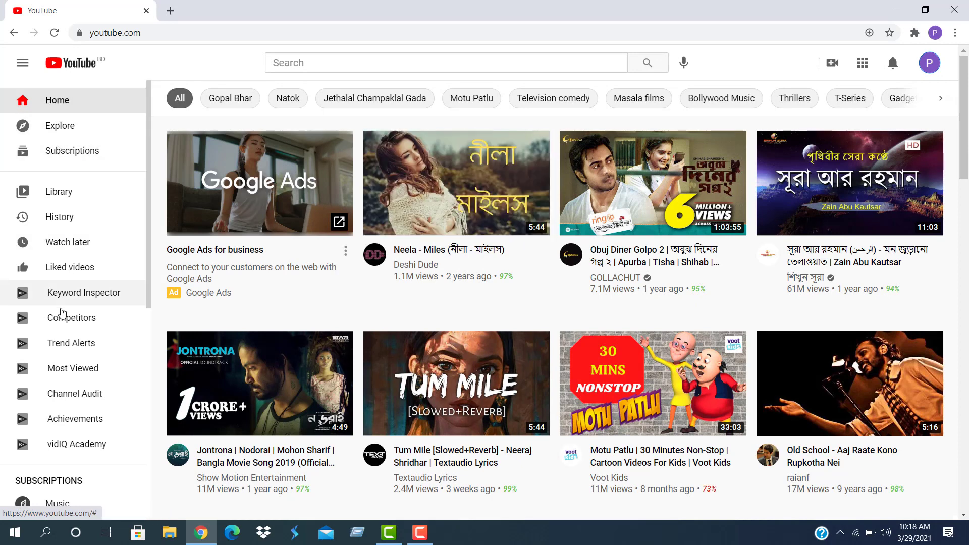
{"action": "scroll", "coordinate": [65, 313], "scroll_direction": "down", "scroll_amount": 1}
{"action": "scroll", "coordinate": [64, 312], "scroll_direction": "up", "scroll_amount": 1}
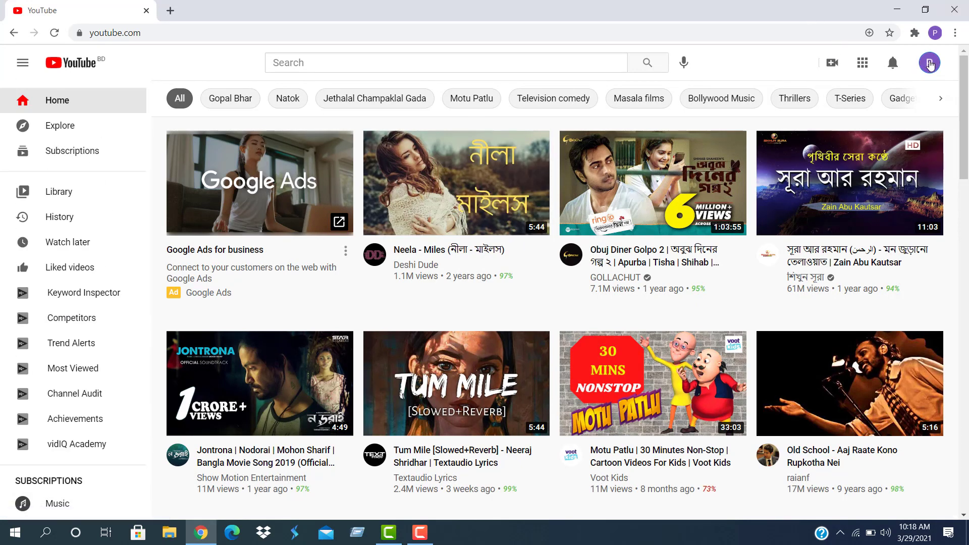
Start channel creation once more and continue to the channel-naming choice
{"action": "left_click", "coordinate": [930, 64]}
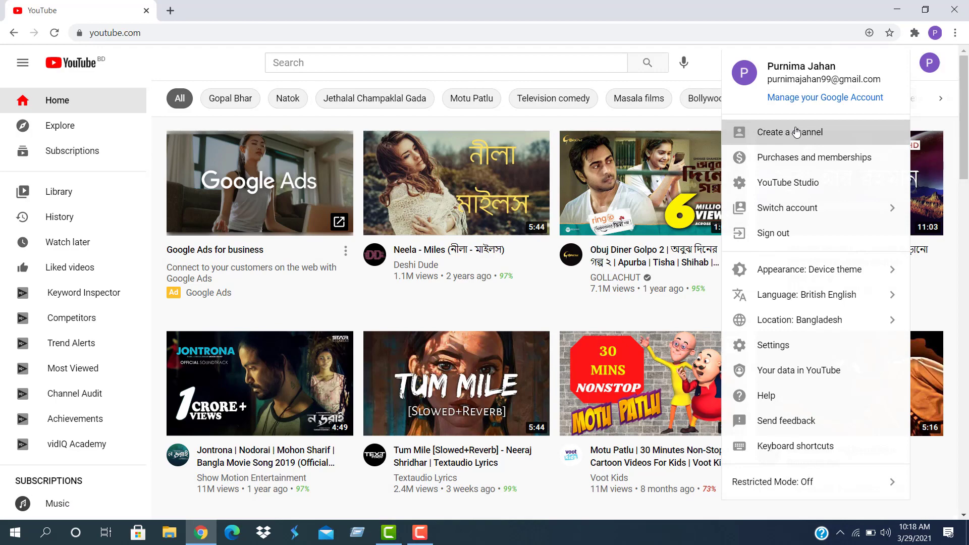
{"action": "left_click", "coordinate": [796, 132]}
{"action": "left_click", "coordinate": [479, 392]}
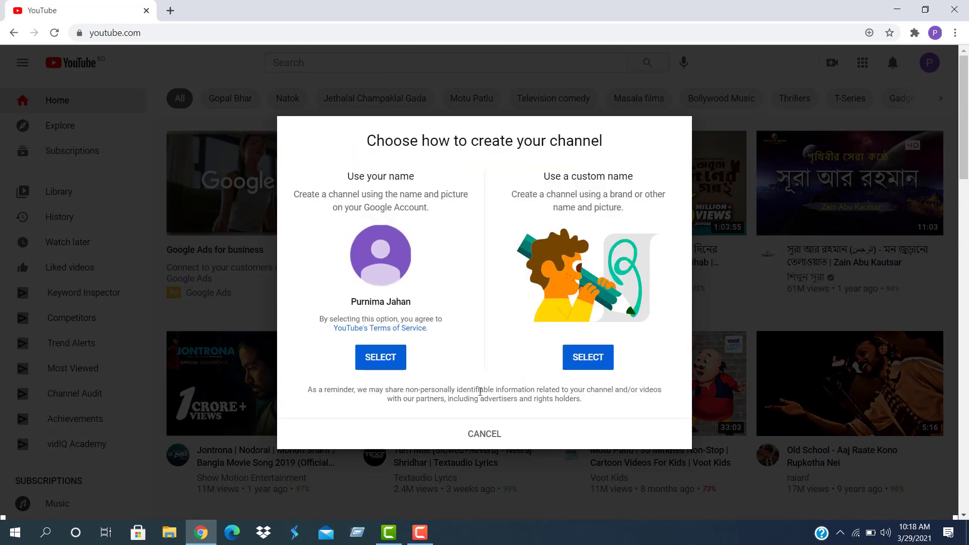
Create the channel under the account's own name and review the setup form
{"action": "left_click", "coordinate": [404, 357]}
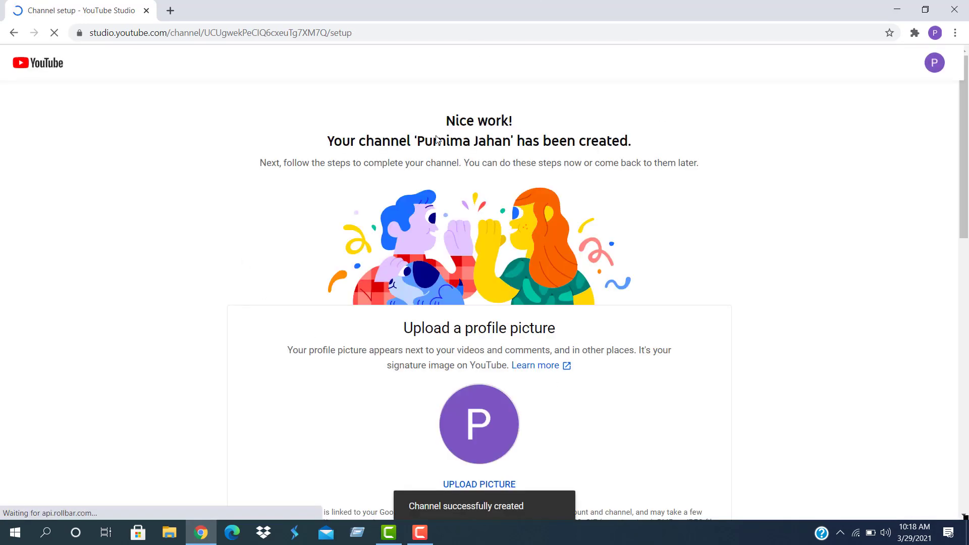
{"action": "scroll", "coordinate": [438, 141], "scroll_direction": "down", "scroll_amount": 6}
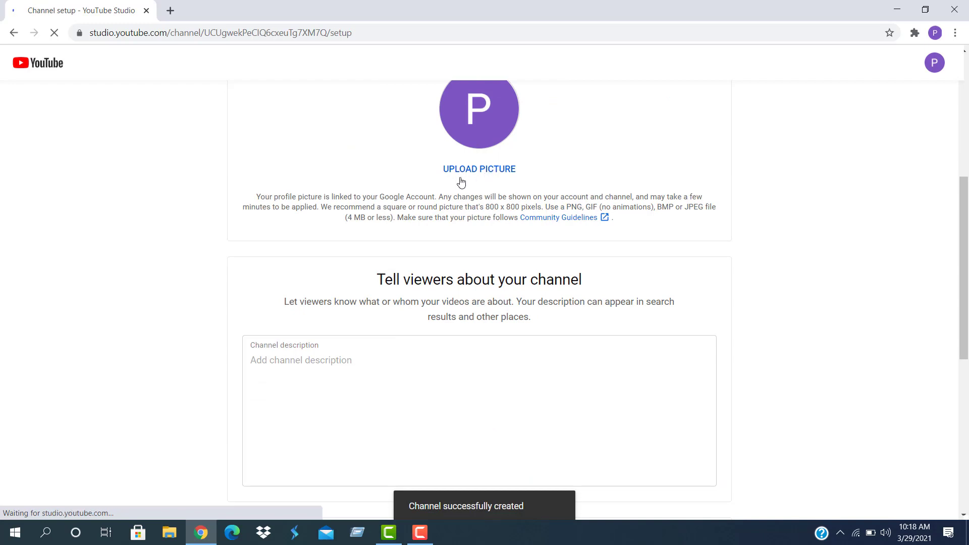
{"action": "scroll", "coordinate": [461, 182], "scroll_direction": "up", "scroll_amount": 4}
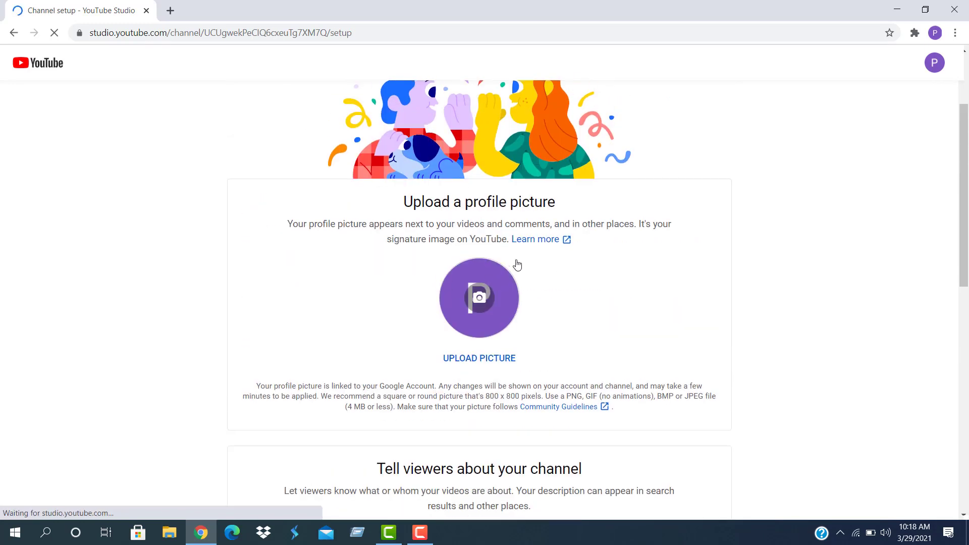
{"action": "scroll", "coordinate": [516, 260], "scroll_direction": "down", "scroll_amount": 6}
{"action": "scroll", "coordinate": [388, 259], "scroll_direction": "up", "scroll_amount": 2}
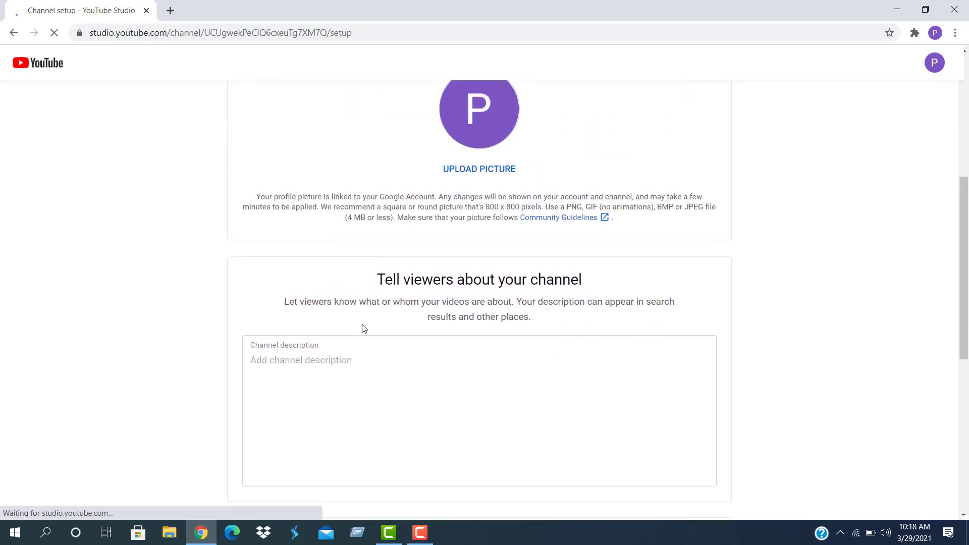
{"action": "scroll", "coordinate": [367, 158], "scroll_direction": "down", "scroll_amount": 6}
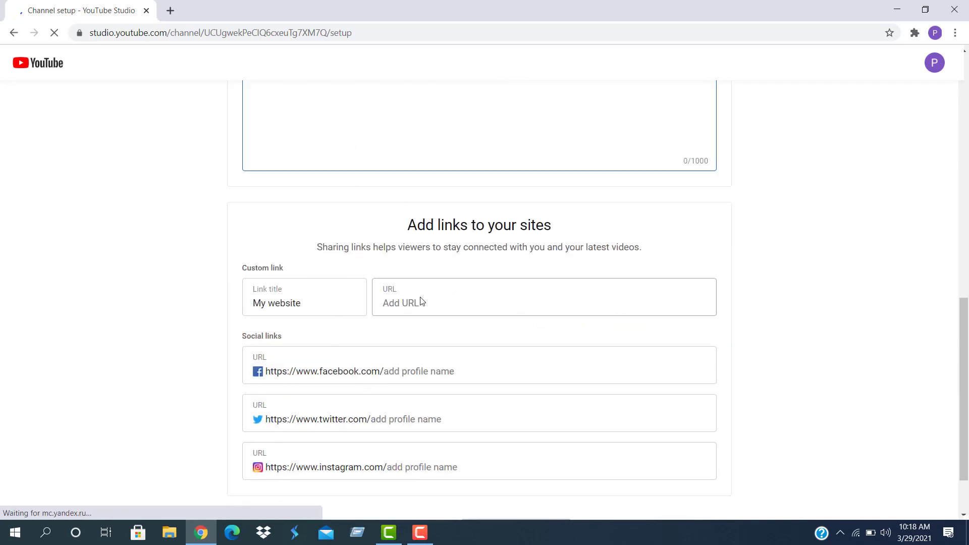
{"action": "left_click", "coordinate": [423, 302]}
{"action": "scroll", "coordinate": [397, 319], "scroll_direction": "down", "scroll_amount": 1}
{"action": "scroll", "coordinate": [396, 319], "scroll_direction": "down", "scroll_amount": 1}
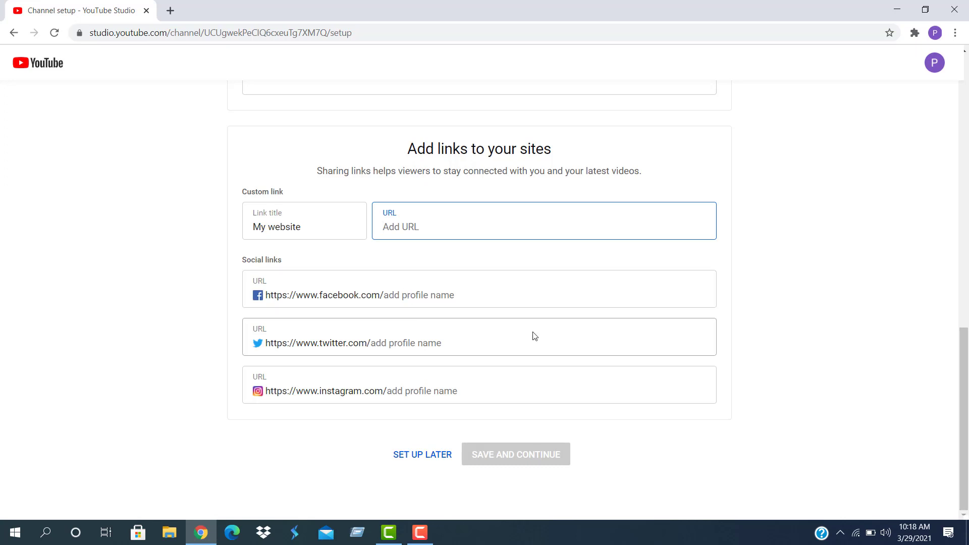
{"action": "scroll", "coordinate": [534, 336], "scroll_direction": "up", "scroll_amount": 5}
Enter the channel description 'Tutorial' and save the setup details
{"action": "left_click", "coordinate": [331, 238]}
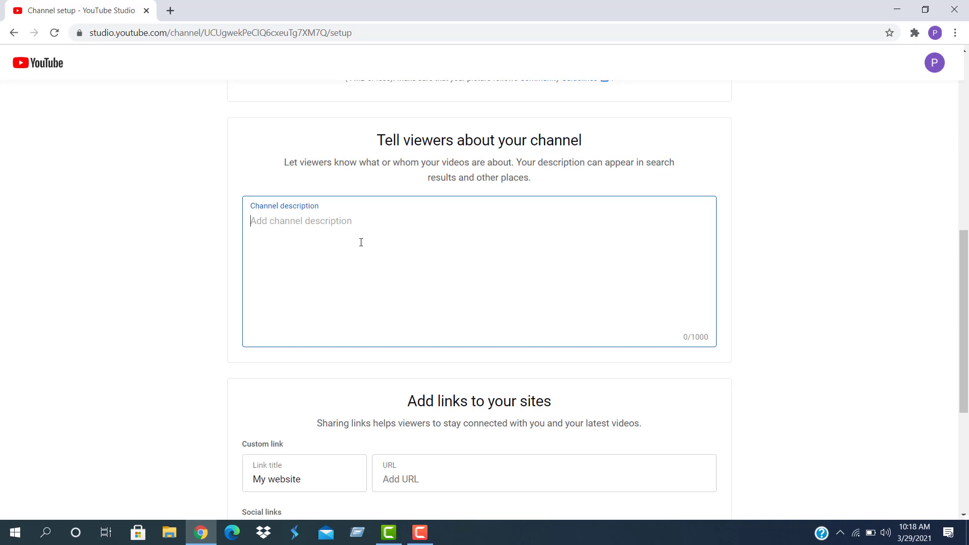
{"action": "type", "text": "Tutorial"}
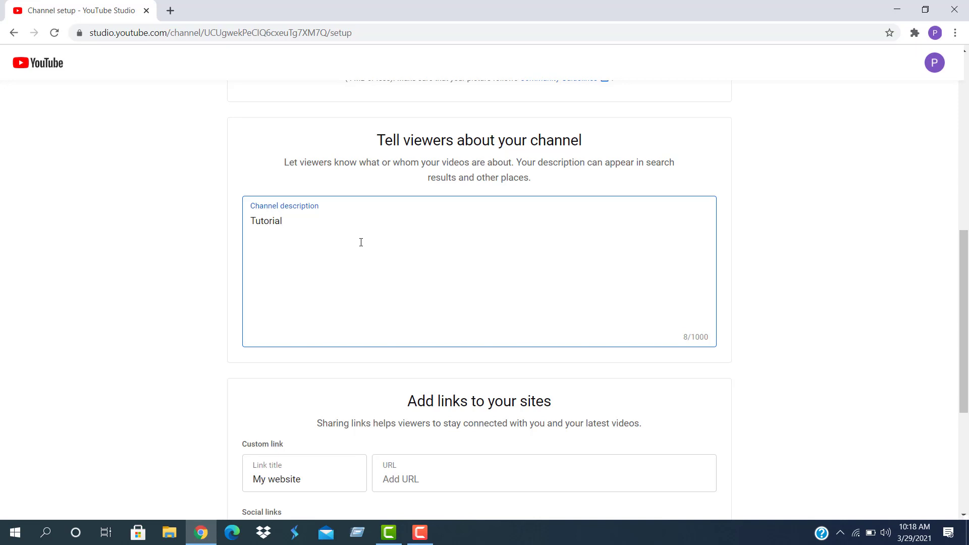
{"action": "scroll", "coordinate": [361, 241], "scroll_direction": "down", "scroll_amount": 5}
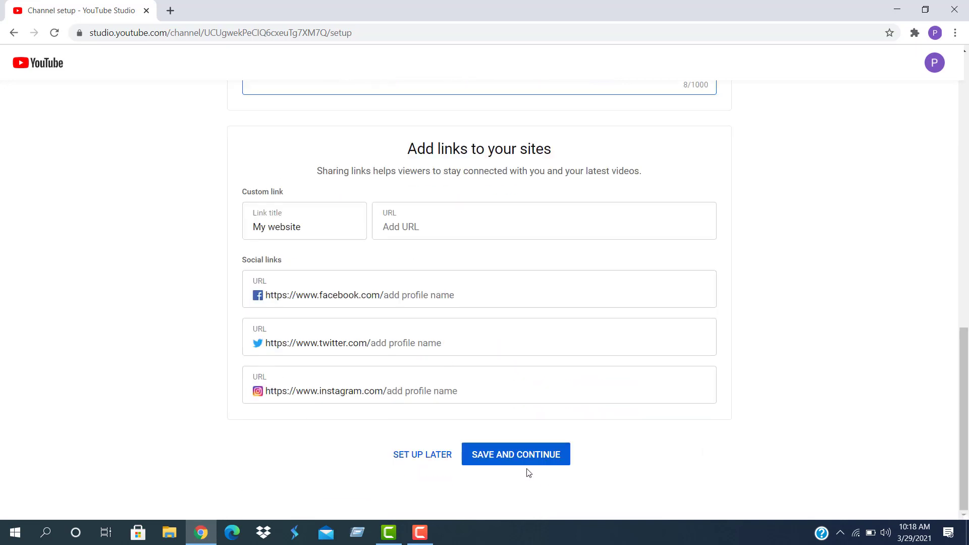
{"action": "left_click", "coordinate": [524, 455]}
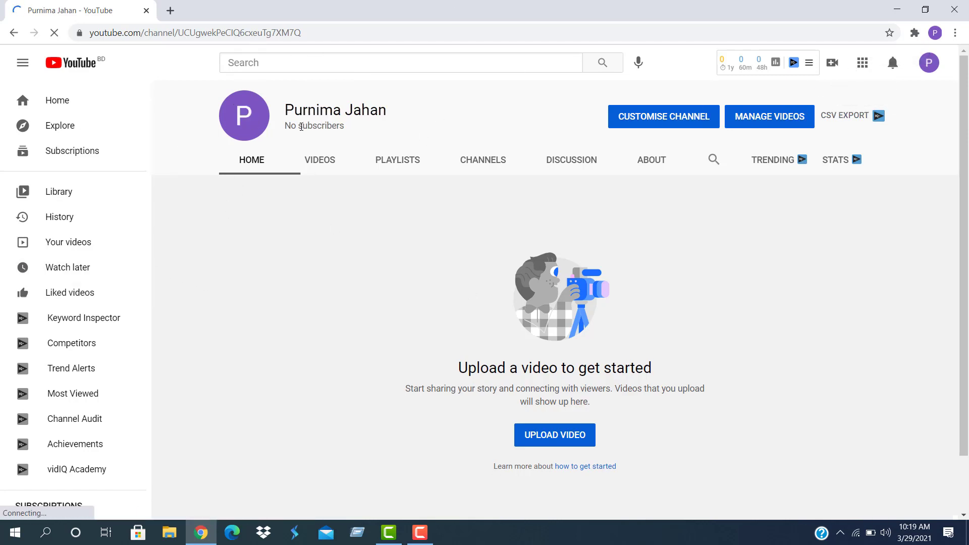
Browse the channel's Home, Videos, Playlists, Channels, Discussion and About tabs
{"action": "left_click", "coordinate": [243, 165]}
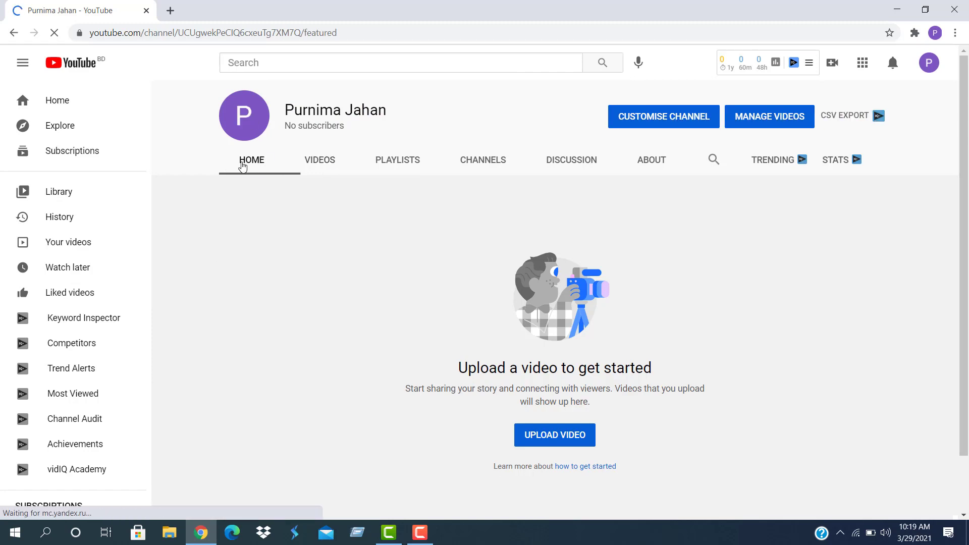
{"action": "left_click", "coordinate": [320, 161]}
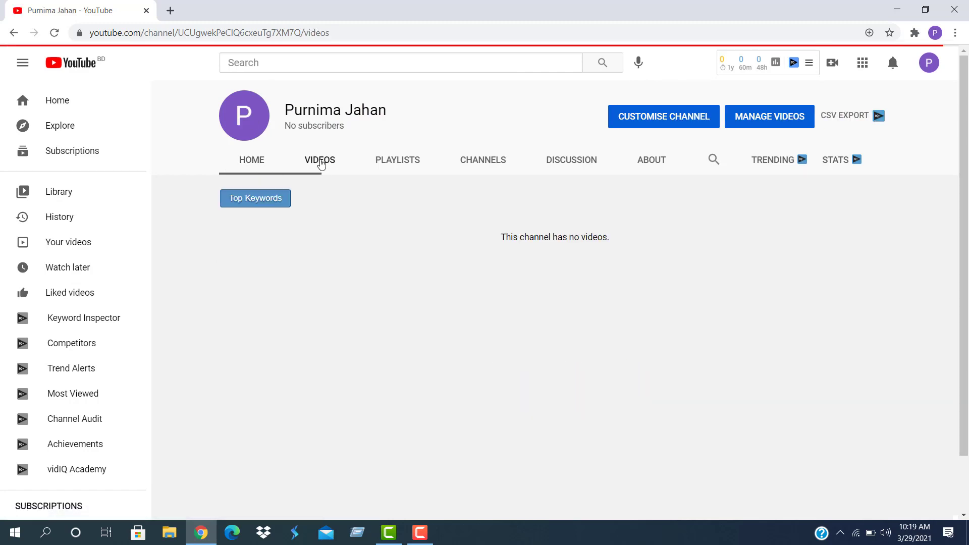
{"action": "left_click", "coordinate": [399, 162]}
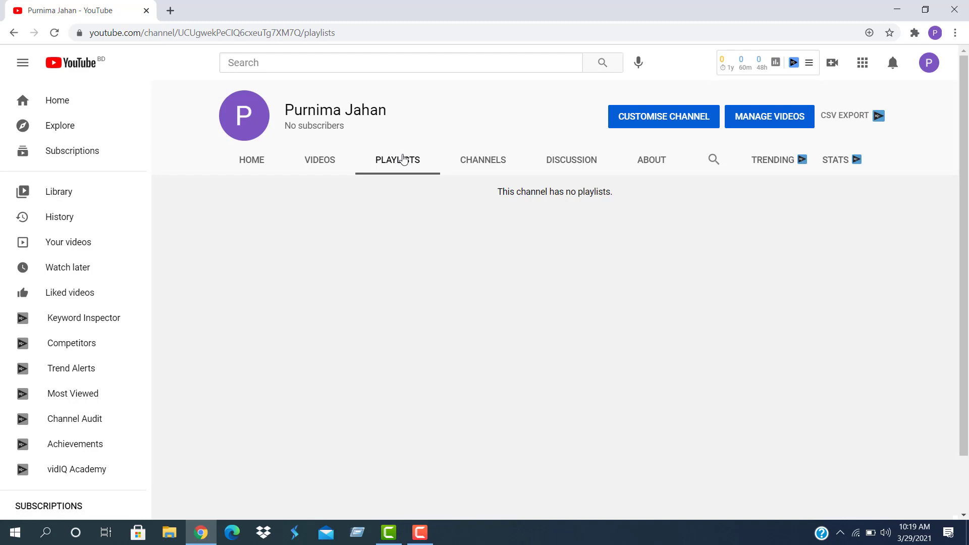
{"action": "left_click", "coordinate": [478, 161]}
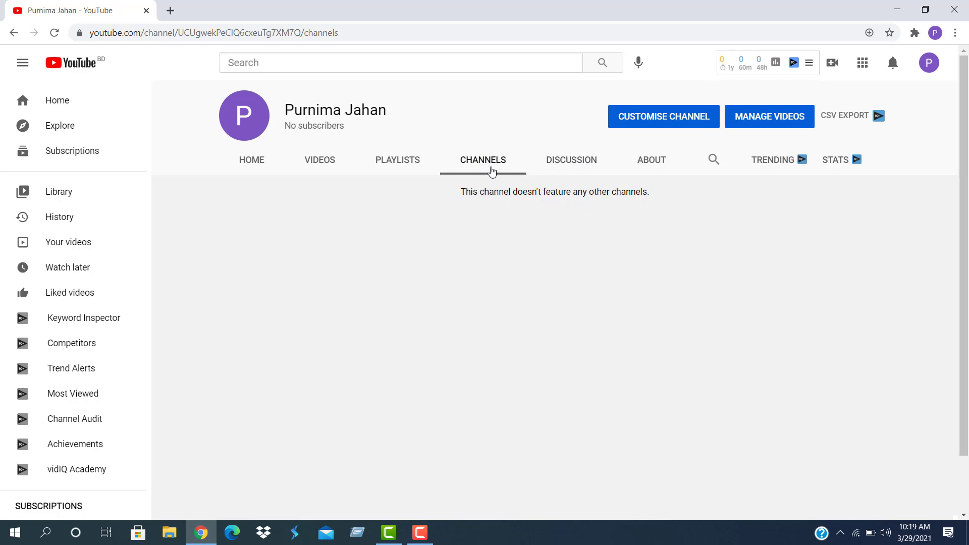
{"action": "left_click", "coordinate": [561, 164]}
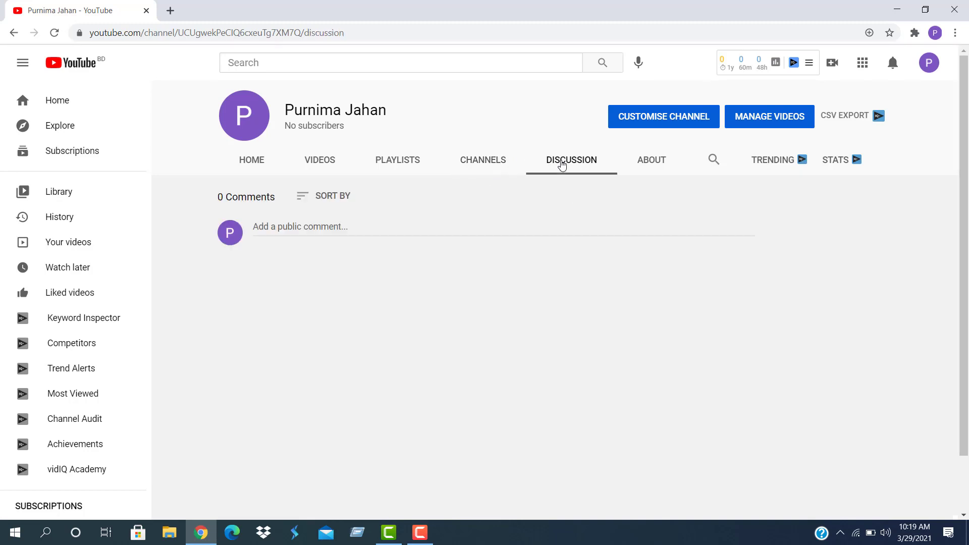
{"action": "left_click", "coordinate": [327, 228]}
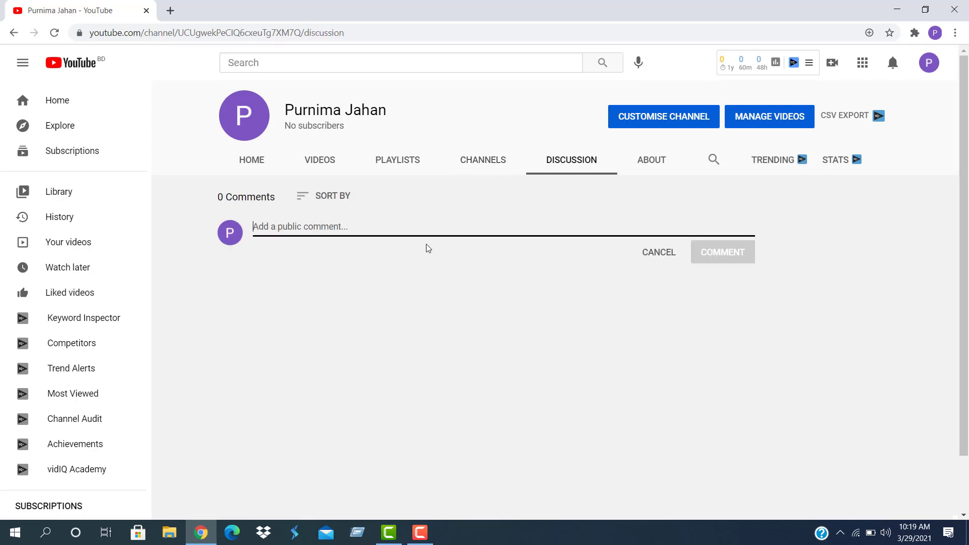
{"action": "left_click", "coordinate": [650, 161]}
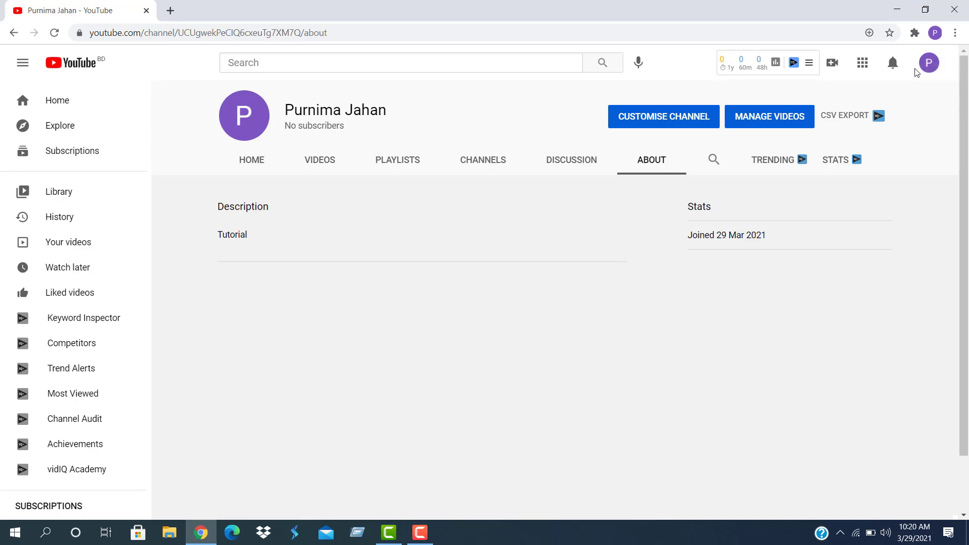
Visit the channel page via Your channel, then return to YouTube home
{"action": "left_click", "coordinate": [927, 68]}
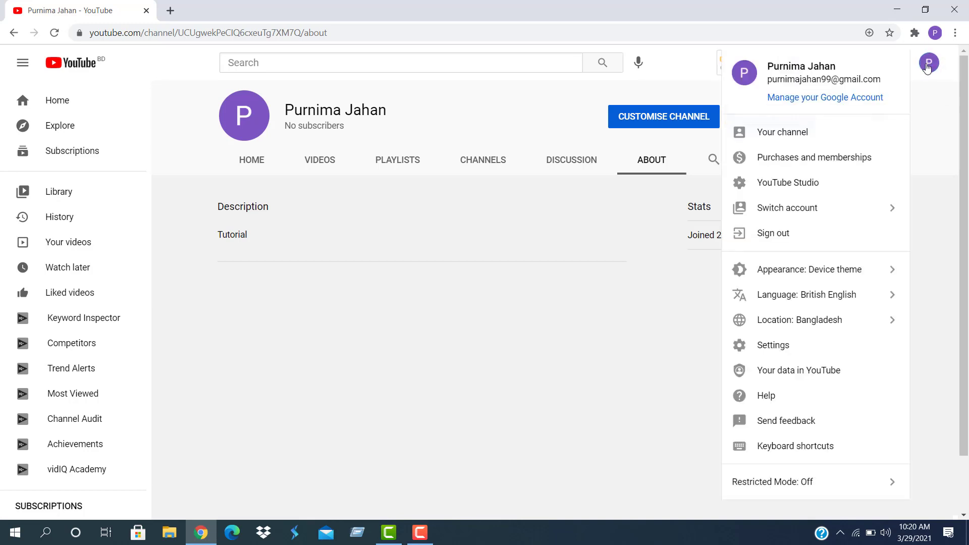
{"action": "left_click", "coordinate": [767, 134]}
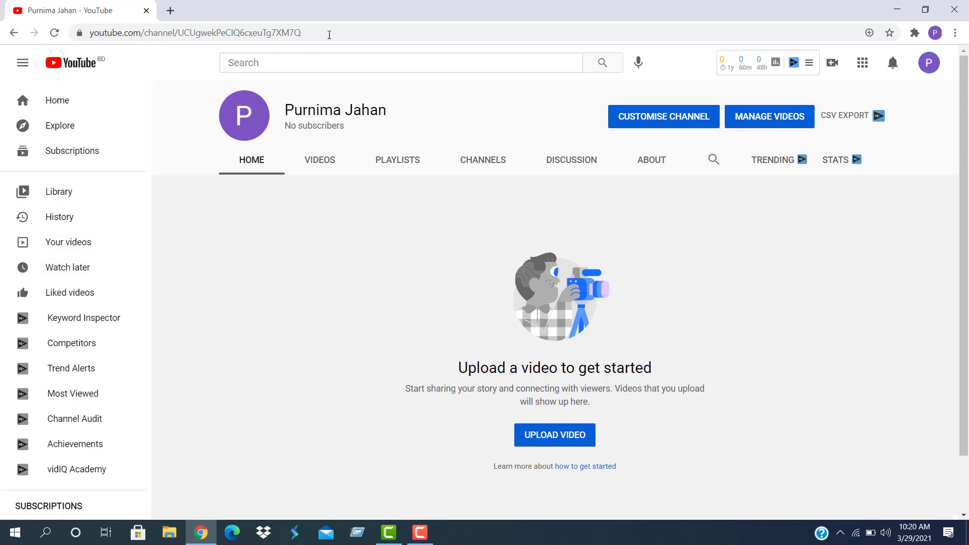
{"action": "left_click", "coordinate": [321, 32]}
{"action": "left_click", "coordinate": [92, 64]}
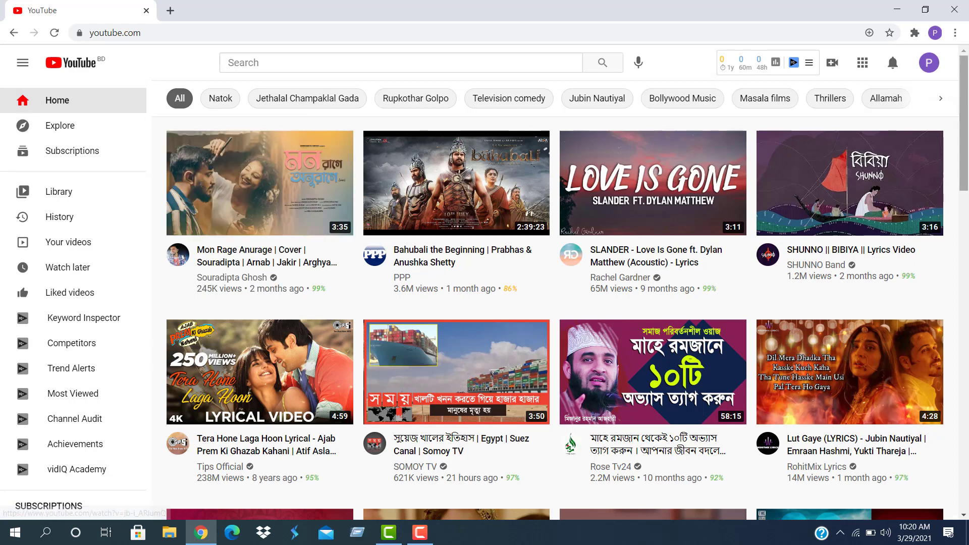
Reopen the channel page and launch Customise Channel in YouTube Studio
{"action": "left_click", "coordinate": [928, 65]}
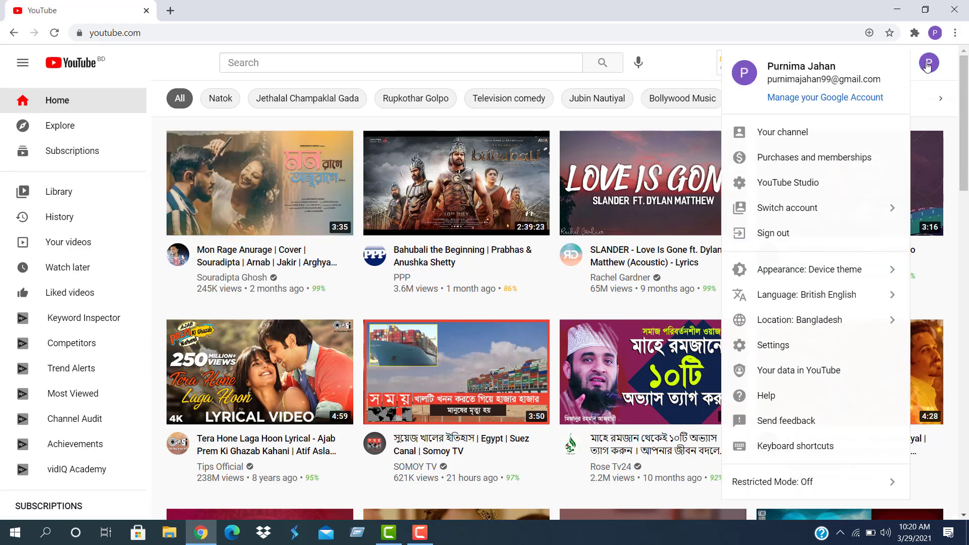
{"action": "left_click", "coordinate": [774, 136]}
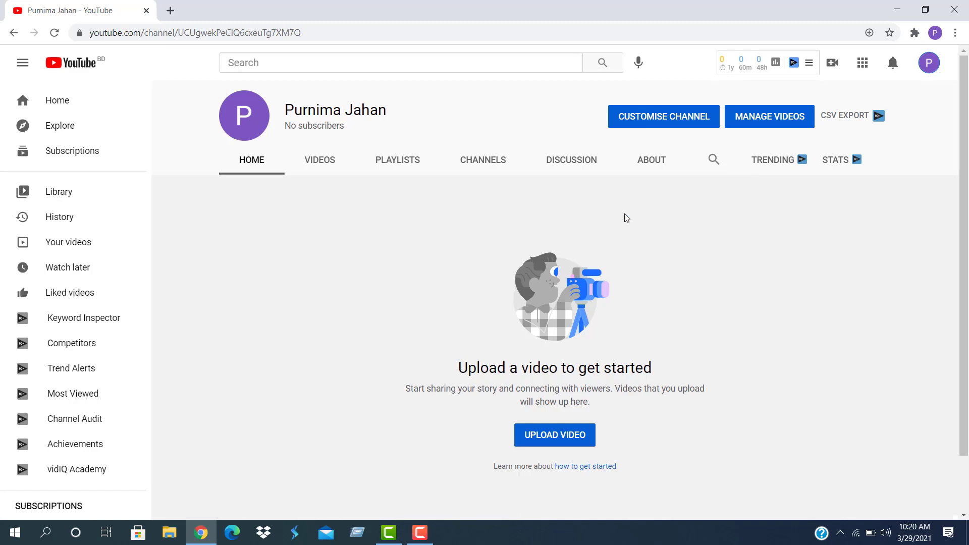
{"action": "left_click", "coordinate": [655, 118]}
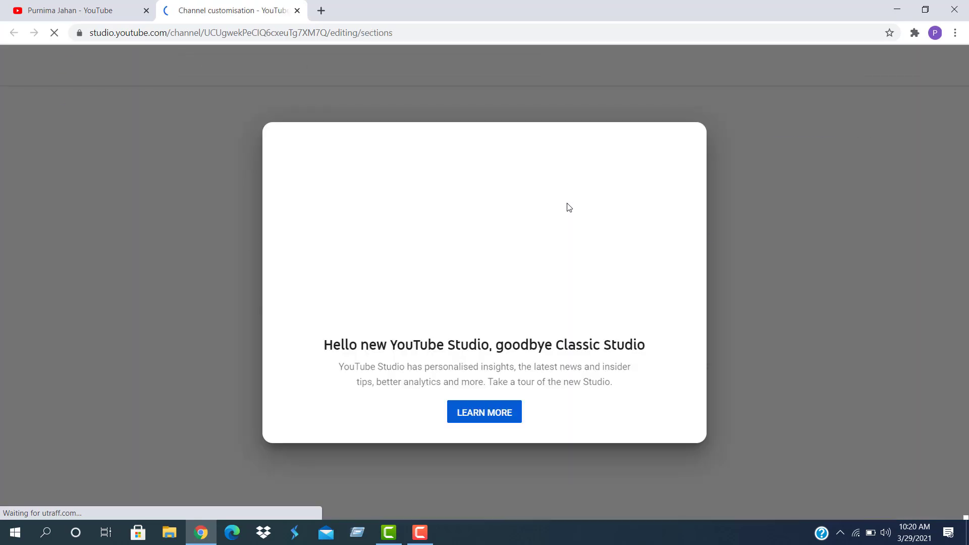
Dismiss the new-Studio welcome popup, its Learn More tab, and the tour tooltip
{"action": "left_click", "coordinate": [488, 413]}
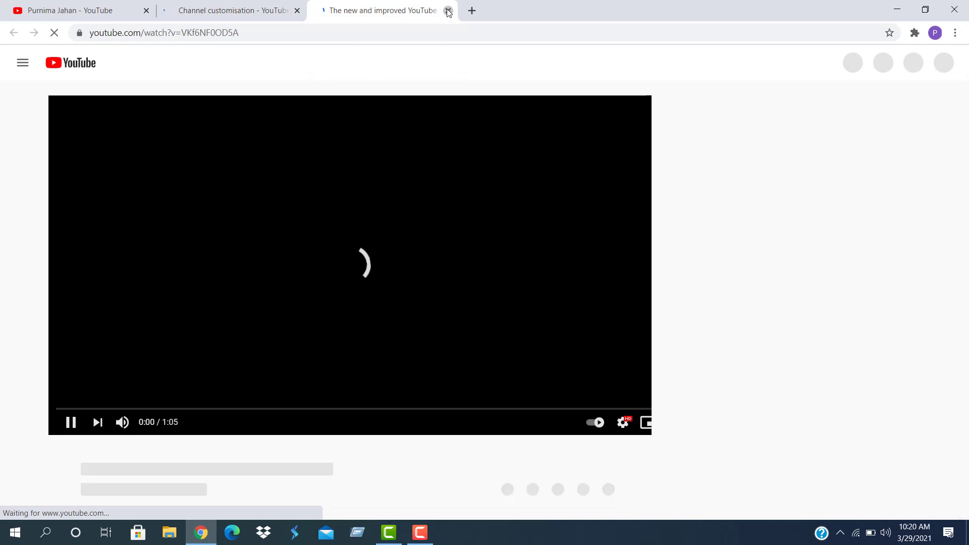
{"action": "left_click", "coordinate": [448, 11]}
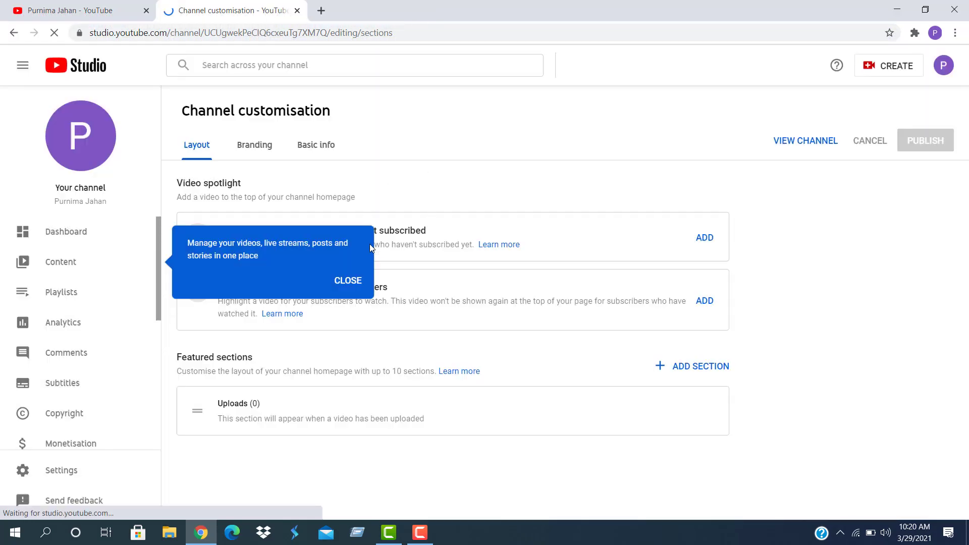
{"action": "left_click", "coordinate": [339, 280]}
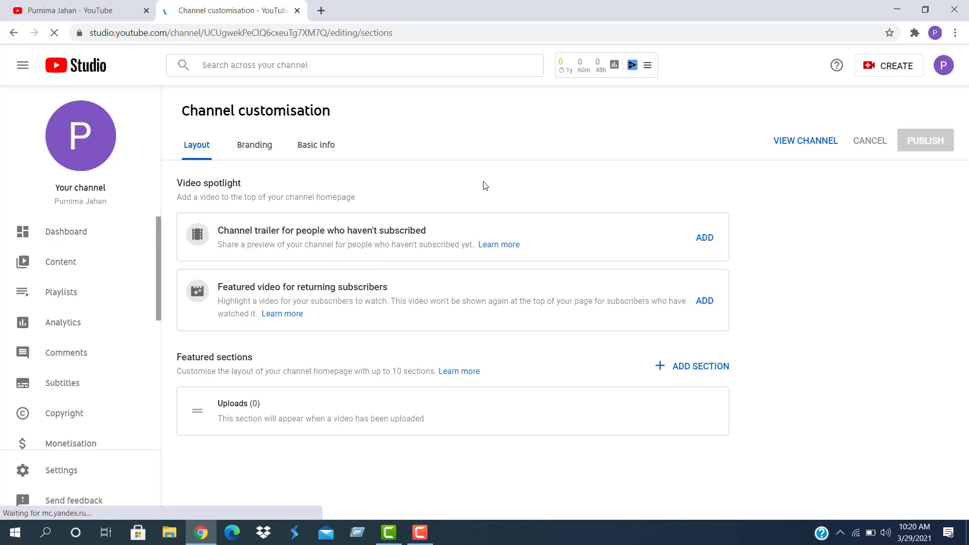
Visit the channel Dashboard, then go to the empty Playlists page
{"action": "left_click", "coordinate": [65, 244]}
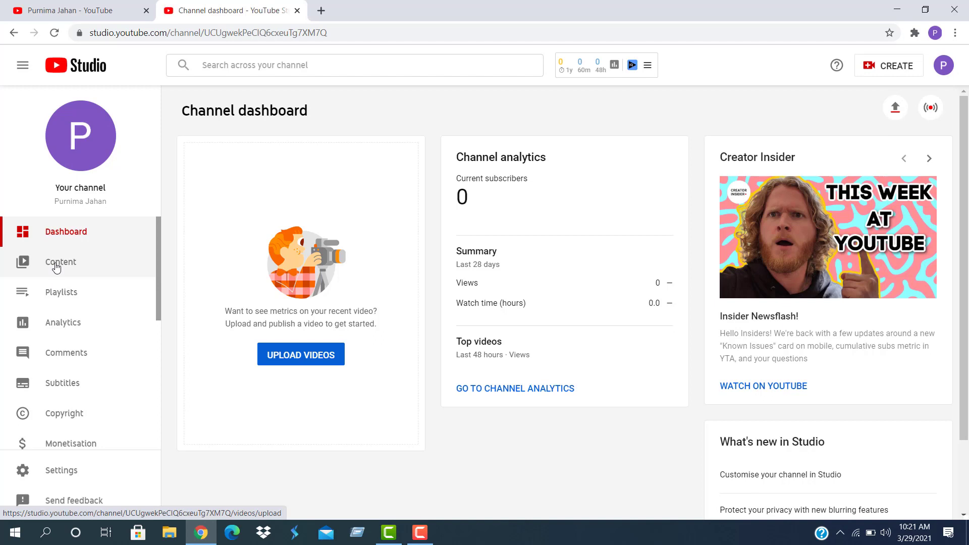
{"action": "left_click", "coordinate": [57, 297]}
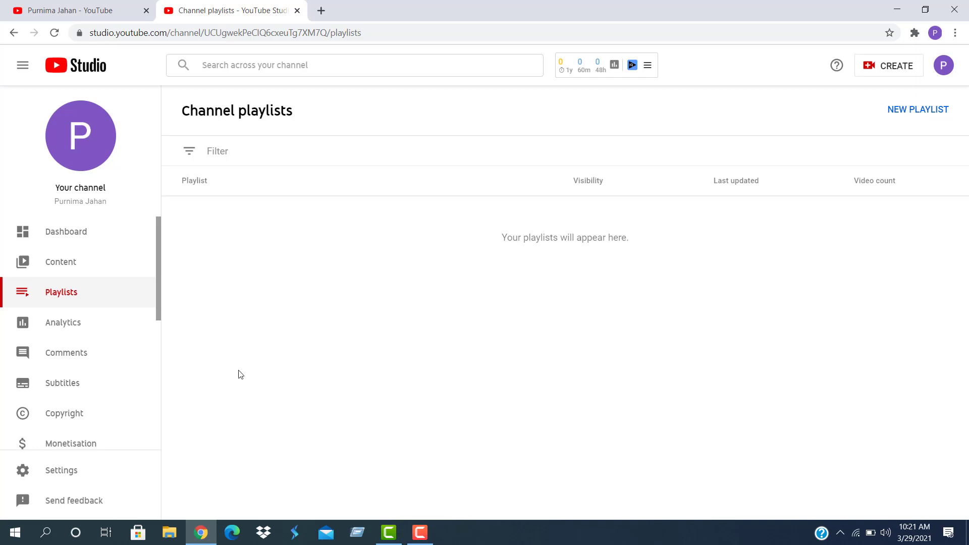
Visit Analytics and Comments, dismiss the customisation callout, and open Settings
{"action": "left_click", "coordinate": [50, 326]}
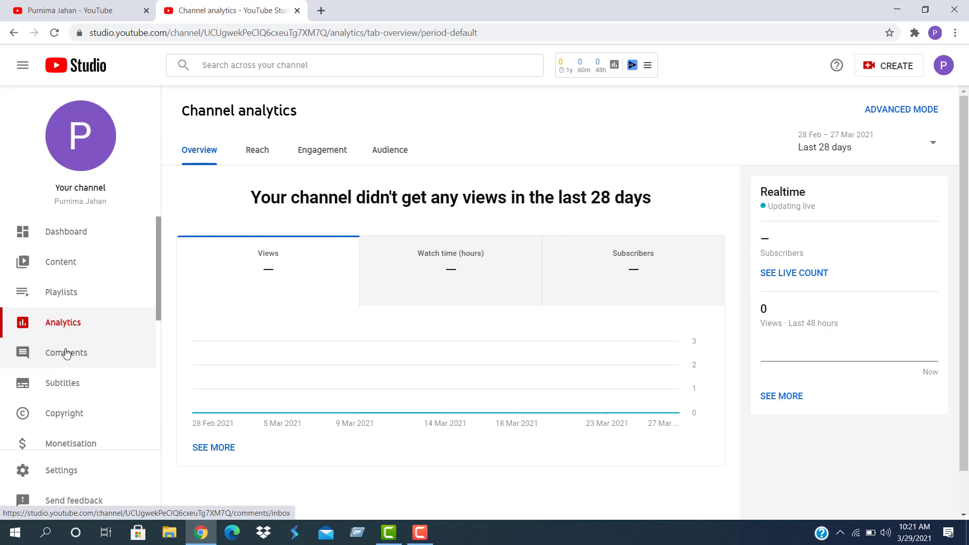
{"action": "left_click", "coordinate": [67, 353]}
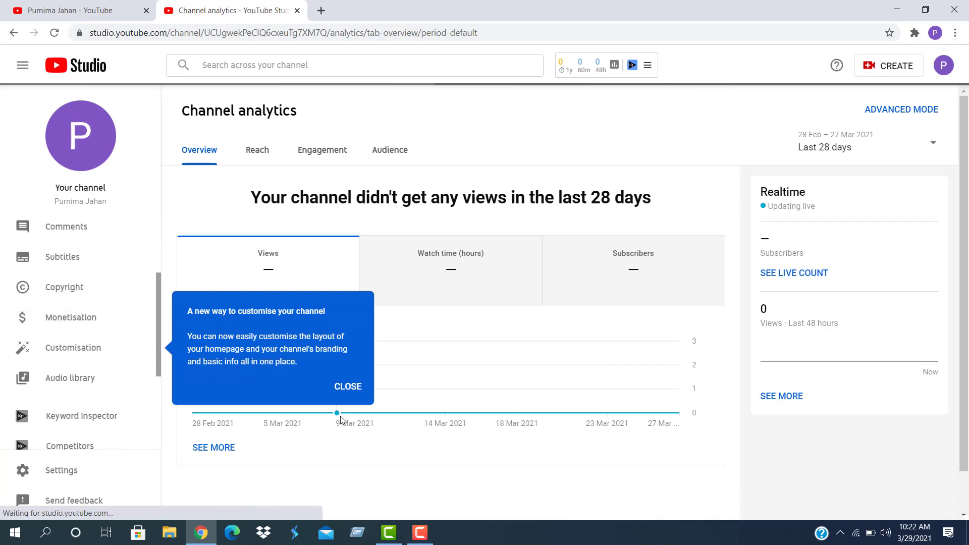
{"action": "left_click", "coordinate": [348, 387]}
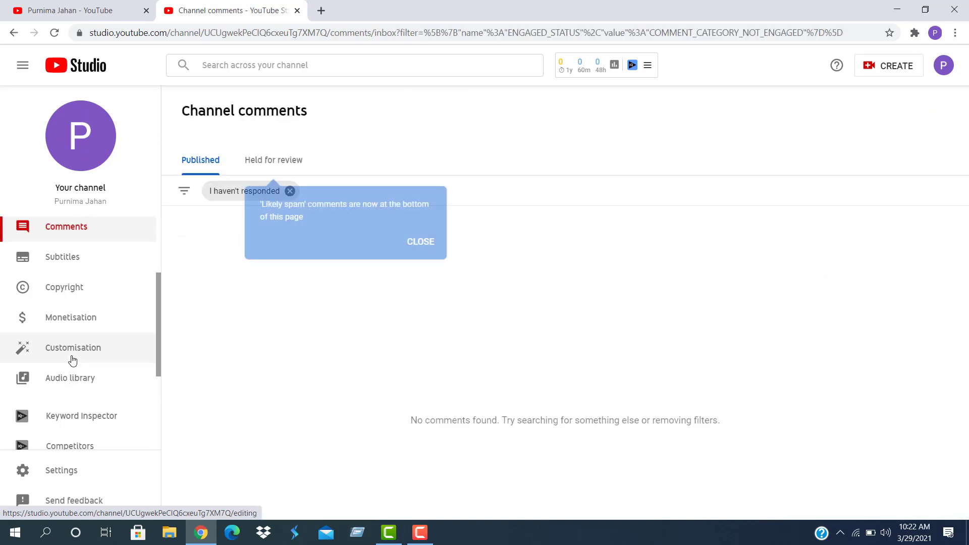
{"action": "scroll", "coordinate": [67, 378], "scroll_direction": "down", "scroll_amount": 3}
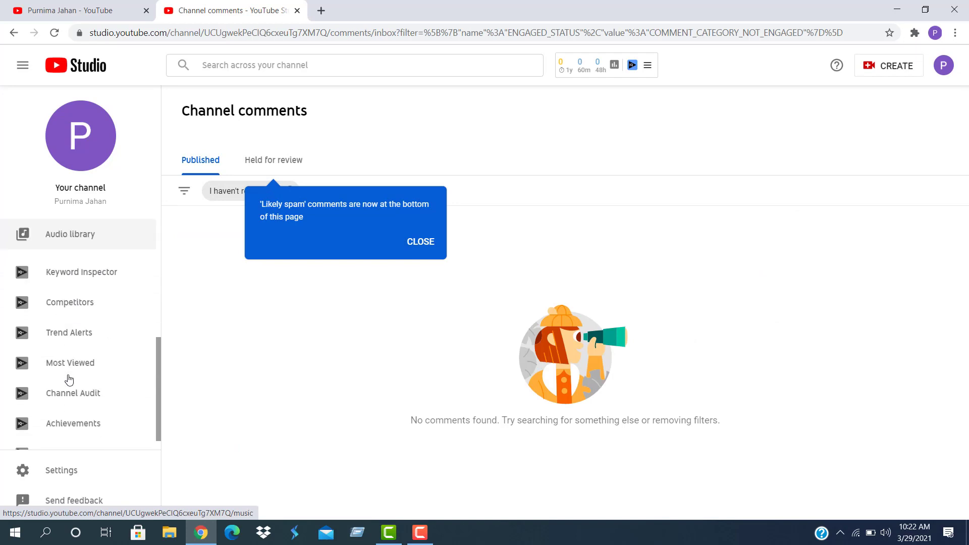
{"action": "left_click", "coordinate": [56, 473]}
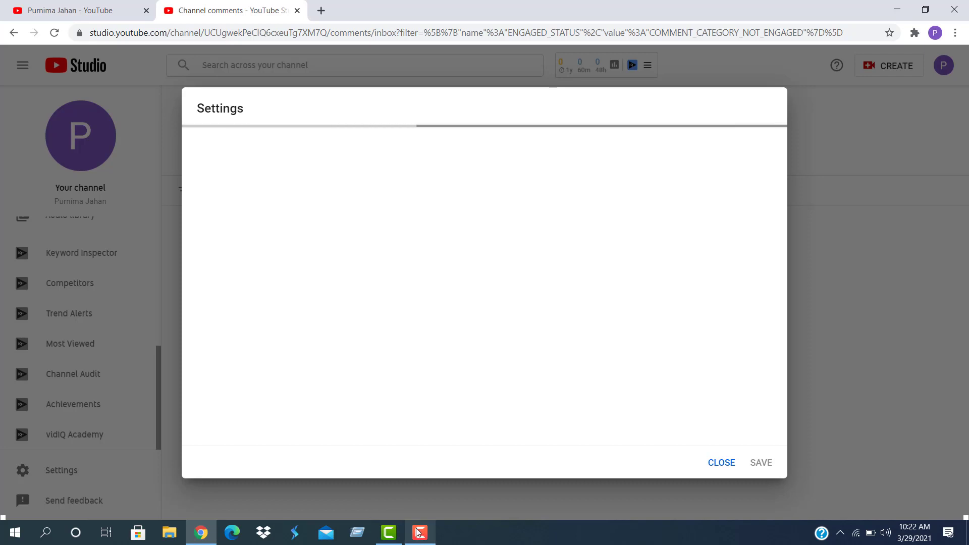
Keep the default currency as USD – US Dollar, then view the Channel Basic info tab
{"action": "mouse_move", "coordinate": [418, 533]}
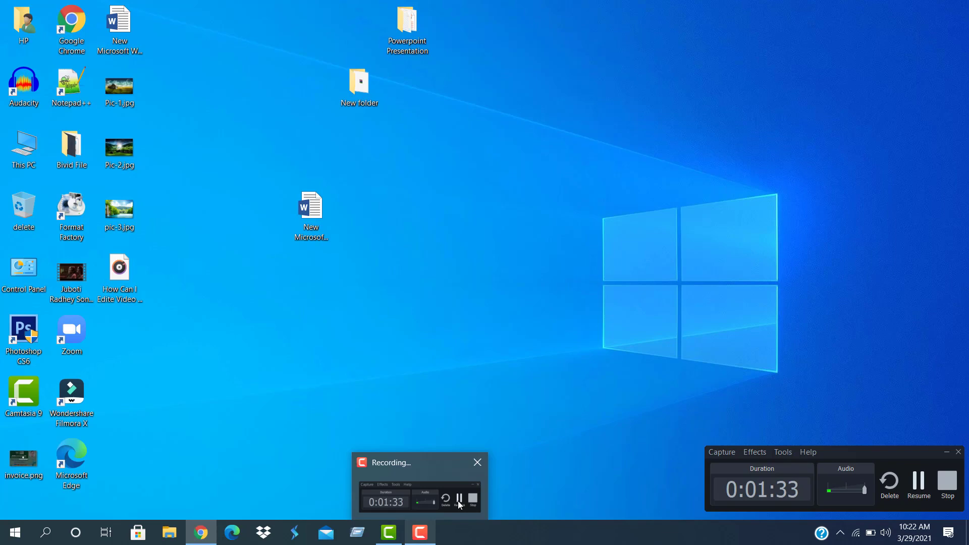
{"action": "left_click", "coordinate": [460, 502]}
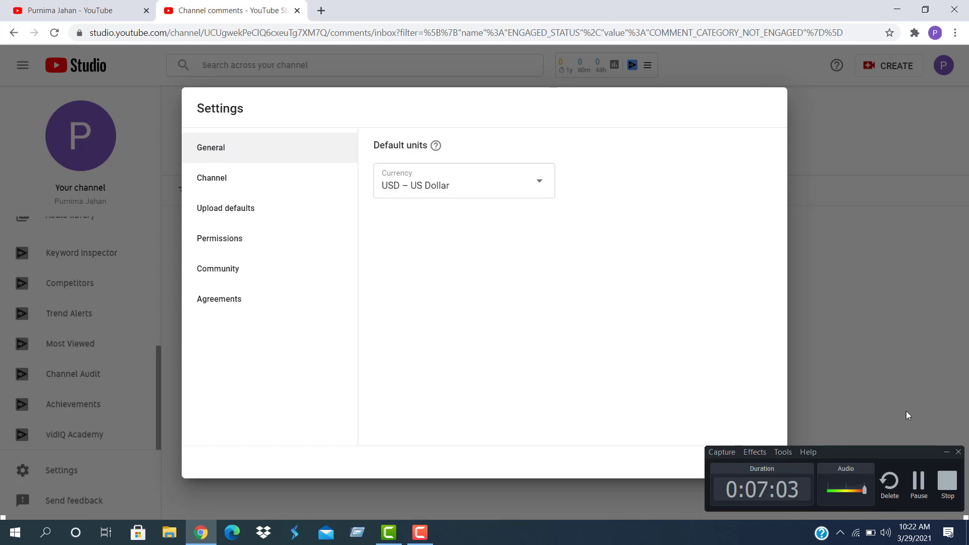
{"action": "left_click", "coordinate": [420, 533]}
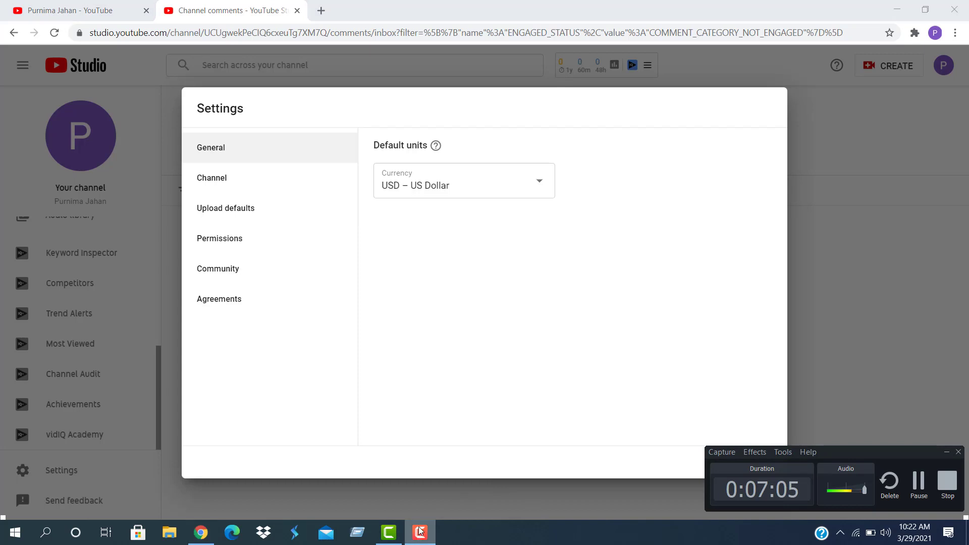
{"action": "left_click", "coordinate": [538, 182]}
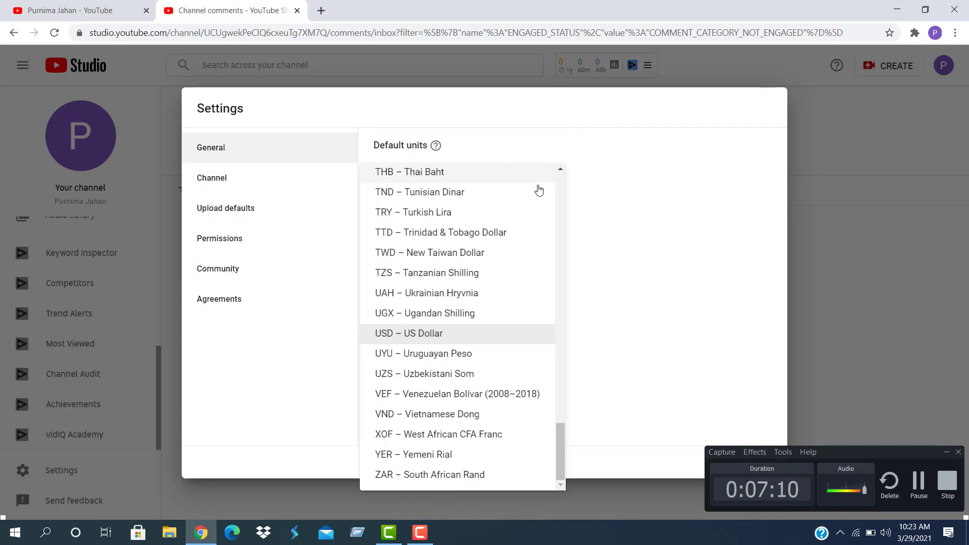
{"action": "left_click", "coordinate": [425, 333]}
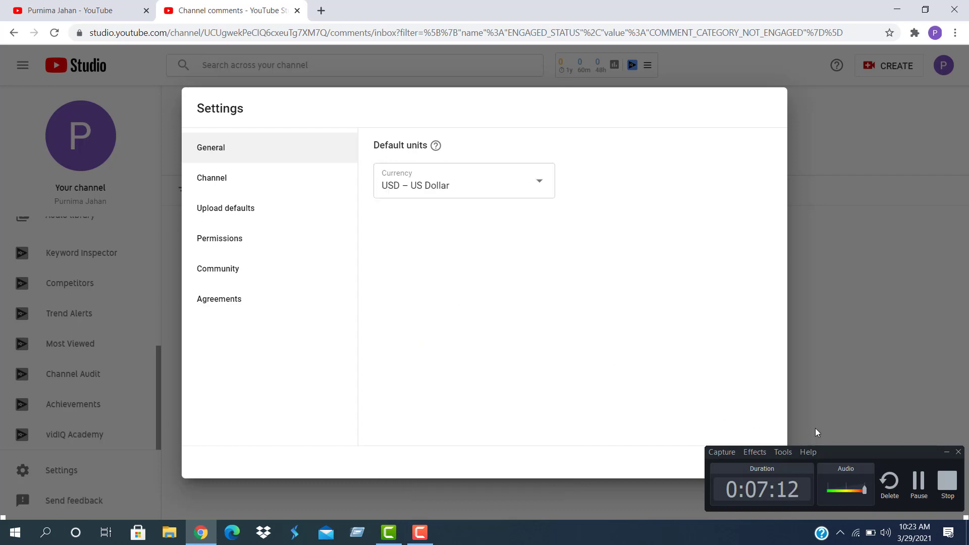
{"action": "left_click", "coordinate": [945, 453]}
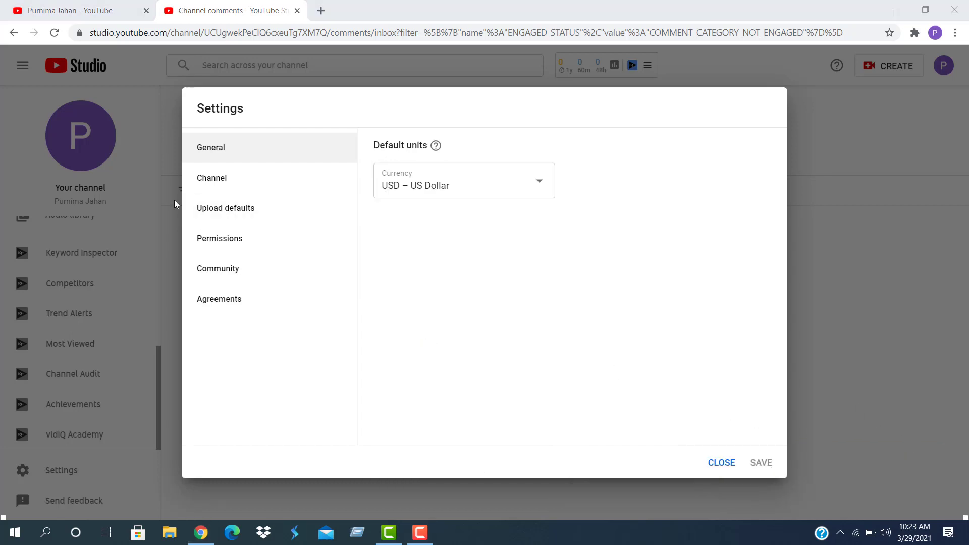
{"action": "left_click", "coordinate": [211, 180]}
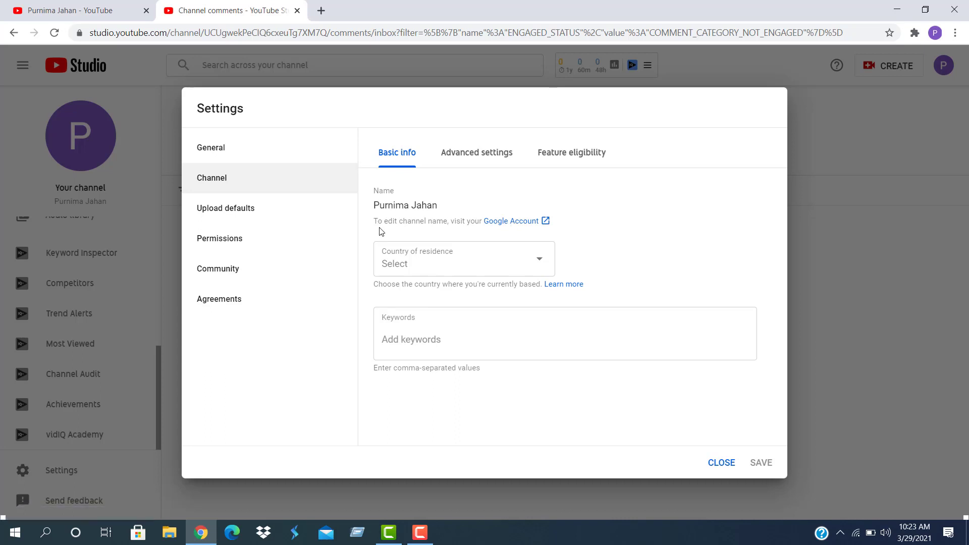
Open the Google Account page for the channel name, then view Studio's upload defaults
{"action": "left_click", "coordinate": [546, 221]}
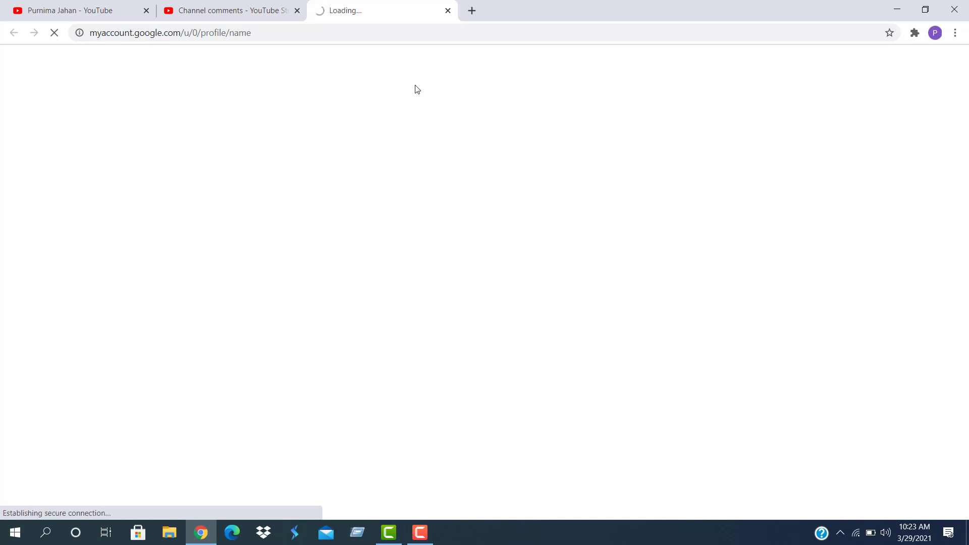
{"action": "left_click", "coordinate": [259, 10]}
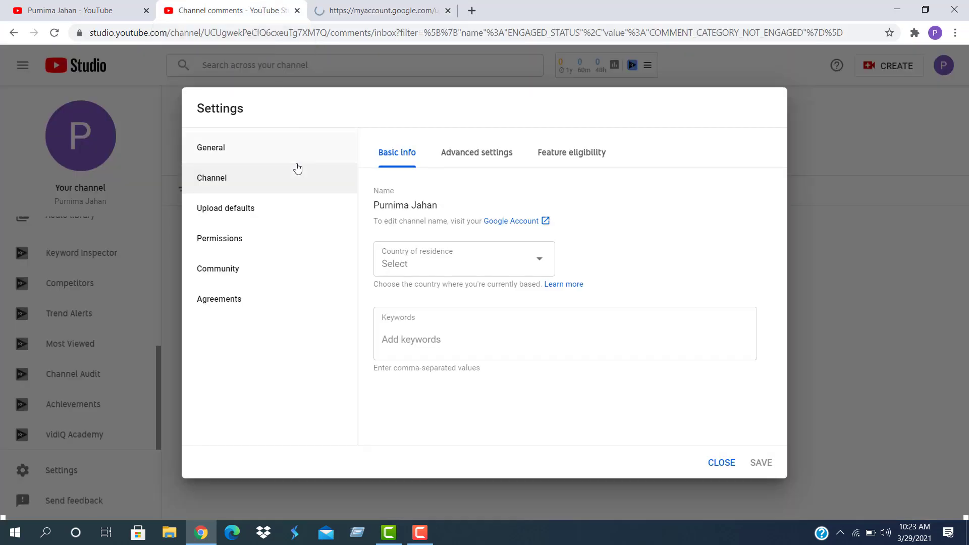
{"action": "left_click", "coordinate": [228, 212]}
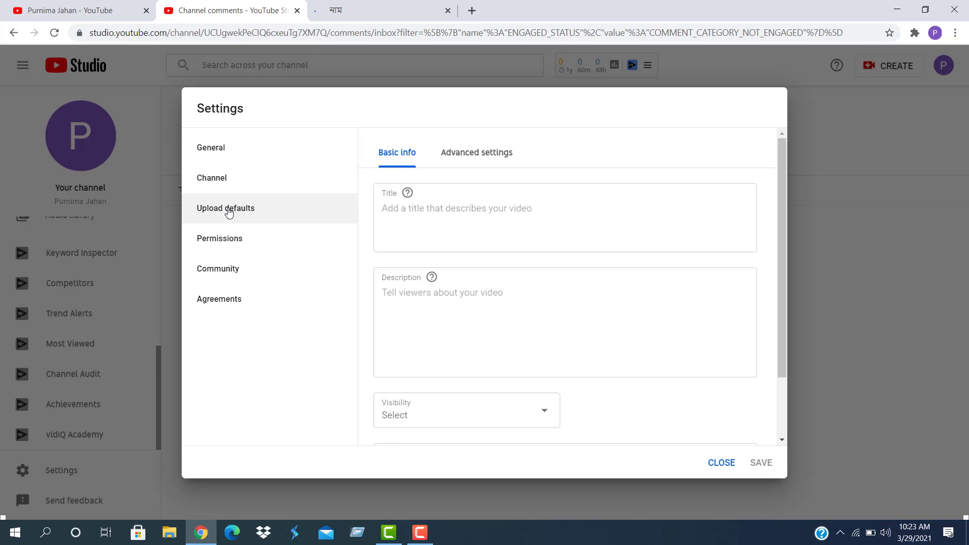
Try the default title and description fields, then switch to the Google Account Name page
{"action": "left_click", "coordinate": [377, 210]}
{"action": "left_click", "coordinate": [418, 294]}
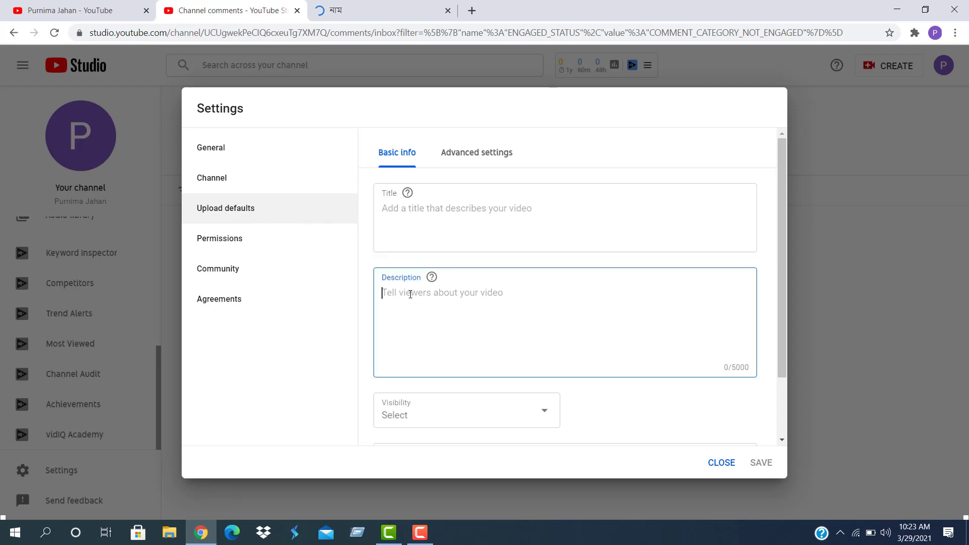
{"action": "left_click", "coordinate": [397, 206]}
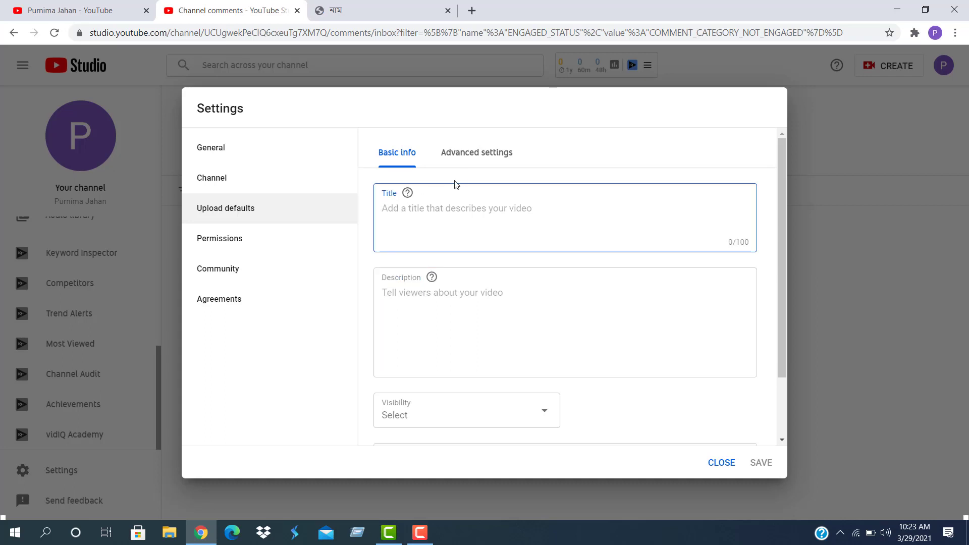
{"action": "left_click", "coordinate": [386, 290]}
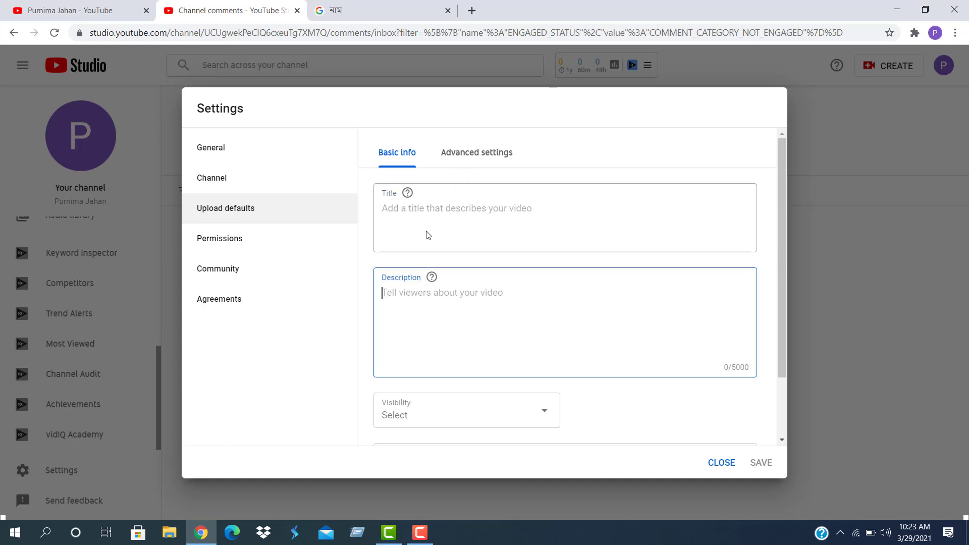
{"action": "left_click", "coordinate": [426, 225]}
{"action": "left_click", "coordinate": [389, 16]}
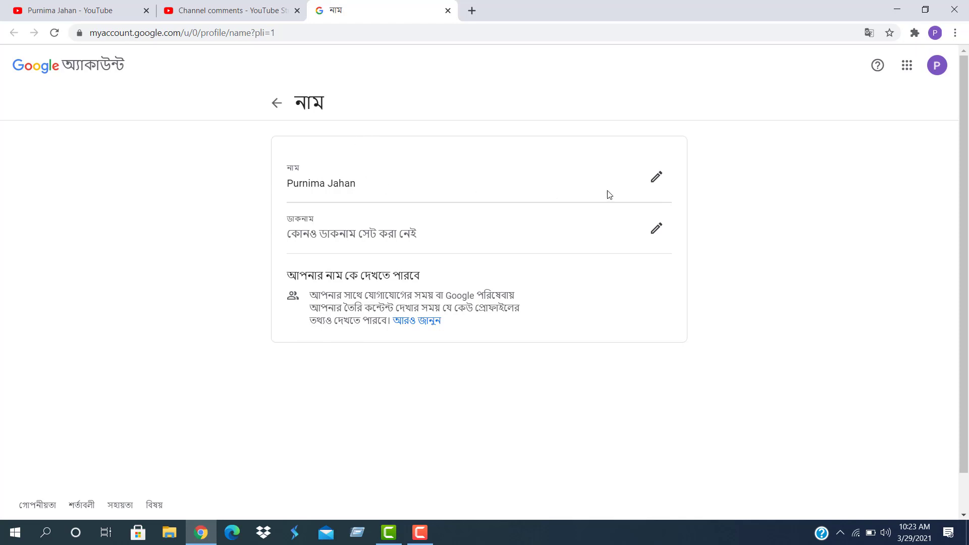
Rename the Google Account to 'Azad Tutorial' with an empty surname and save it
{"action": "left_click", "coordinate": [656, 179]}
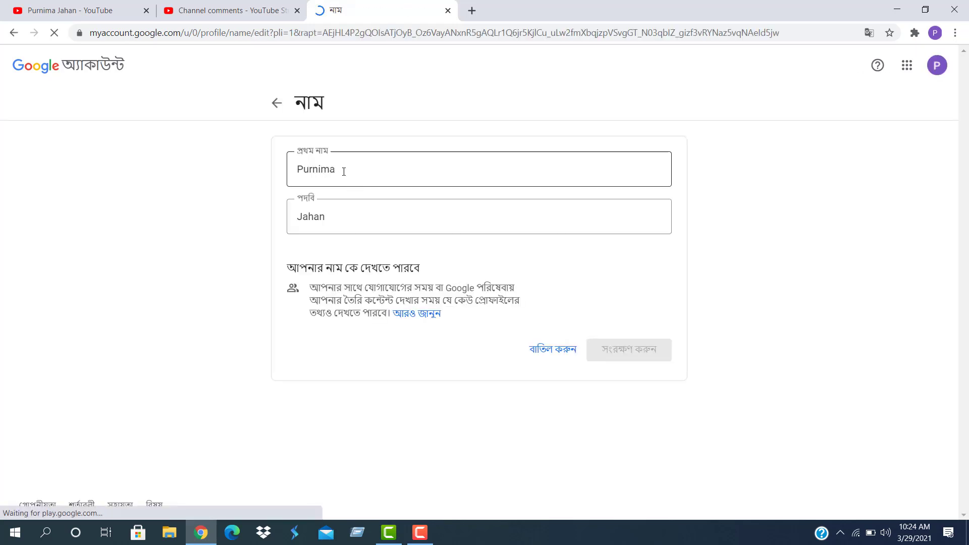
{"action": "double_click", "coordinate": [343, 170]}
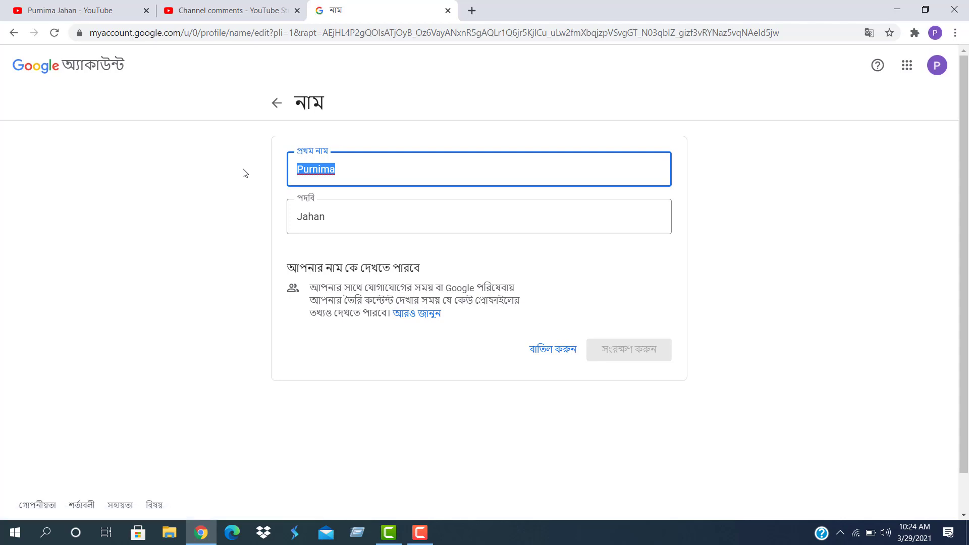
{"action": "type", "text": "Az"}
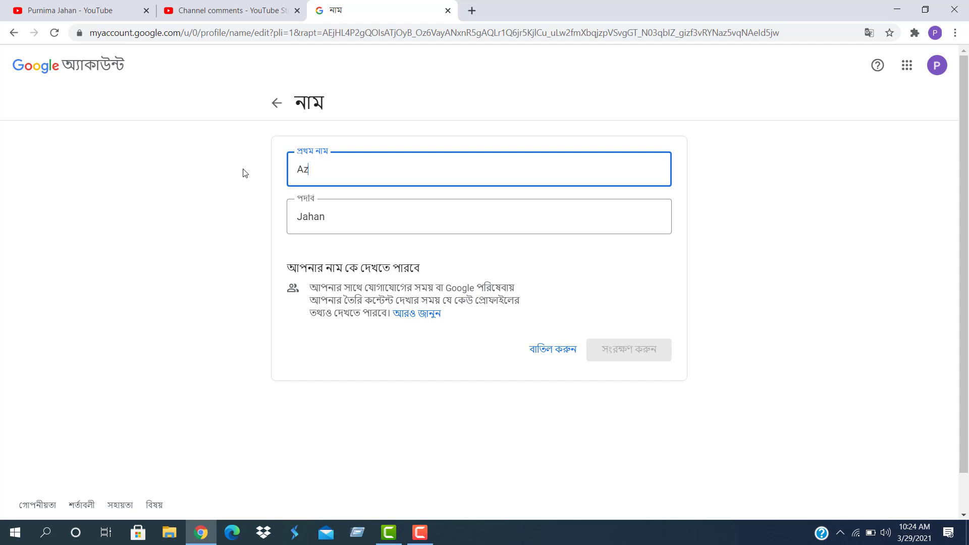
{"action": "type", "text": "ad Tu"}
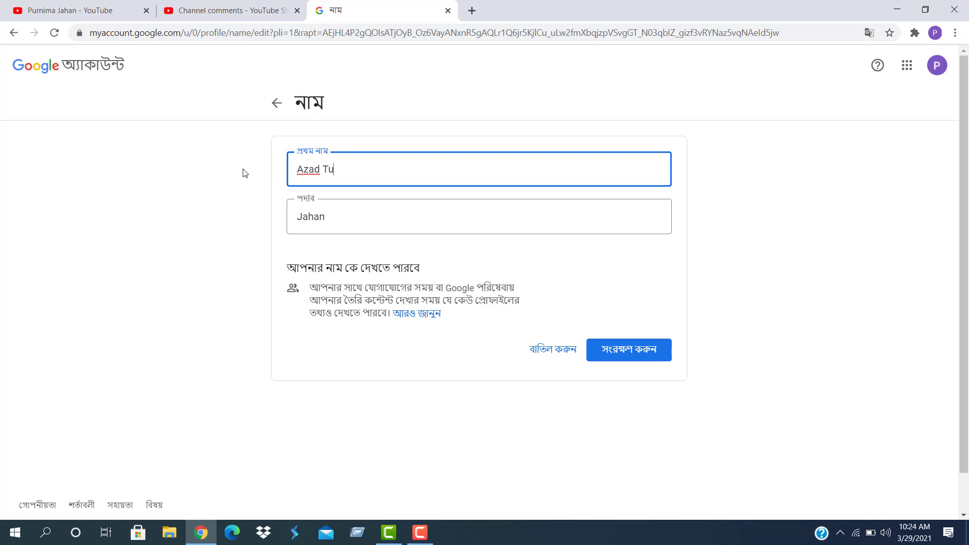
{"action": "type", "text": "rtorial"}
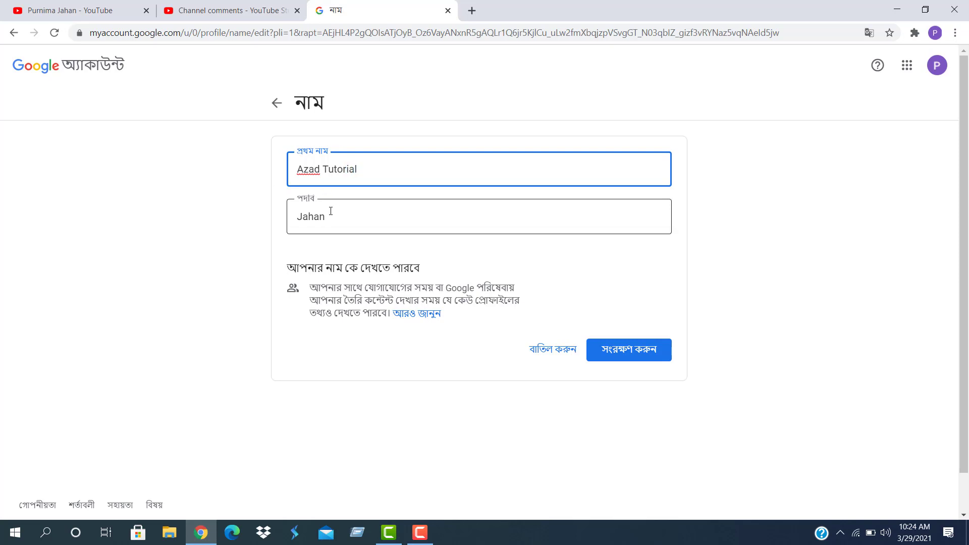
{"action": "left_click_drag", "start_coordinate": [328, 211], "coordinate": [295, 222]}
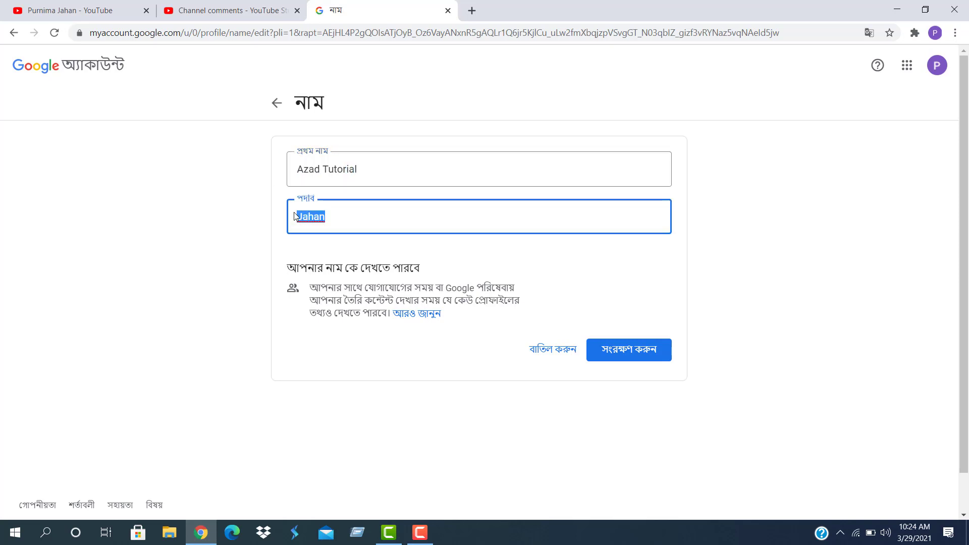
{"action": "key", "text": "BackSpace"}
{"action": "left_click", "coordinate": [605, 349]}
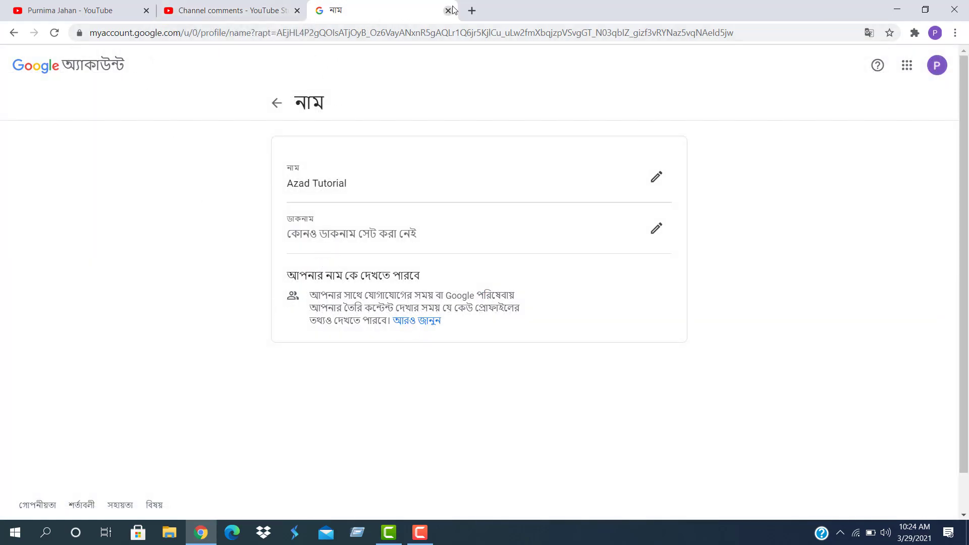
Reload Studio, confirm the channel name reads Azad Tutorial, then open Upload defaults
{"action": "left_click", "coordinate": [255, 11]}
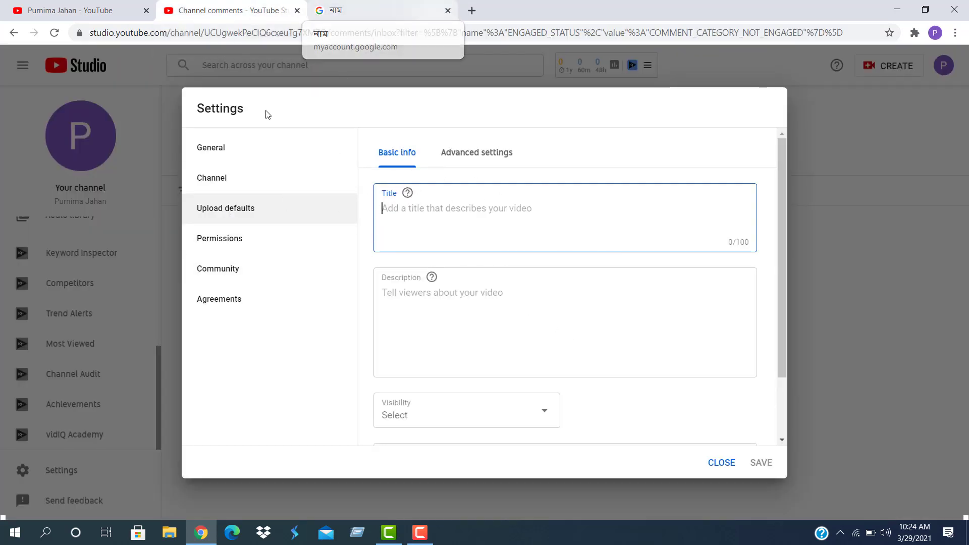
{"action": "left_click", "coordinate": [205, 180]}
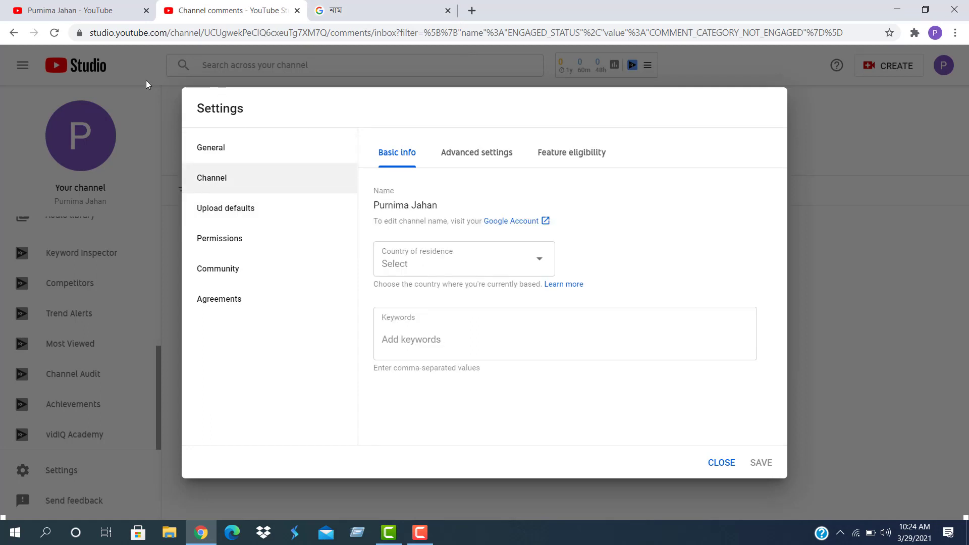
{"action": "left_click", "coordinate": [55, 33]}
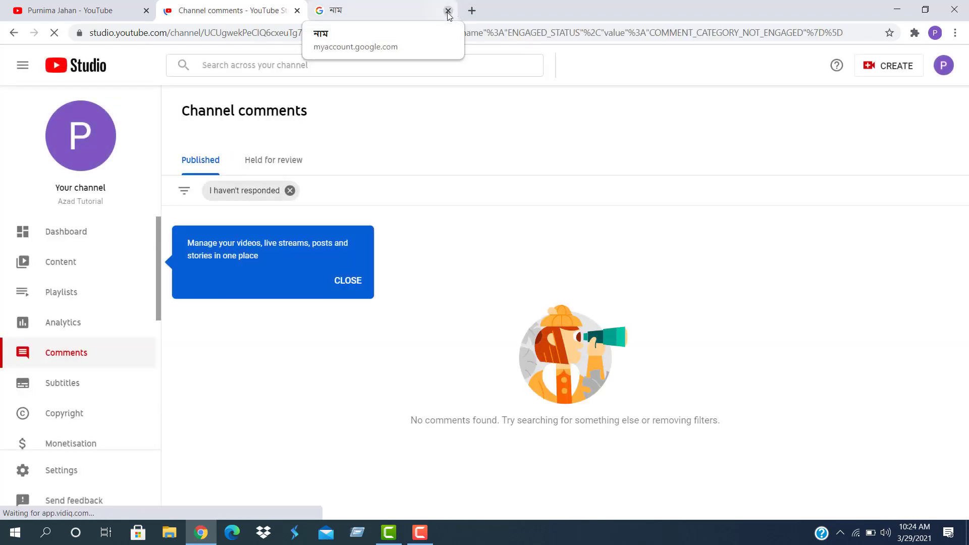
{"action": "scroll", "coordinate": [35, 389], "scroll_direction": "down", "scroll_amount": 5}
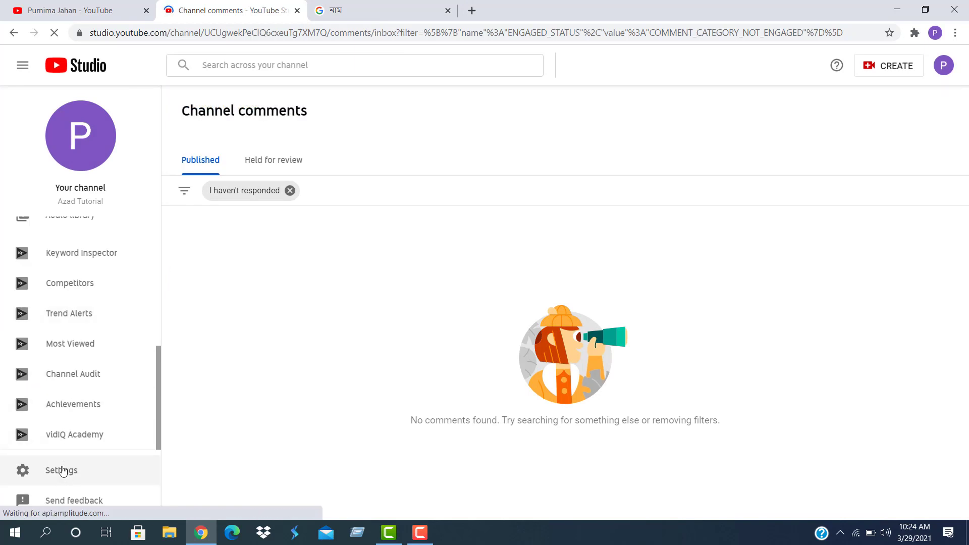
{"action": "left_click", "coordinate": [61, 470]}
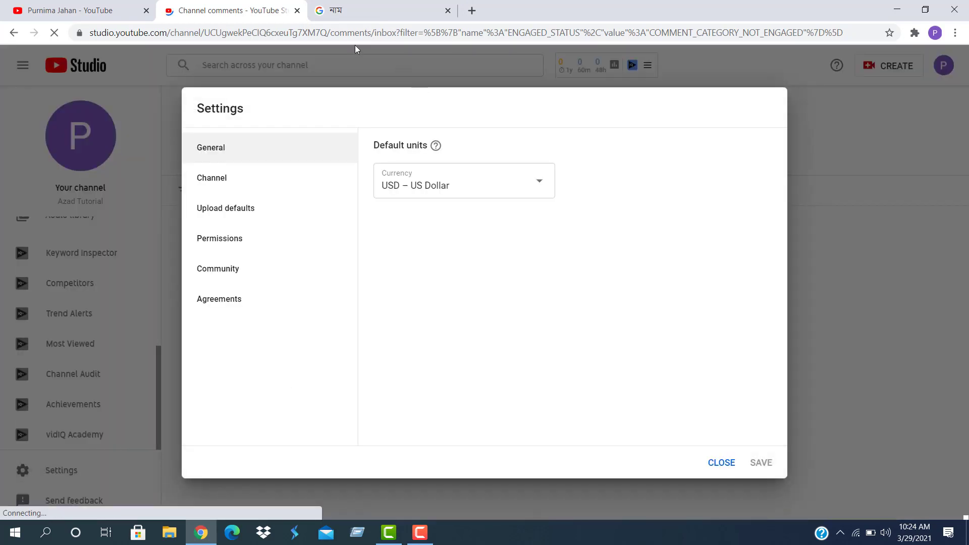
{"action": "left_click", "coordinate": [217, 185]}
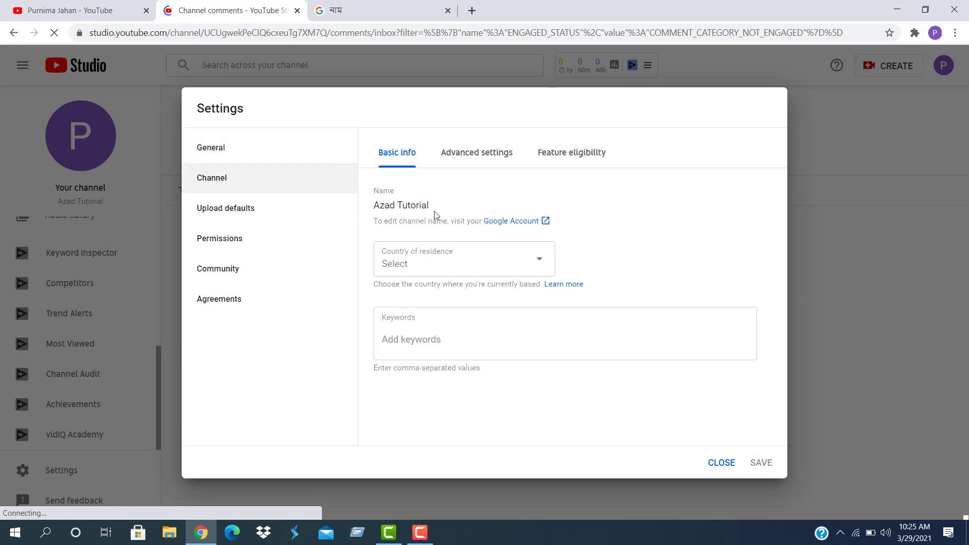
{"action": "left_click", "coordinate": [229, 214]}
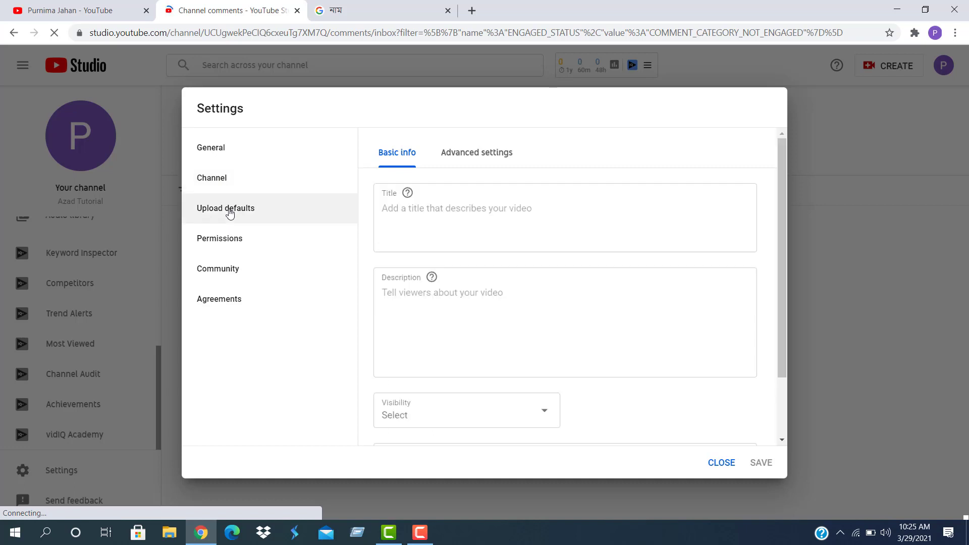
Enter the default upload title 'This Channel is Only Educational Tutorial Publish'
{"action": "left_click", "coordinate": [390, 205]}
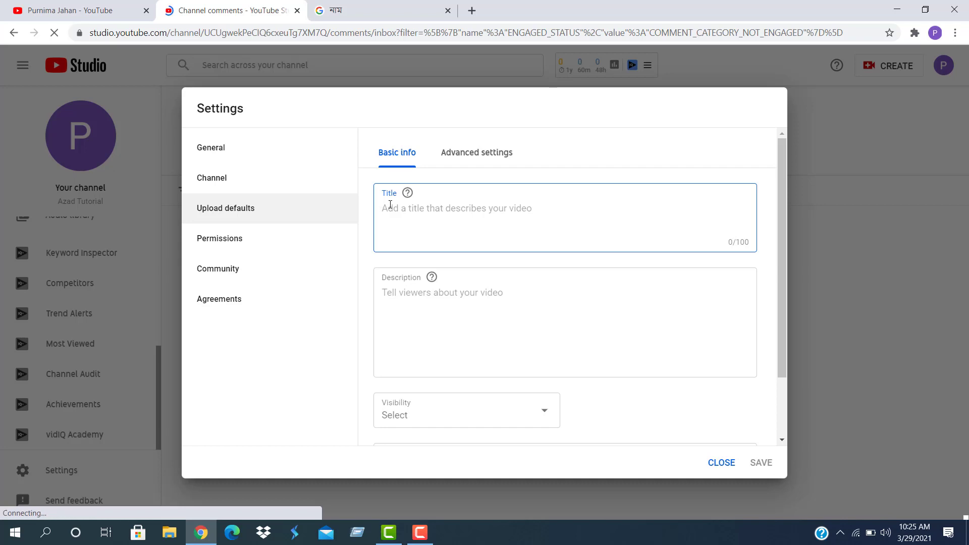
{"action": "type", "text": "Ti"}
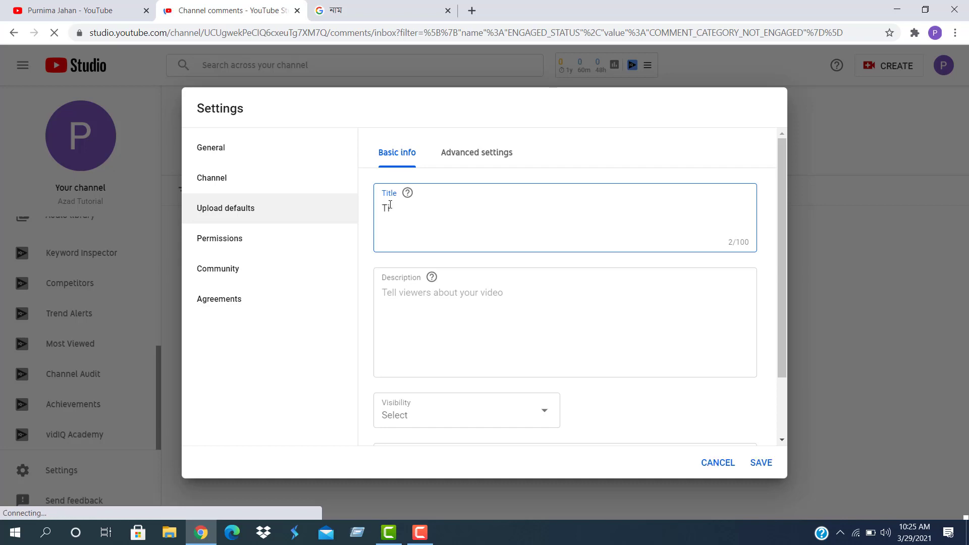
{"action": "key", "text": "BackSpace"}
{"action": "key", "text": "BackSpace"}
{"action": "type", "text": "It"}
{"action": "key", "text": "BackSpace"}
{"action": "key", "text": "BackSpace"}
{"action": "type", "text": "T"}
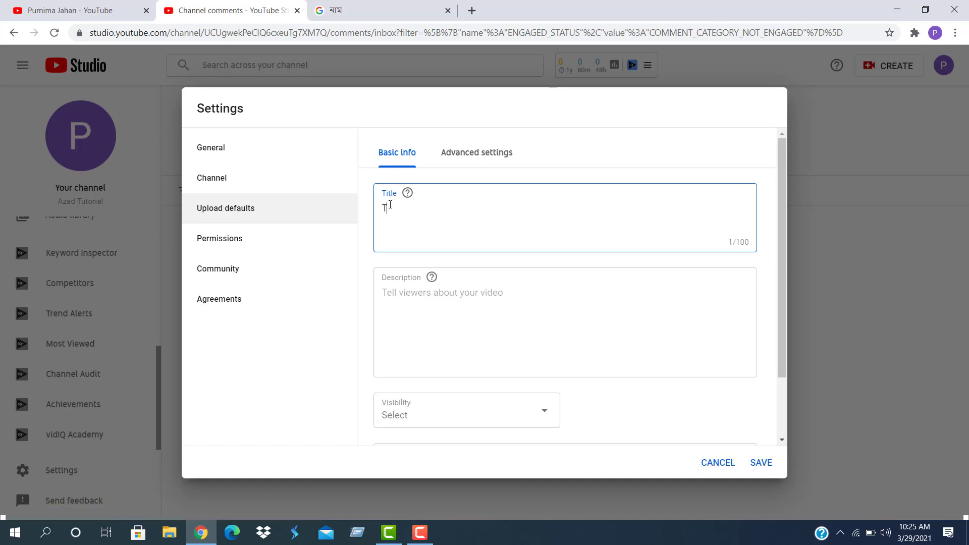
{"action": "type", "text": "his Channel is Only Edu"}
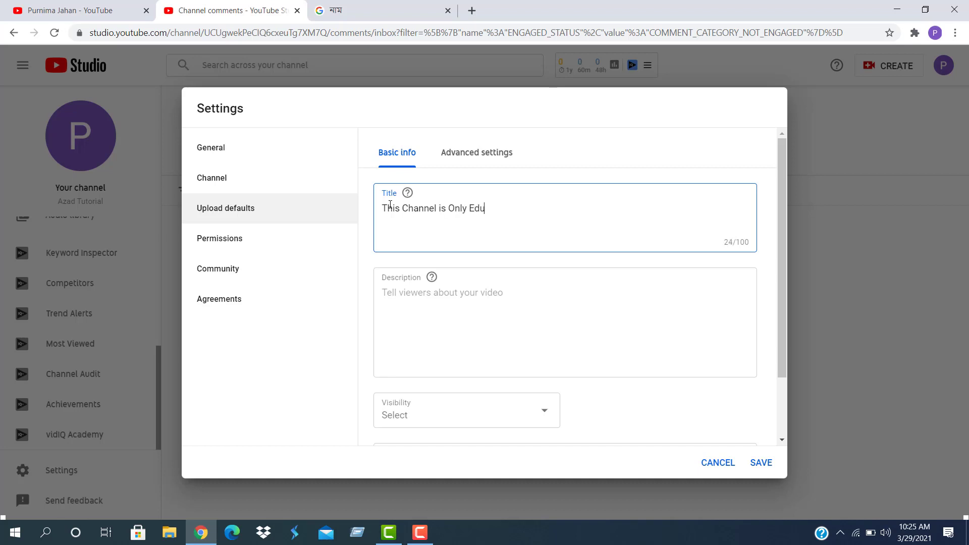
{"action": "type", "text": "cational Tutorial Publi"}
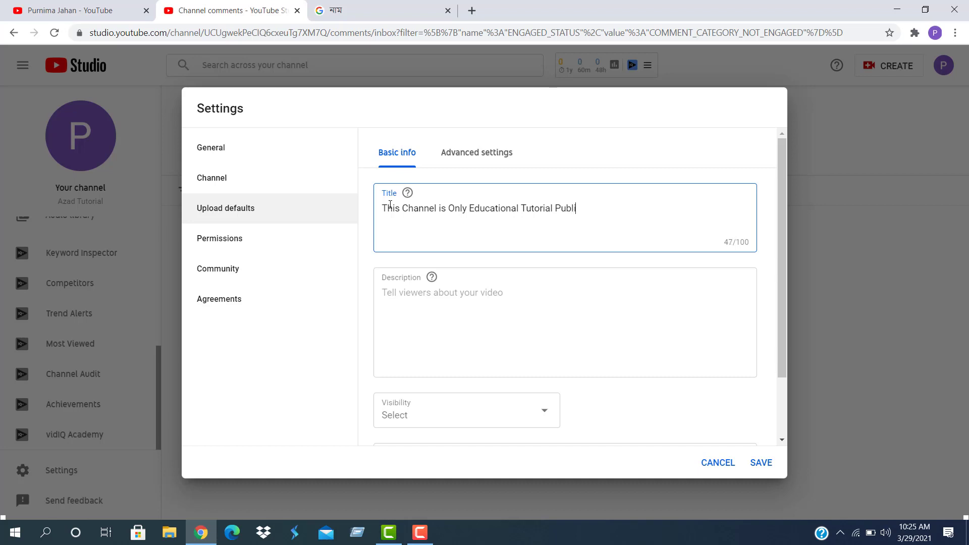
{"action": "type", "text": "sh"}
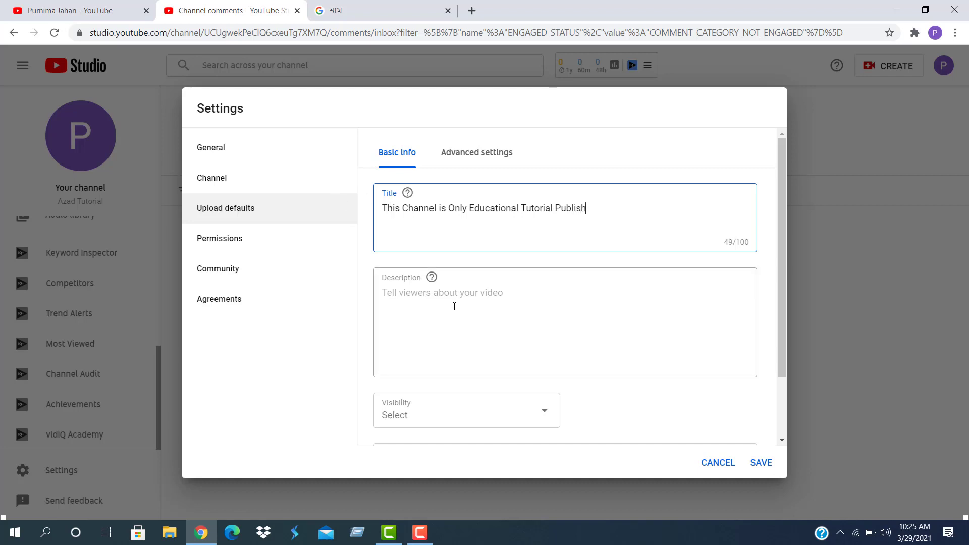
{"action": "left_click", "coordinate": [443, 295]}
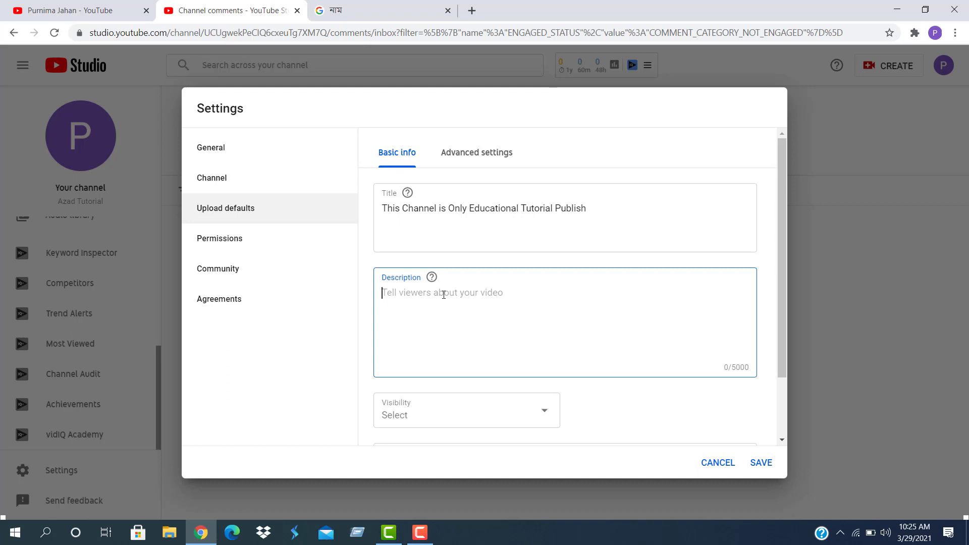
Type the default description lines Educational, Entertainment and Historical information
{"action": "type", "text": "Educa"}
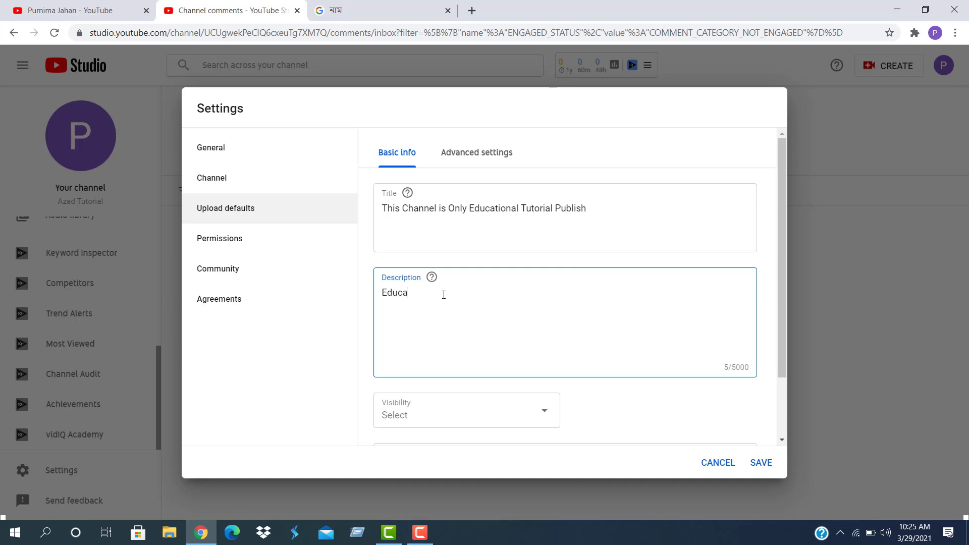
{"action": "type", "text": "tiola"}
{"action": "key", "text": "BackSpace"}
{"action": "type", "text": "nal "}
{"action": "type", "text": "Enter"}
{"action": "type", "text": "tain"}
{"action": "type", "text": "ment "}
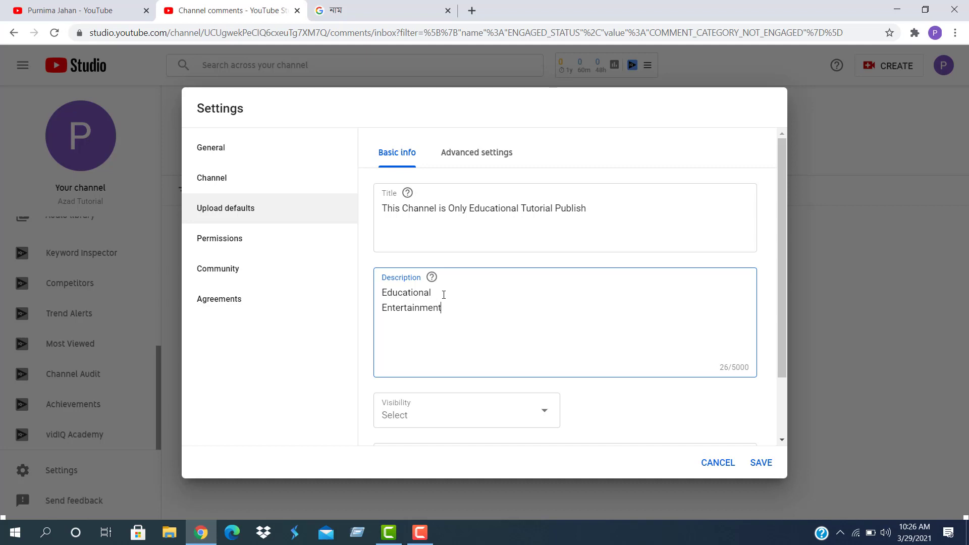
{"action": "type", "text": "G"}
{"action": "key", "text": "BackSpace"}
{"action": "type", "text": "Historical information"}
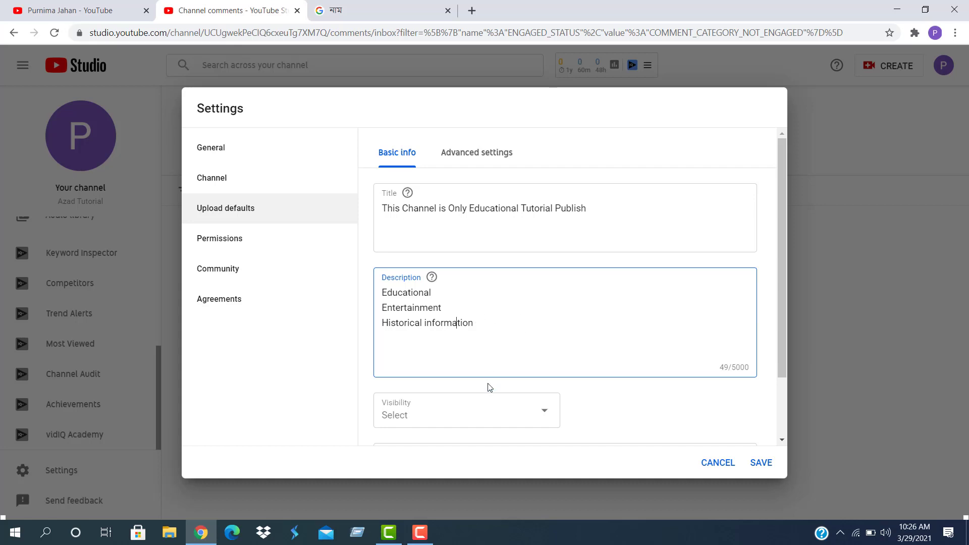
{"action": "scroll", "coordinate": [470, 373], "scroll_direction": "down", "scroll_amount": 2}
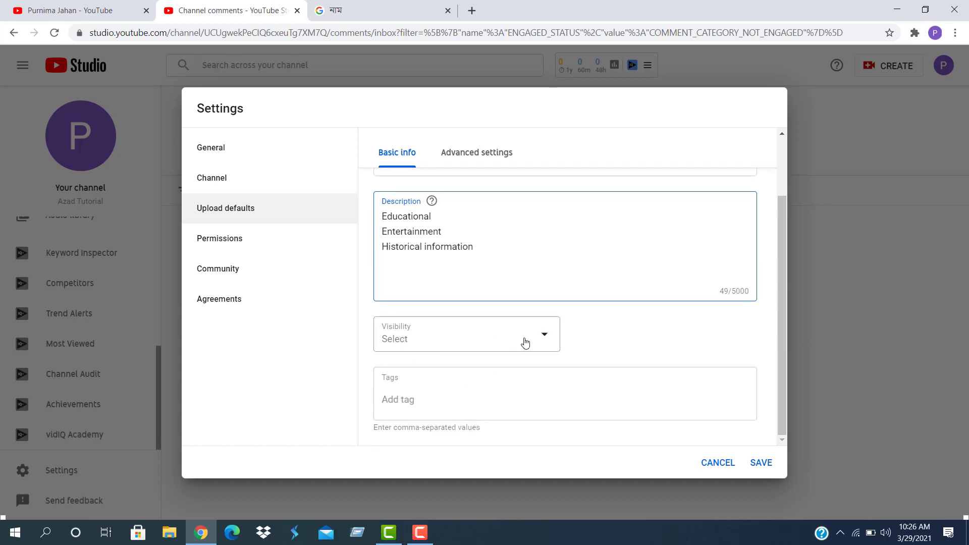
Make Public the default visibility for new uploads
{"action": "left_click", "coordinate": [546, 339]}
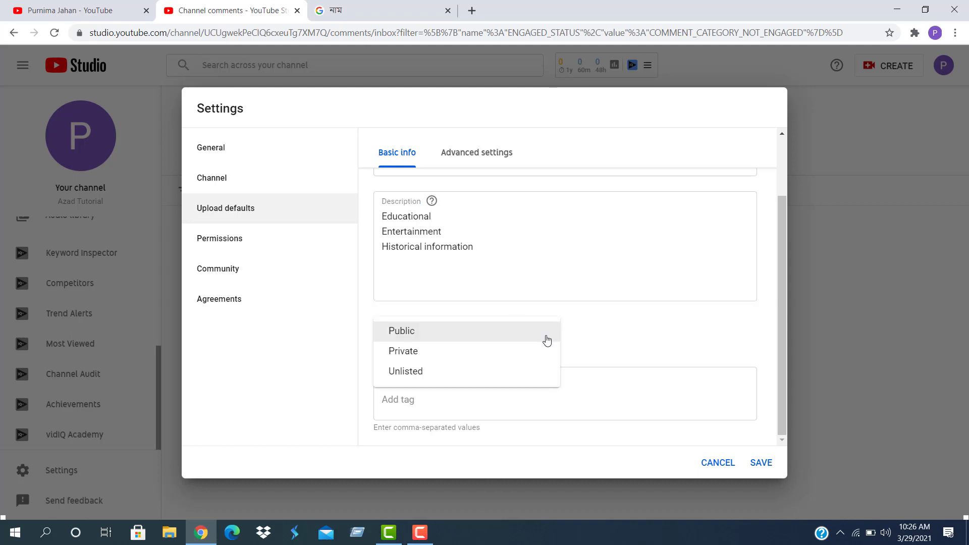
{"action": "left_click", "coordinate": [425, 337]}
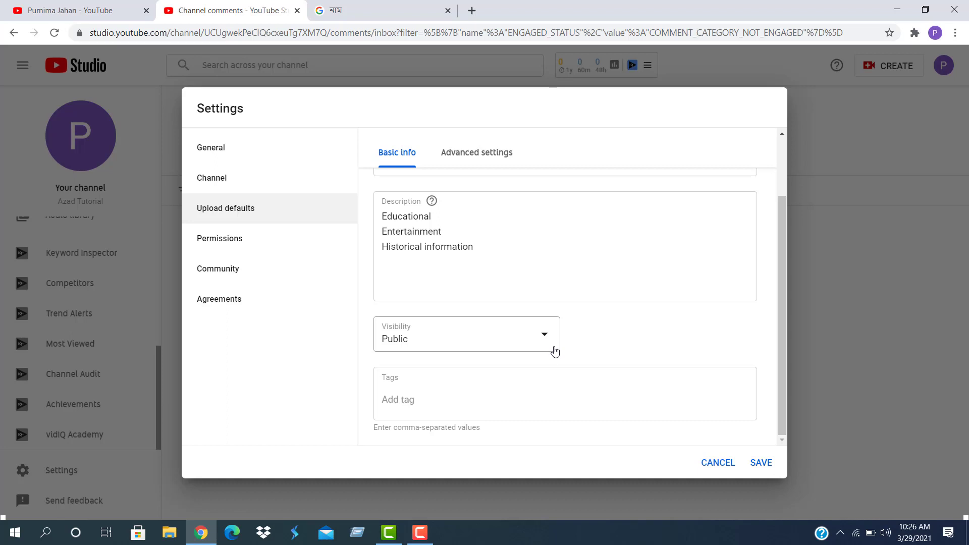
{"action": "left_click", "coordinate": [431, 393]}
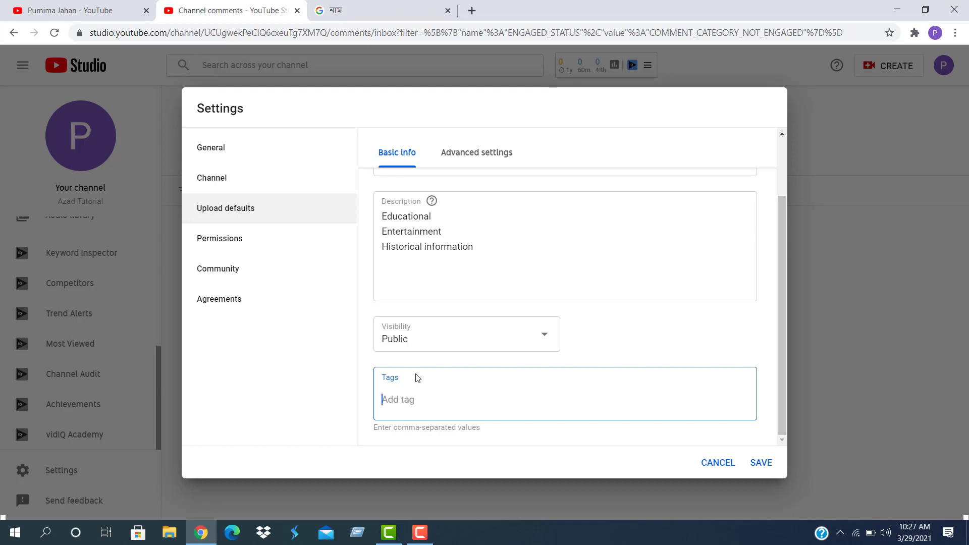
Add the default tags 'Azad tutorial' and 'Tutorial Bangla' and save the upload defaults
{"action": "type", "text": "Azad tutorial"}
{"action": "key", "text": "Return"}
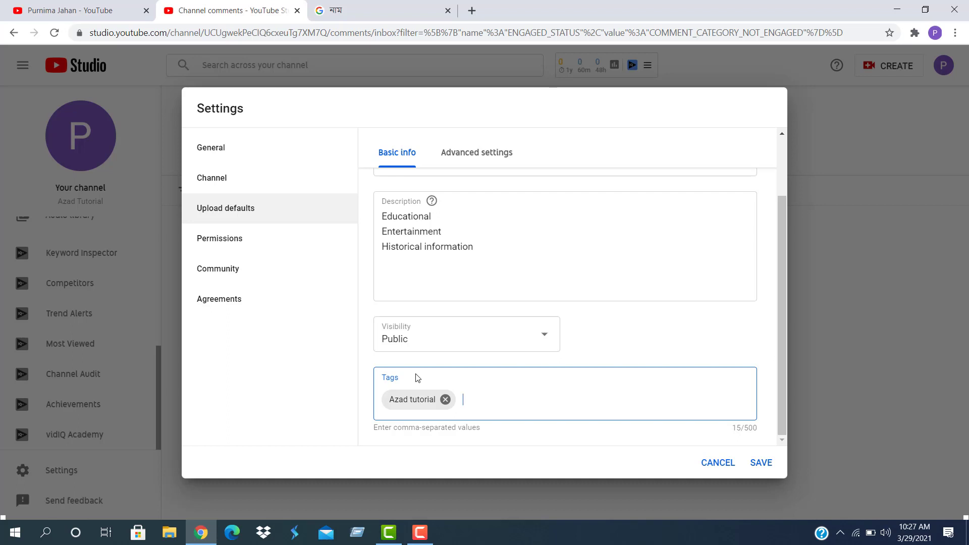
{"action": "type", "text": "Tutorial Bangla"}
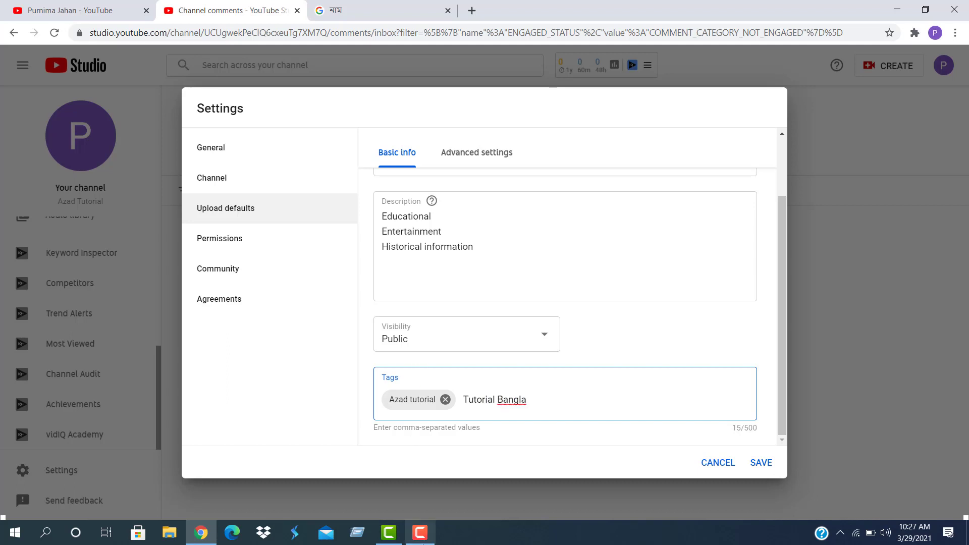
{"action": "left_click", "coordinate": [420, 532]}
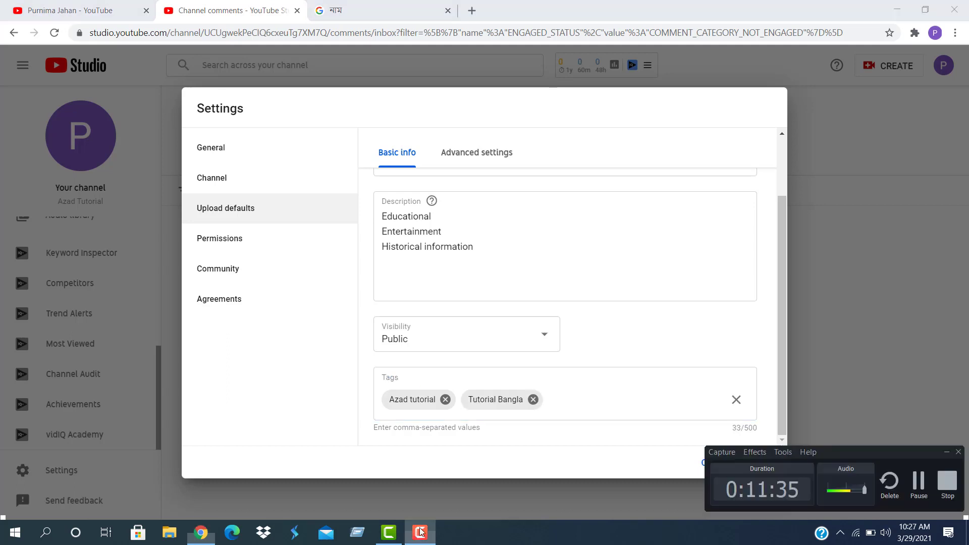
{"action": "left_click", "coordinate": [918, 482]}
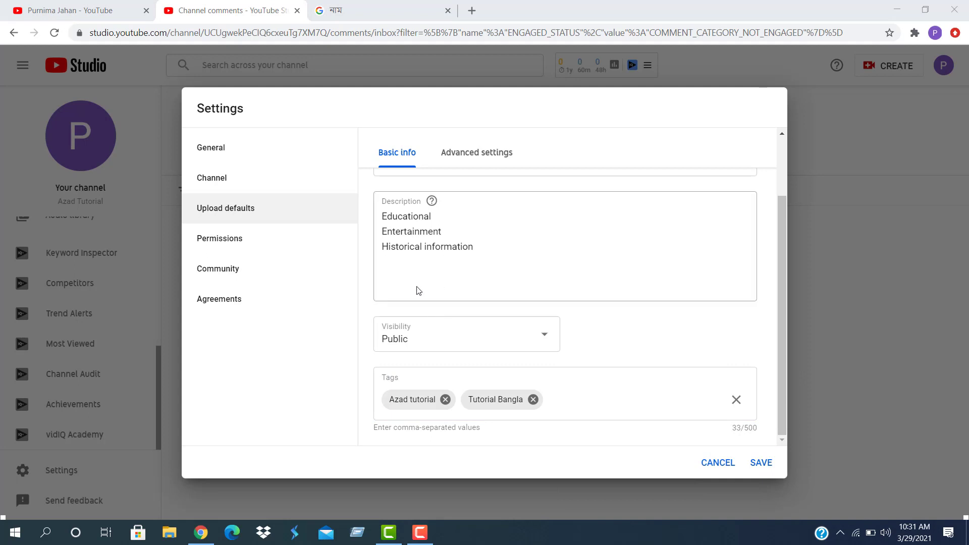
{"action": "left_click", "coordinate": [559, 398]}
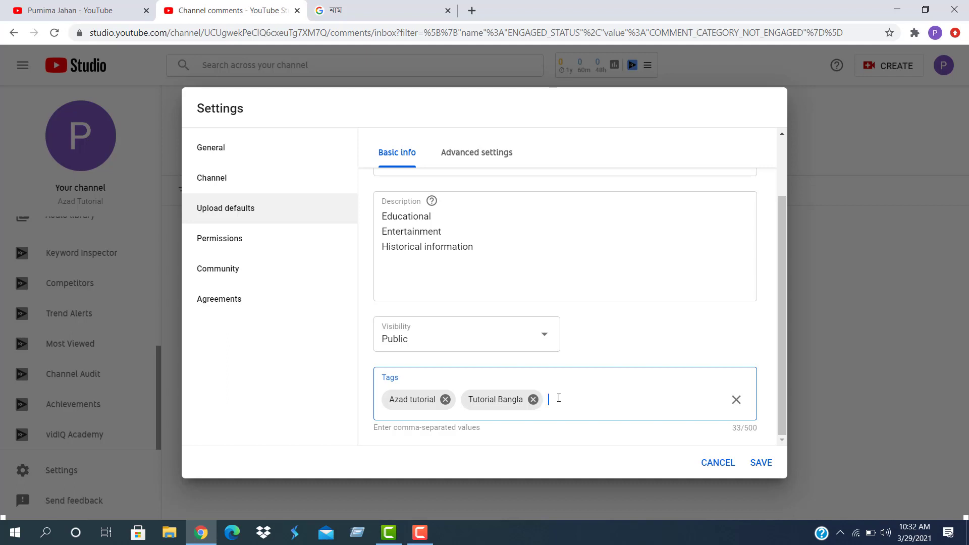
{"action": "left_click", "coordinate": [760, 462]}
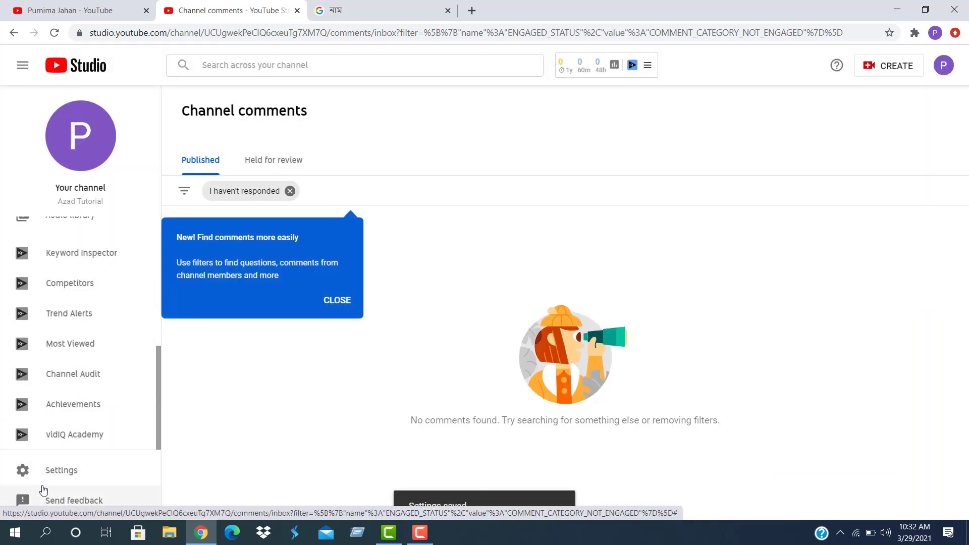
Save Bangladesh as the channel's country of residence and reopen its basic info settings
{"action": "left_click", "coordinate": [52, 471]}
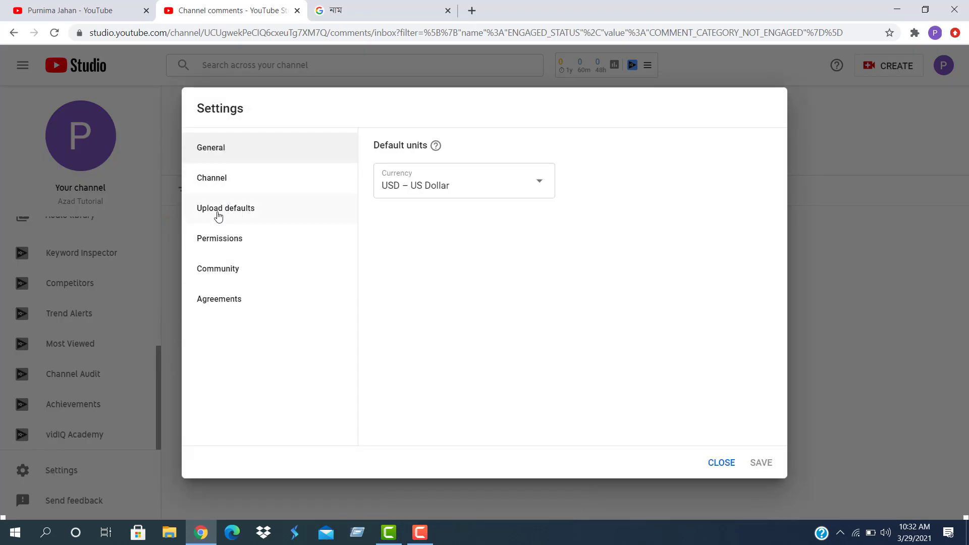
{"action": "left_click", "coordinate": [218, 185]}
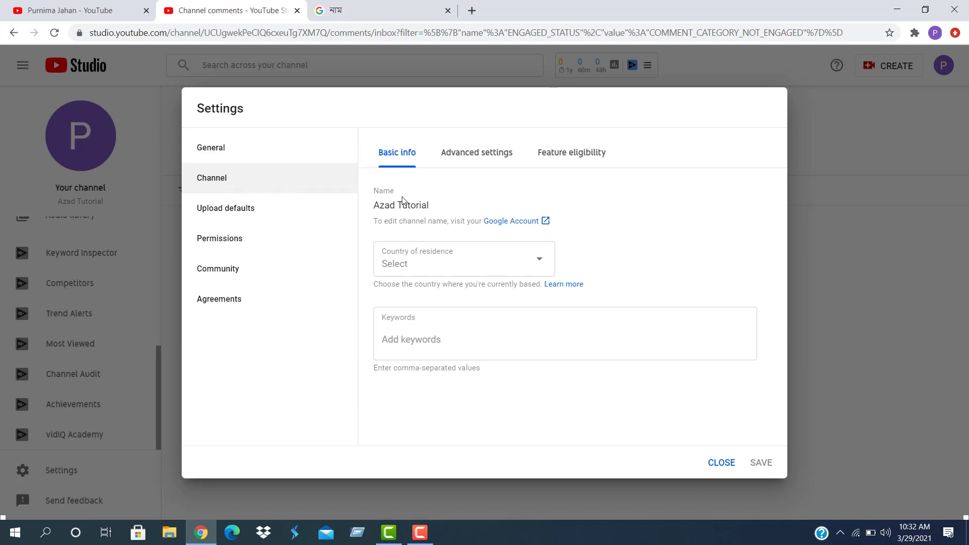
{"action": "left_click", "coordinate": [542, 261]}
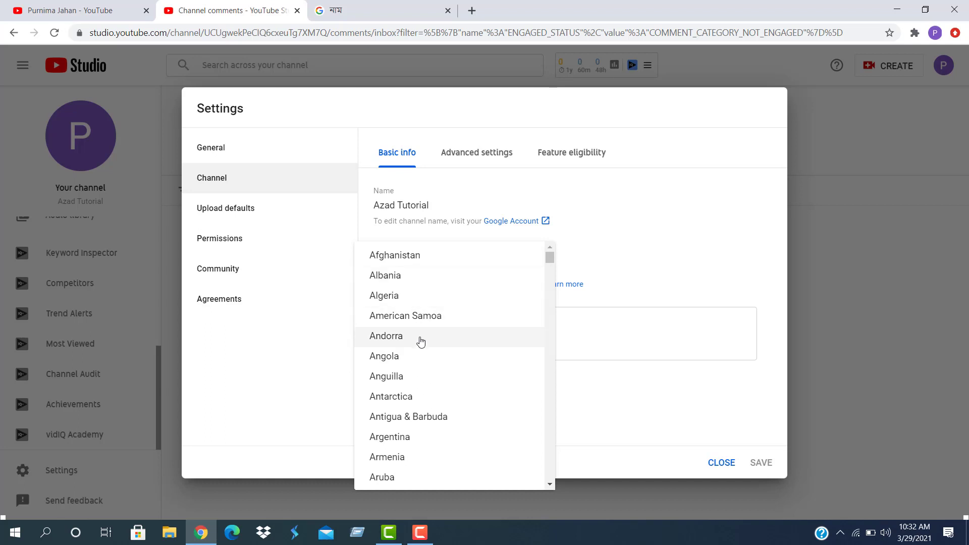
{"action": "scroll", "coordinate": [422, 341], "scroll_direction": "down", "scroll_amount": 5}
{"action": "left_click", "coordinate": [422, 343]}
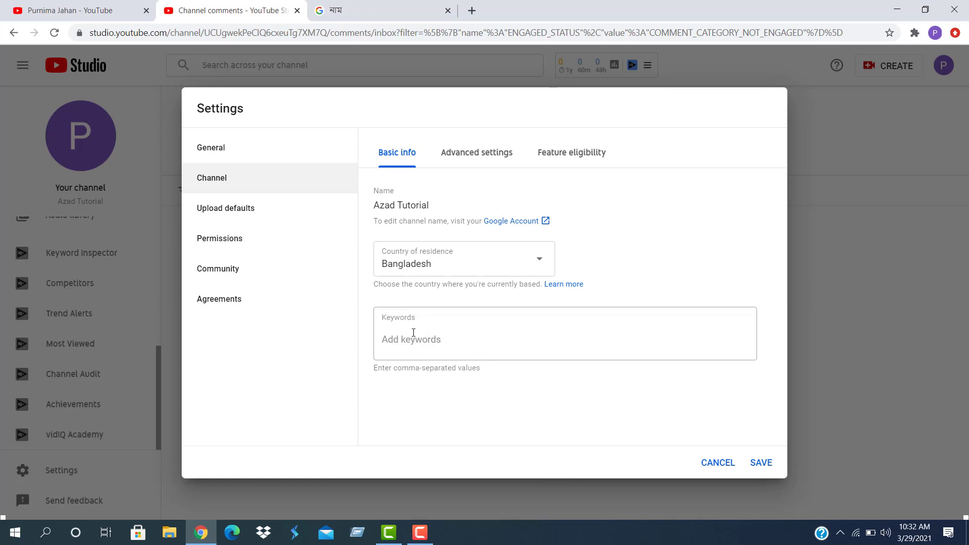
{"action": "left_click", "coordinate": [413, 333]}
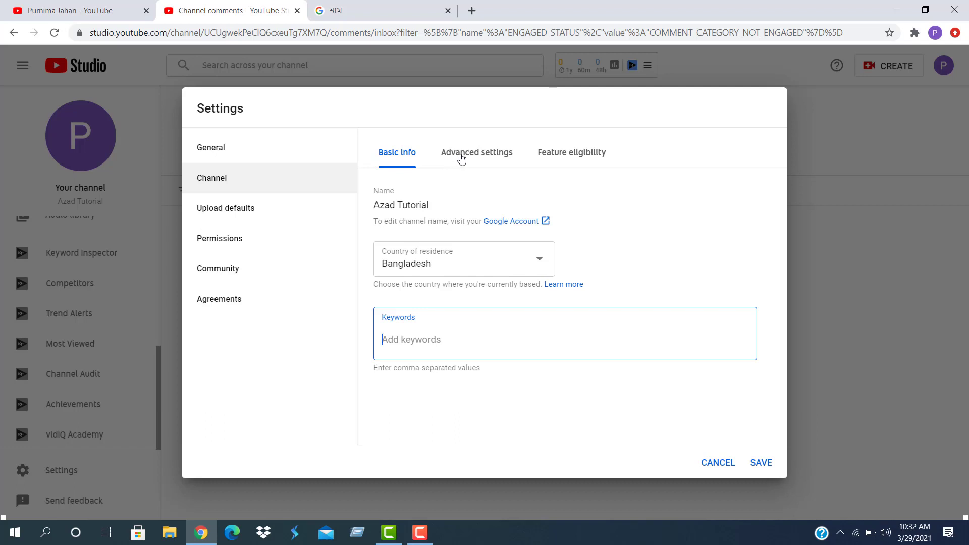
{"action": "left_click", "coordinate": [755, 467]}
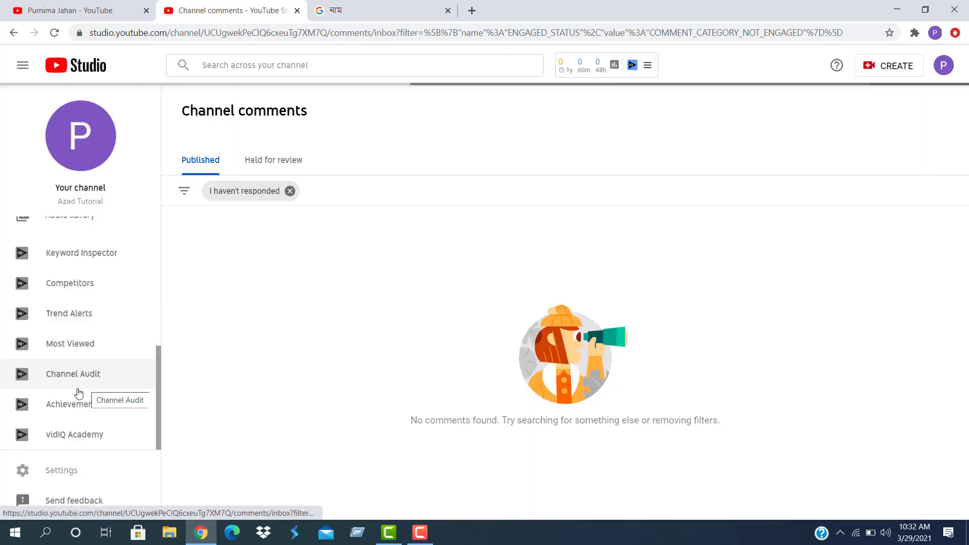
{"action": "left_click", "coordinate": [58, 470]}
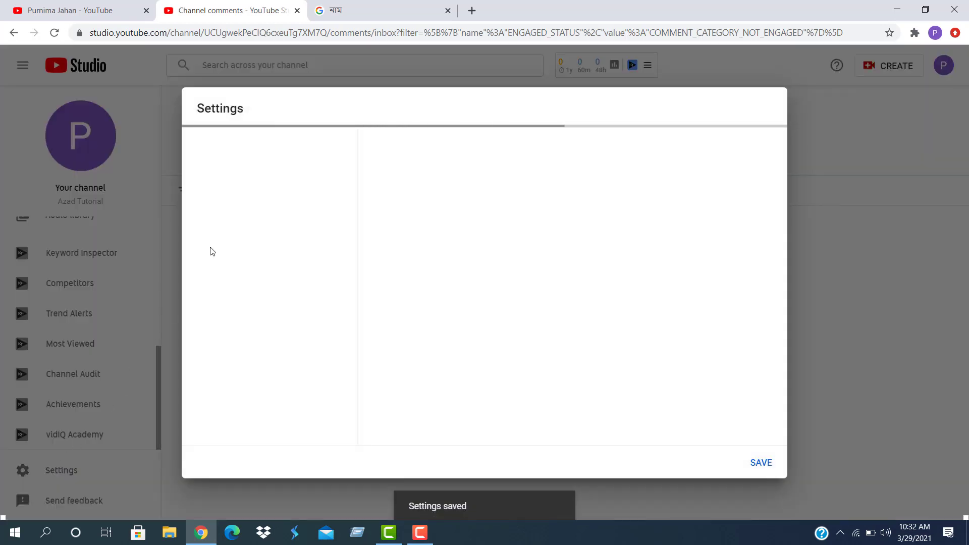
{"action": "left_click", "coordinate": [221, 179]}
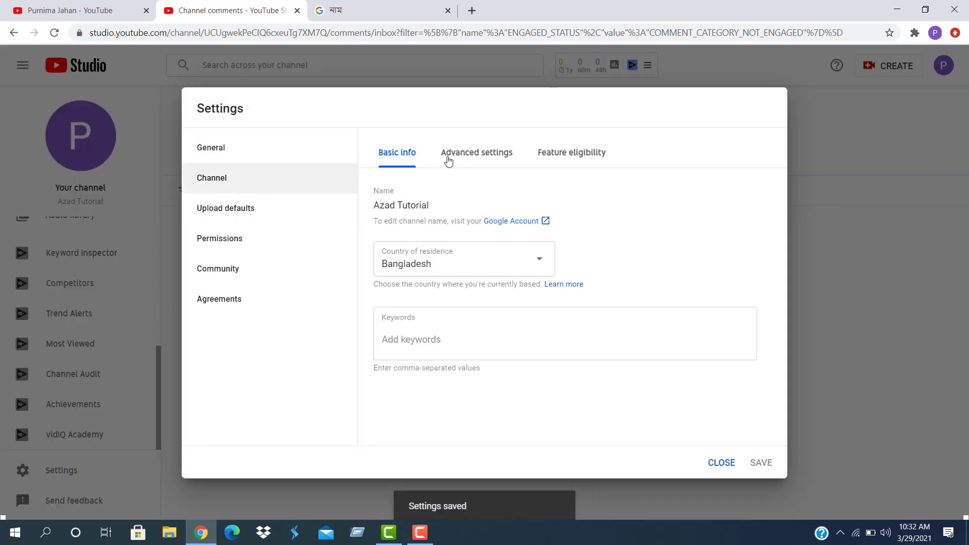
In Advanced settings, set the channel as not Made for Kids and view Feature eligibility
{"action": "left_click", "coordinate": [472, 157]}
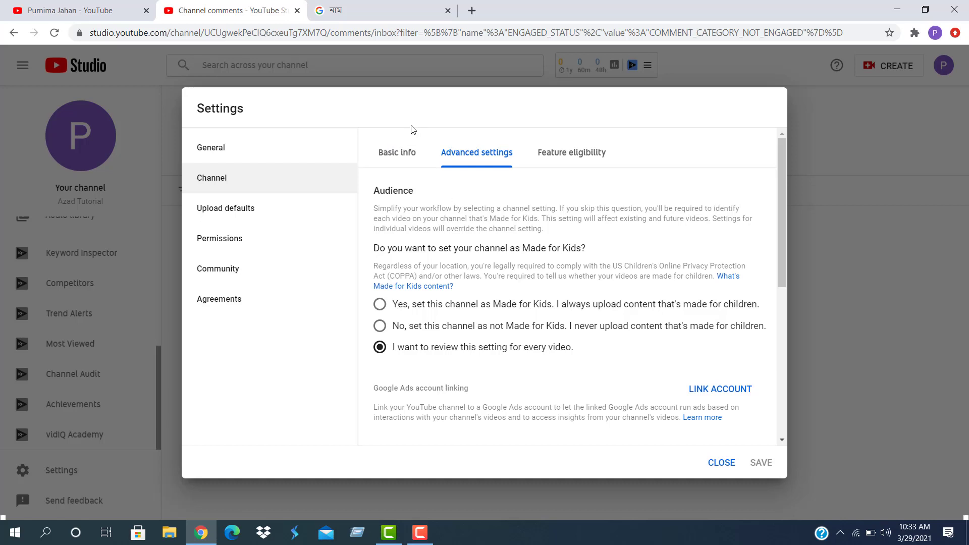
{"action": "left_click", "coordinate": [380, 326]}
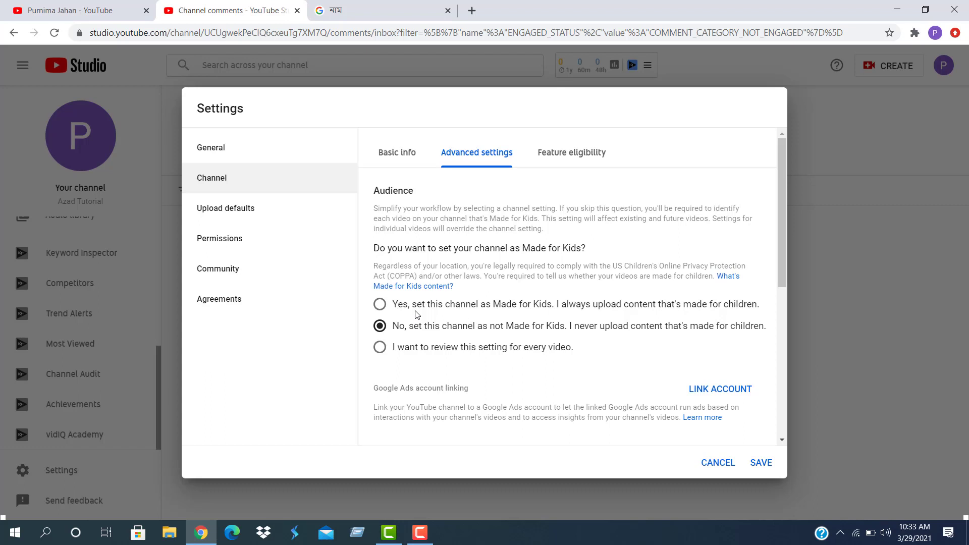
{"action": "left_click", "coordinate": [380, 306]}
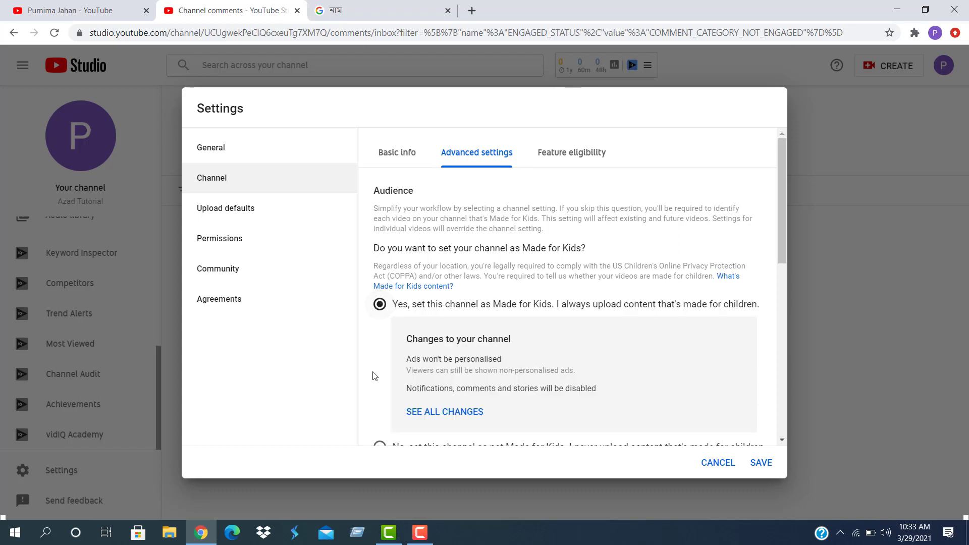
{"action": "scroll", "coordinate": [380, 317], "scroll_direction": "down", "scroll_amount": 2}
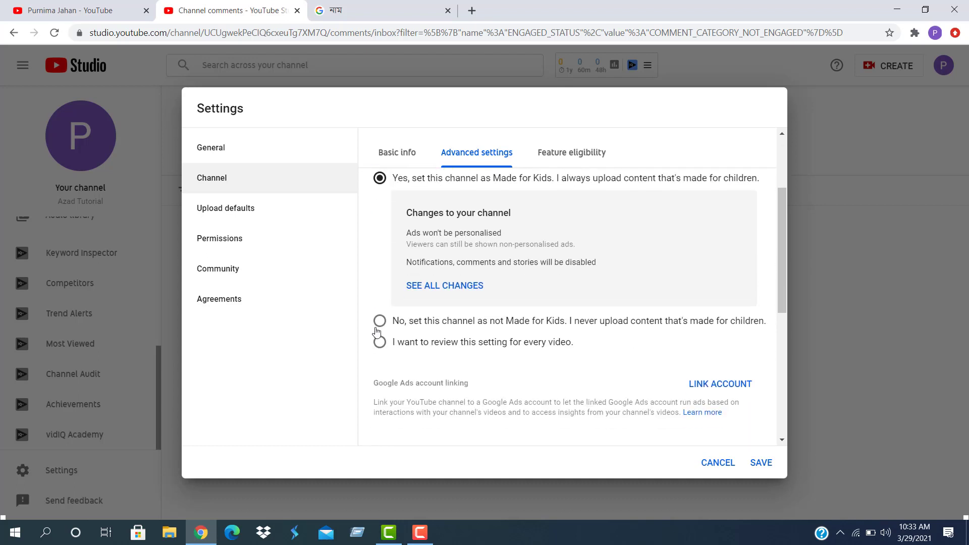
{"action": "left_click", "coordinate": [380, 343]}
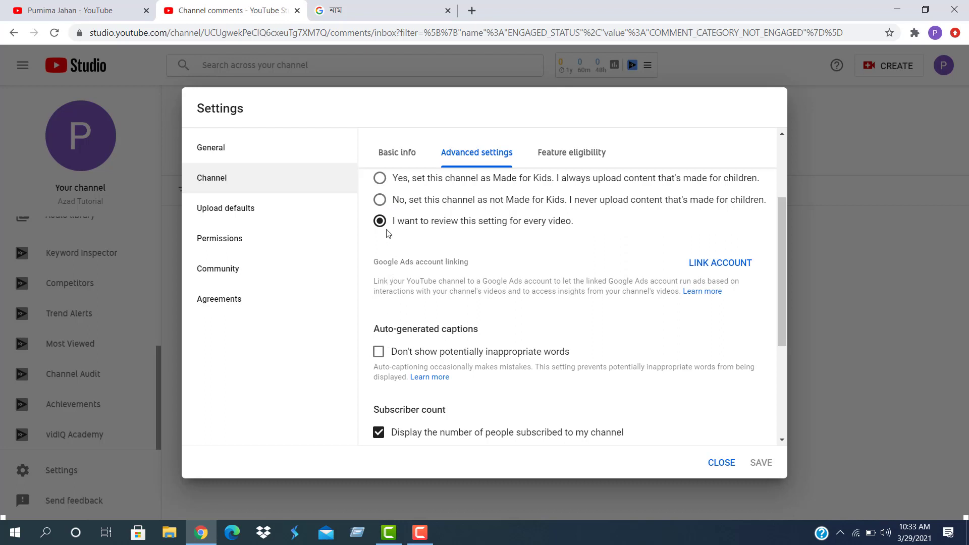
{"action": "left_click", "coordinate": [384, 202]}
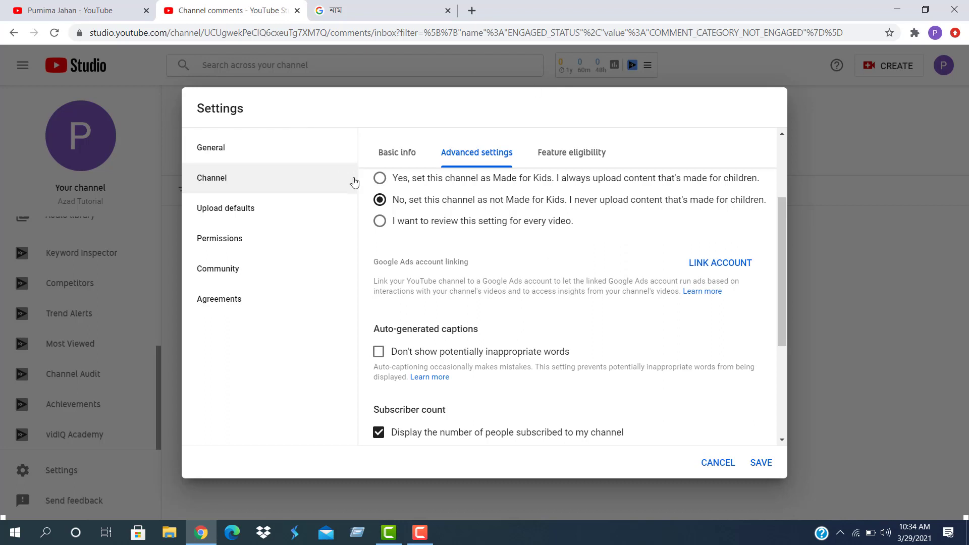
{"action": "left_click", "coordinate": [574, 156]}
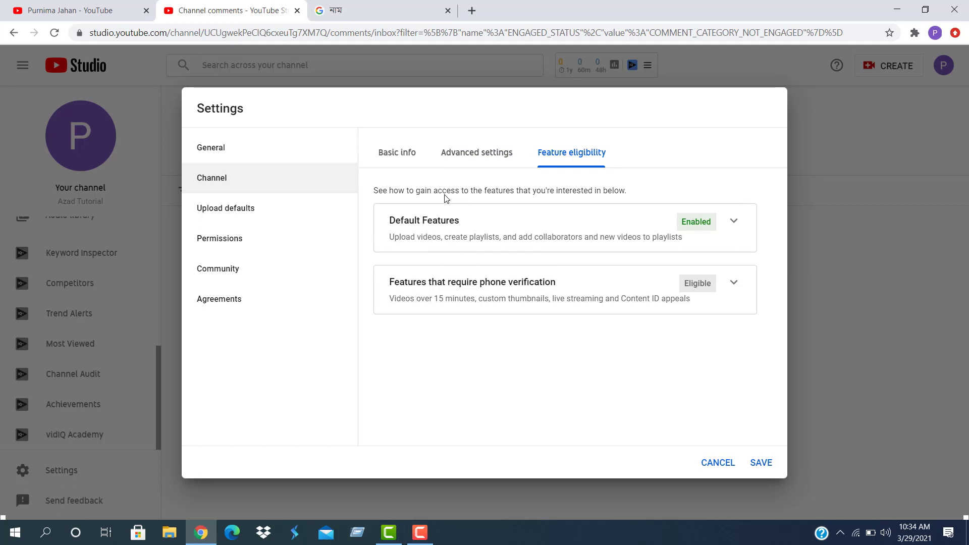
Save the audience setting and view the channel's Permissions page listing its owner
{"action": "left_click", "coordinate": [761, 462]}
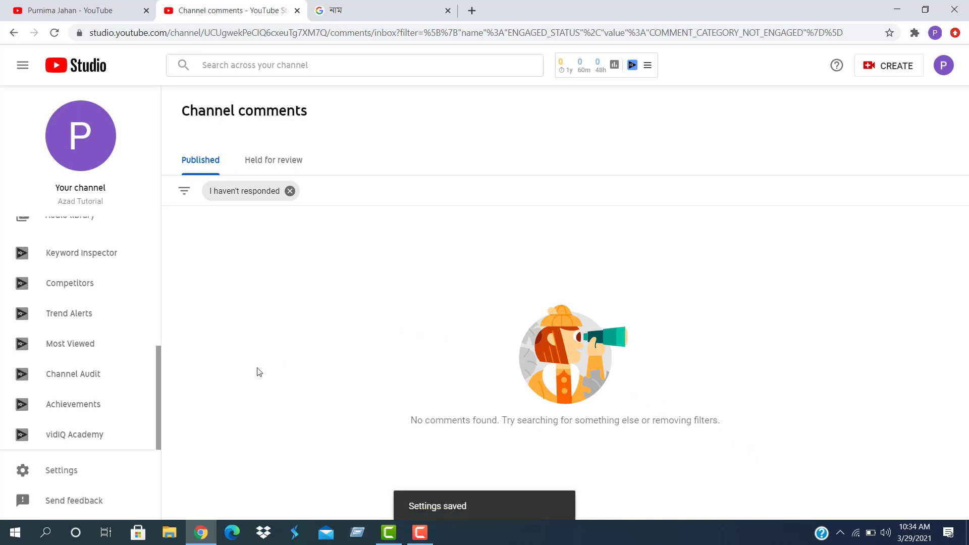
{"action": "left_click", "coordinate": [51, 474]}
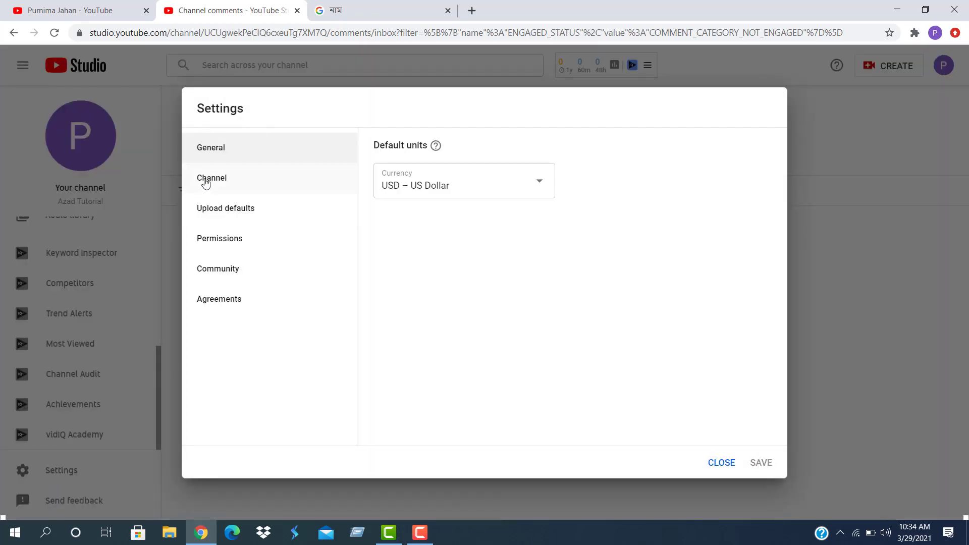
{"action": "left_click", "coordinate": [205, 181]}
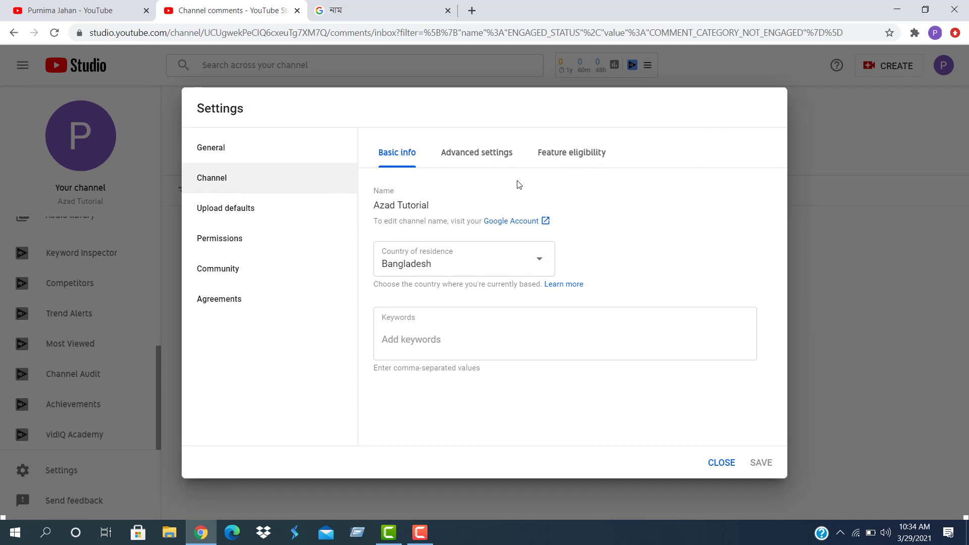
{"action": "left_click", "coordinate": [217, 241]}
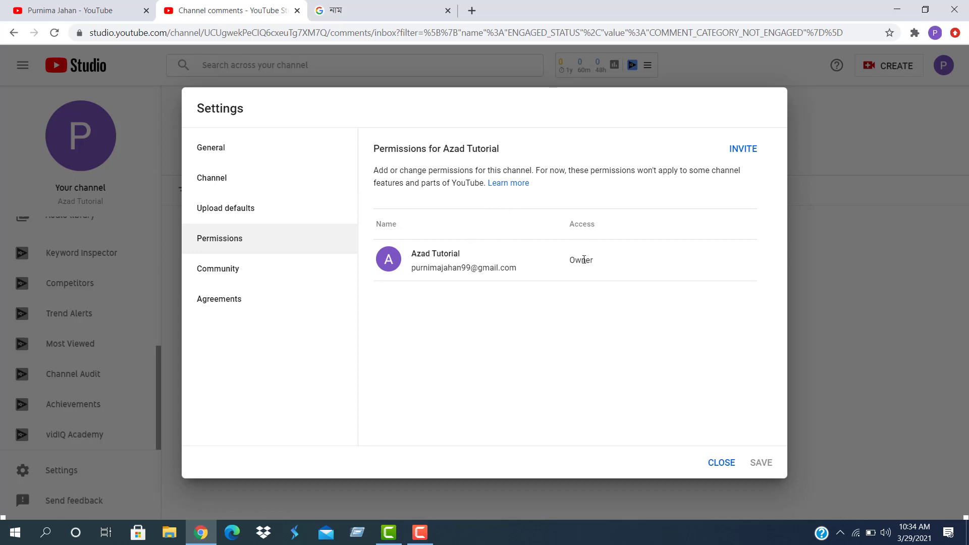
Look over the Community automated filters and the Agreements page, then close Settings unchanged
{"action": "mouse_move", "coordinate": [584, 261]}
{"action": "left_click", "coordinate": [218, 274]}
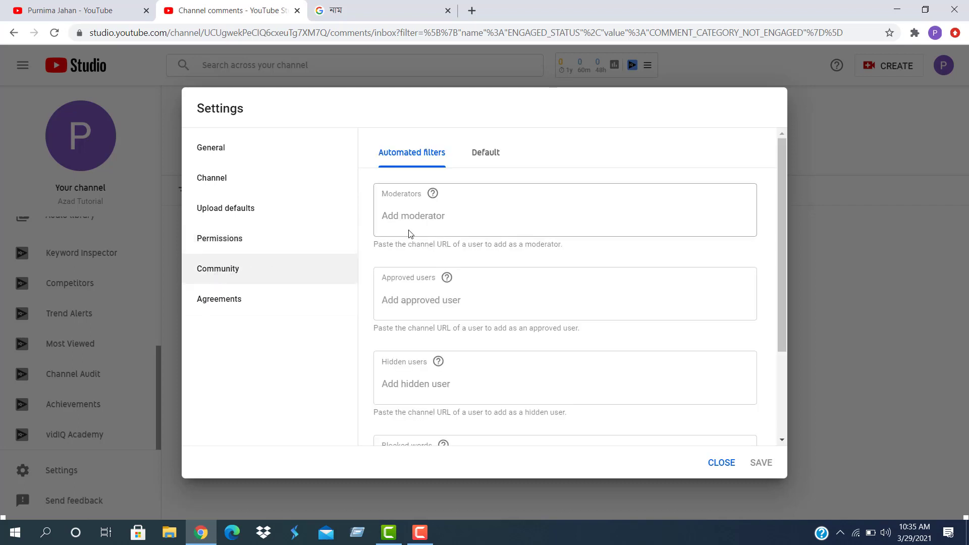
{"action": "scroll", "coordinate": [423, 230], "scroll_direction": "down", "scroll_amount": 3}
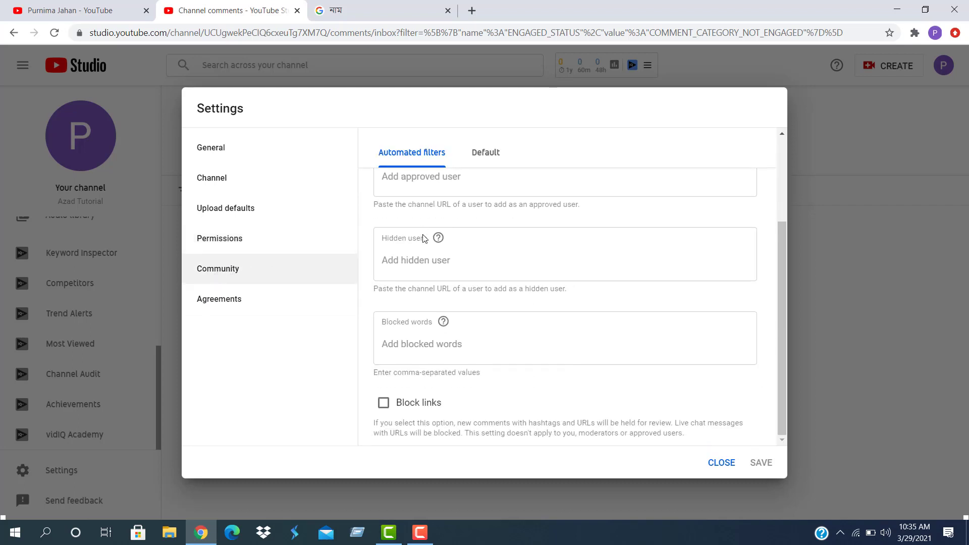
{"action": "scroll", "coordinate": [430, 382], "scroll_direction": "up", "scroll_amount": 3}
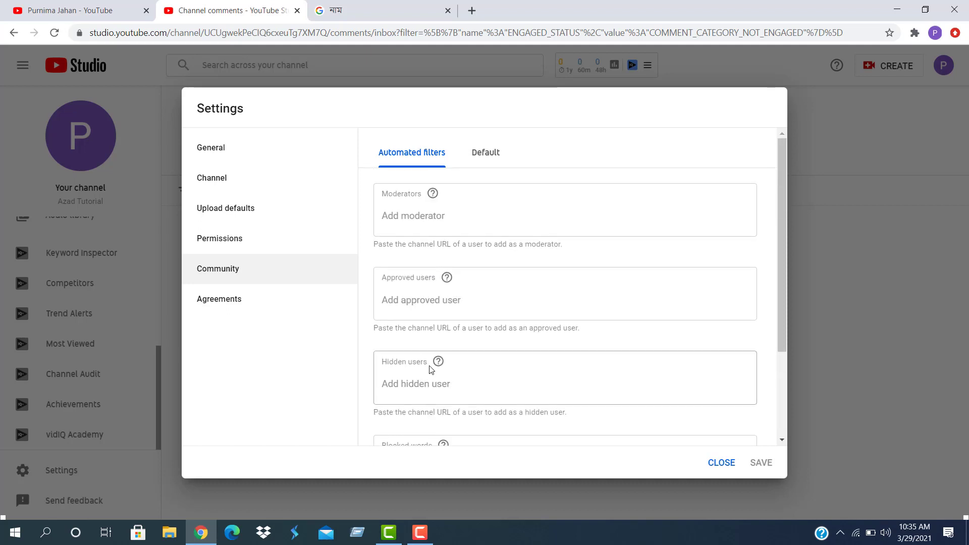
{"action": "scroll", "coordinate": [429, 326], "scroll_direction": "down", "scroll_amount": 3}
{"action": "scroll", "coordinate": [429, 327], "scroll_direction": "up", "scroll_amount": 3}
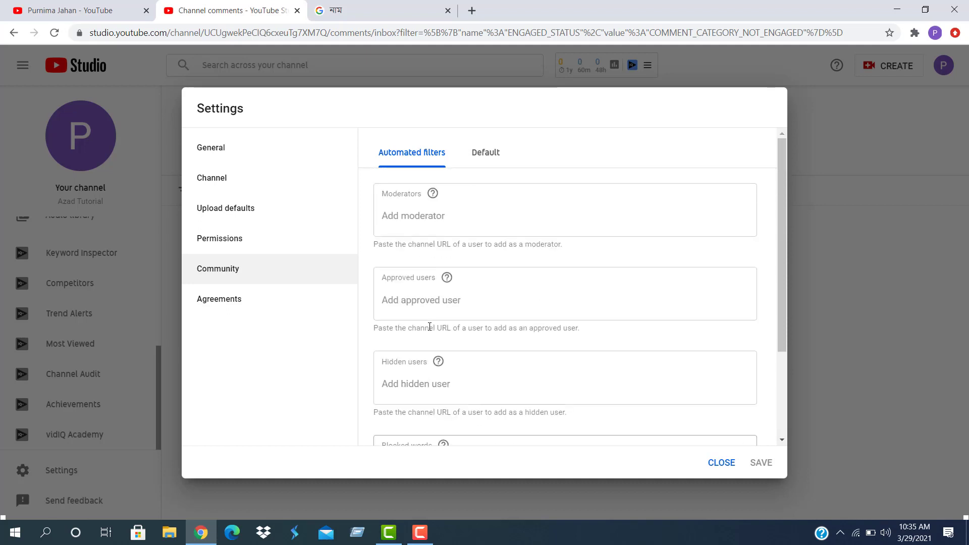
{"action": "scroll", "coordinate": [429, 327], "scroll_direction": "down", "scroll_amount": 3}
{"action": "scroll", "coordinate": [432, 328], "scroll_direction": "up", "scroll_amount": 3}
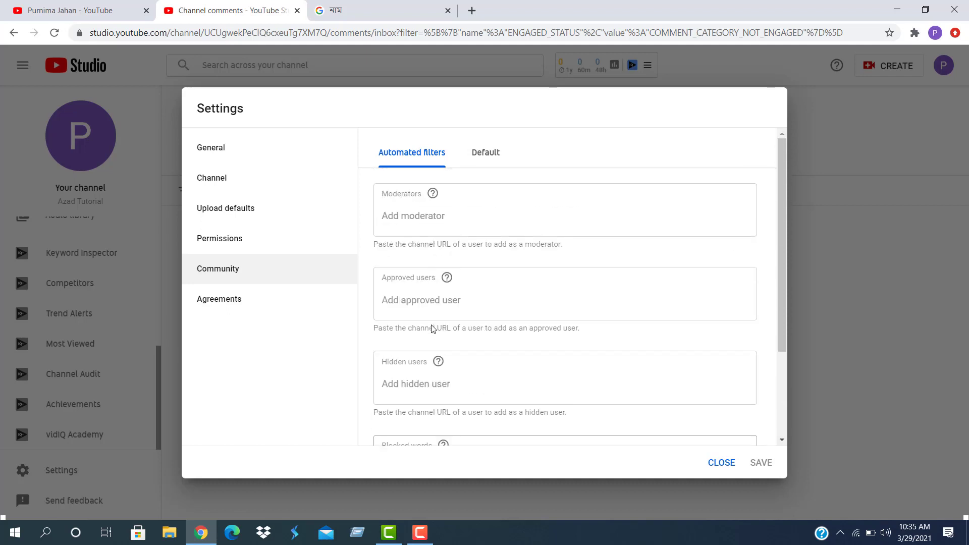
{"action": "left_click", "coordinate": [217, 304]}
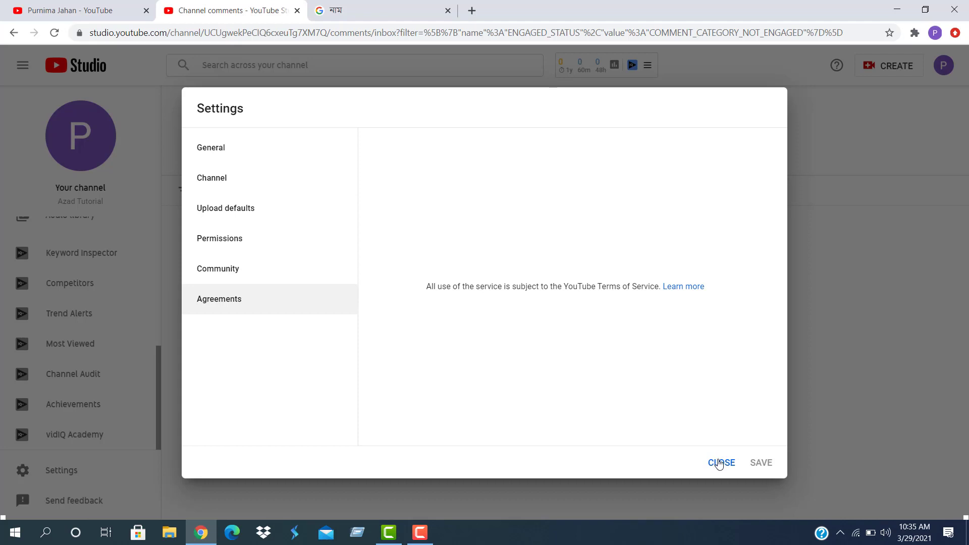
{"action": "left_click", "coordinate": [719, 463]}
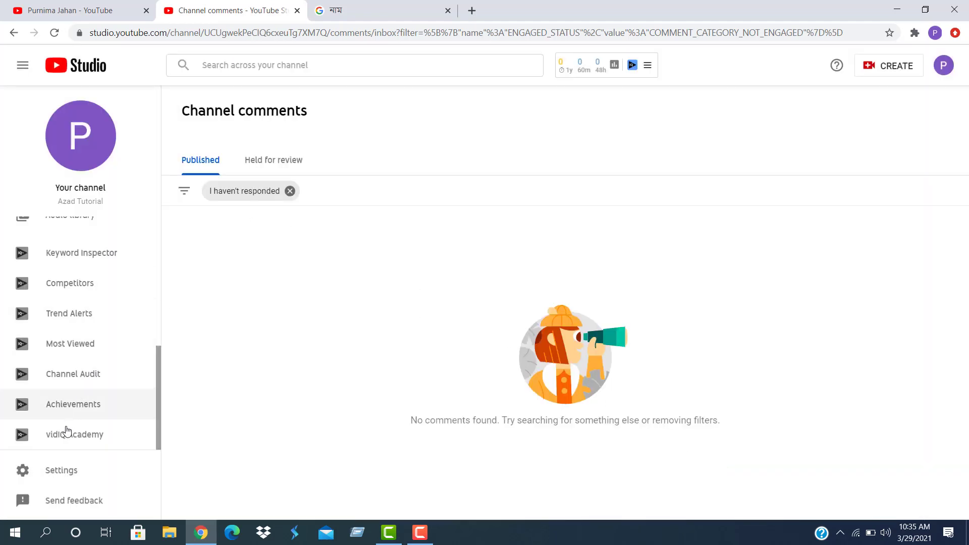
Review the Channel settings' advanced settings and feature eligibility, then close Settings
{"action": "left_click", "coordinate": [56, 470]}
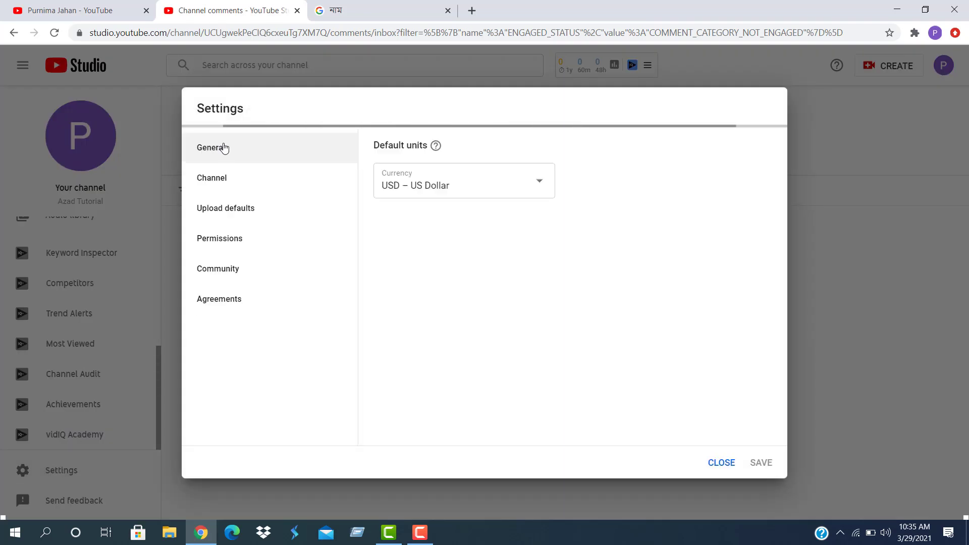
{"action": "left_click", "coordinate": [212, 176]}
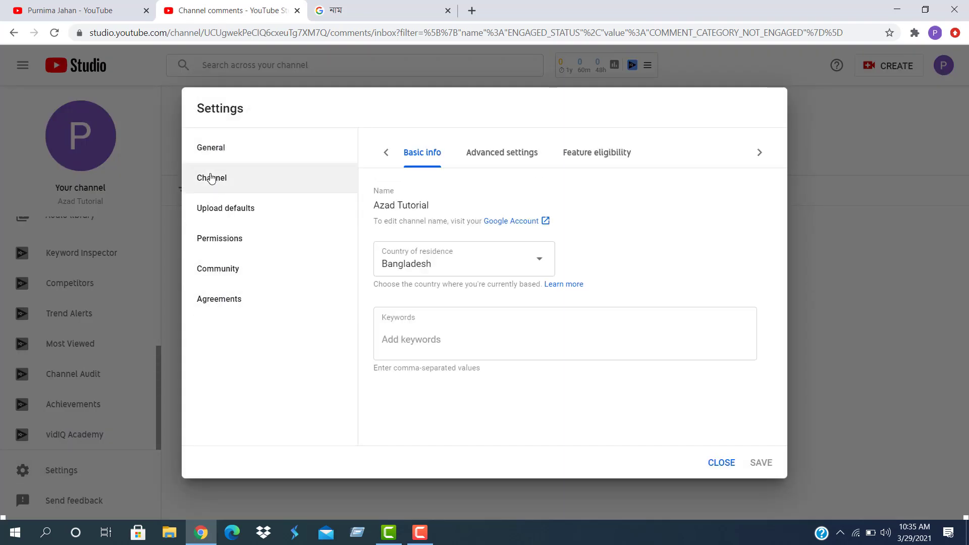
{"action": "left_click", "coordinate": [460, 157]}
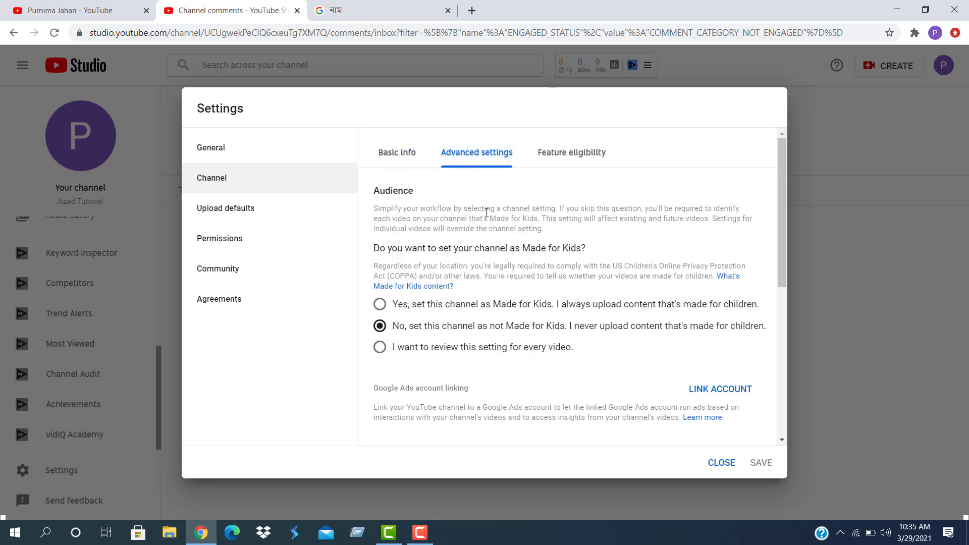
{"action": "double_click", "coordinate": [578, 159]}
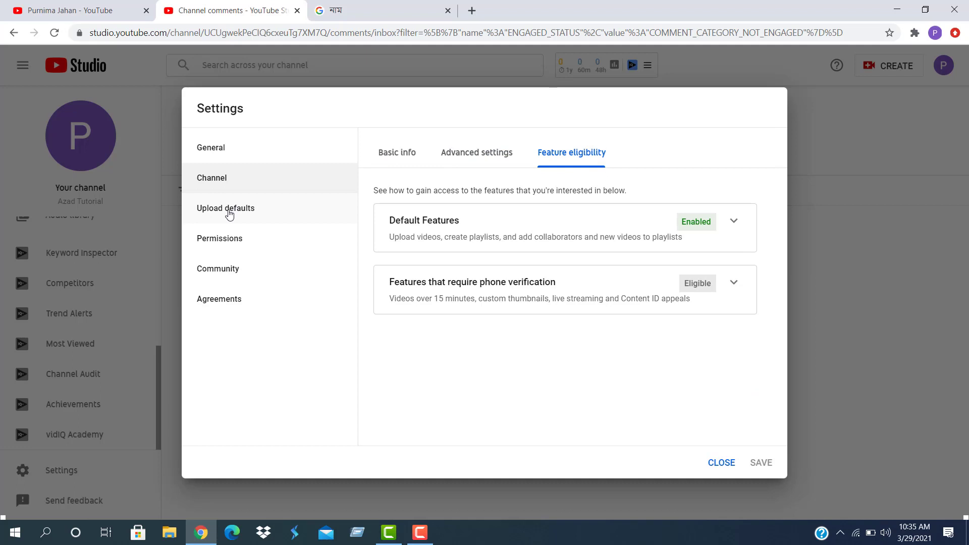
{"action": "left_click", "coordinate": [721, 462]}
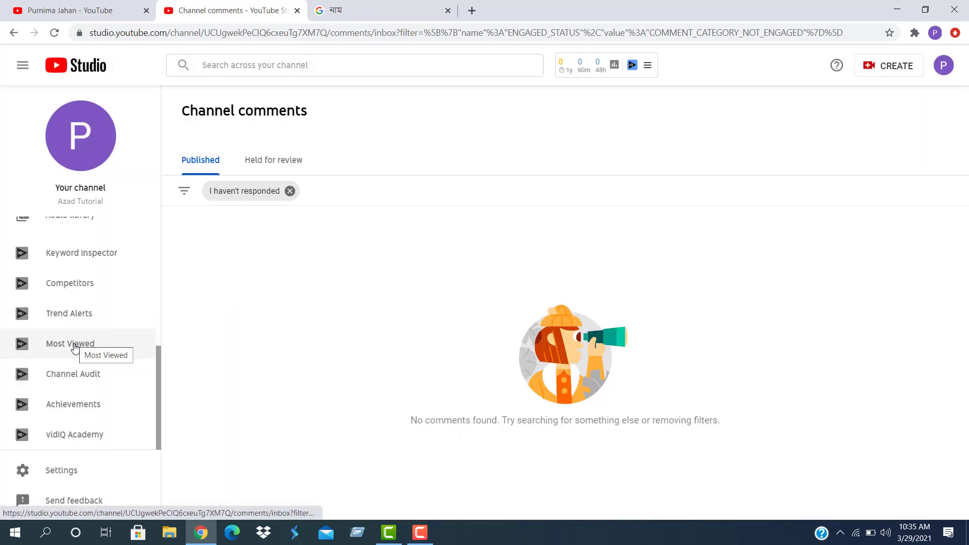
Open the Channel monetisation page from the sidebar
{"action": "scroll", "coordinate": [74, 350], "scroll_direction": "up", "scroll_amount": 1}
{"action": "scroll", "coordinate": [66, 353], "scroll_direction": "up", "scroll_amount": 5}
{"action": "scroll", "coordinate": [35, 409], "scroll_direction": "down", "scroll_amount": 5}
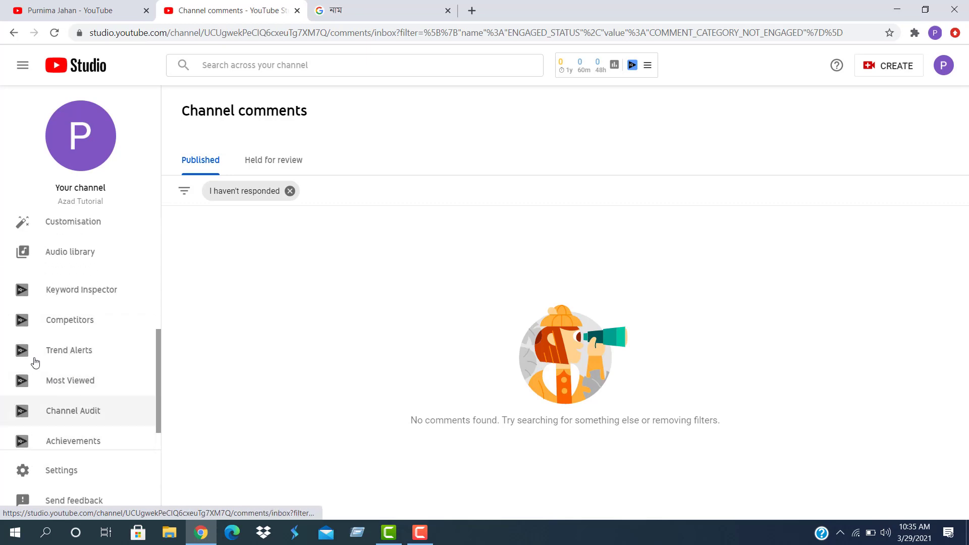
{"action": "scroll", "coordinate": [34, 326], "scroll_direction": "up", "scroll_amount": 1}
{"action": "scroll", "coordinate": [34, 326], "scroll_direction": "up", "scroll_amount": 4}
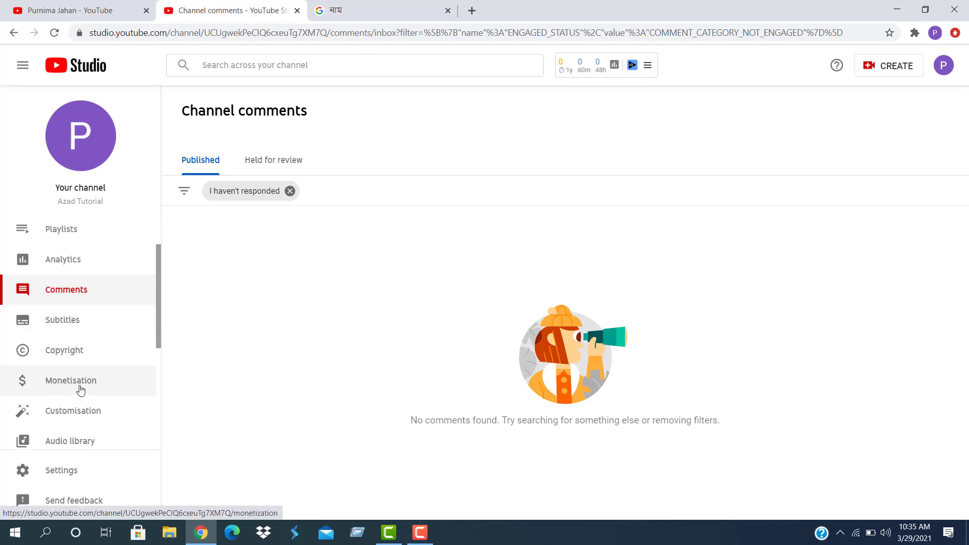
{"action": "left_click", "coordinate": [58, 383]}
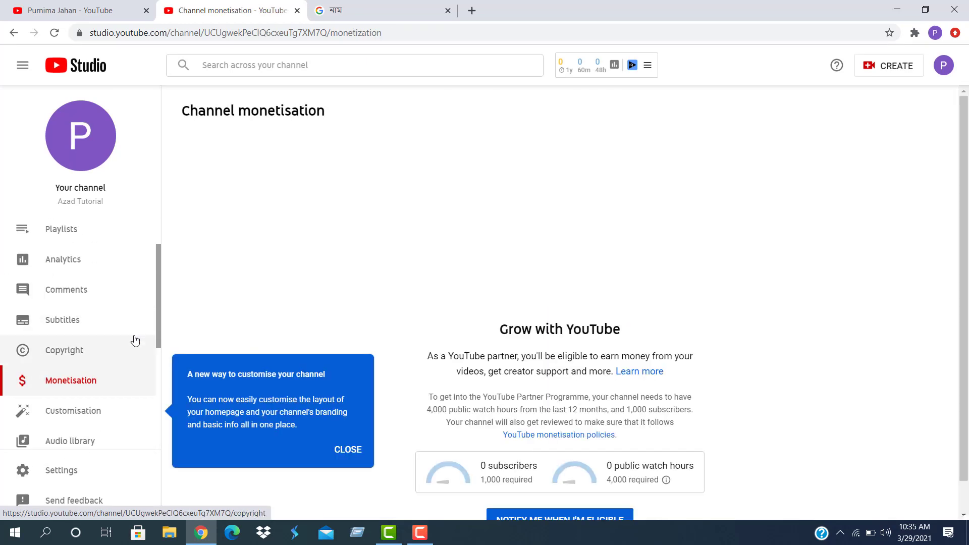
Dismiss the channel customisation tip on the monetisation page
{"action": "scroll", "coordinate": [539, 343], "scroll_direction": "down", "scroll_amount": 1}
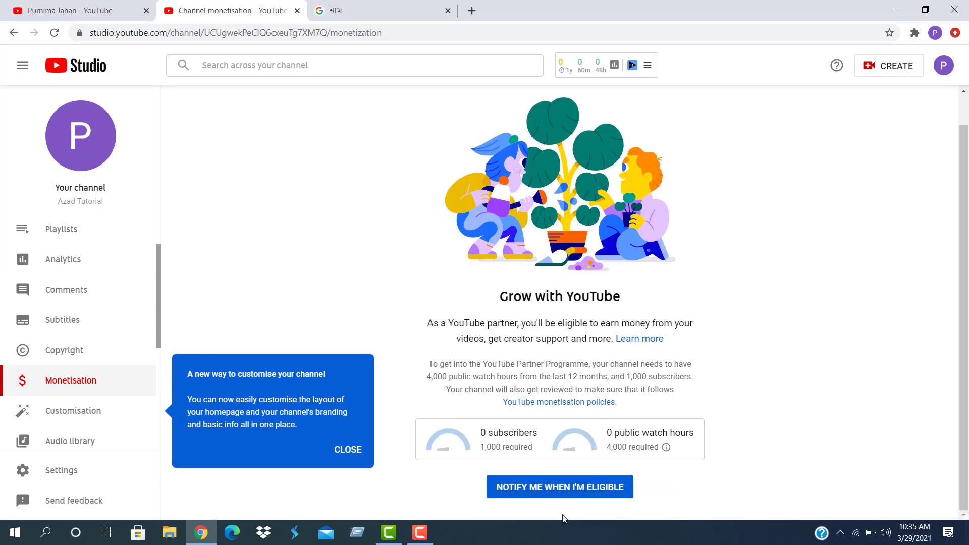
{"action": "left_click", "coordinate": [353, 449]}
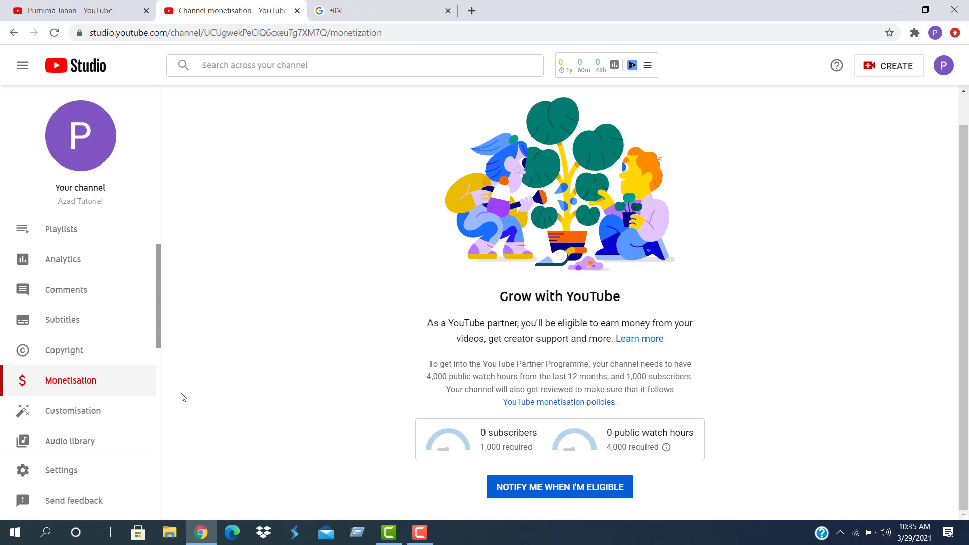
{"action": "scroll", "coordinate": [182, 398], "scroll_direction": "up", "scroll_amount": 1}
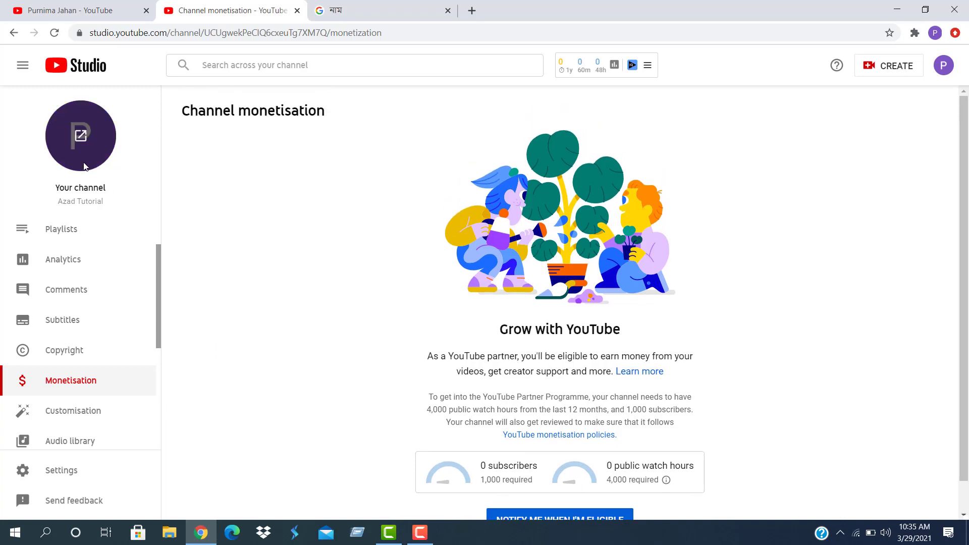
{"action": "scroll", "coordinate": [58, 309], "scroll_direction": "down", "scroll_amount": 5}
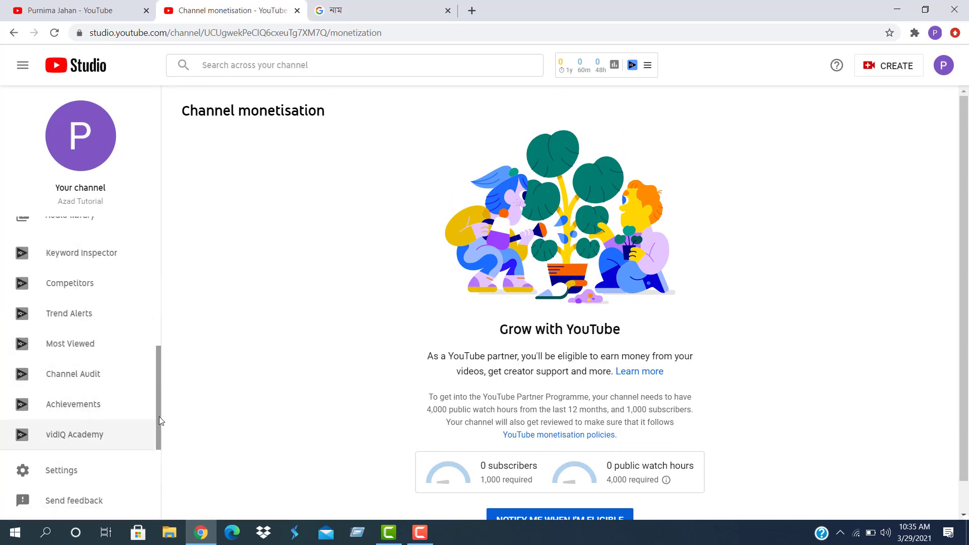
Reopen and close Settings, close the Google account name tab, and start a new browser tab
{"action": "left_click", "coordinate": [49, 472]}
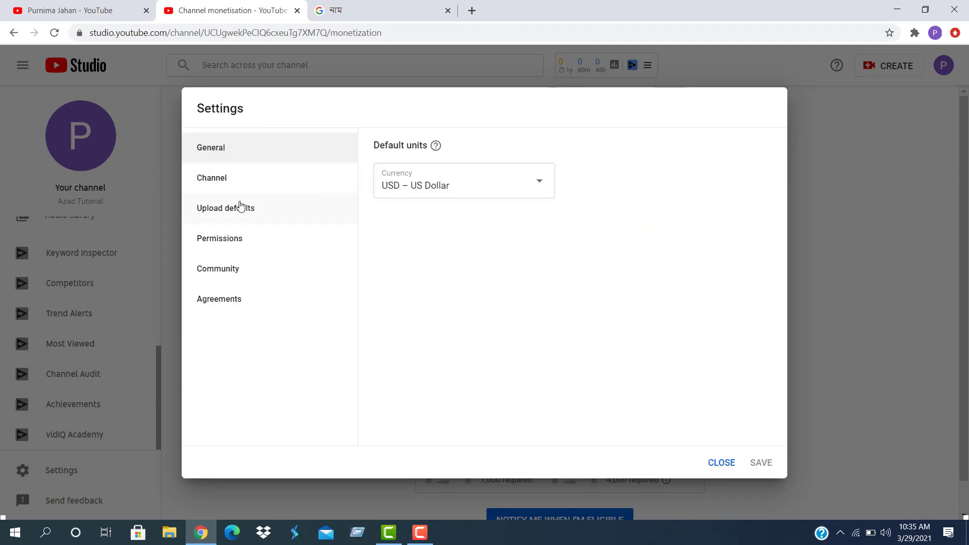
{"action": "left_click", "coordinate": [721, 462]}
{"action": "left_click", "coordinate": [371, 17]}
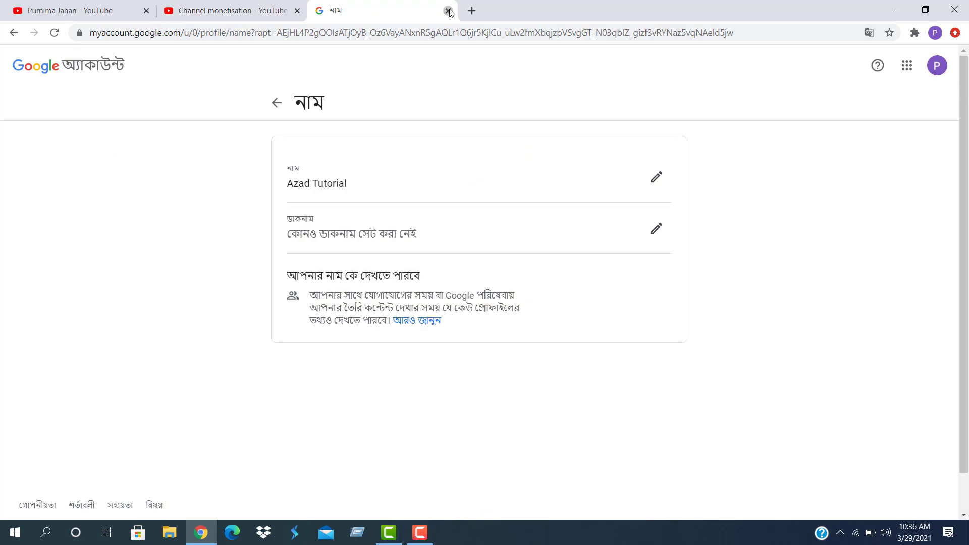
{"action": "left_click", "coordinate": [448, 10]}
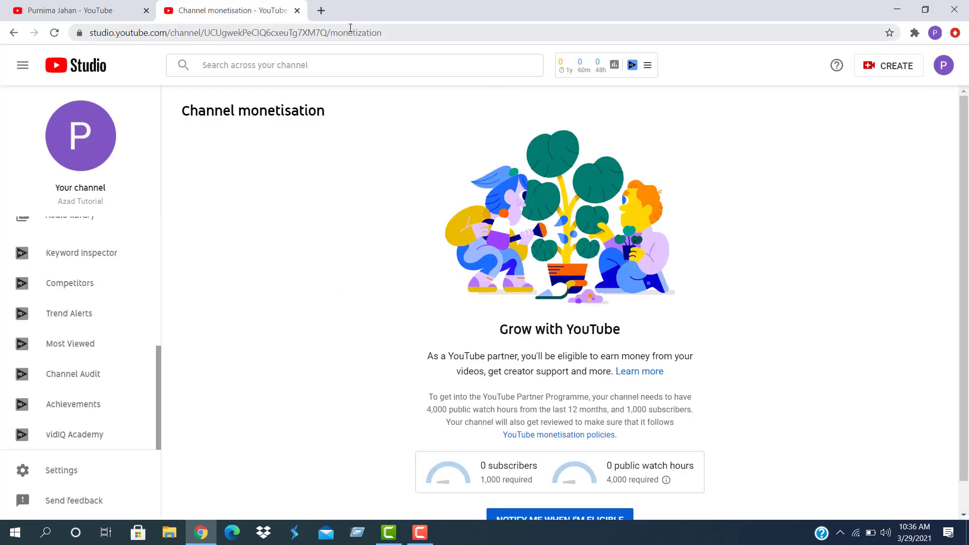
{"action": "left_click", "coordinate": [322, 11]}
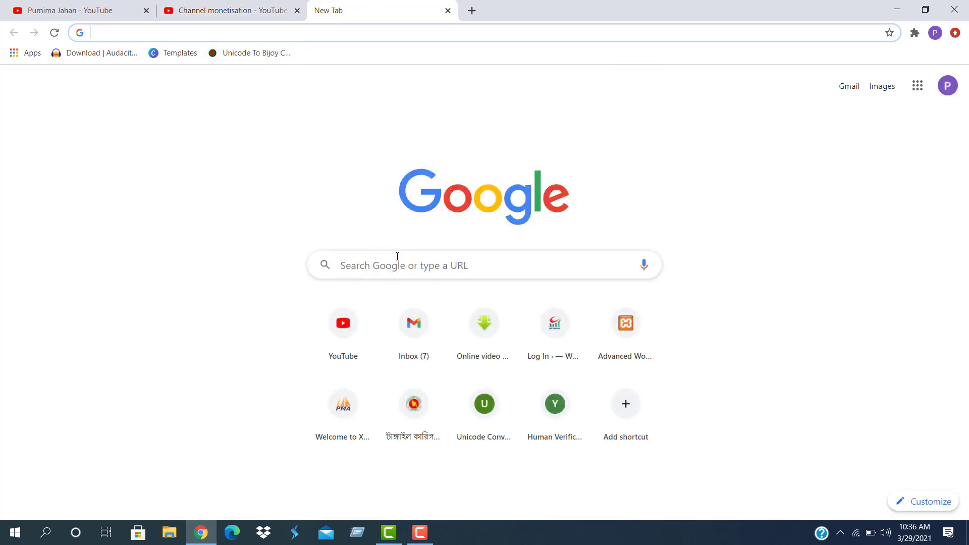
Load Gmail in the new tab, reloading past the temporary error
{"action": "left_click", "coordinate": [398, 271]}
{"action": "left_click", "coordinate": [849, 86]}
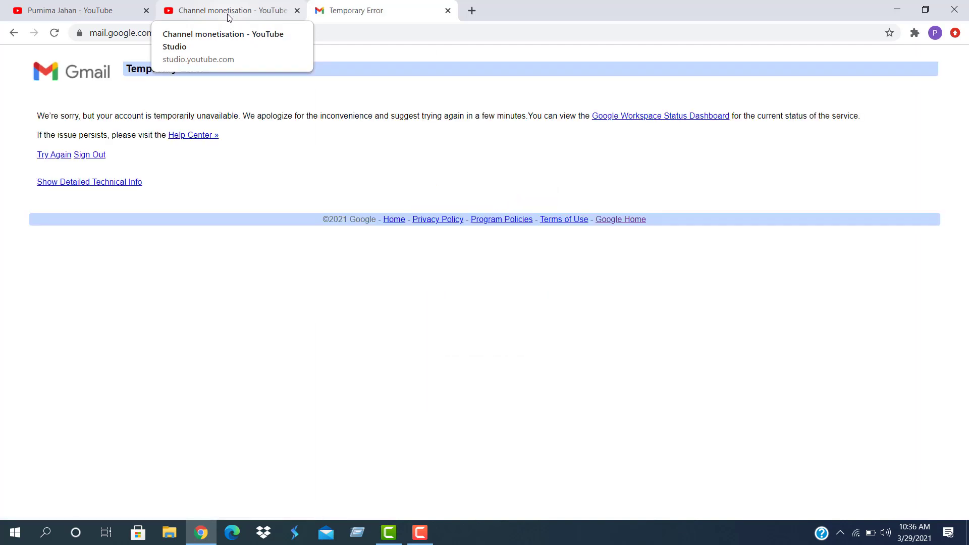
{"action": "left_click", "coordinate": [54, 33]}
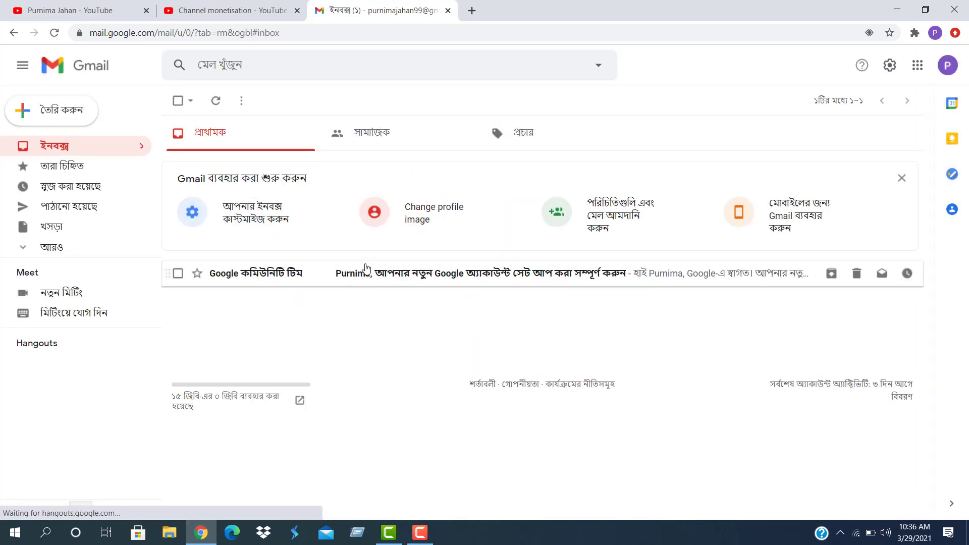
Open and discard an empty Compose draft, then return to the YouTube Studio tab
{"action": "left_click", "coordinate": [63, 116]}
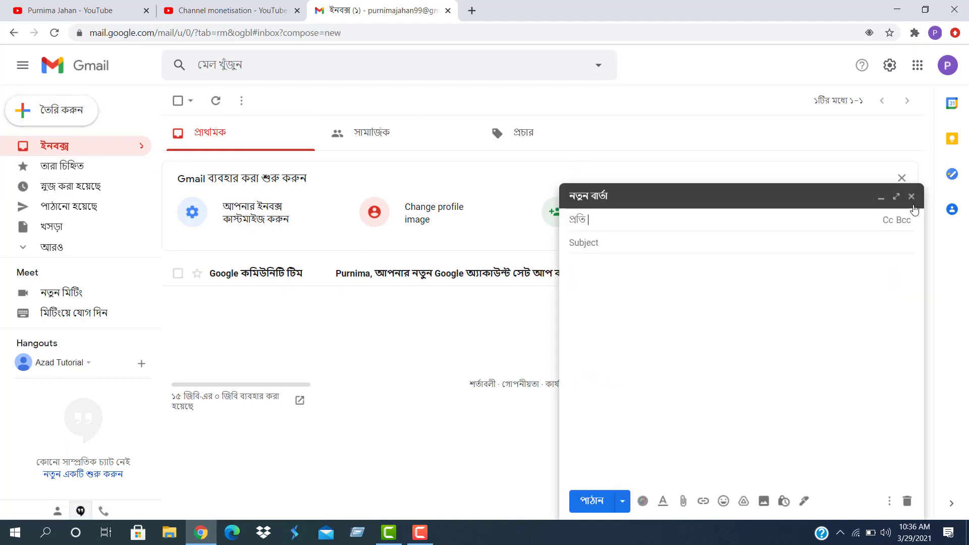
{"action": "left_click", "coordinate": [911, 196]}
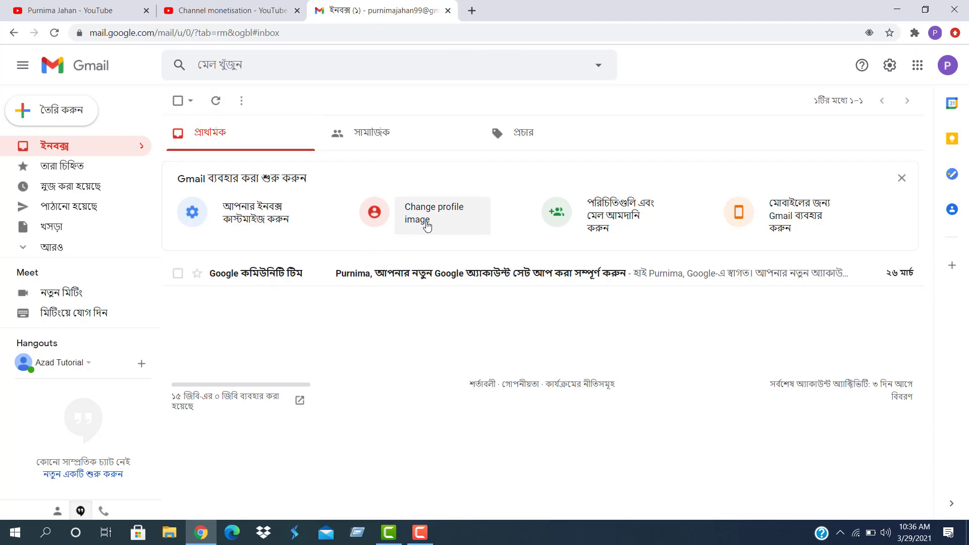
{"action": "left_click", "coordinate": [190, 18]}
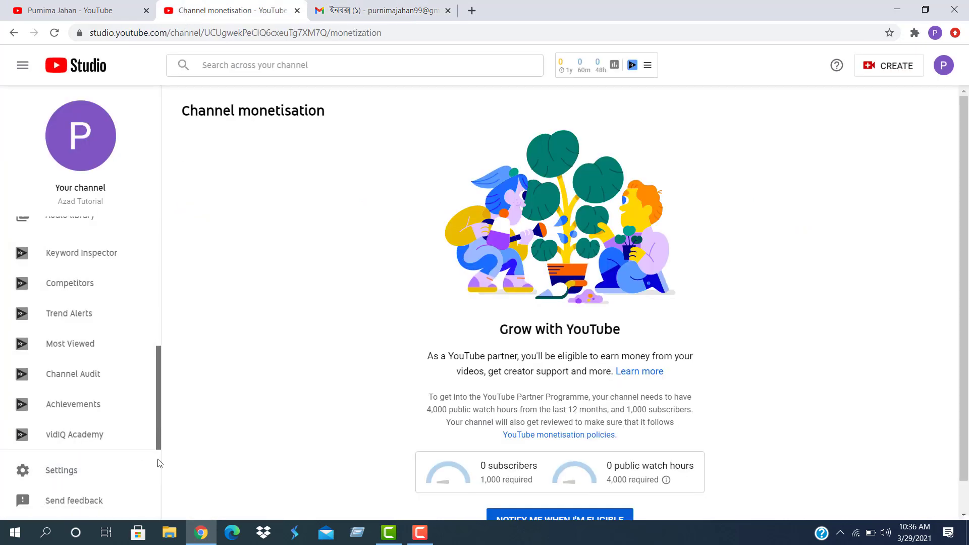
Open Customisation to see the channel trailer, featured video and Uploads (0) layout options
{"action": "scroll", "coordinate": [64, 402], "scroll_direction": "up", "scroll_amount": 1}
{"action": "scroll", "coordinate": [54, 410], "scroll_direction": "down", "scroll_amount": 1}
{"action": "scroll", "coordinate": [57, 411], "scroll_direction": "up", "scroll_amount": 4}
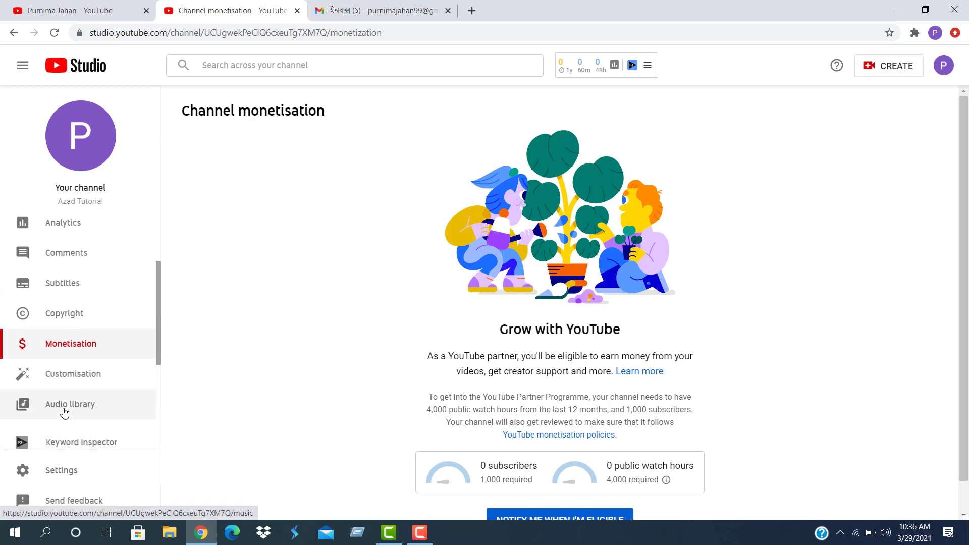
{"action": "left_click", "coordinate": [64, 380]}
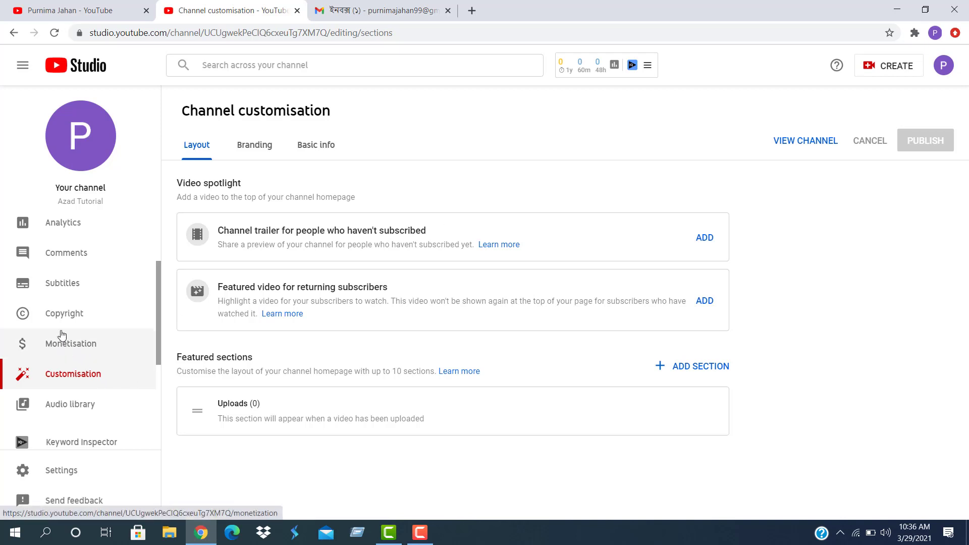
{"action": "scroll", "coordinate": [61, 309], "scroll_direction": "up", "scroll_amount": 2}
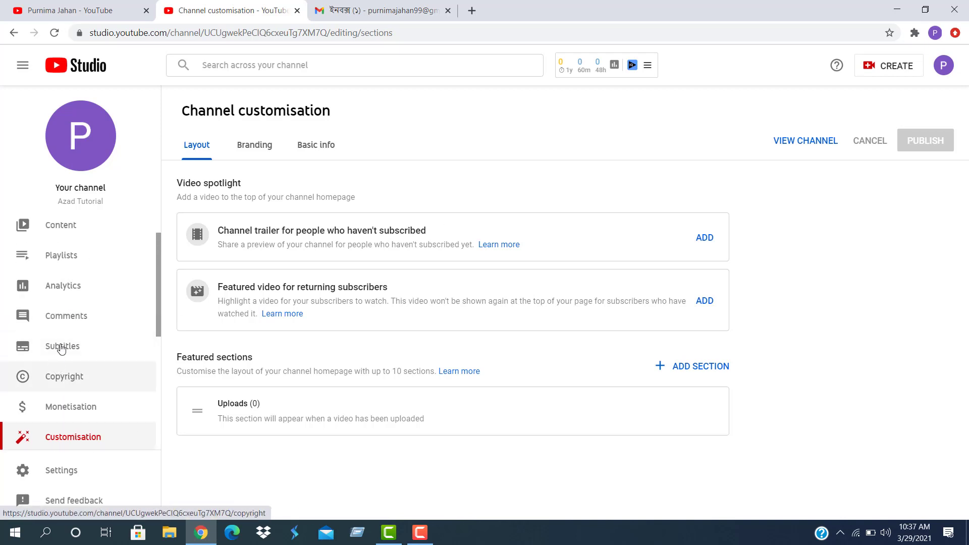
{"action": "scroll", "coordinate": [63, 323], "scroll_direction": "up", "scroll_amount": 1}
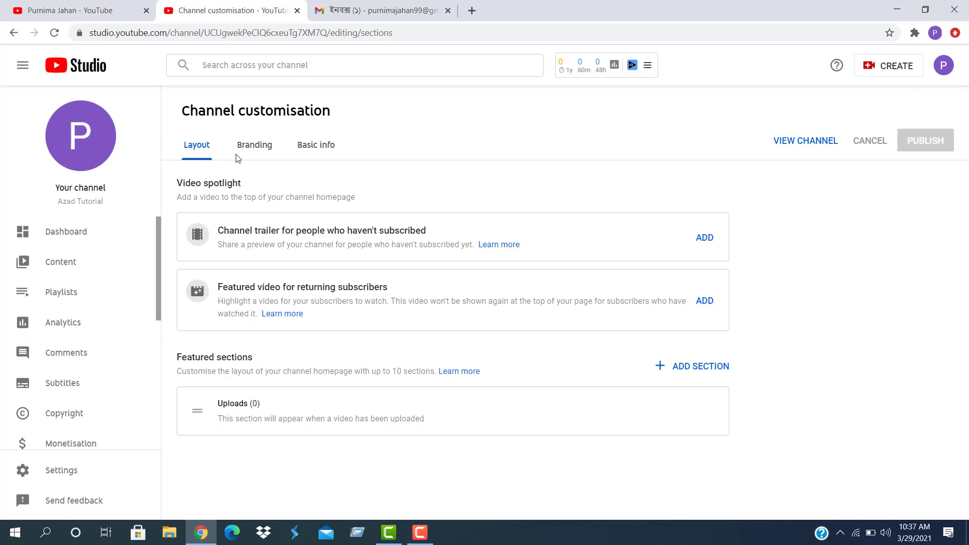
Show the Branding tab with profile picture, banner image and video watermark upload options
{"action": "left_click", "coordinate": [255, 145]}
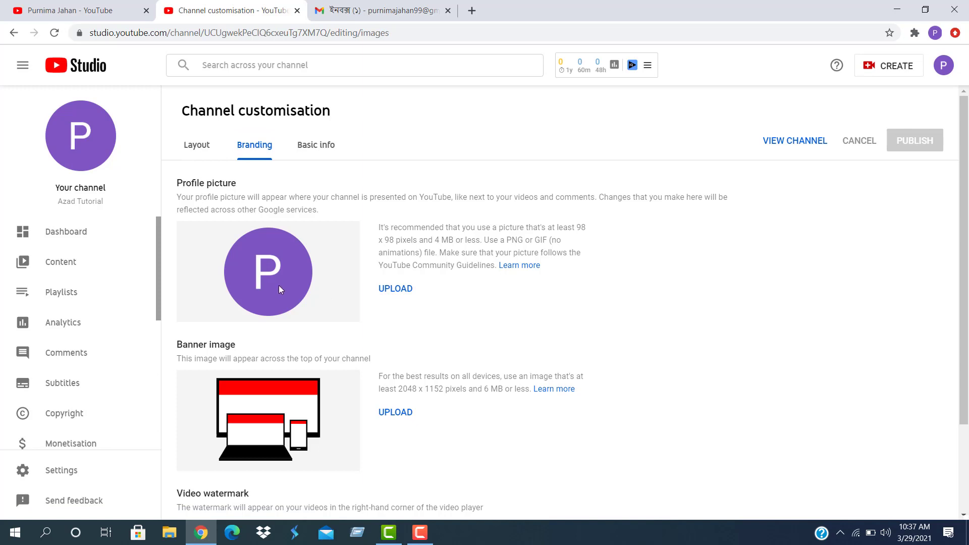
{"action": "scroll", "coordinate": [278, 286], "scroll_direction": "down", "scroll_amount": 2}
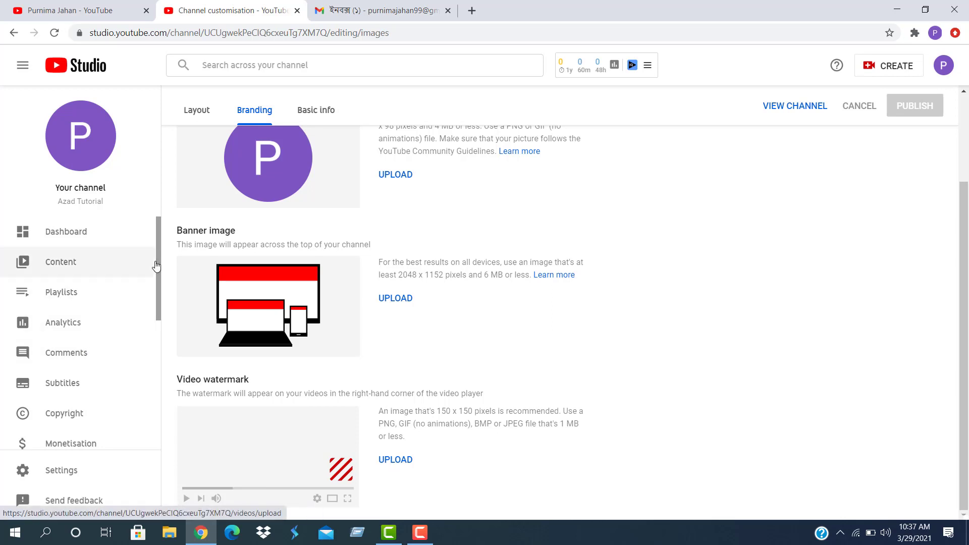
On Basic info, begin adding a translation for the channel name and description
{"action": "left_click", "coordinate": [319, 111]}
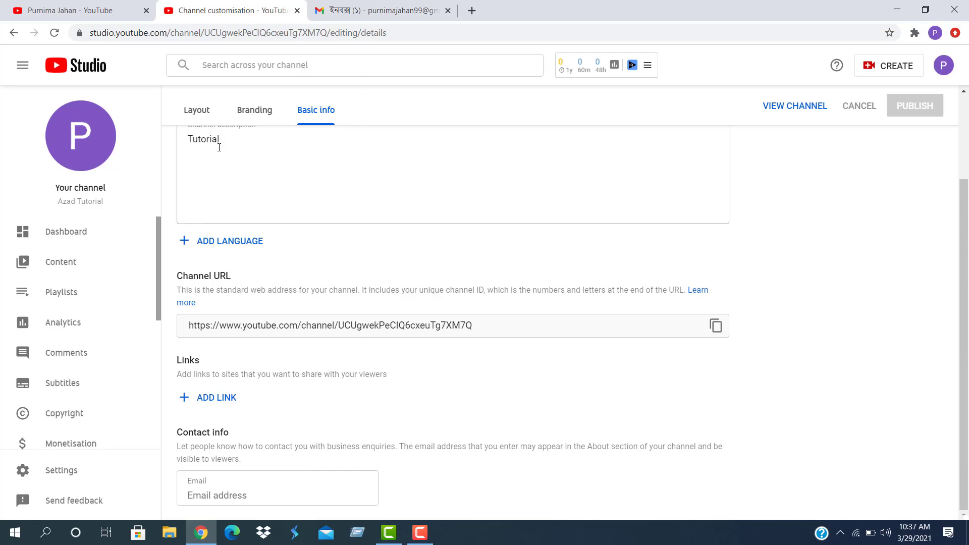
{"action": "scroll", "coordinate": [219, 147], "scroll_direction": "up", "scroll_amount": 2}
{"action": "left_click", "coordinate": [226, 247]}
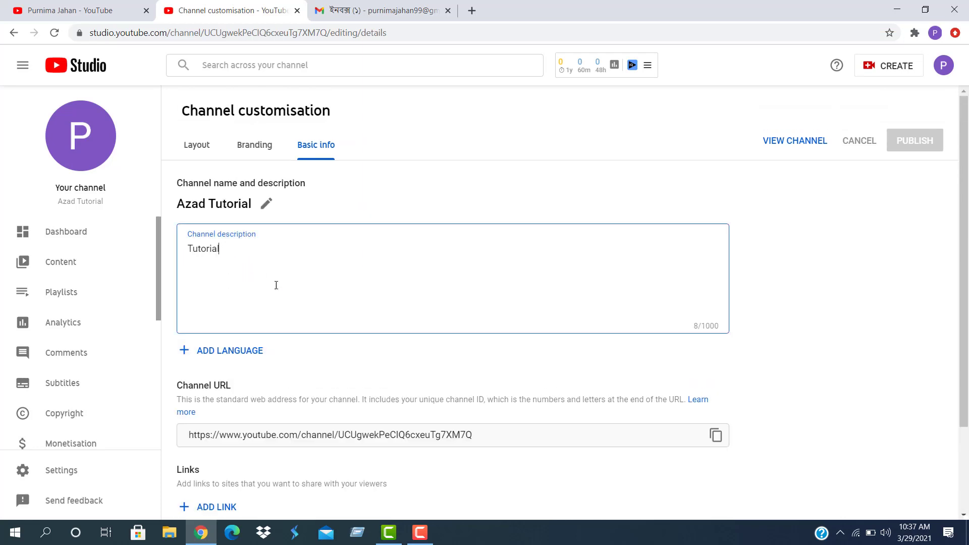
{"action": "scroll", "coordinate": [276, 296], "scroll_direction": "down", "scroll_amount": 2}
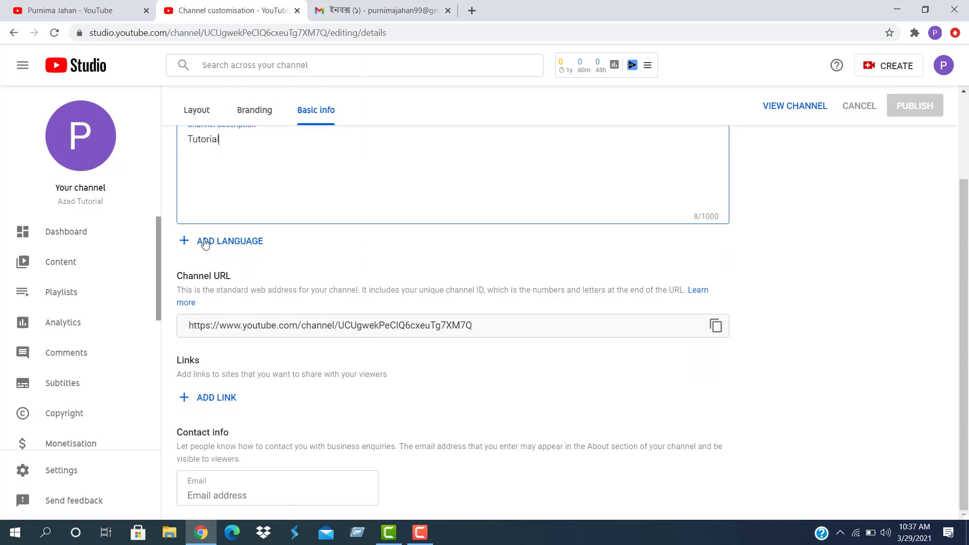
{"action": "left_click", "coordinate": [188, 243]}
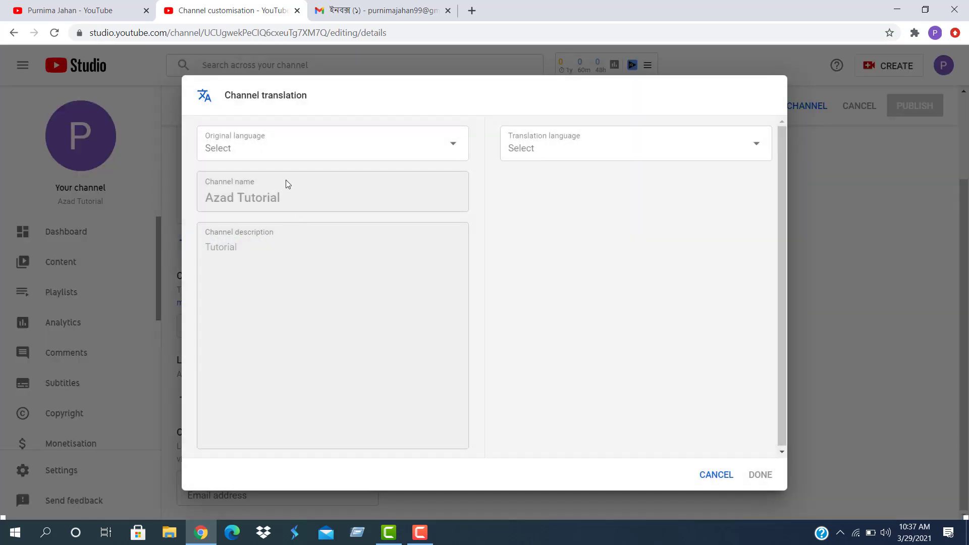
Choose translation languages and enter 'Azad Tutor' as the translated channel name
{"action": "left_click", "coordinate": [446, 151]}
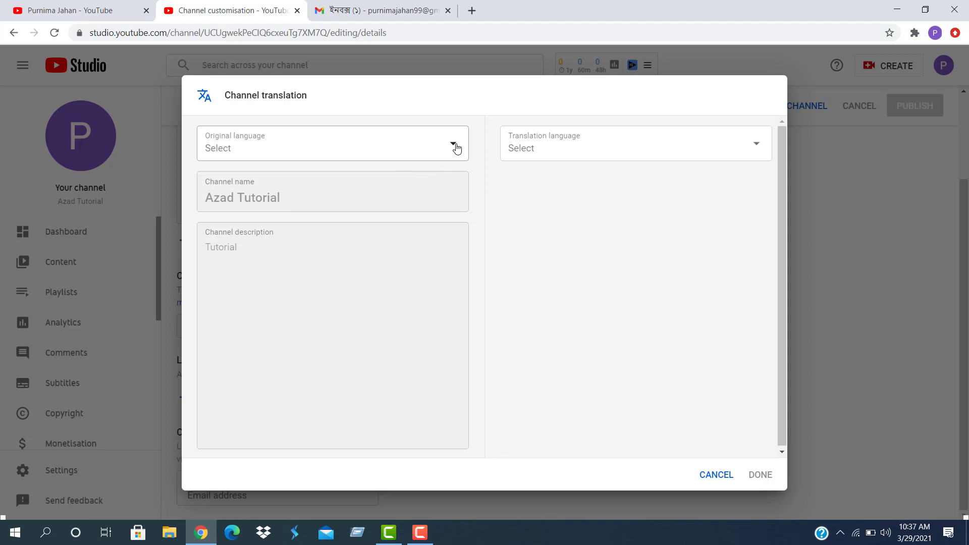
{"action": "left_click", "coordinate": [454, 145]}
{"action": "left_click", "coordinate": [759, 145]}
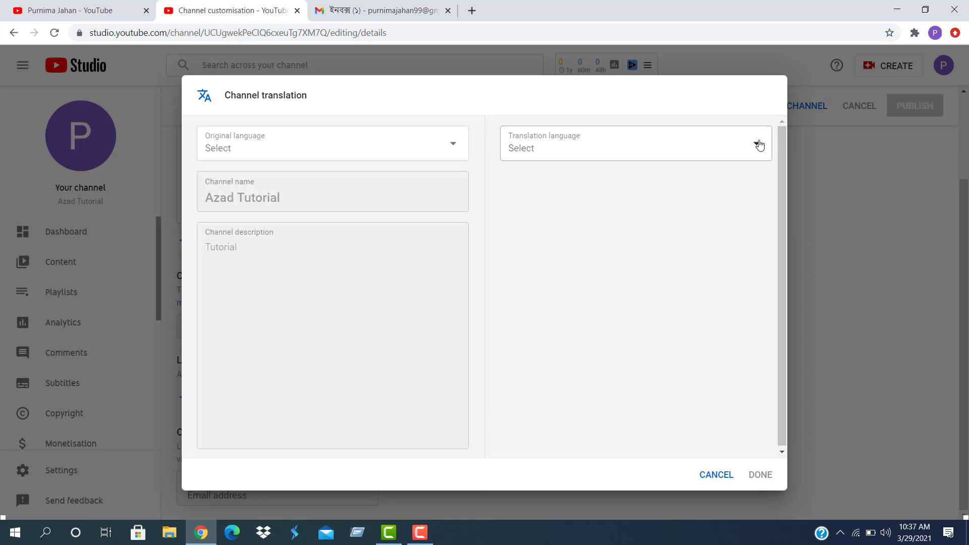
{"action": "left_click", "coordinate": [759, 145]}
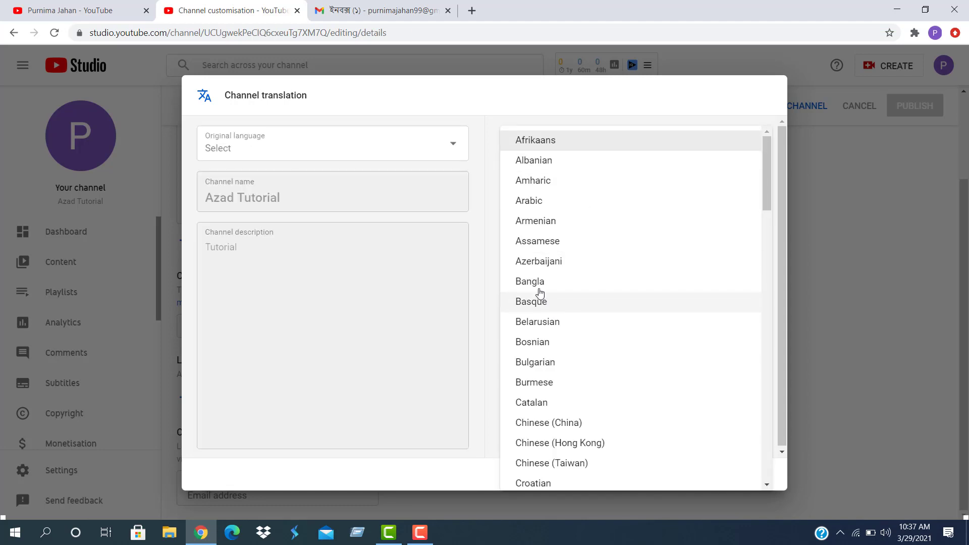
{"action": "left_click", "coordinate": [538, 283]}
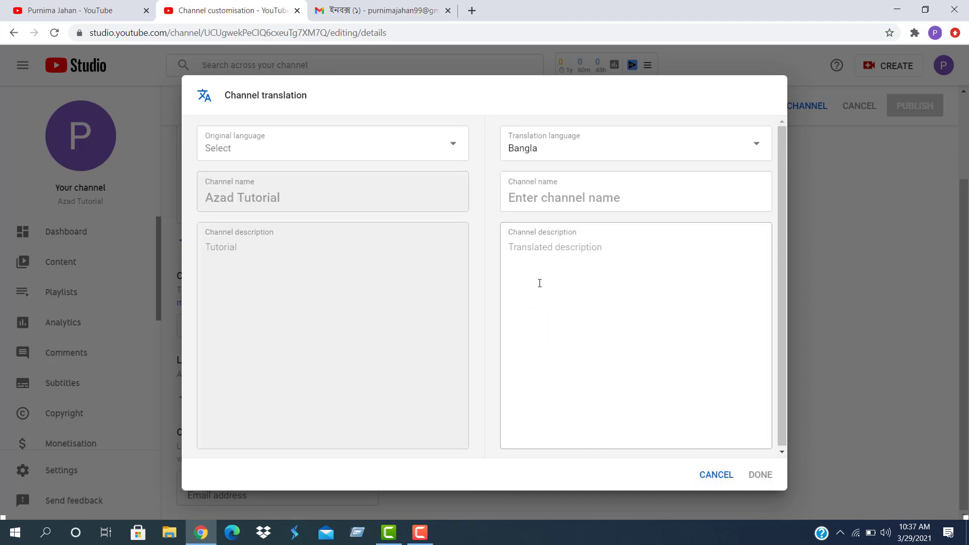
{"action": "left_click", "coordinate": [540, 192]}
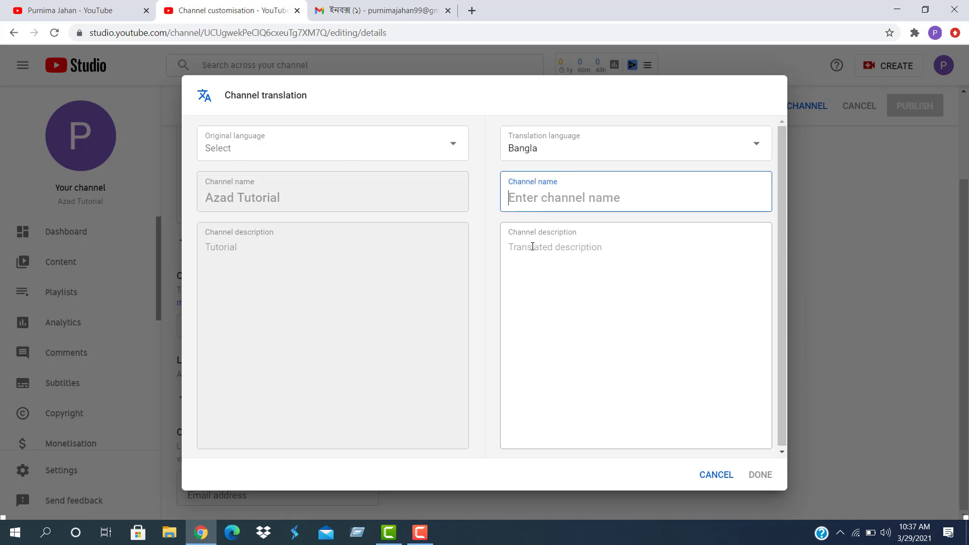
{"action": "type", "text": "Azad Tu"}
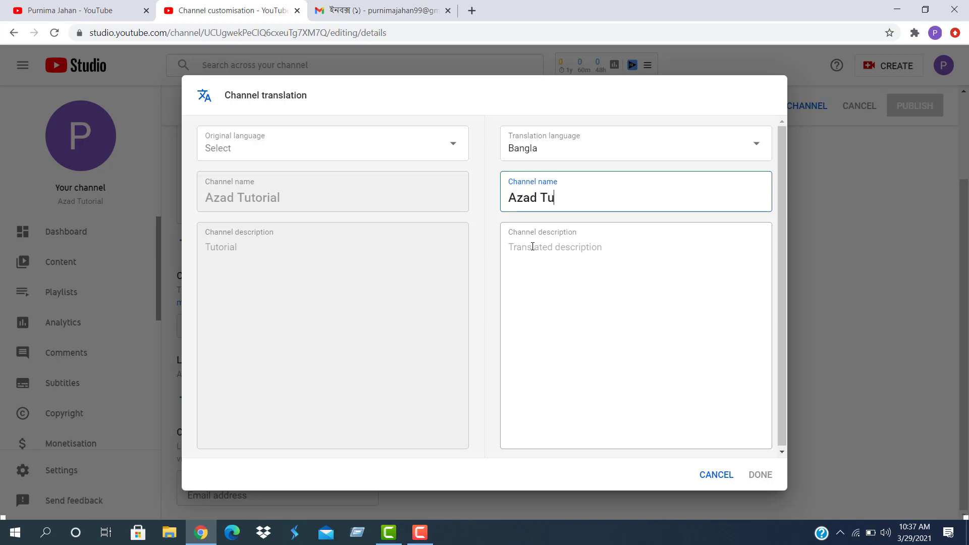
{"action": "type", "text": "torial"}
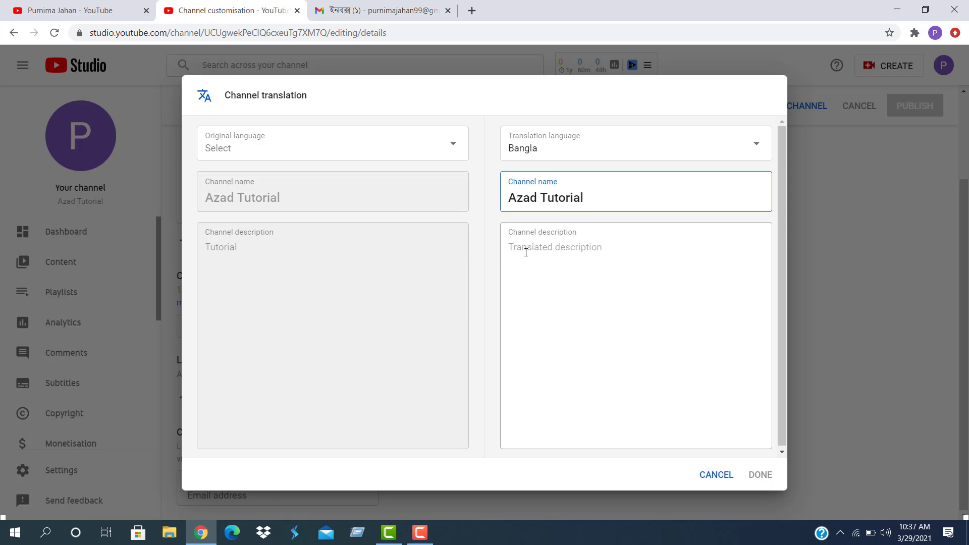
{"action": "left_click", "coordinate": [526, 252]}
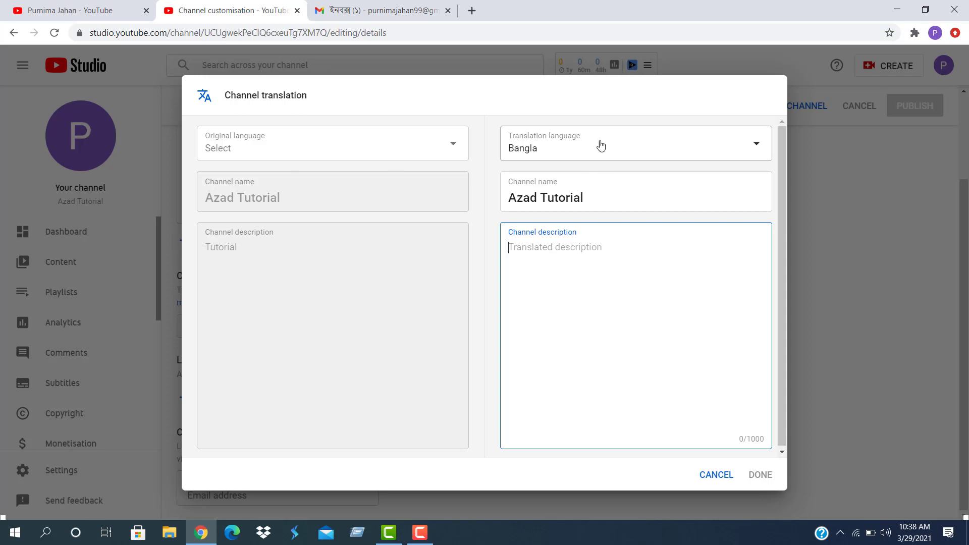
Set translation language to English and original language to Bangla, then save the translation
{"action": "left_click", "coordinate": [756, 147]}
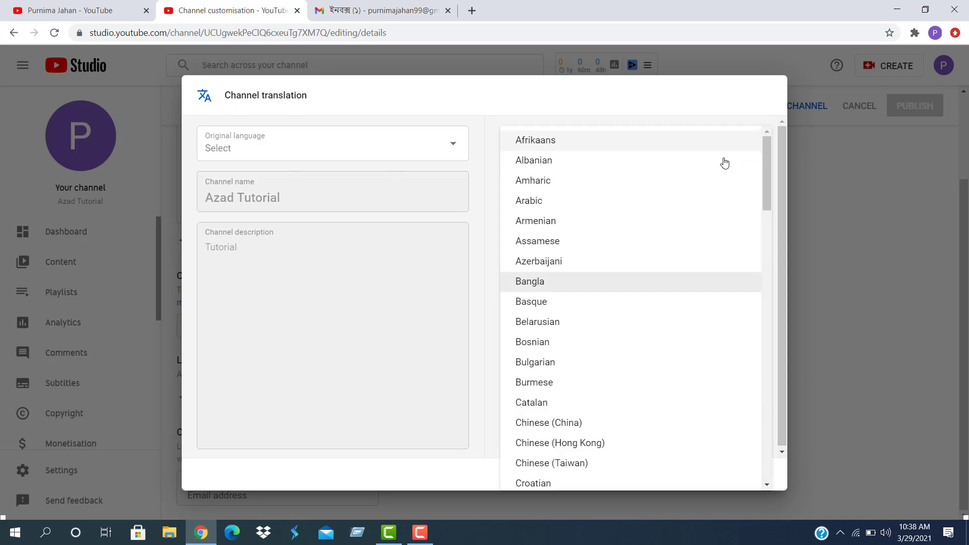
{"action": "scroll", "coordinate": [557, 408], "scroll_direction": "down", "scroll_amount": 6}
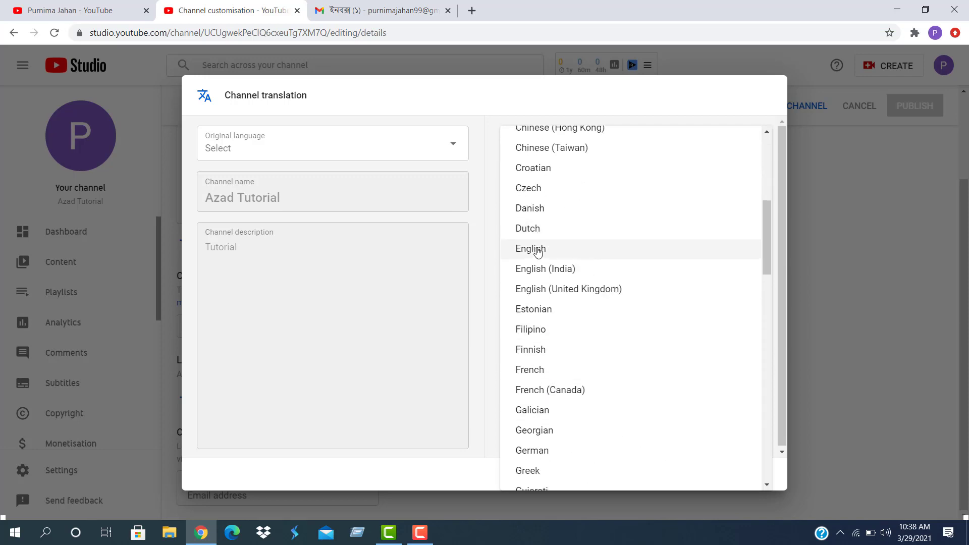
{"action": "left_click", "coordinate": [537, 252]}
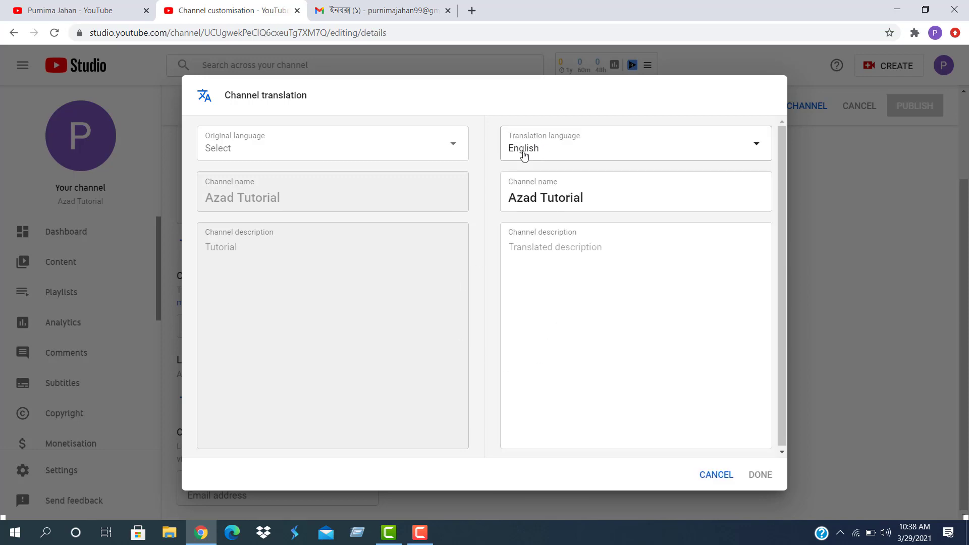
{"action": "left_click", "coordinate": [548, 237]}
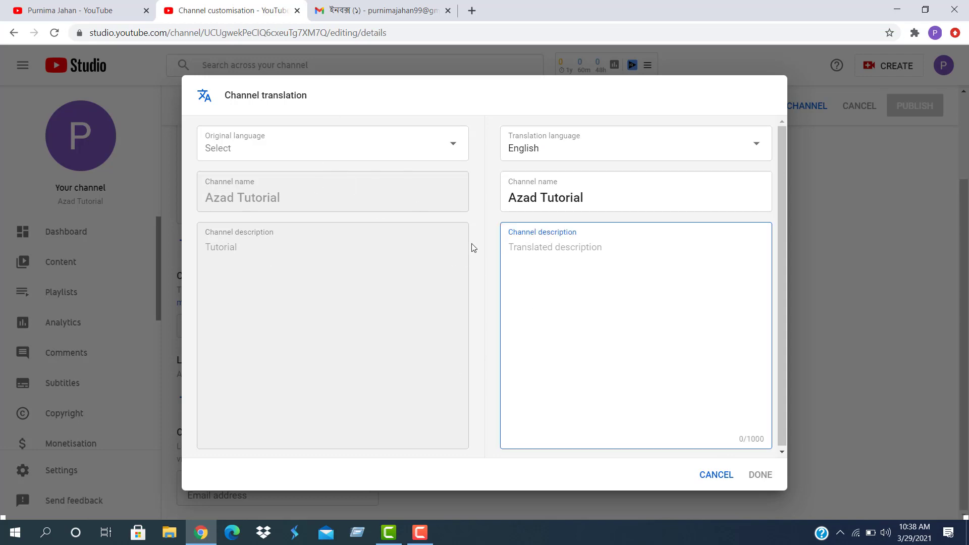
{"action": "left_click", "coordinate": [454, 145]}
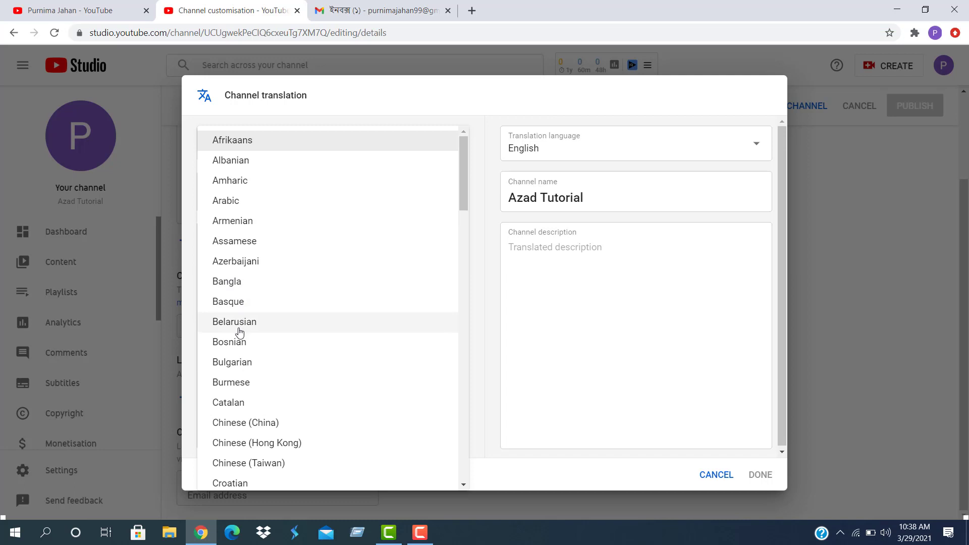
{"action": "left_click", "coordinate": [242, 286]}
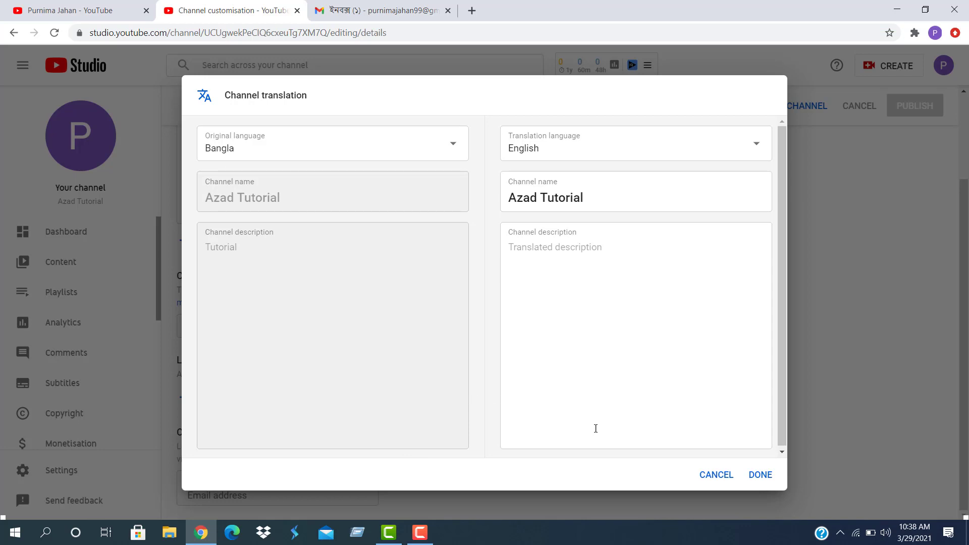
{"action": "left_click", "coordinate": [761, 476]}
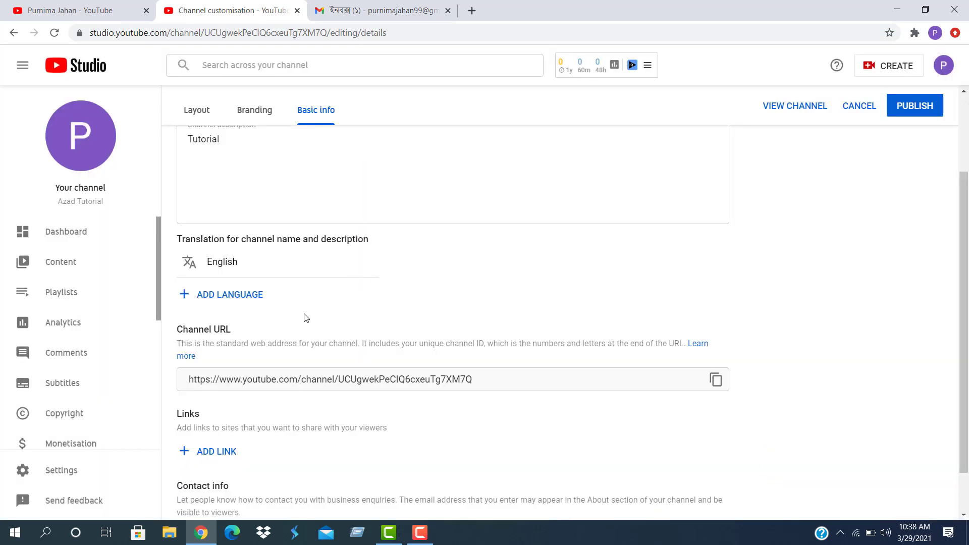
Check the channel URL and contact email, publish the Basic info changes, then open the Dashboard
{"action": "scroll", "coordinate": [234, 328], "scroll_direction": "down", "scroll_amount": 1}
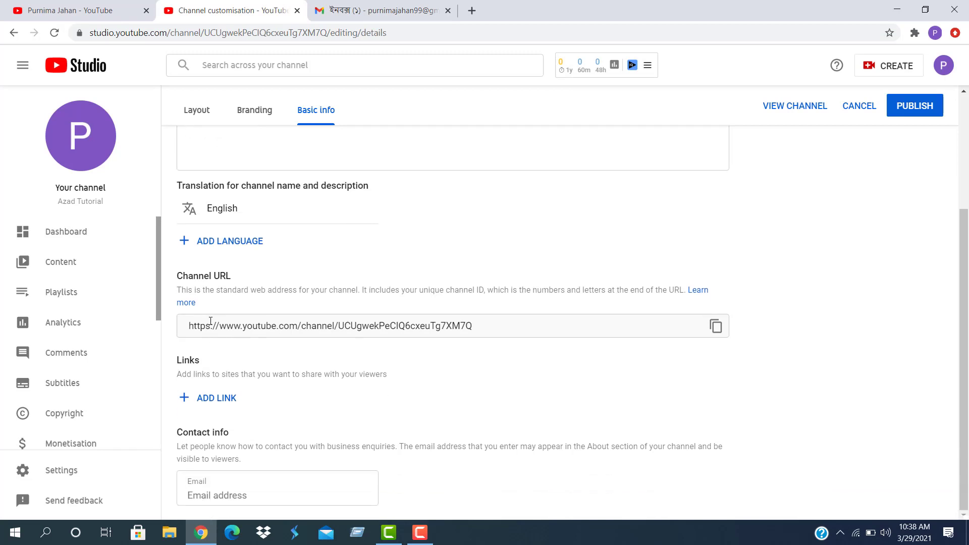
{"action": "triple_click", "coordinate": [487, 330]}
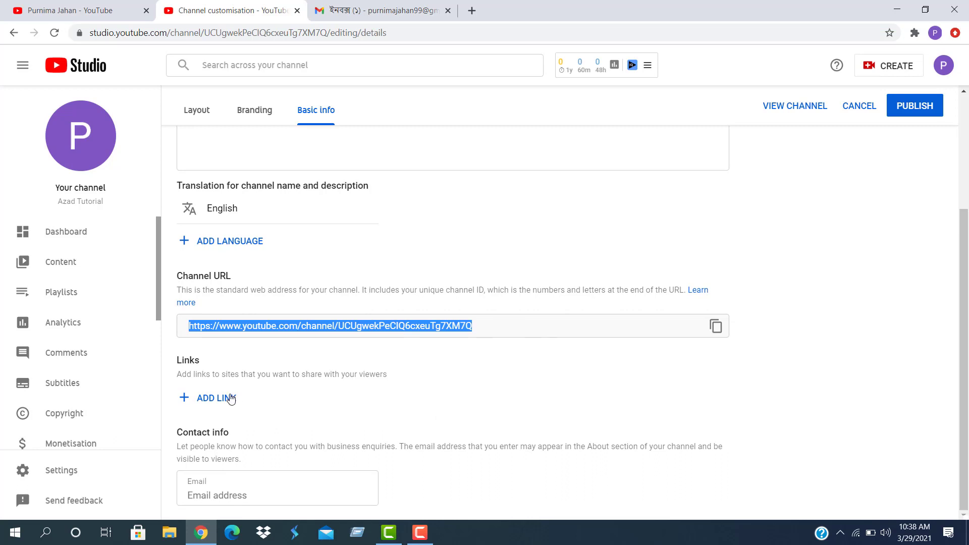
{"action": "left_click", "coordinate": [227, 495]}
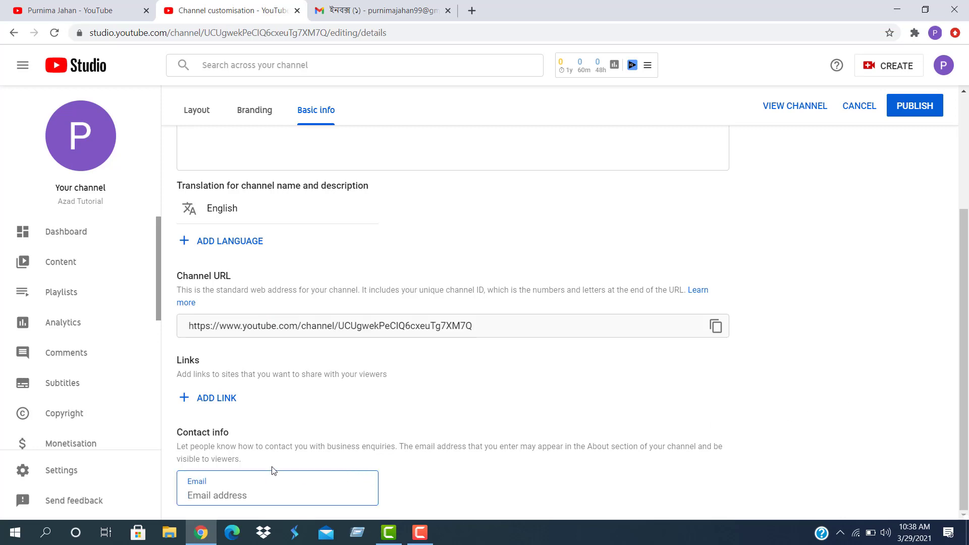
{"action": "scroll", "coordinate": [655, 421], "scroll_direction": "up", "scroll_amount": 3}
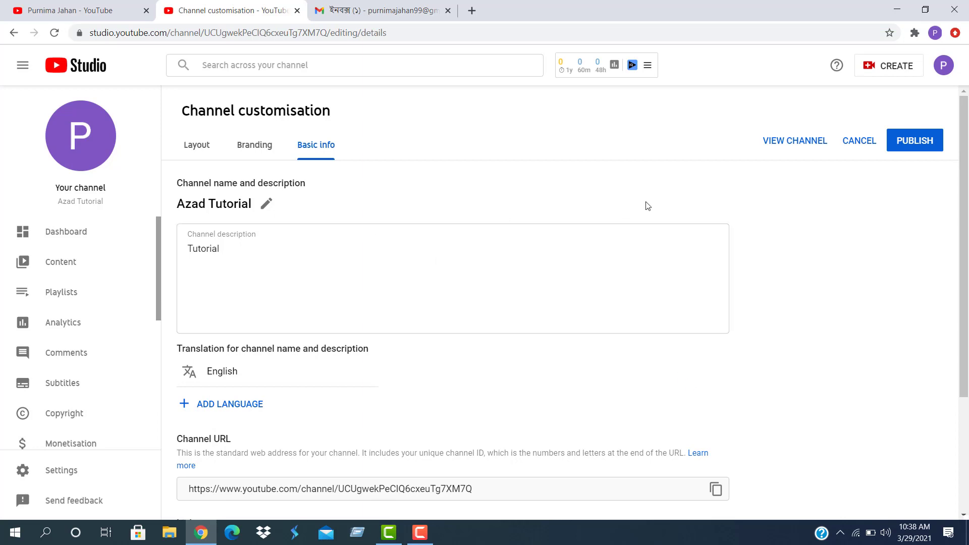
{"action": "left_click", "coordinate": [918, 145]}
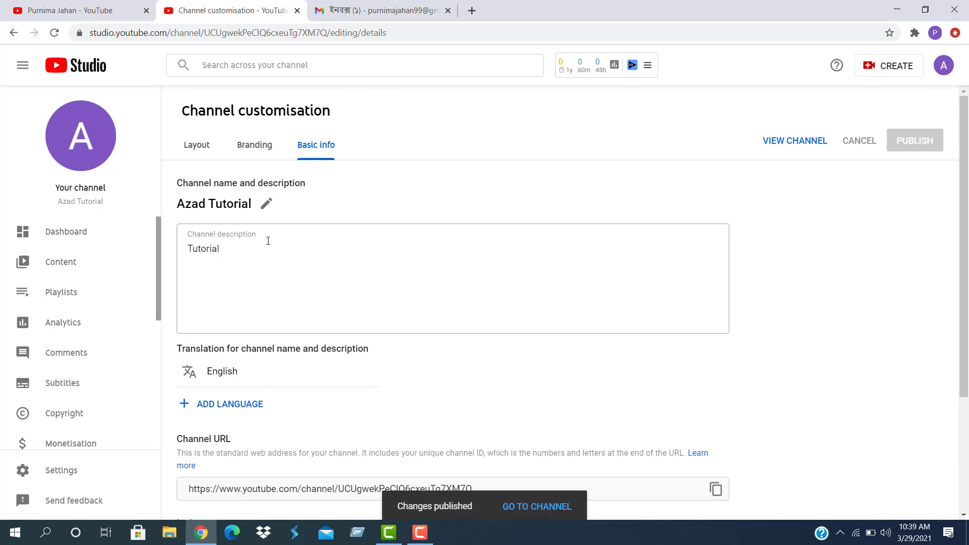
{"action": "left_click", "coordinate": [66, 234]}
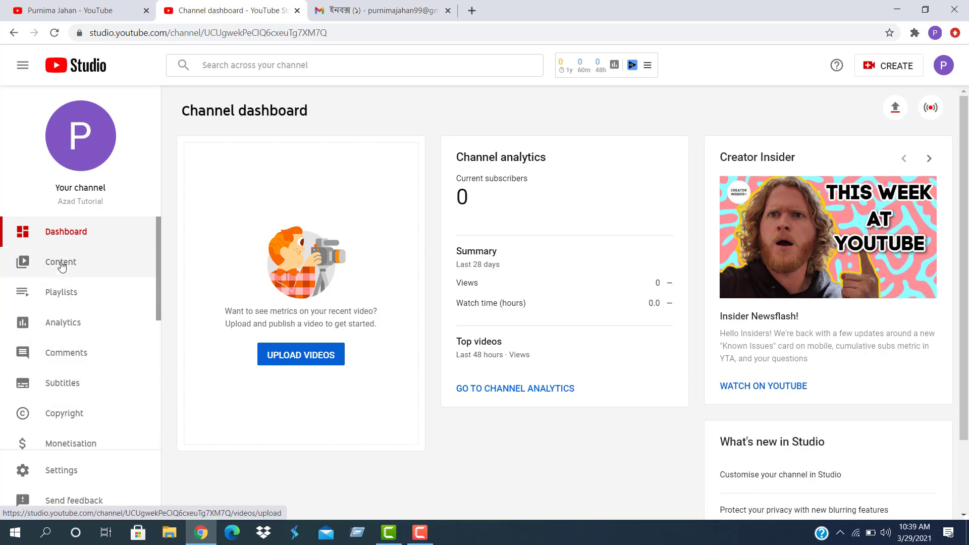
Visit Playlists and the Dashboard, view the channel on YouTube, then return to Branding settings
{"action": "left_click", "coordinate": [48, 292]}
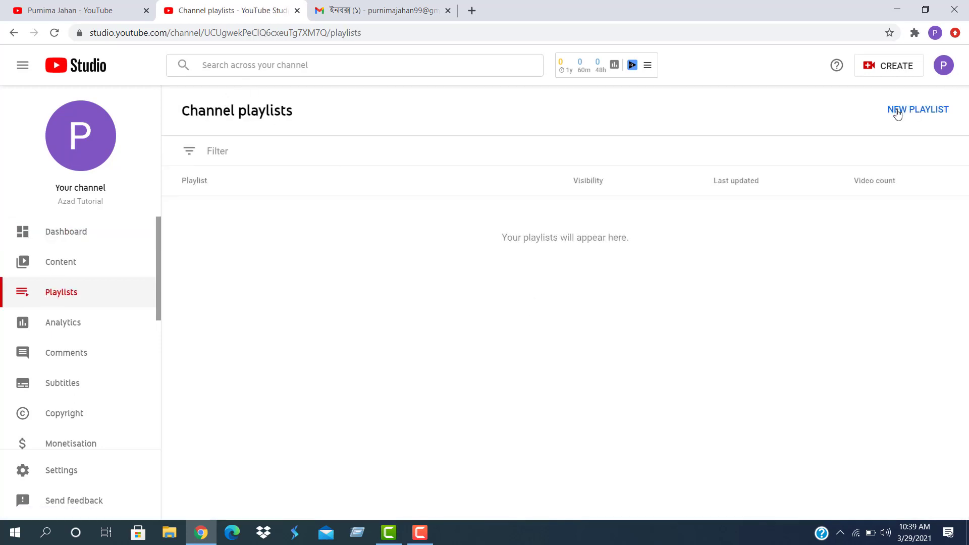
{"action": "left_click", "coordinate": [60, 235]}
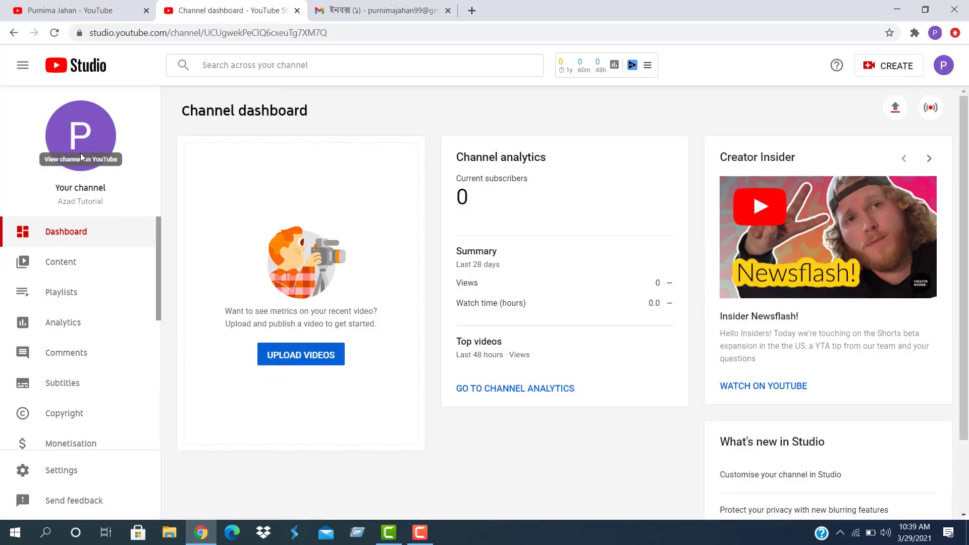
{"action": "left_click", "coordinate": [93, 155]}
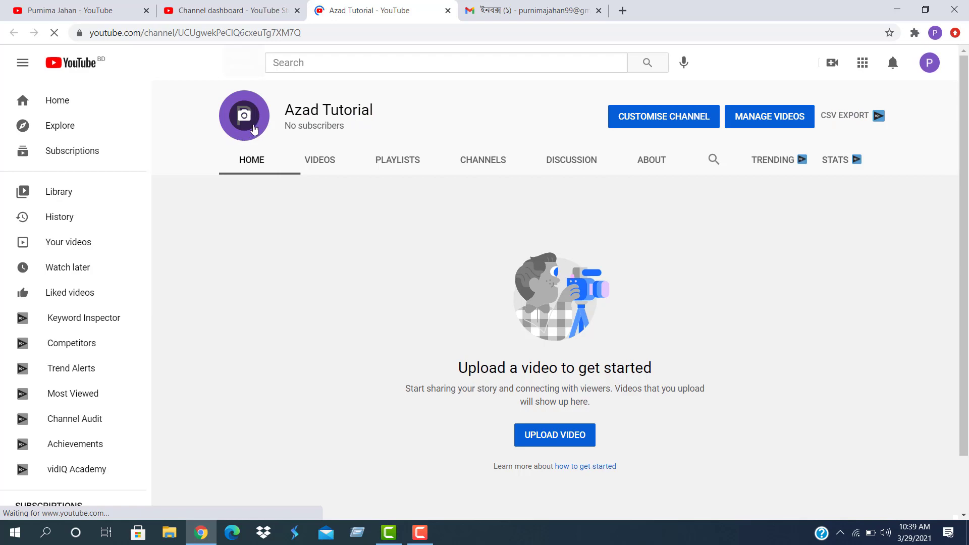
{"action": "left_click", "coordinate": [254, 136]}
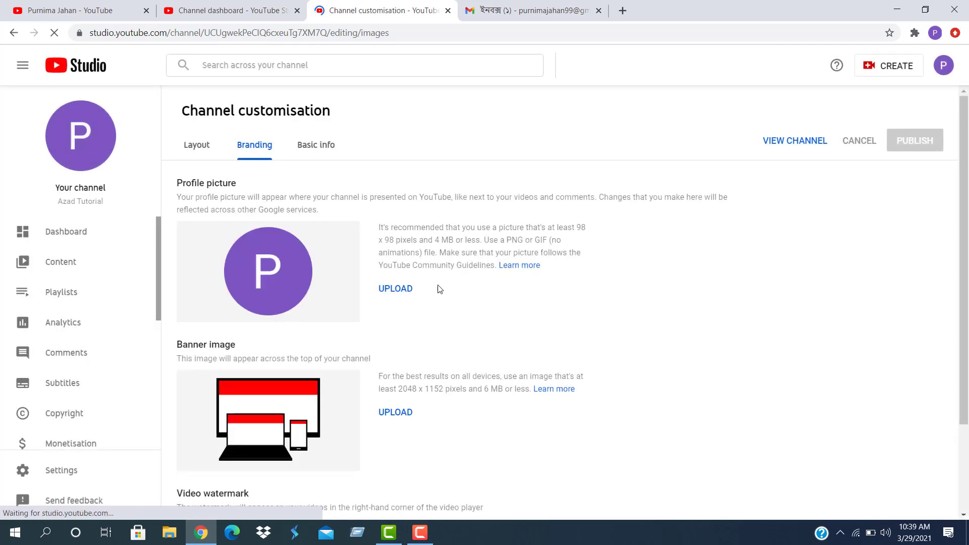
Load 1.png as a new profile picture, then discard that crop
{"action": "left_click", "coordinate": [401, 288]}
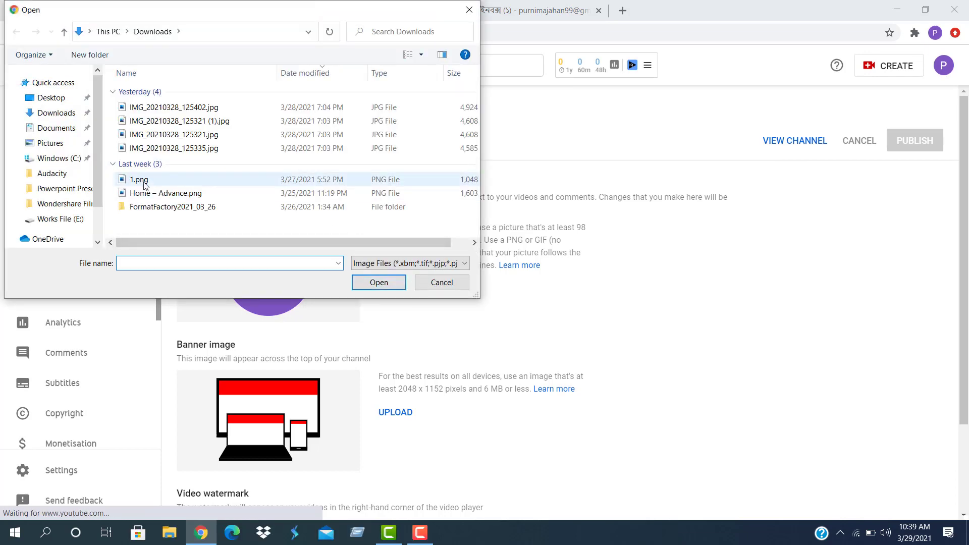
{"action": "left_click", "coordinate": [147, 180]}
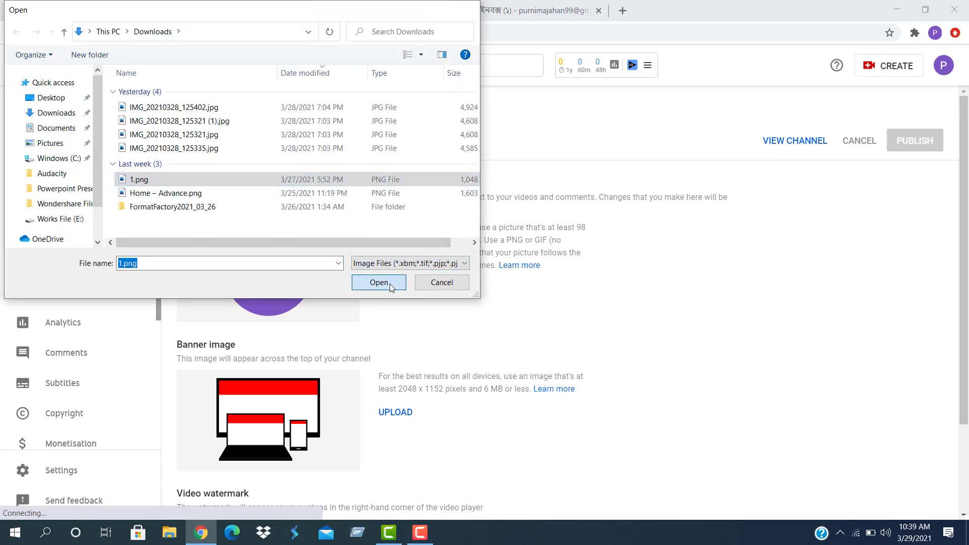
{"action": "left_click", "coordinate": [391, 283]}
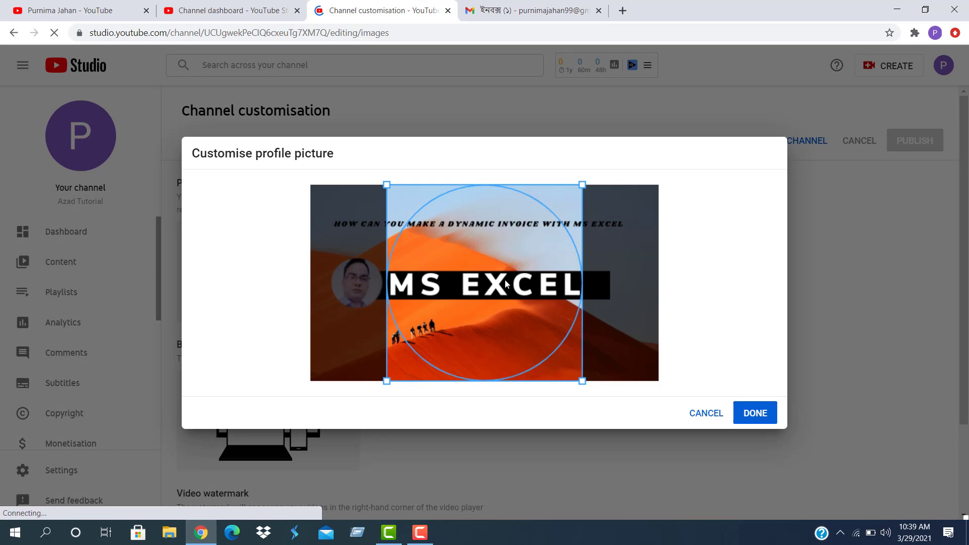
{"action": "left_click", "coordinate": [699, 414]}
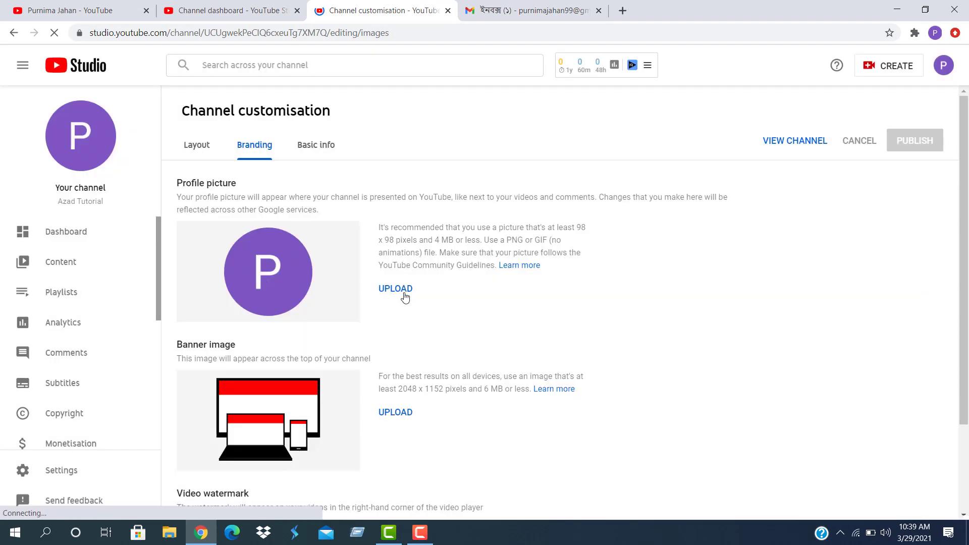
Apply Home – Advance.png as the profile picture, then remove it again
{"action": "left_click", "coordinate": [404, 290]}
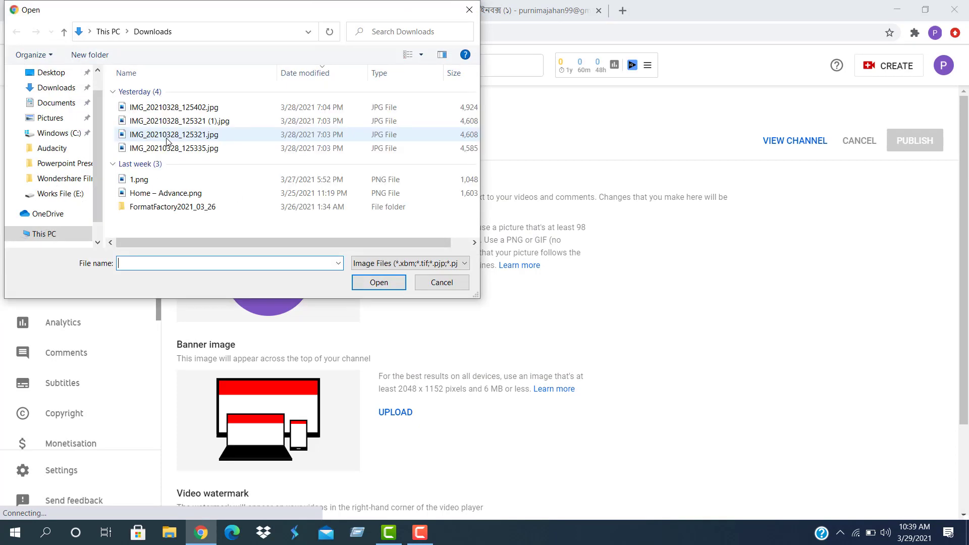
{"action": "left_click", "coordinate": [164, 192]}
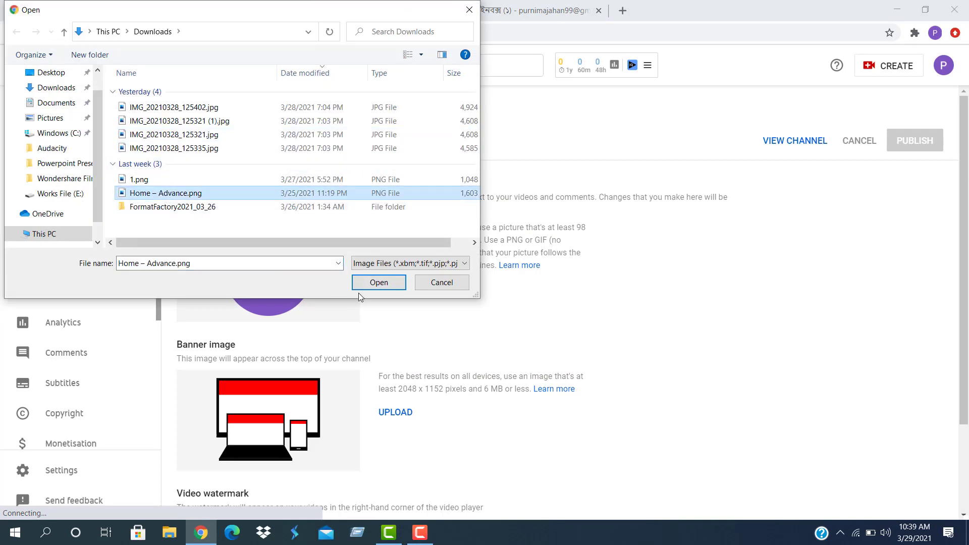
{"action": "left_click", "coordinate": [377, 283]}
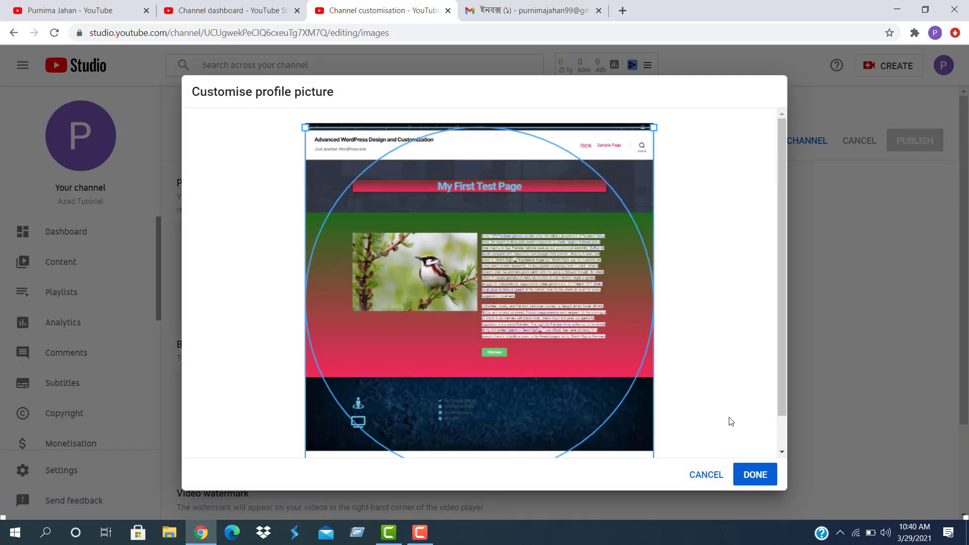
{"action": "left_click", "coordinate": [756, 477]}
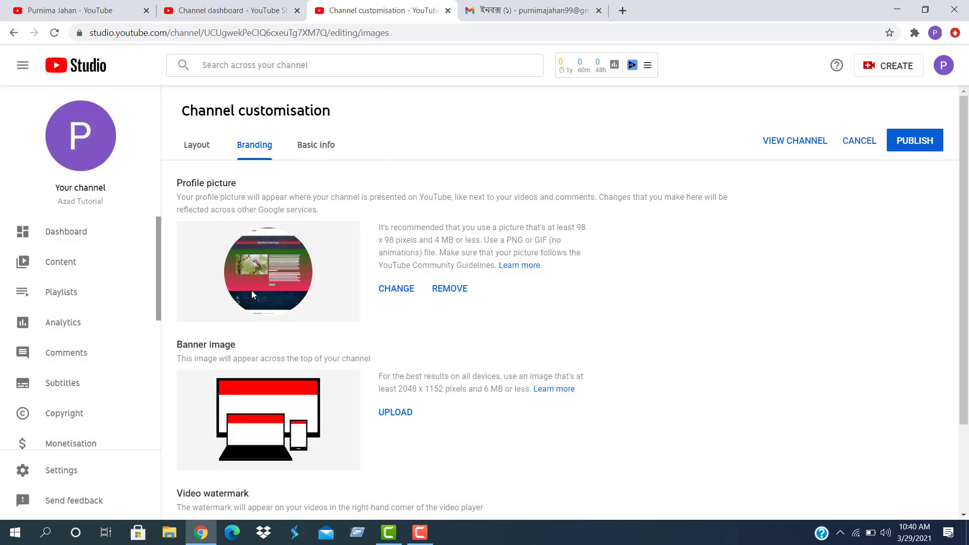
{"action": "left_click", "coordinate": [450, 289]}
Re-upload Home – Advance.png as the profile picture with a smaller, repositioned crop square
{"action": "left_click", "coordinate": [386, 290]}
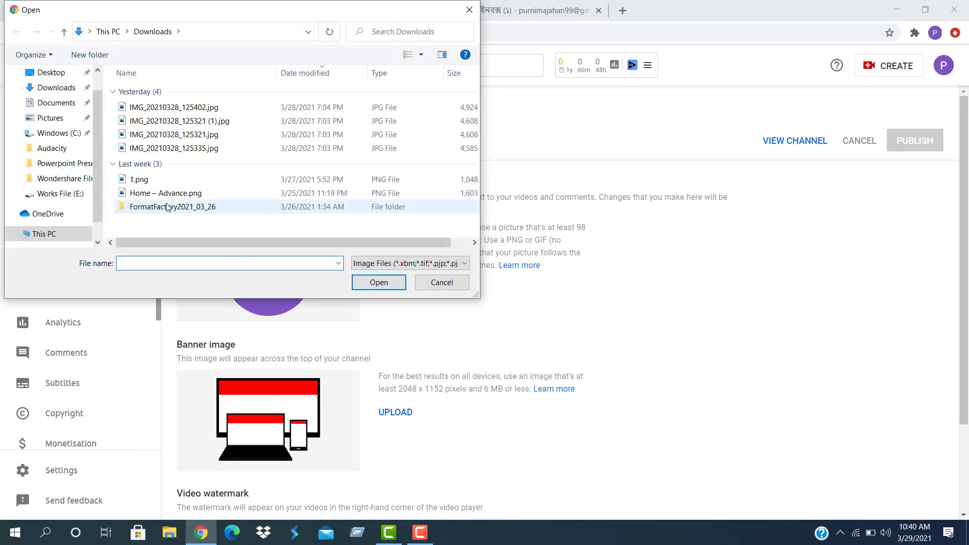
{"action": "left_click", "coordinate": [174, 194]}
{"action": "left_click", "coordinate": [376, 283]}
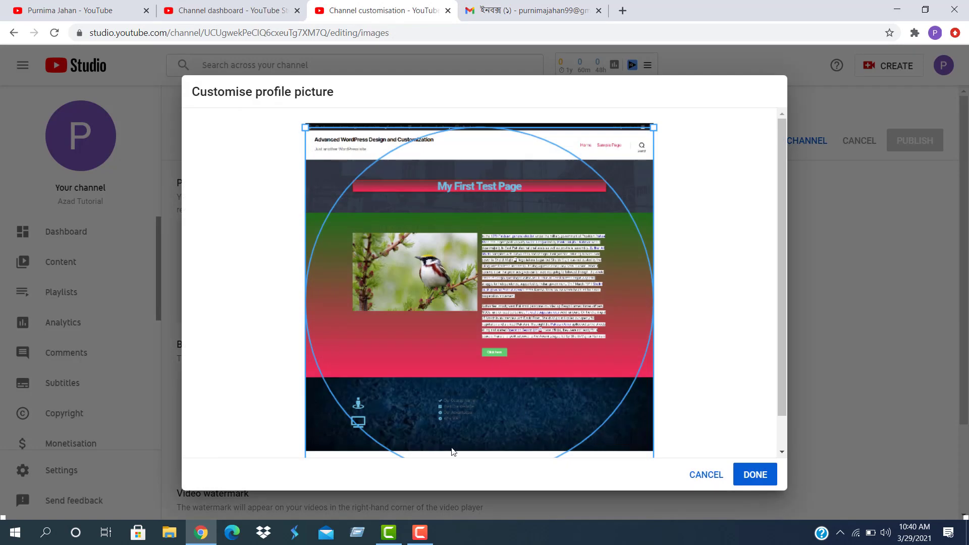
{"action": "scroll", "coordinate": [475, 451], "scroll_direction": "down", "scroll_amount": 1}
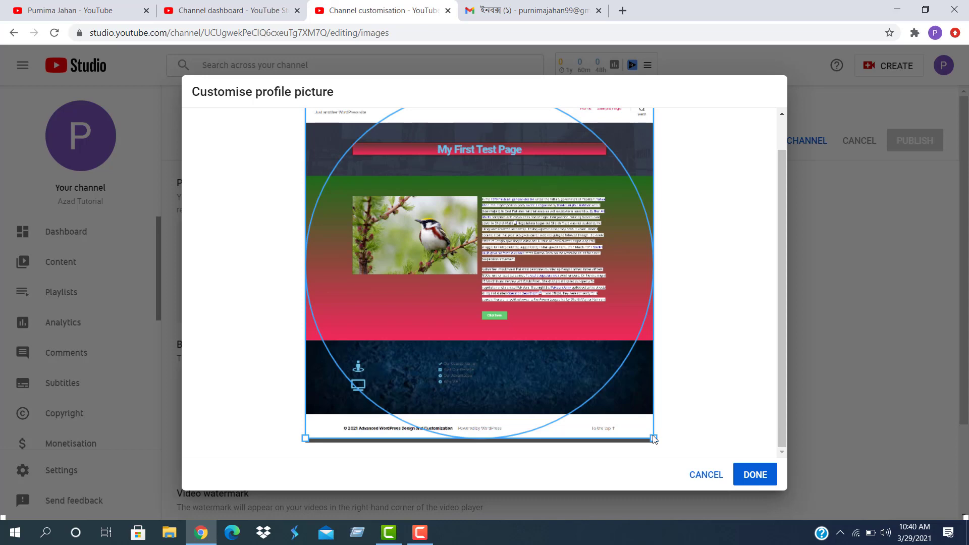
{"action": "left_click_drag", "start_coordinate": [652, 437], "coordinate": [623, 353]}
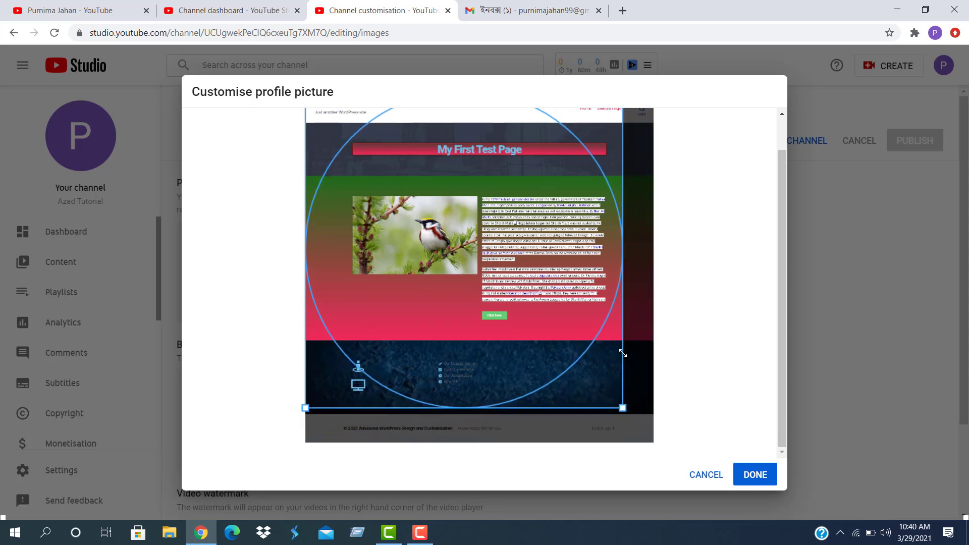
{"action": "left_click_drag", "start_coordinate": [483, 300], "coordinate": [504, 323]}
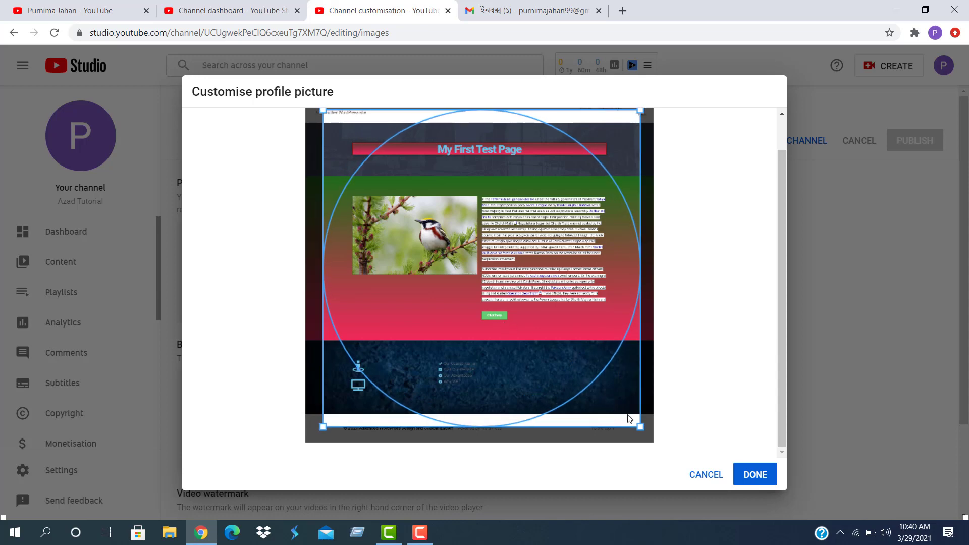
{"action": "left_click_drag", "start_coordinate": [641, 427], "coordinate": [622, 409]}
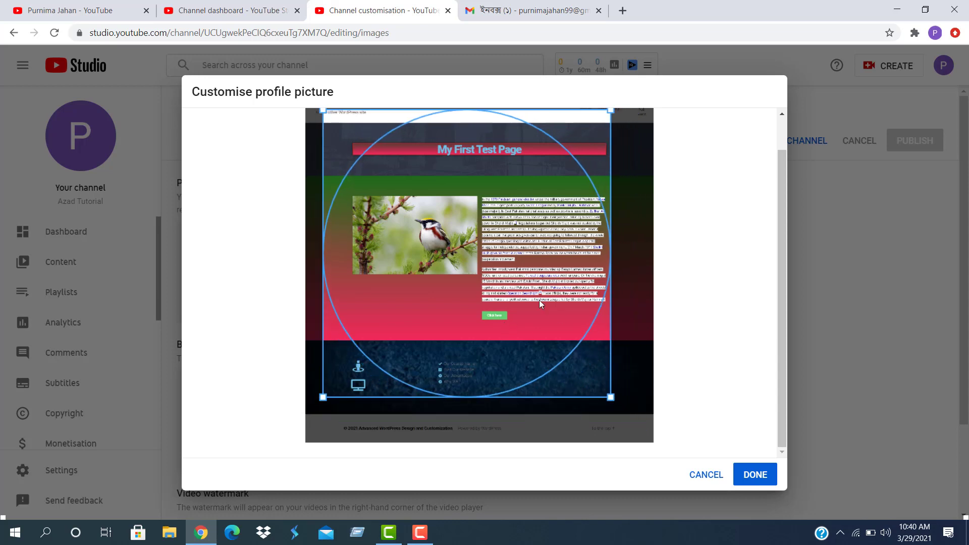
{"action": "left_click_drag", "start_coordinate": [539, 300], "coordinate": [530, 306]}
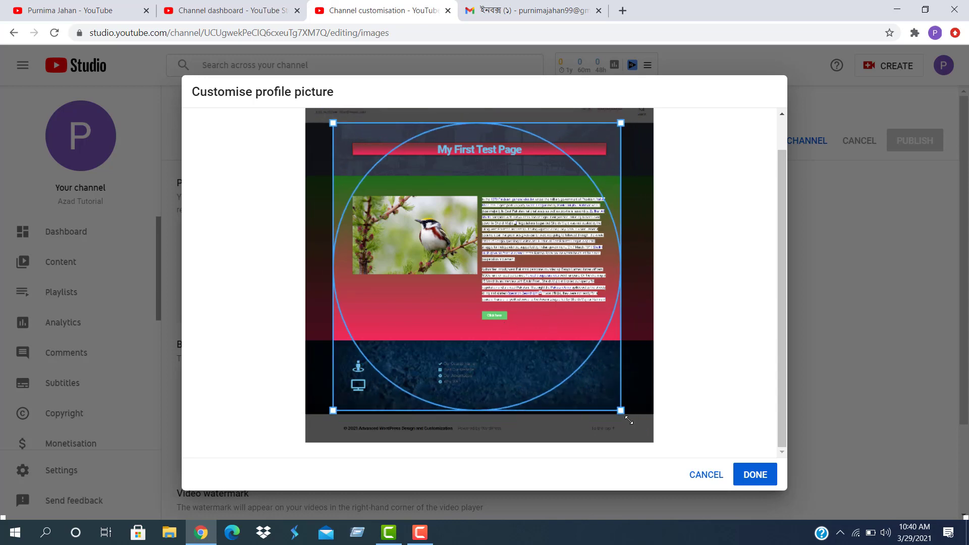
{"action": "left_click_drag", "start_coordinate": [555, 310], "coordinate": [557, 307]}
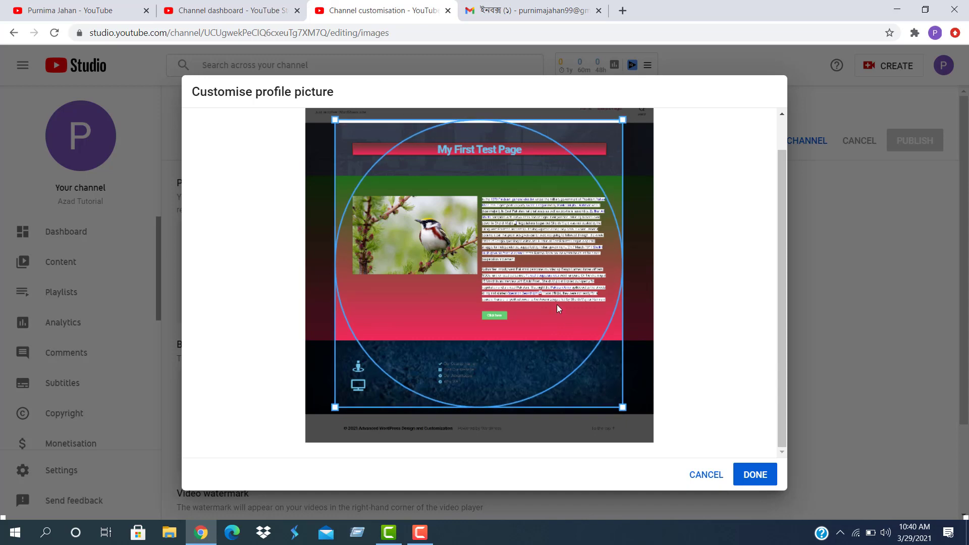
{"action": "left_click", "coordinate": [756, 477]}
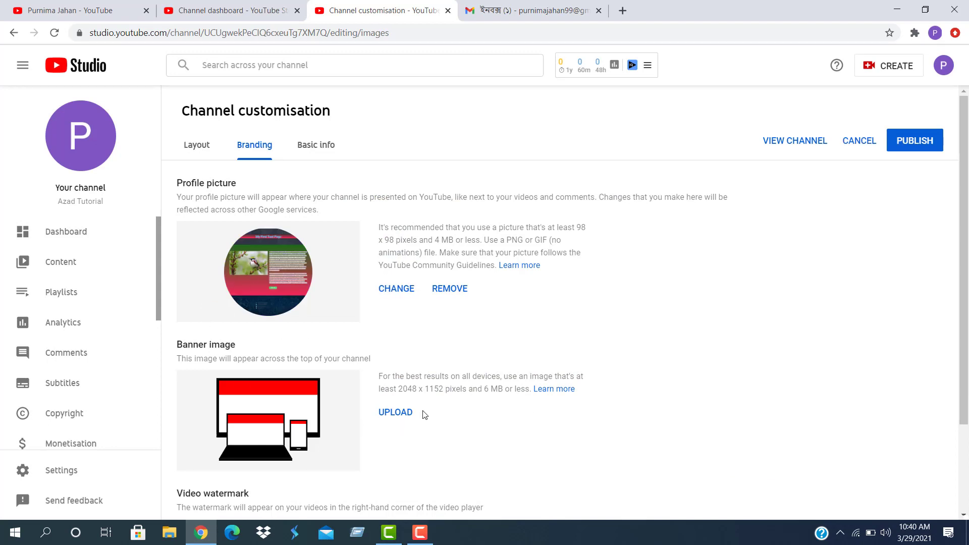
Cancel the banner file picker without choosing a file, then open a new browser tab
{"action": "left_click", "coordinate": [394, 412]}
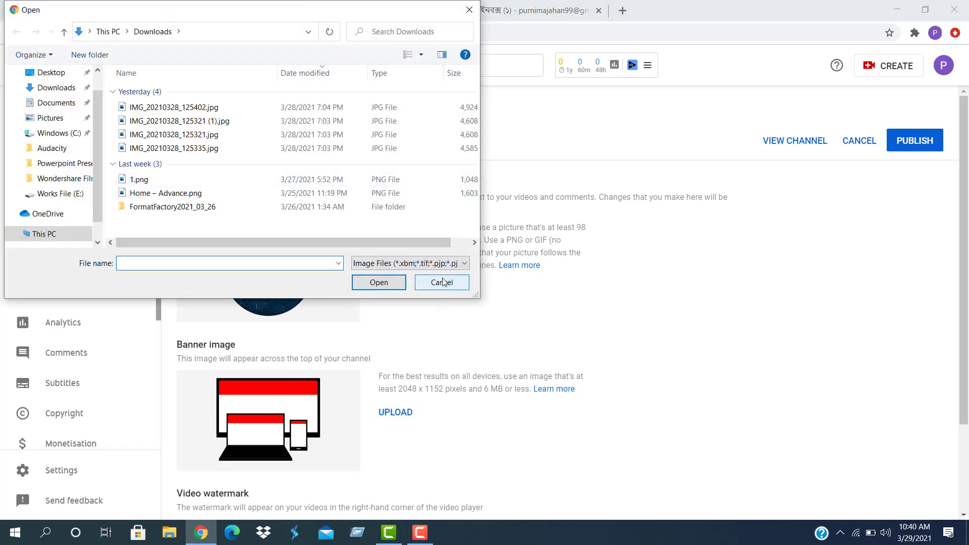
{"action": "left_click", "coordinate": [443, 282]}
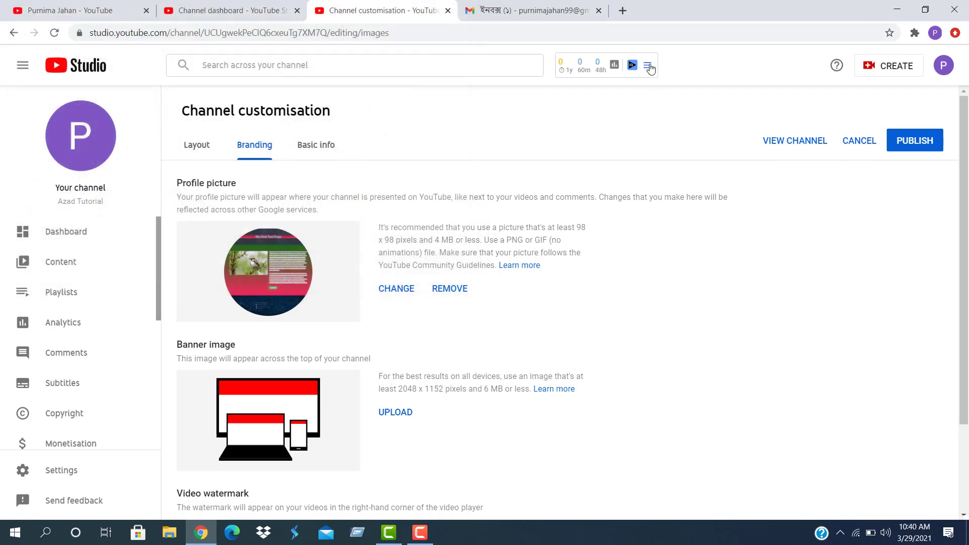
{"action": "left_click", "coordinate": [623, 10]}
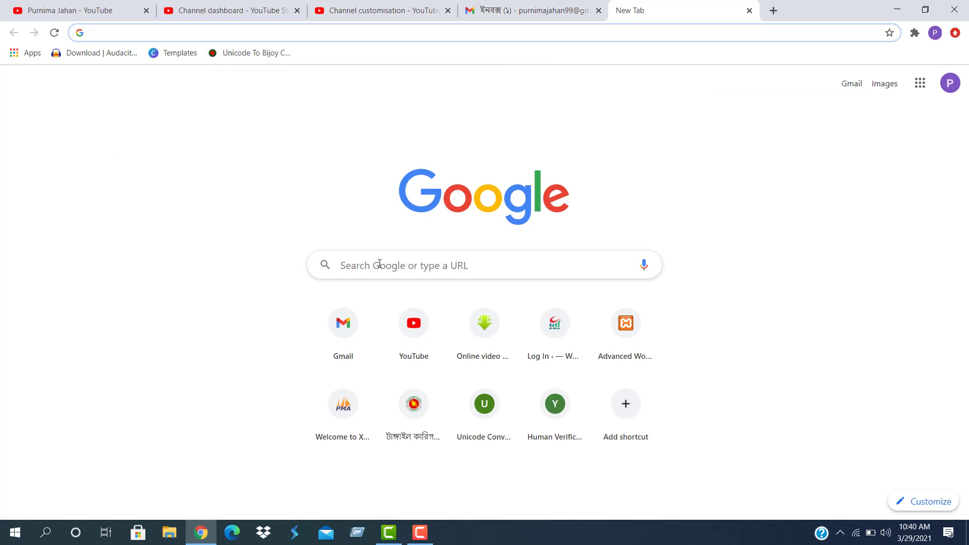
Search Google Images for 'youtube banar'
{"action": "left_click", "coordinate": [386, 266]}
{"action": "type", "text": "youtu"}
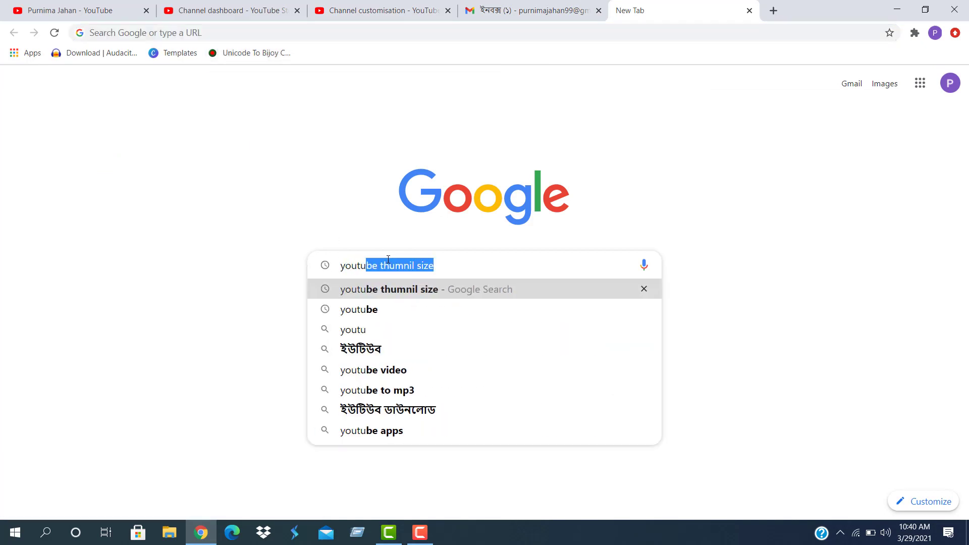
{"action": "type", "text": "be bana"}
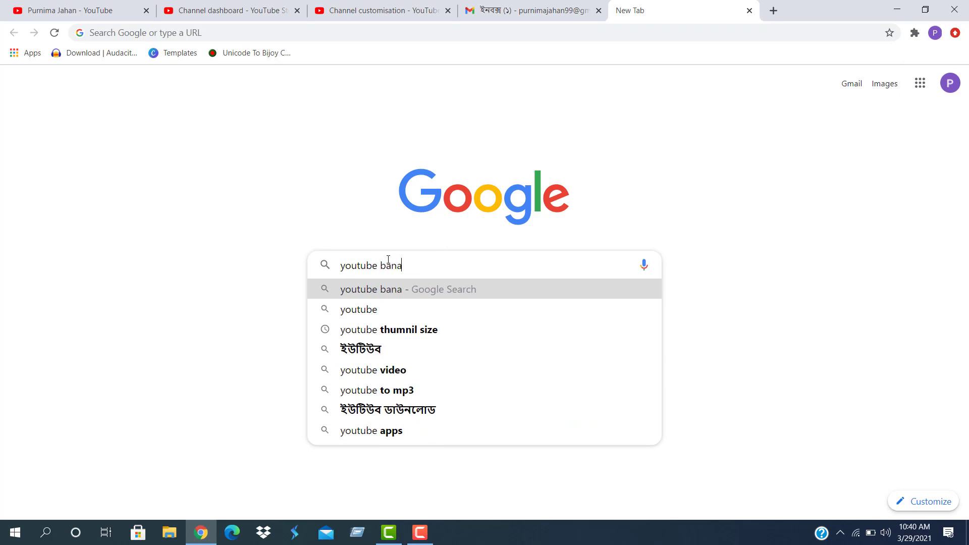
{"action": "type", "text": "r"}
{"action": "key", "text": "Return"}
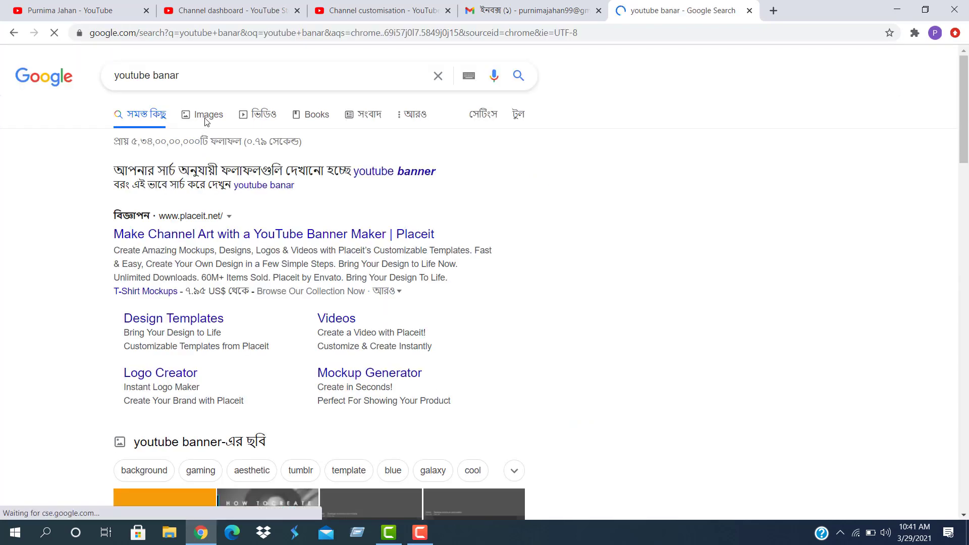
{"action": "left_click", "coordinate": [207, 115]}
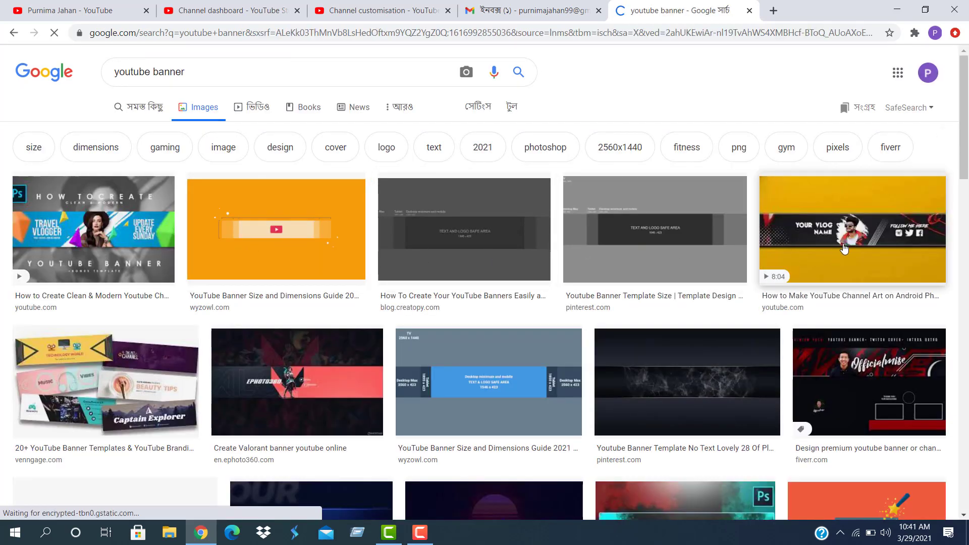
Save the yellow YOUR VLOG NAME banner to the Desktop as Banar.jpg
{"action": "left_click", "coordinate": [846, 228]}
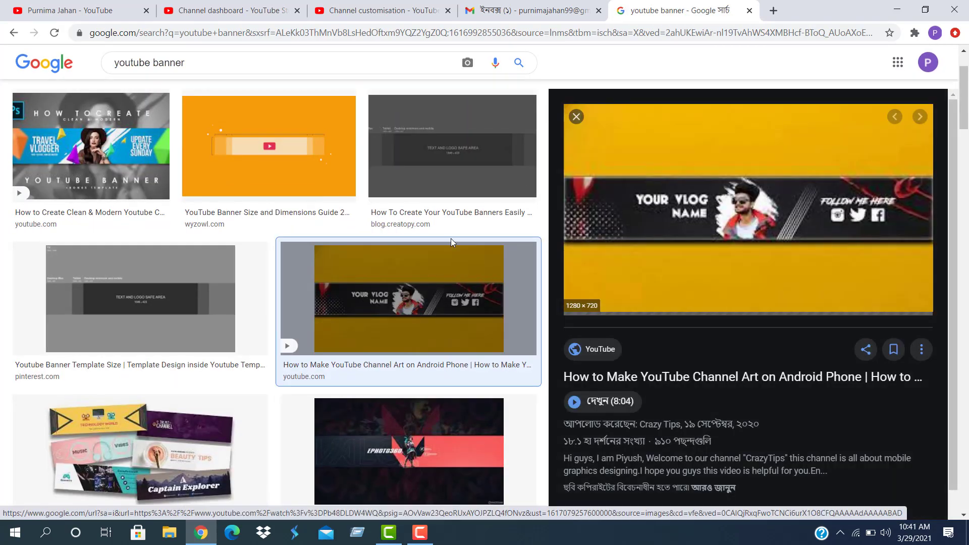
{"action": "right_click", "coordinate": [747, 214]}
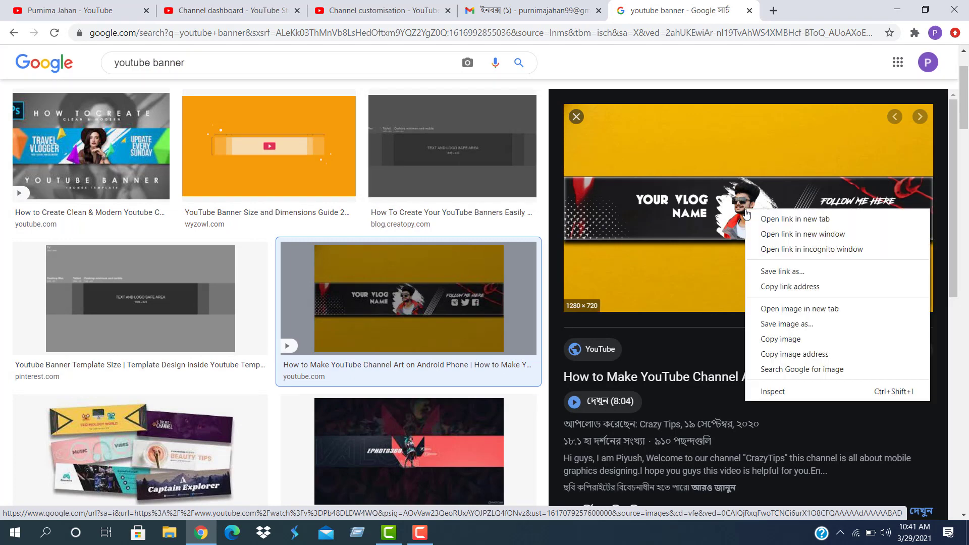
{"action": "left_click", "coordinate": [780, 324]}
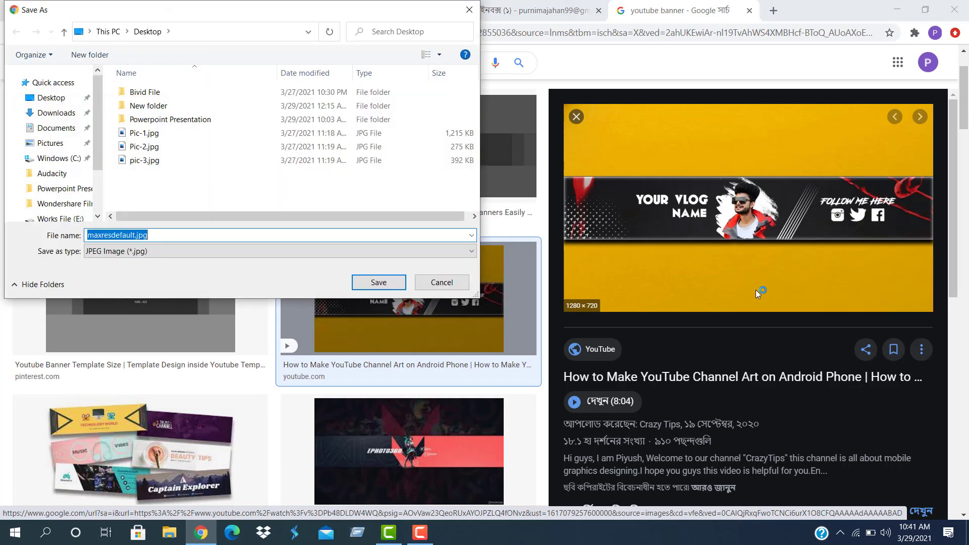
{"action": "type", "text": "Banar"}
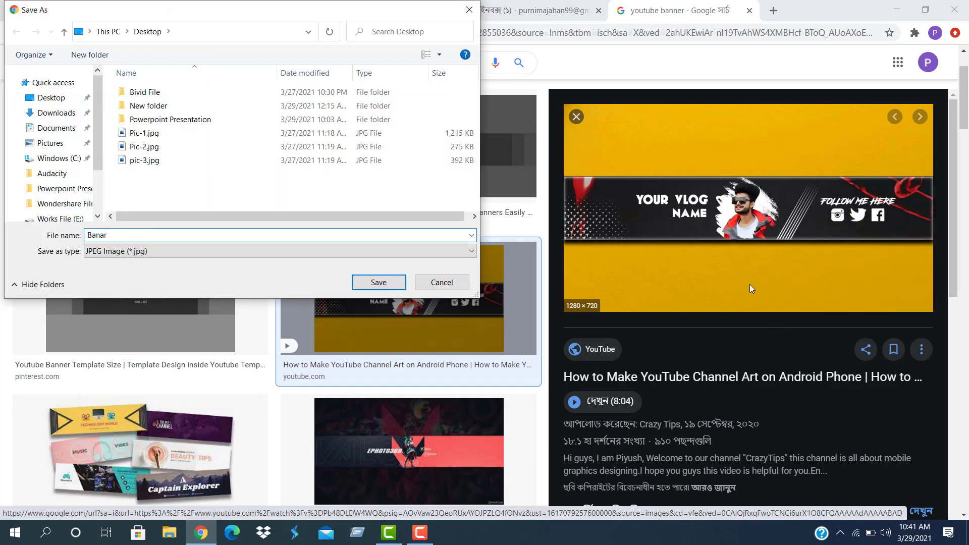
{"action": "left_click", "coordinate": [386, 285]}
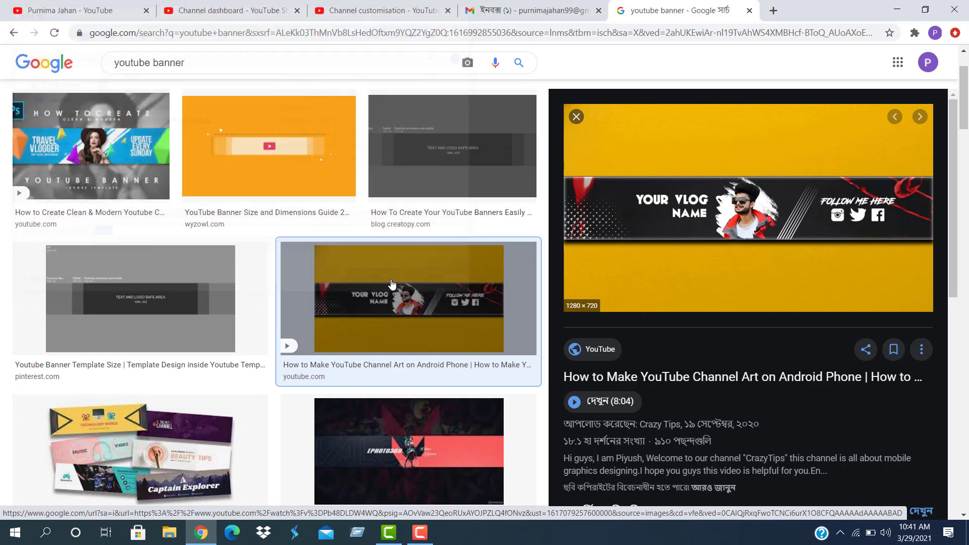
{"action": "left_click", "coordinate": [361, 13]}
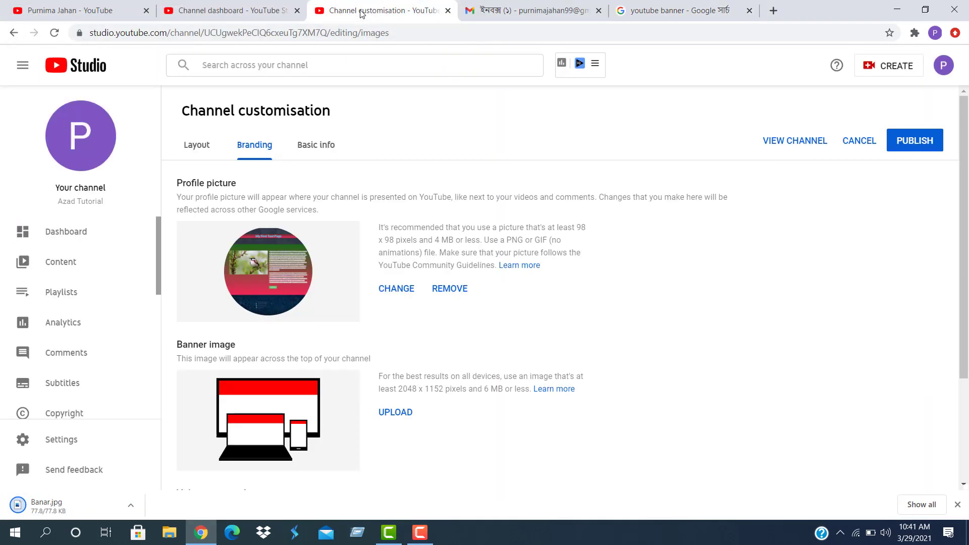
Upload Banar.jpg from the Desktop as the channel banner and confirm its crop
{"action": "left_click", "coordinate": [399, 415]}
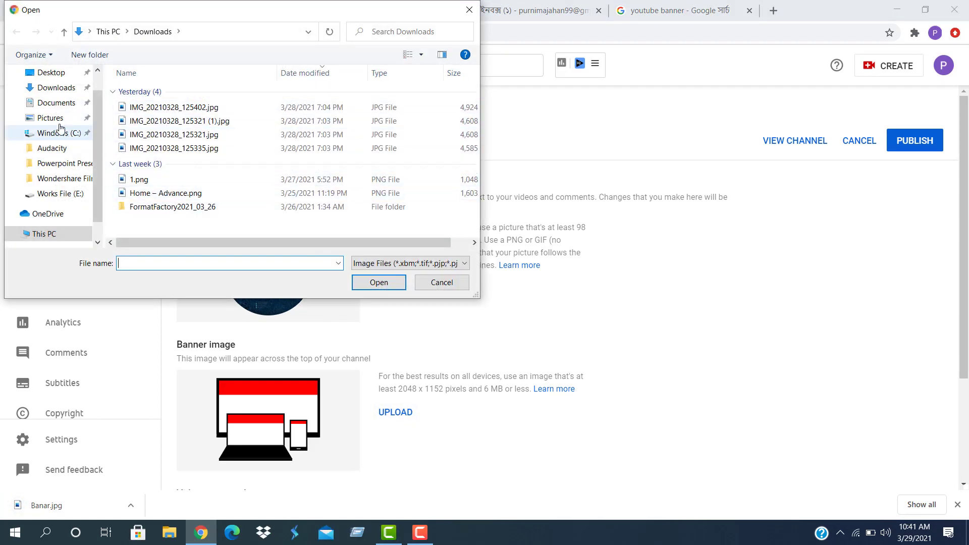
{"action": "left_click", "coordinate": [48, 74]}
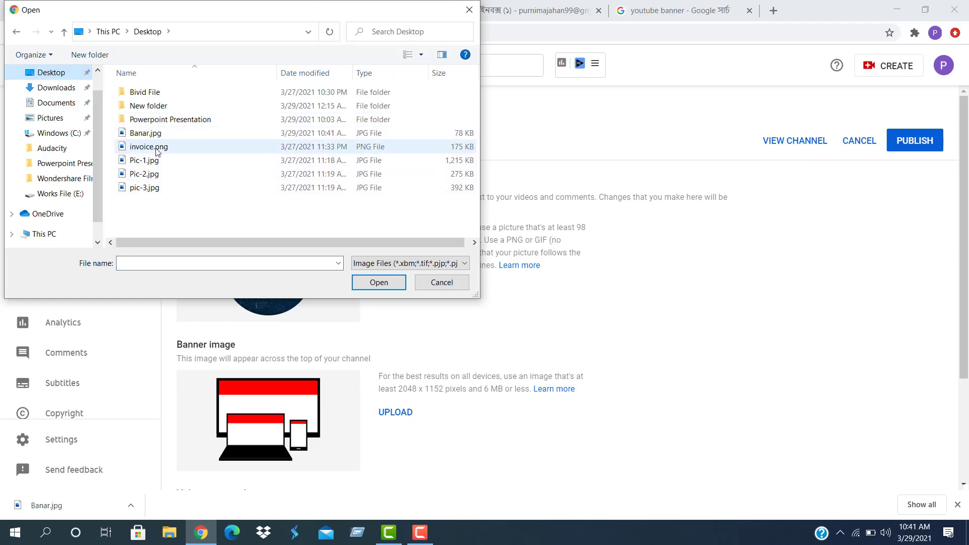
{"action": "left_click", "coordinate": [149, 134]}
{"action": "left_click", "coordinate": [378, 282]}
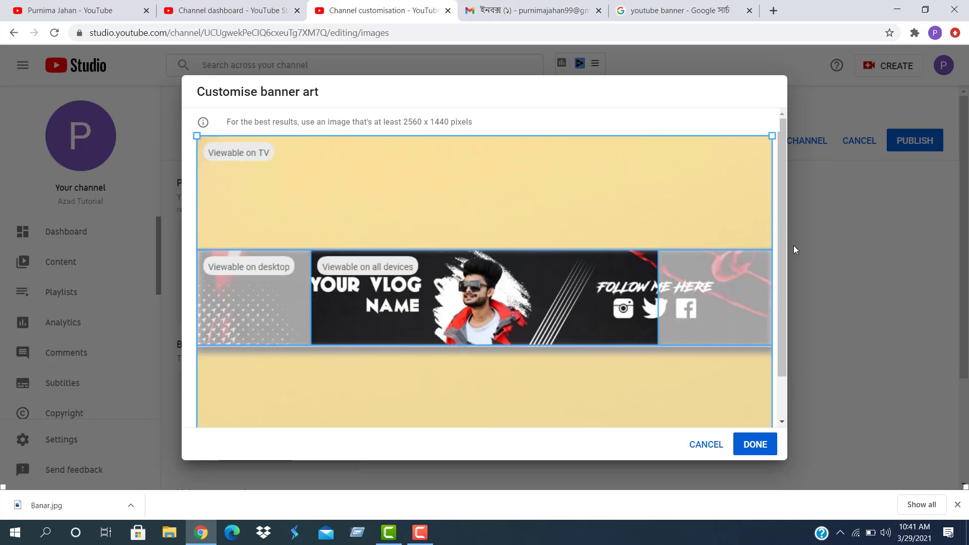
{"action": "left_click_drag", "start_coordinate": [783, 271], "coordinate": [786, 389]}
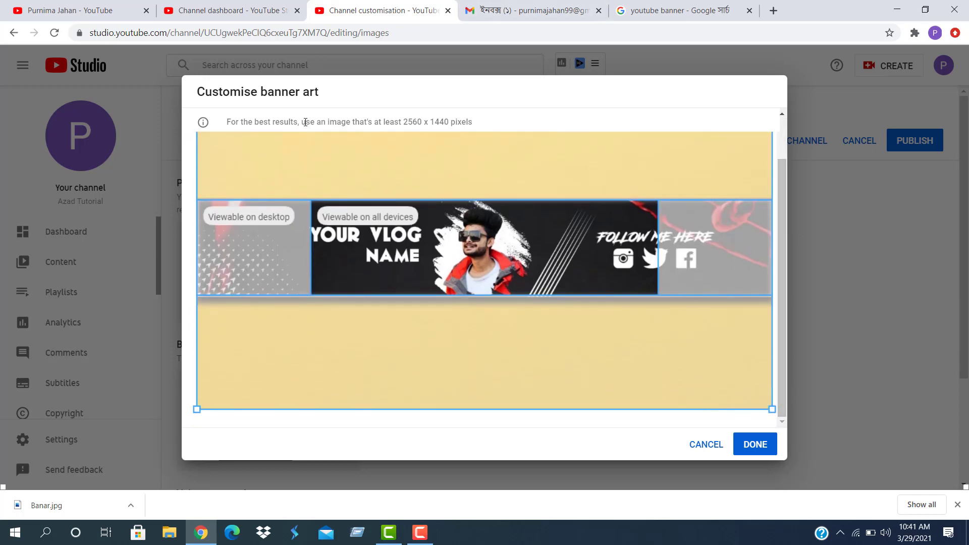
{"action": "left_click", "coordinate": [755, 448]}
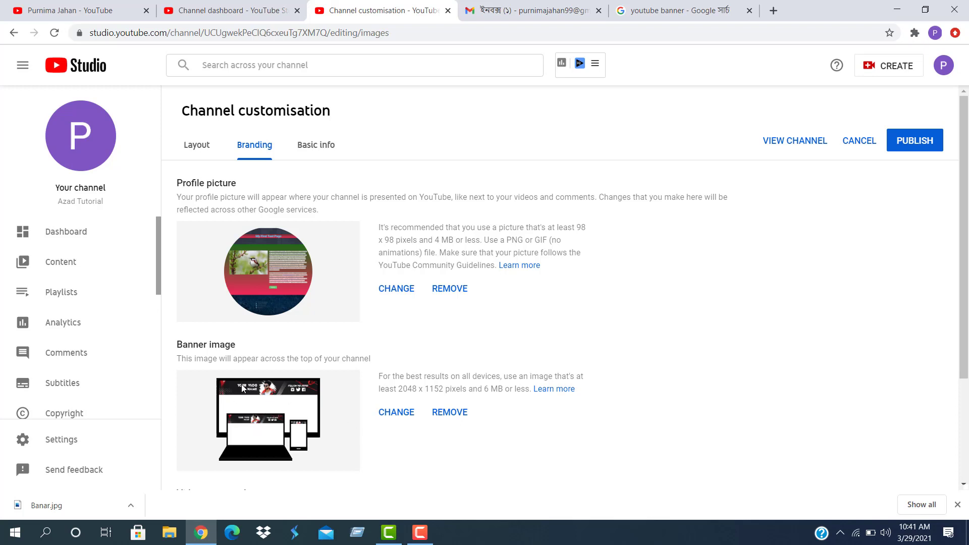
Publish the new profile picture and banner, then view the Azad Tutorial channel page
{"action": "left_click", "coordinate": [910, 148]}
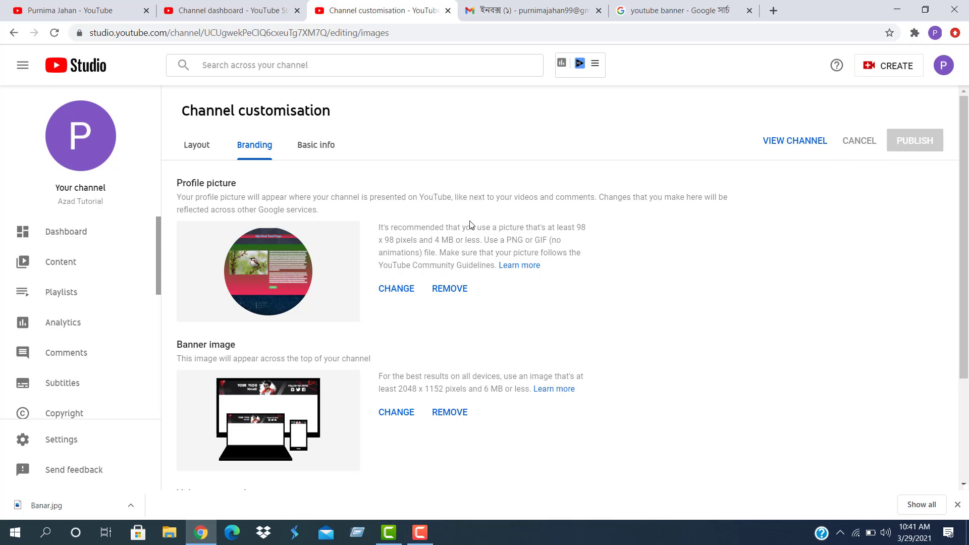
{"action": "left_click", "coordinate": [791, 141]}
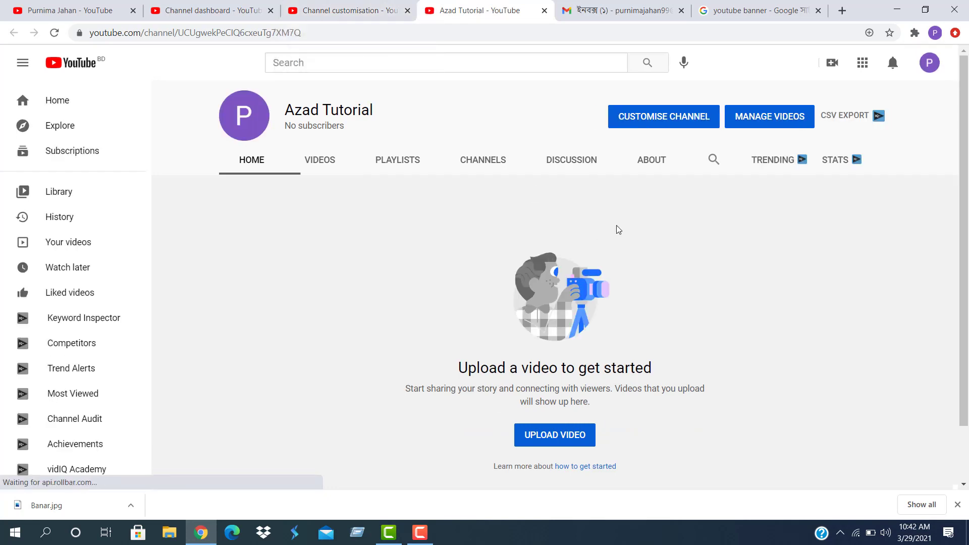
{"action": "left_click", "coordinate": [55, 33]}
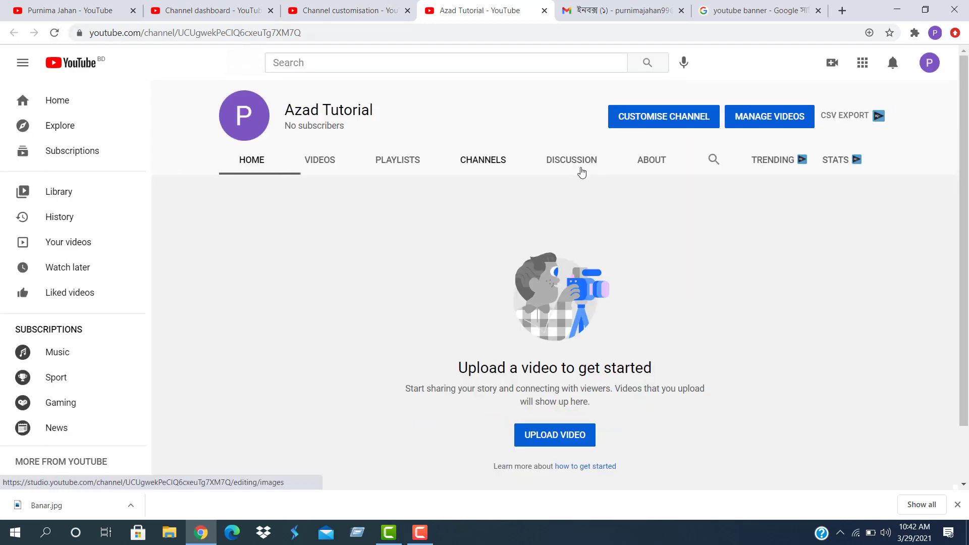
{"action": "left_click", "coordinate": [544, 11]}
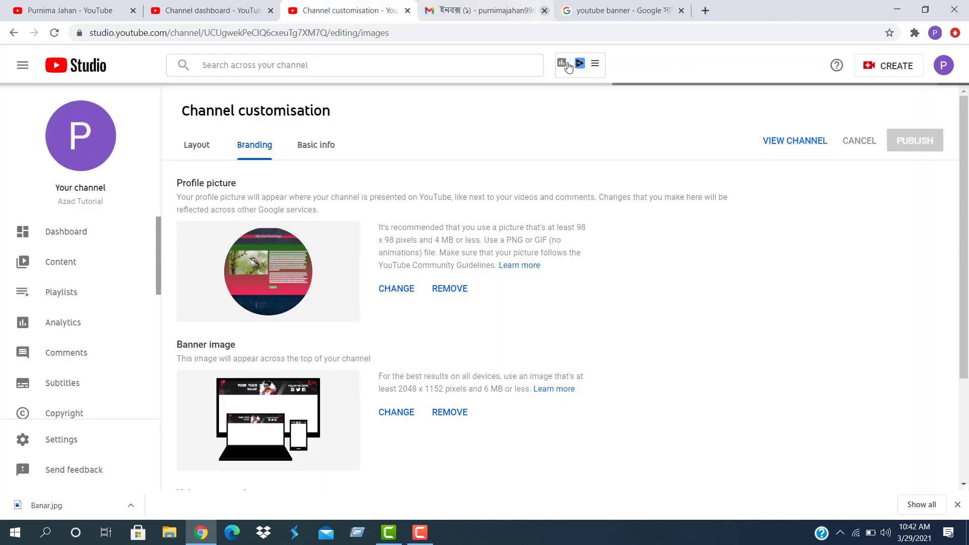
{"action": "left_click", "coordinate": [911, 140]}
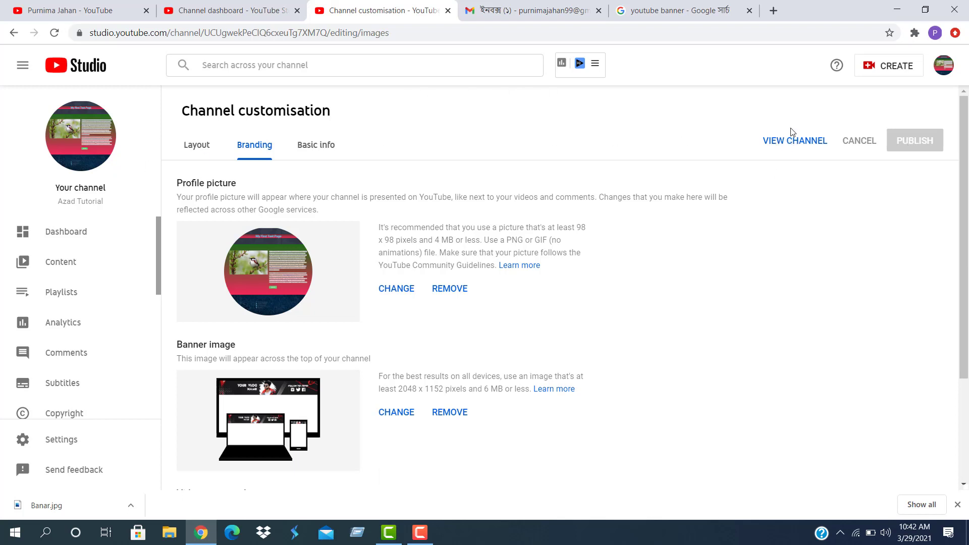
{"action": "left_click", "coordinate": [799, 139]}
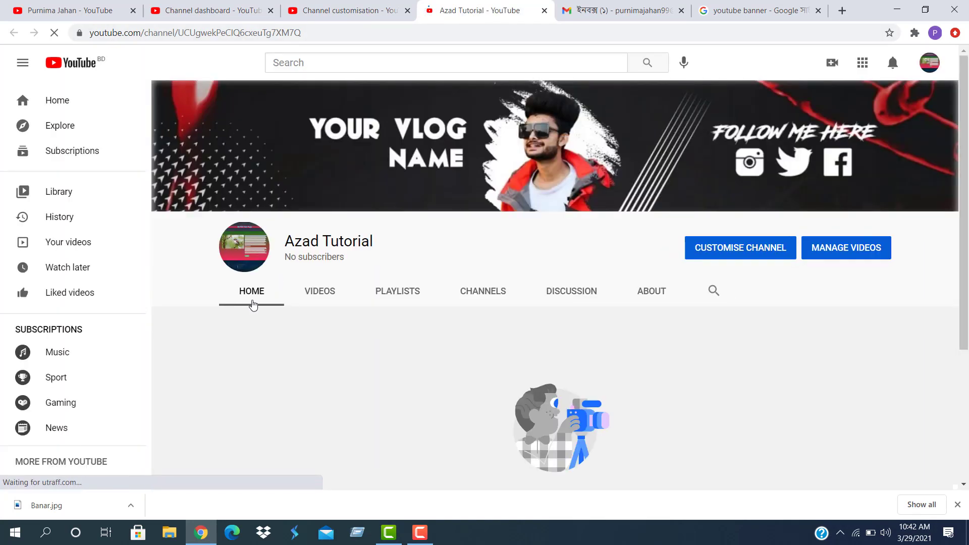
Close the Channel customisation and dashboard tabs and scroll through the Azad Tutorial channel page
{"action": "left_click", "coordinate": [407, 10]}
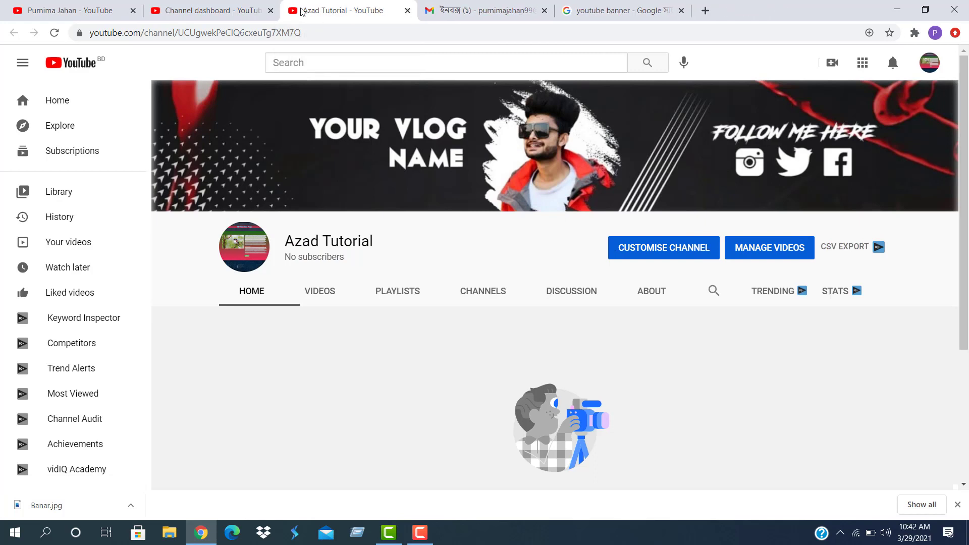
{"action": "left_click", "coordinate": [271, 11]}
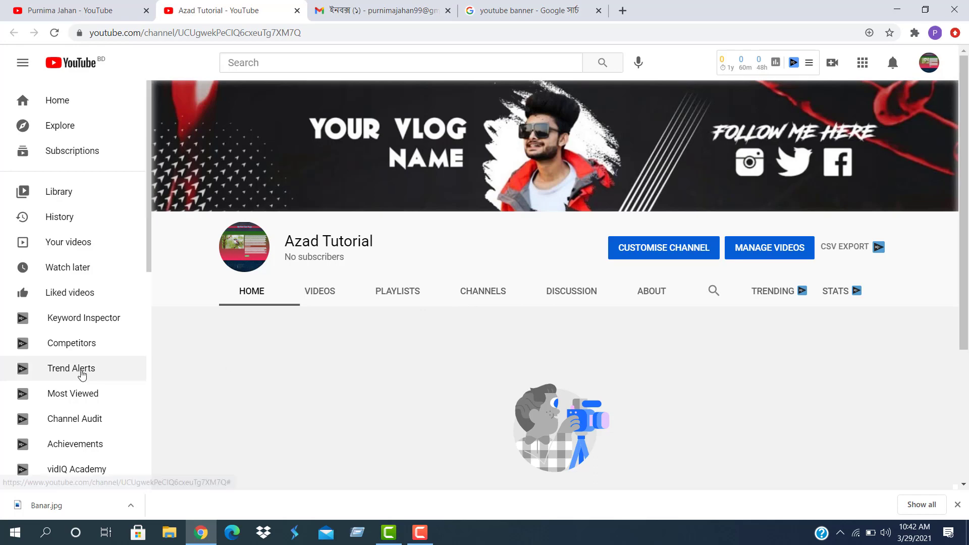
{"action": "scroll", "coordinate": [81, 371], "scroll_direction": "down", "scroll_amount": 5}
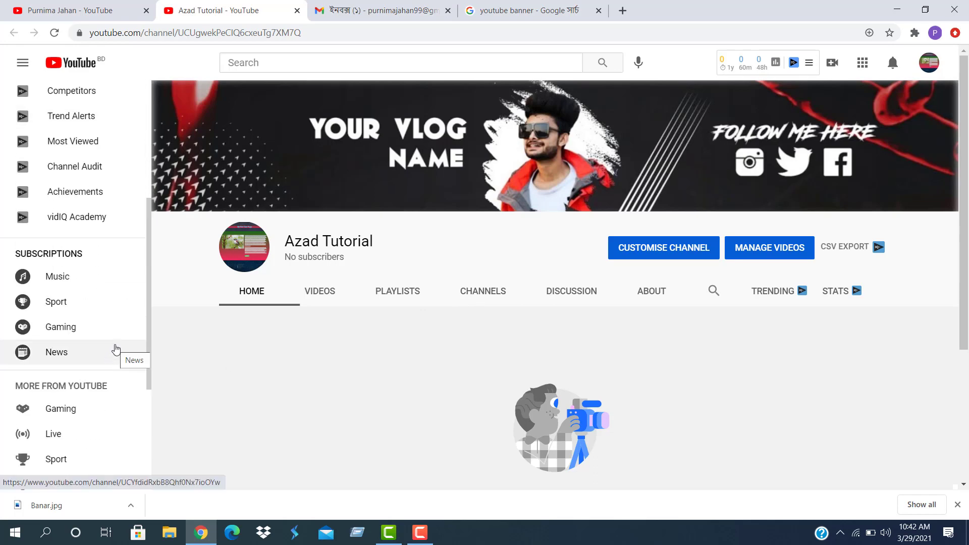
{"action": "scroll", "coordinate": [183, 363], "scroll_direction": "down", "scroll_amount": 4}
{"action": "scroll", "coordinate": [190, 376], "scroll_direction": "up", "scroll_amount": 4}
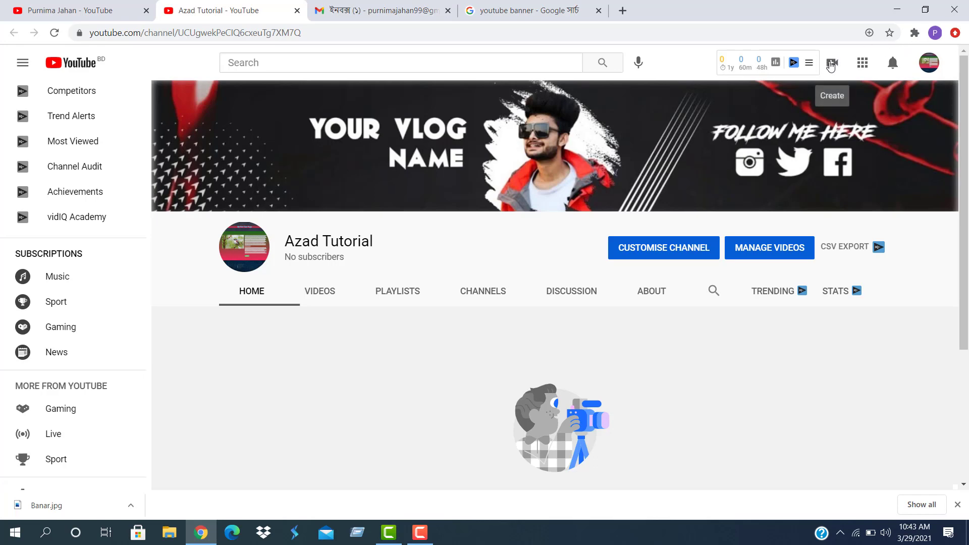
Start a new video upload via Create > Upload video and choose files from the computer
{"action": "left_click", "coordinate": [831, 66]}
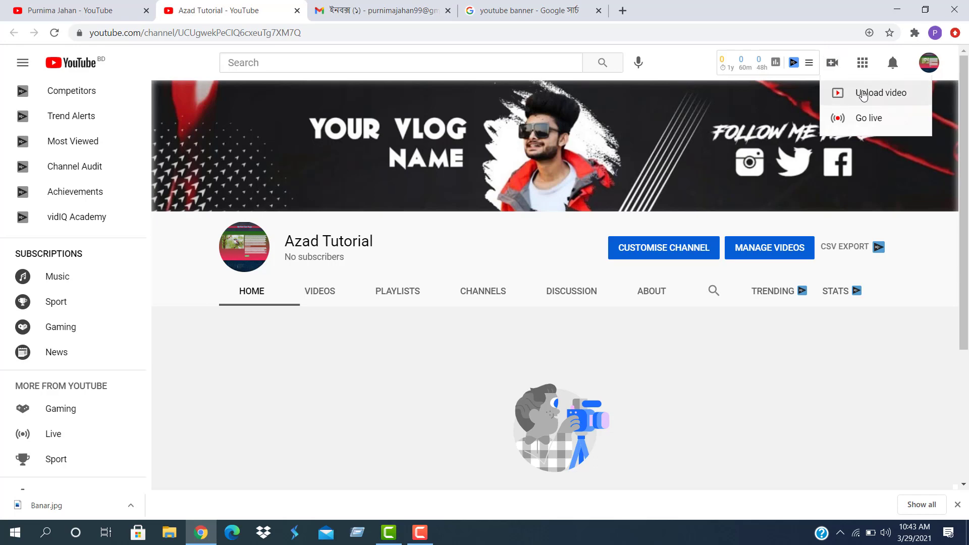
{"action": "left_click", "coordinate": [863, 95]}
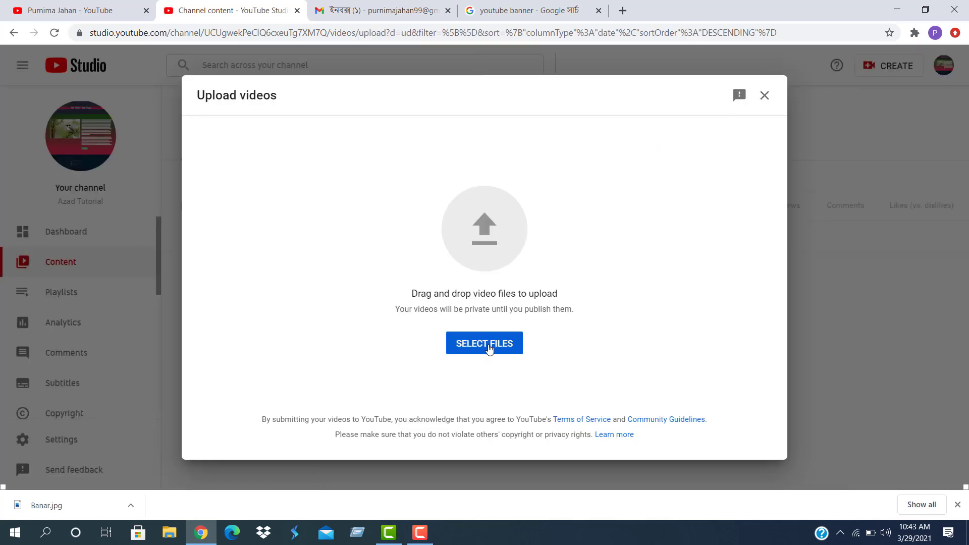
{"action": "left_click", "coordinate": [488, 347]}
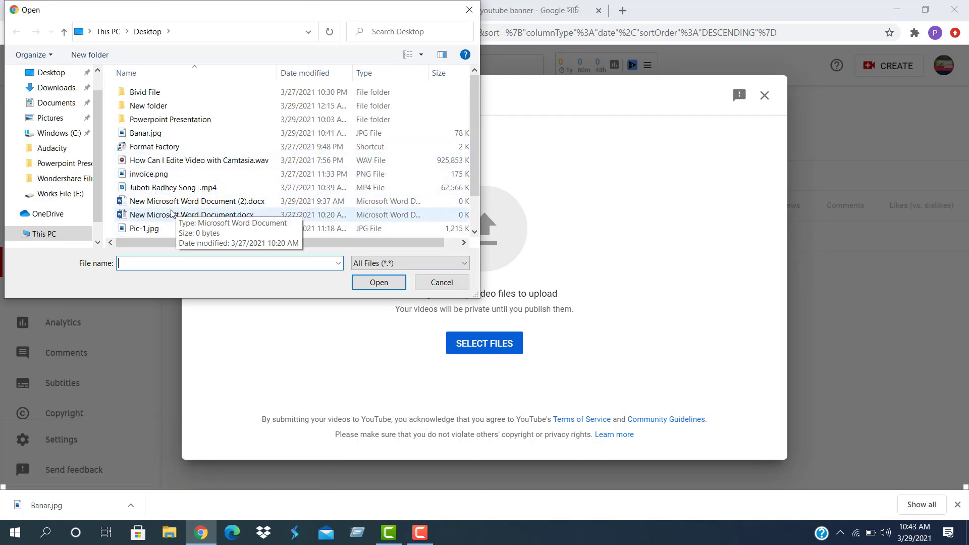
Pick the Juboti Radhey Song WEBM file from the Works File (E:) drive
{"action": "scroll", "coordinate": [171, 214], "scroll_direction": "down", "scroll_amount": 1}
{"action": "scroll", "coordinate": [172, 215], "scroll_direction": "up", "scroll_amount": 1}
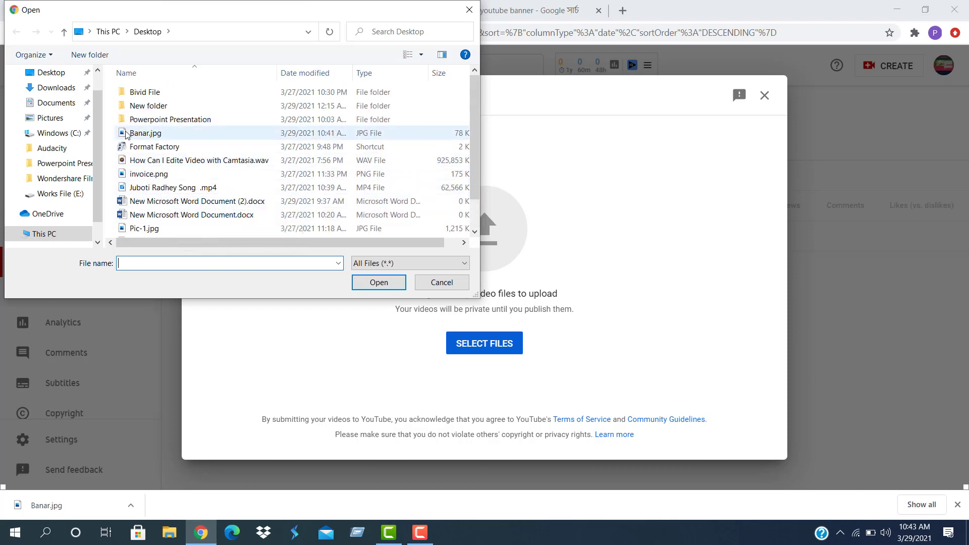
{"action": "left_click", "coordinate": [44, 78]}
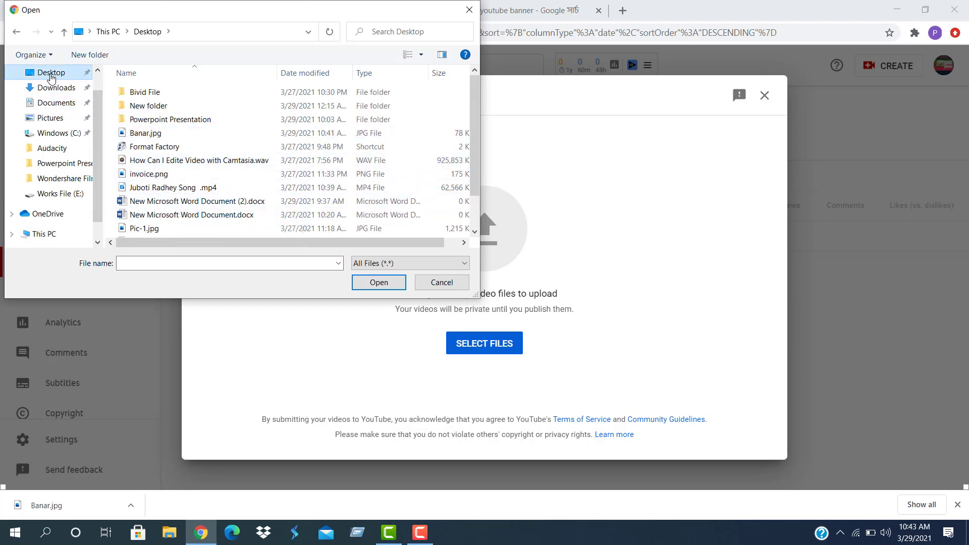
{"action": "scroll", "coordinate": [180, 105], "scroll_direction": "down", "scroll_amount": 1}
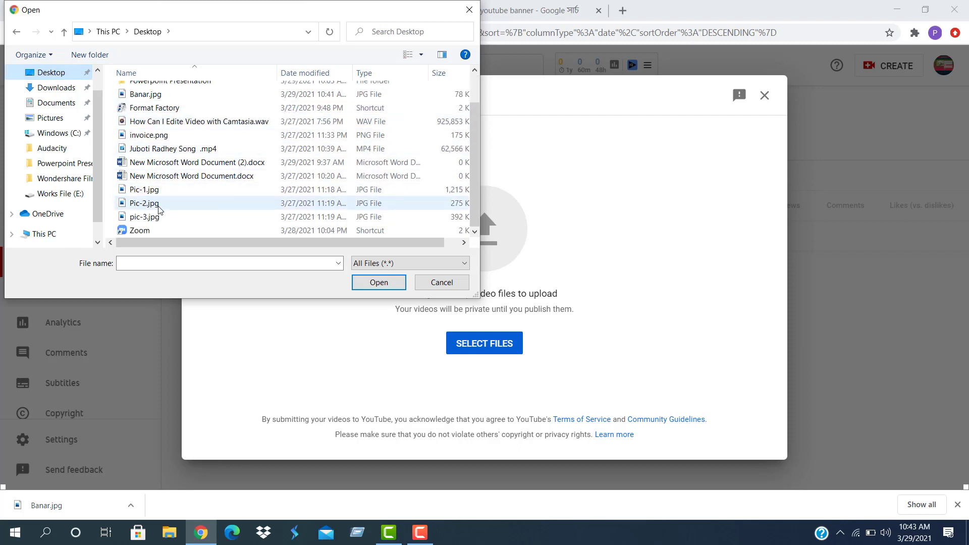
{"action": "scroll", "coordinate": [159, 209], "scroll_direction": "up", "scroll_amount": 1}
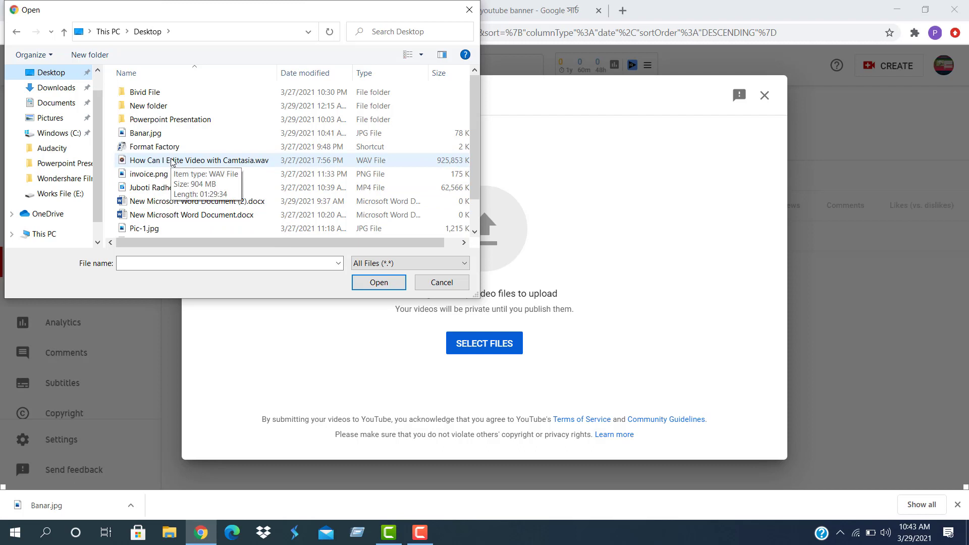
{"action": "scroll", "coordinate": [144, 182], "scroll_direction": "down", "scroll_amount": 1}
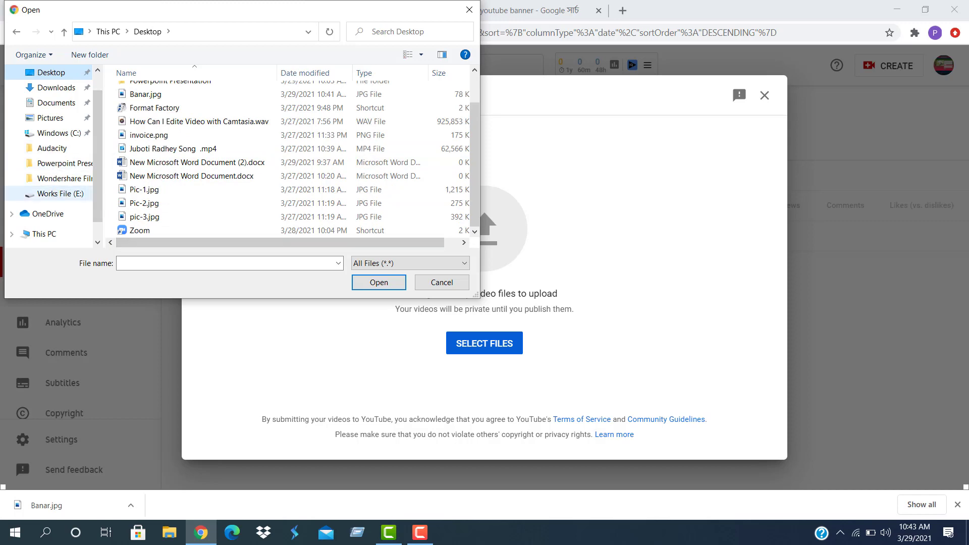
{"action": "left_click", "coordinate": [60, 193]}
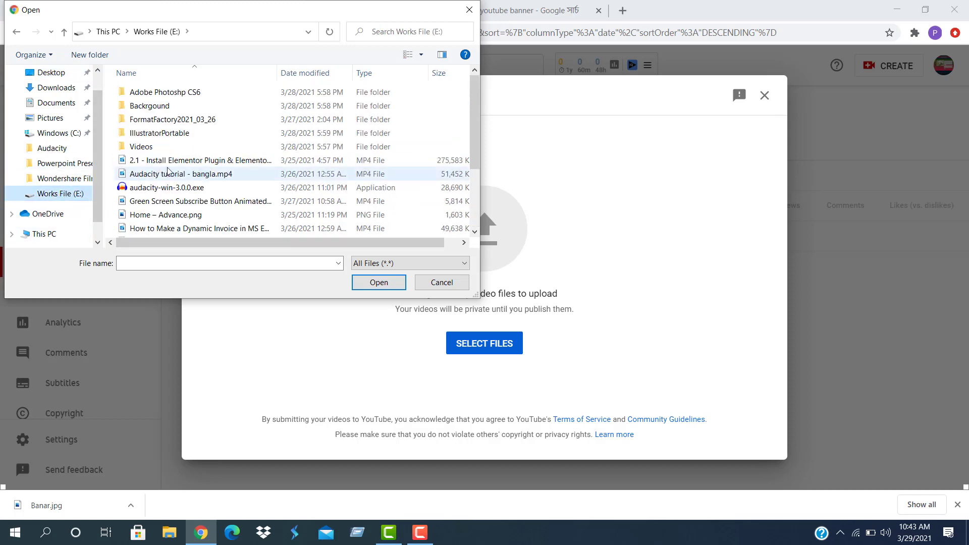
{"action": "scroll", "coordinate": [185, 129], "scroll_direction": "down", "scroll_amount": 2}
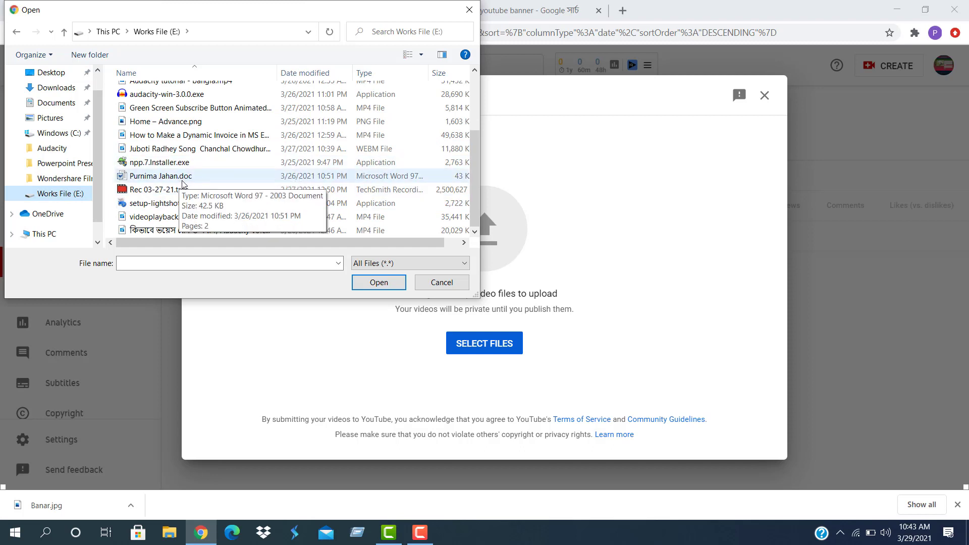
{"action": "left_click", "coordinate": [225, 150]}
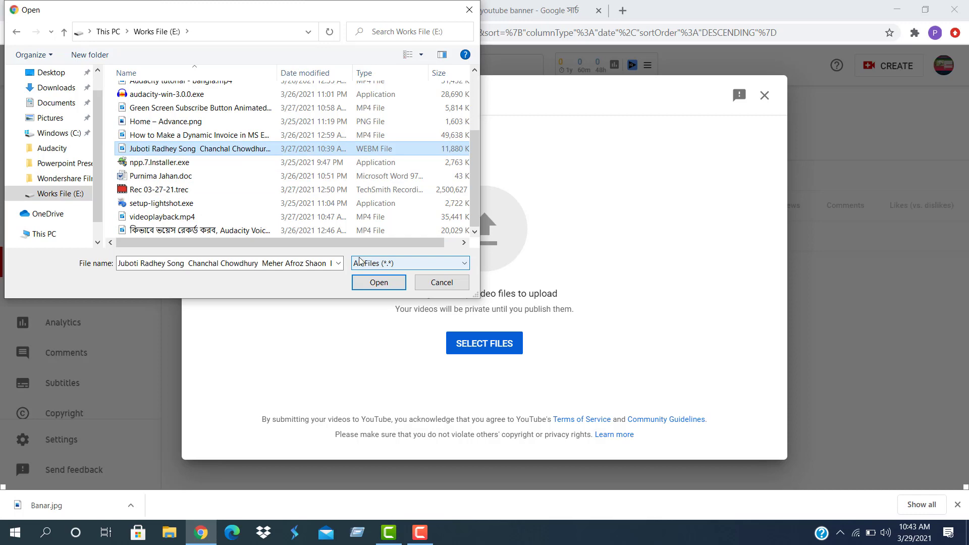
{"action": "left_click", "coordinate": [374, 286]}
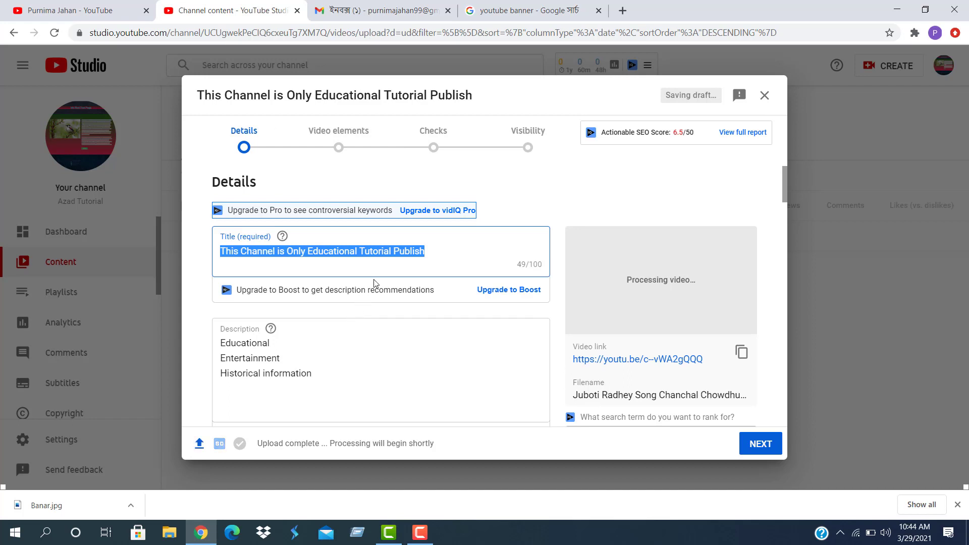
Scroll the upload details down and open the Playlists dropdown, which lists no playlists
{"action": "scroll", "coordinate": [375, 283], "scroll_direction": "down", "scroll_amount": 3}
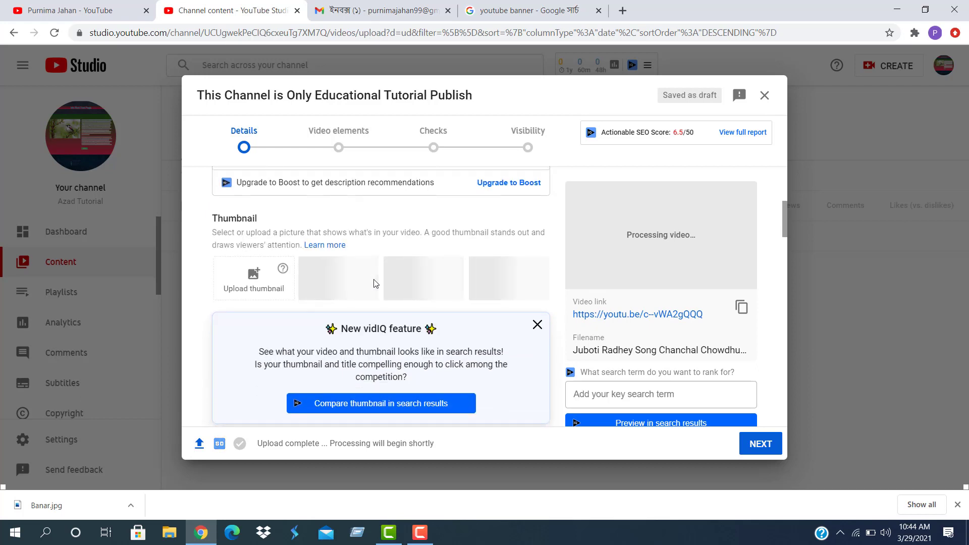
{"action": "scroll", "coordinate": [374, 284], "scroll_direction": "down", "scroll_amount": 3}
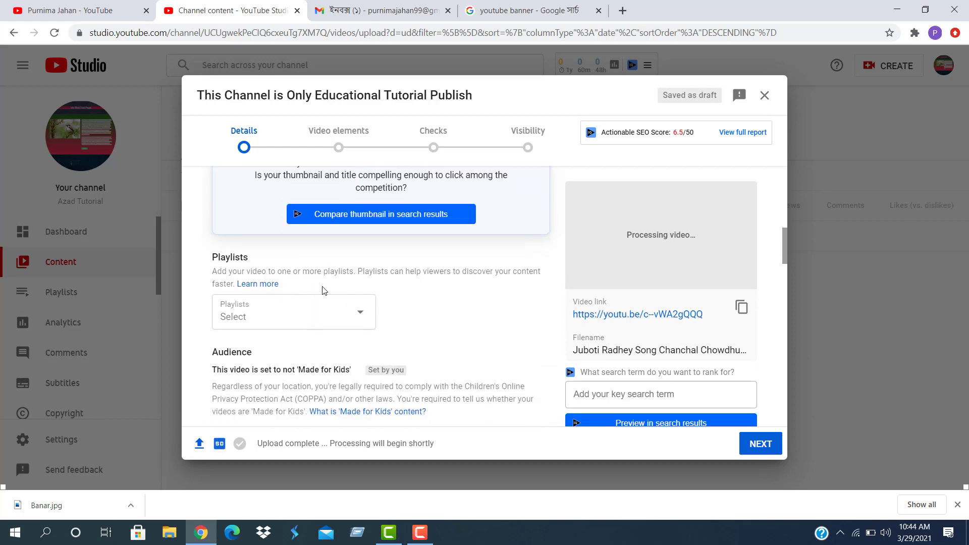
{"action": "left_click", "coordinate": [360, 316]}
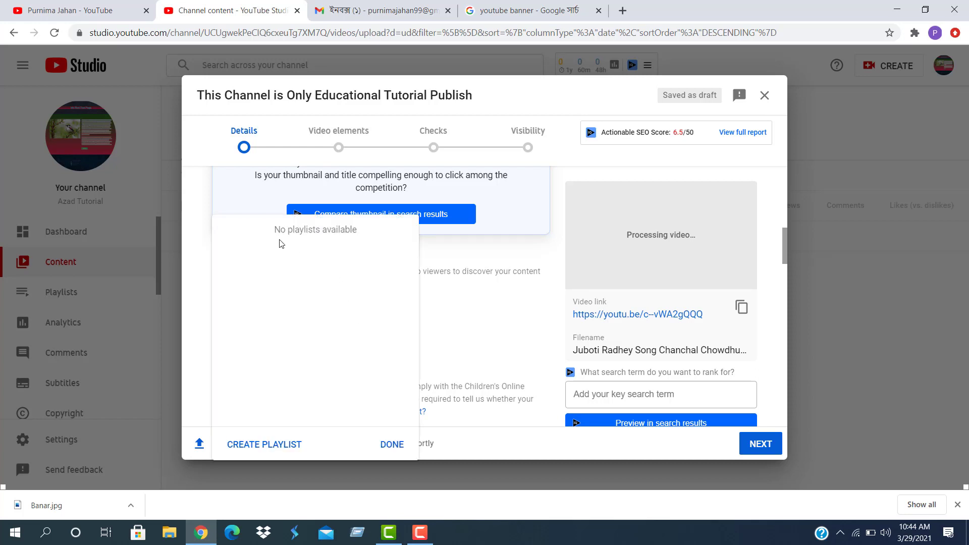
Start a new playlist titled 'Entertainment' with Private visibility
{"action": "left_click", "coordinate": [258, 445]}
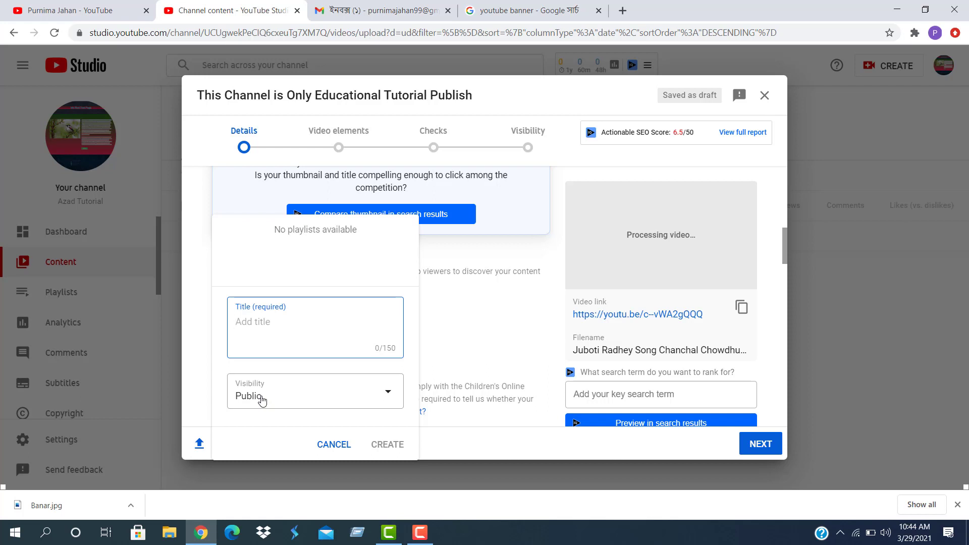
{"action": "type", "text": "Entertainment"}
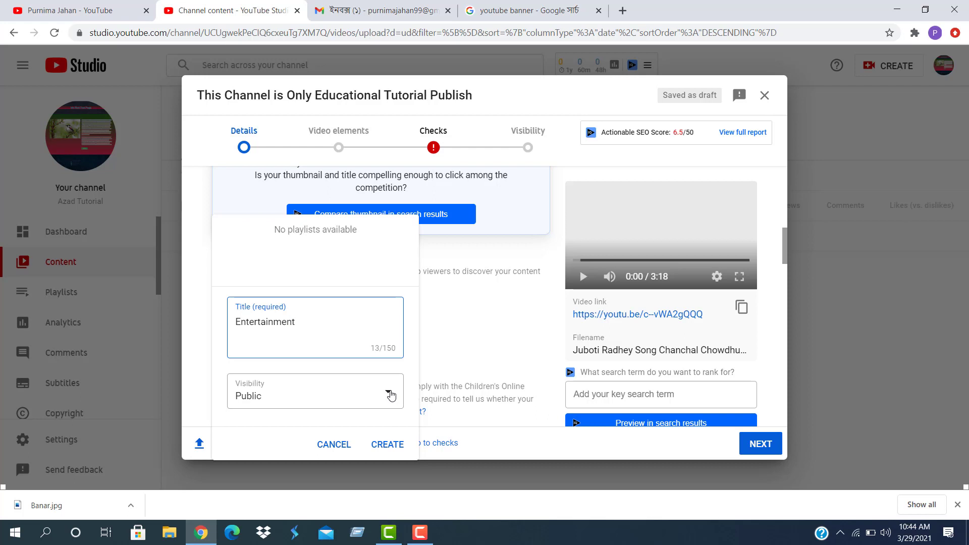
{"action": "left_click", "coordinate": [390, 394]}
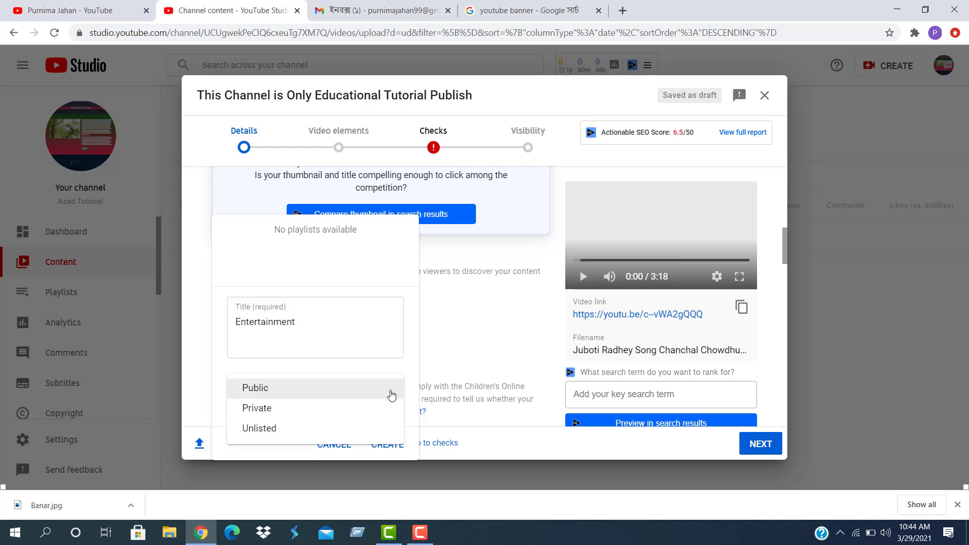
{"action": "left_click", "coordinate": [259, 408]}
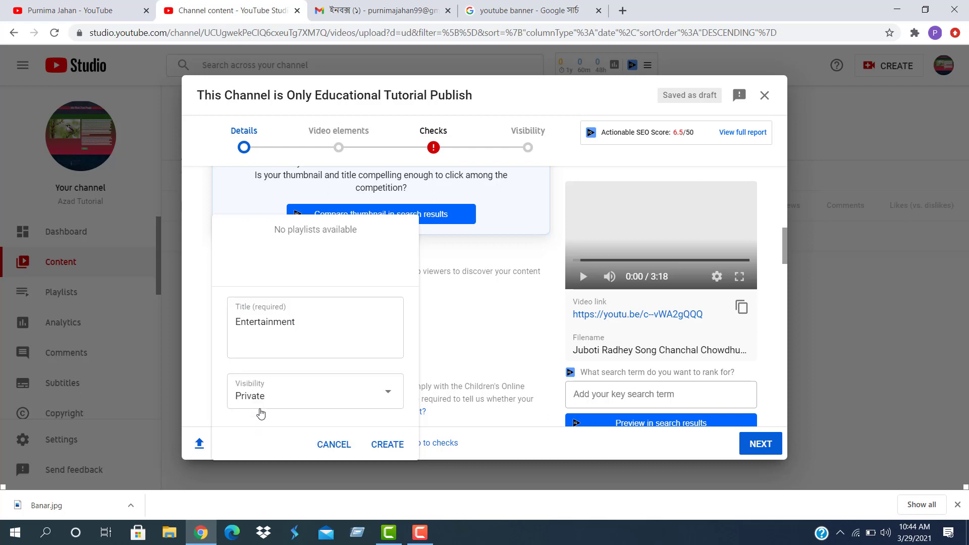
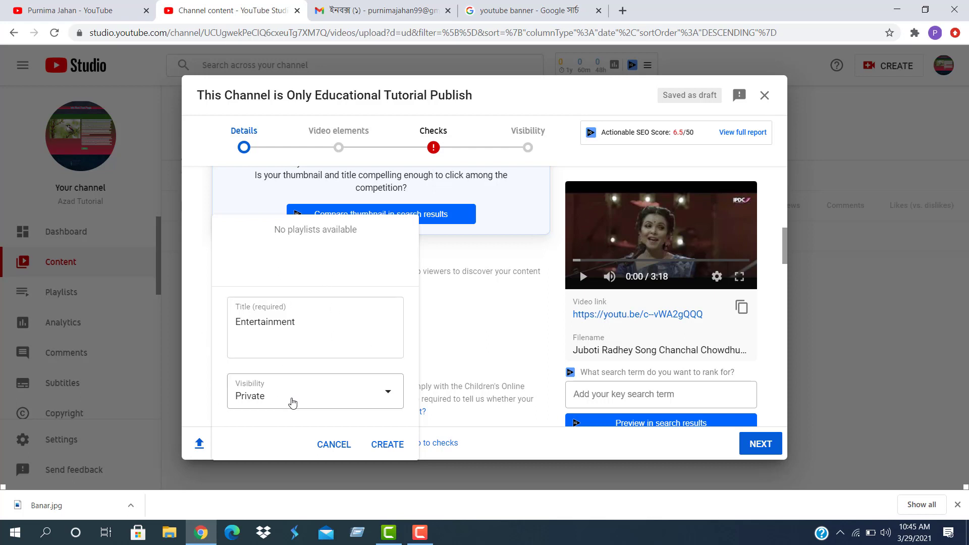
Set the new Entertainment playlist's visibility to Private
{"action": "left_click", "coordinate": [388, 395]}
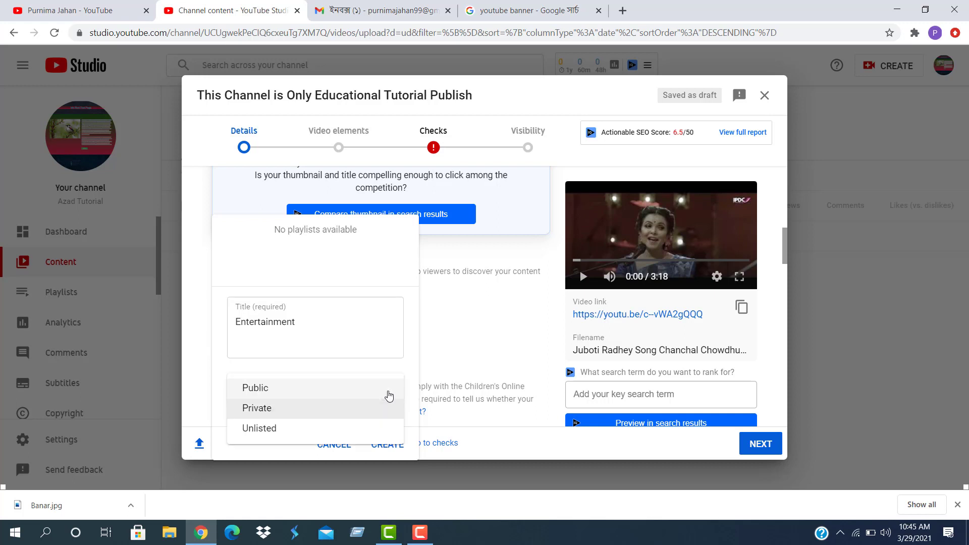
{"action": "left_click", "coordinate": [273, 417]}
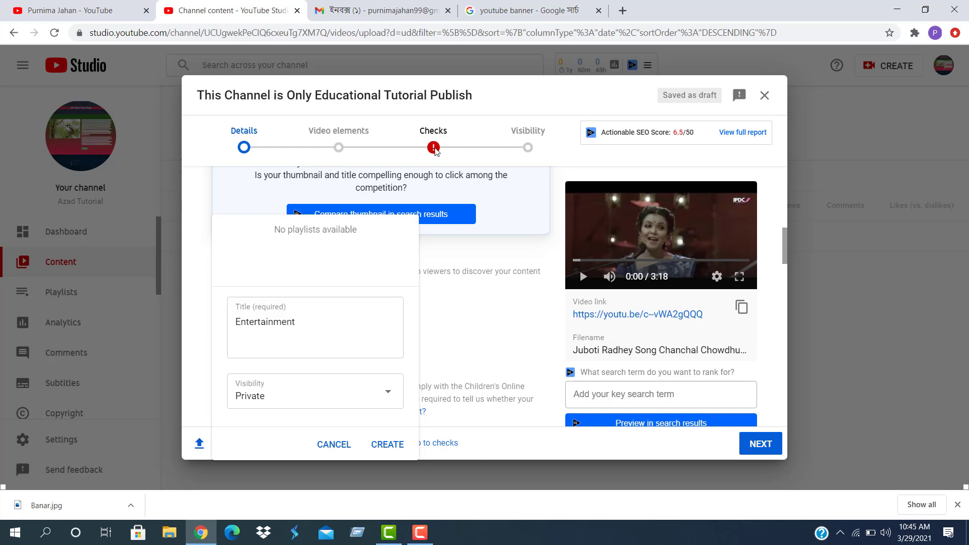
Cancel the Entertainment playlist without creating it and review the Details form
{"action": "left_click", "coordinate": [469, 347]}
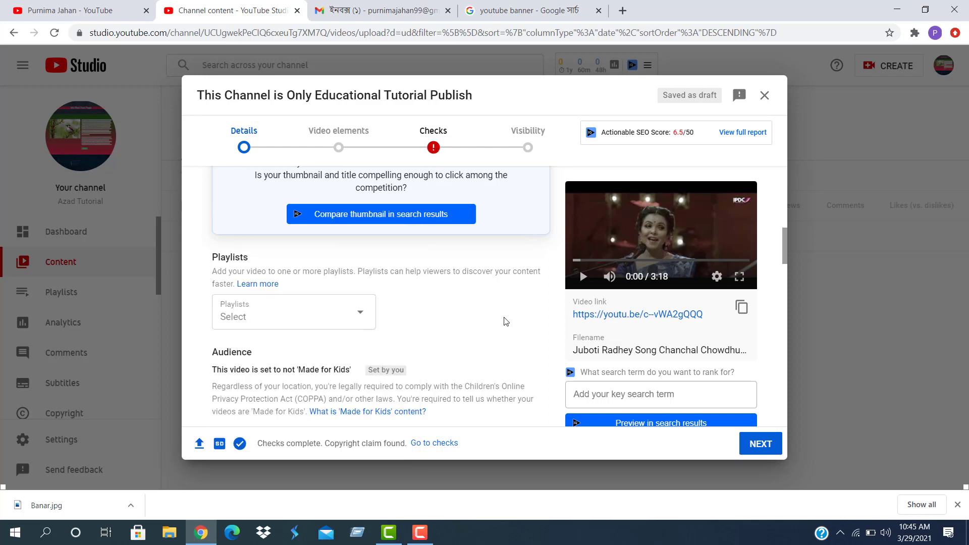
{"action": "scroll", "coordinate": [475, 303], "scroll_direction": "down", "scroll_amount": 7}
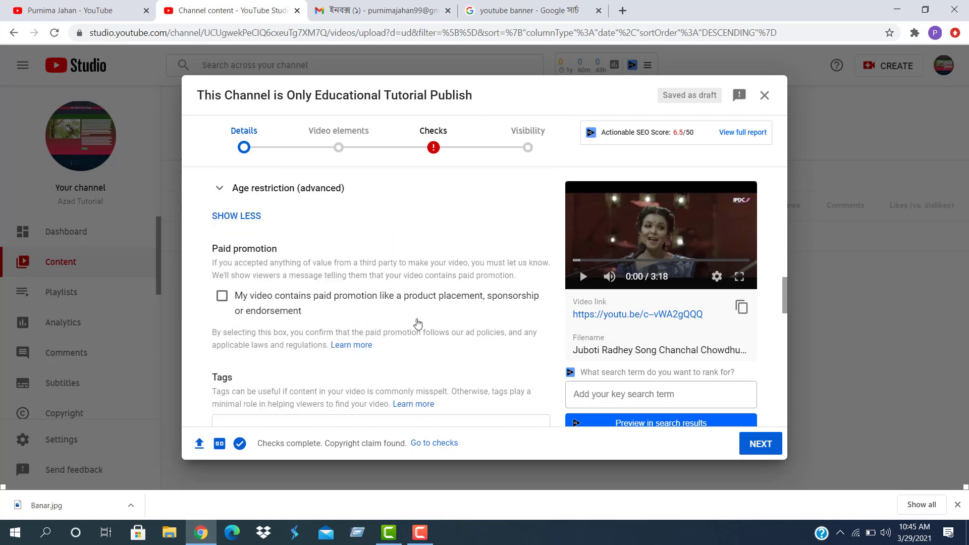
{"action": "scroll", "coordinate": [417, 323], "scroll_direction": "down", "scroll_amount": 6}
{"action": "scroll", "coordinate": [417, 323], "scroll_direction": "down", "scroll_amount": 10}
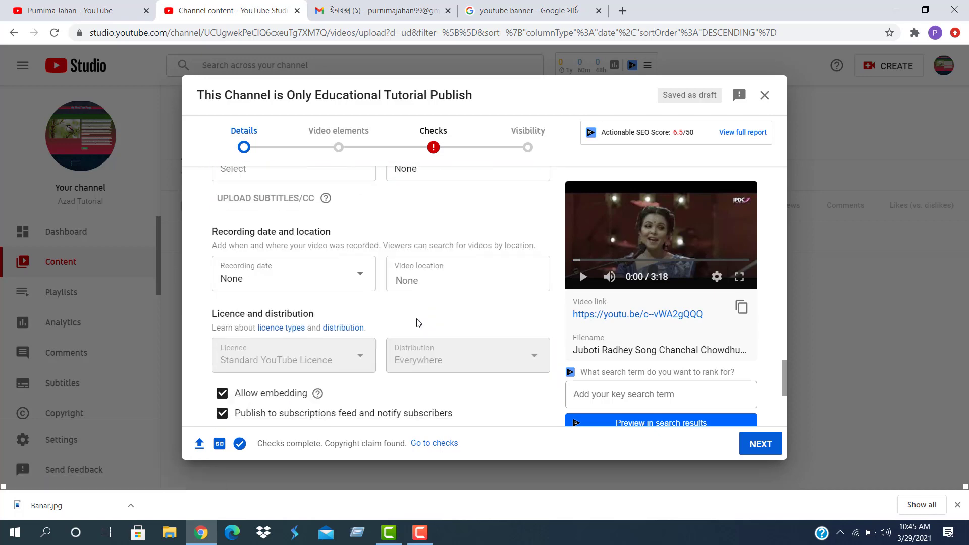
{"action": "scroll", "coordinate": [429, 326], "scroll_direction": "up", "scroll_amount": 20}
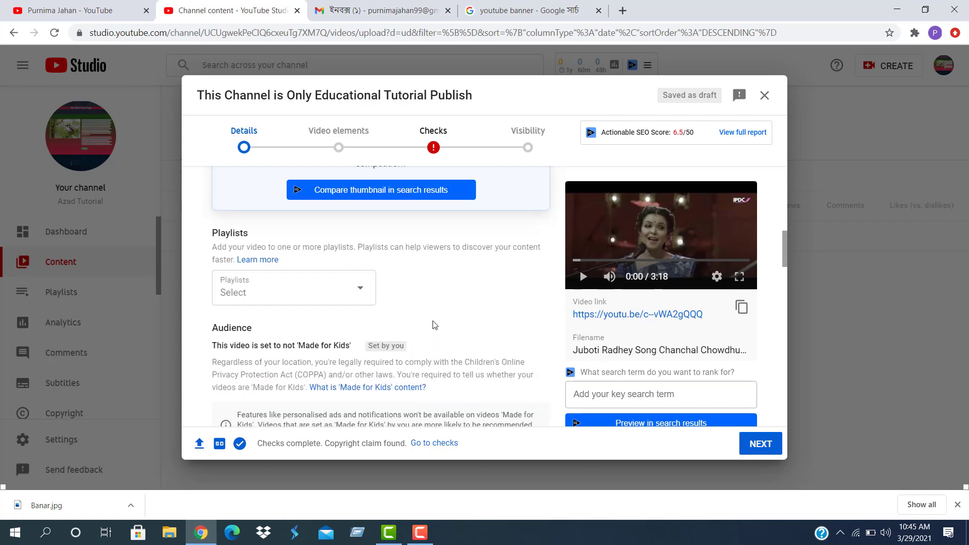
{"action": "scroll", "coordinate": [434, 325], "scroll_direction": "up", "scroll_amount": 5}
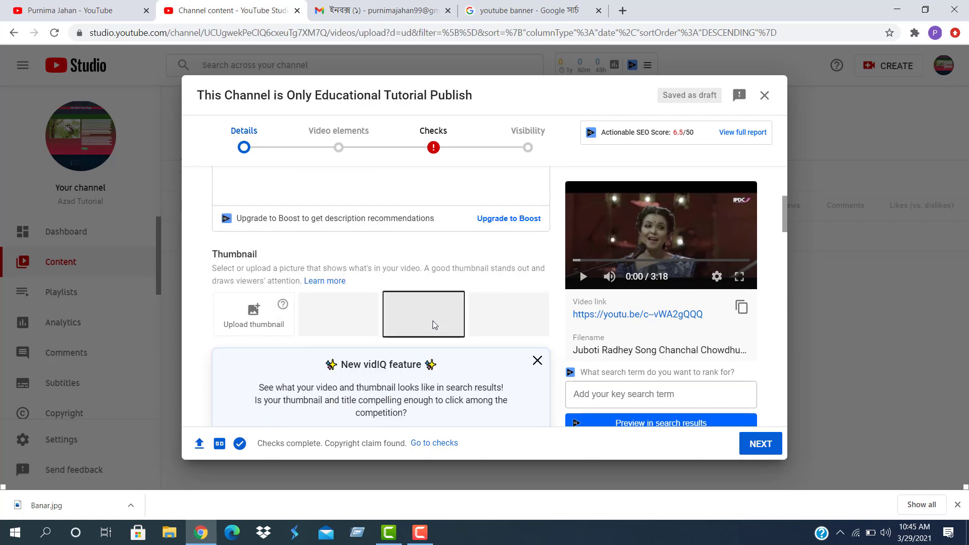
{"action": "scroll", "coordinate": [433, 321], "scroll_direction": "down", "scroll_amount": 3}
{"action": "scroll", "coordinate": [434, 321], "scroll_direction": "down", "scroll_amount": 3}
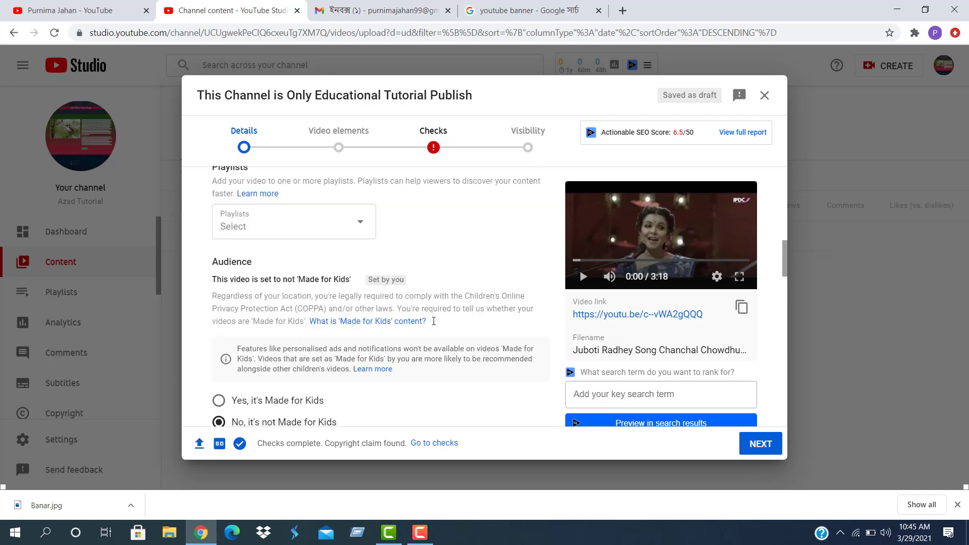
{"action": "scroll", "coordinate": [434, 323], "scroll_direction": "down", "scroll_amount": 3}
{"action": "scroll", "coordinate": [394, 321], "scroll_direction": "down", "scroll_amount": 2}
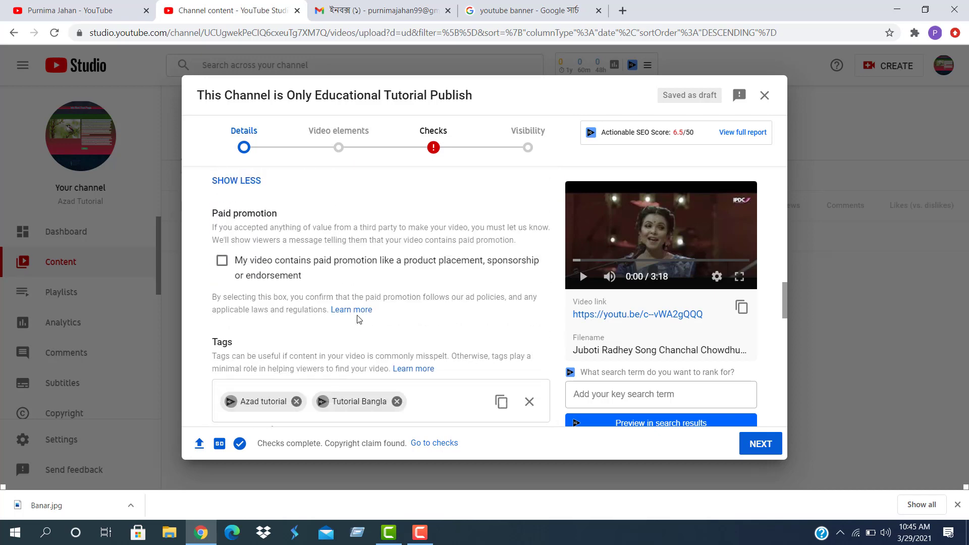
{"action": "scroll", "coordinate": [359, 318], "scroll_direction": "up", "scroll_amount": 4}
{"action": "scroll", "coordinate": [371, 317], "scroll_direction": "up", "scroll_amount": 10}
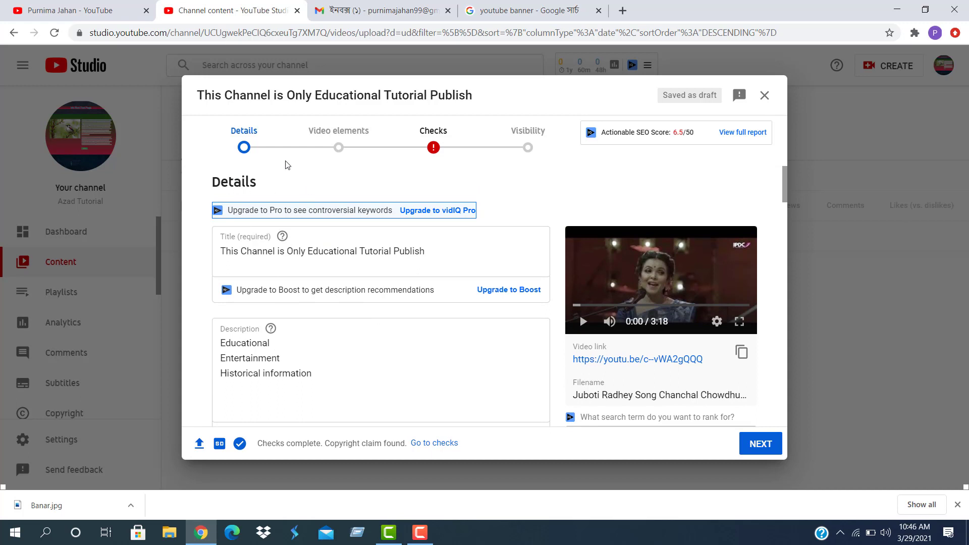
Retitle the video 'Juboti Radhey Song-Best Bangla song-2021'
{"action": "left_click", "coordinate": [244, 149]}
{"action": "left_click", "coordinate": [438, 249]}
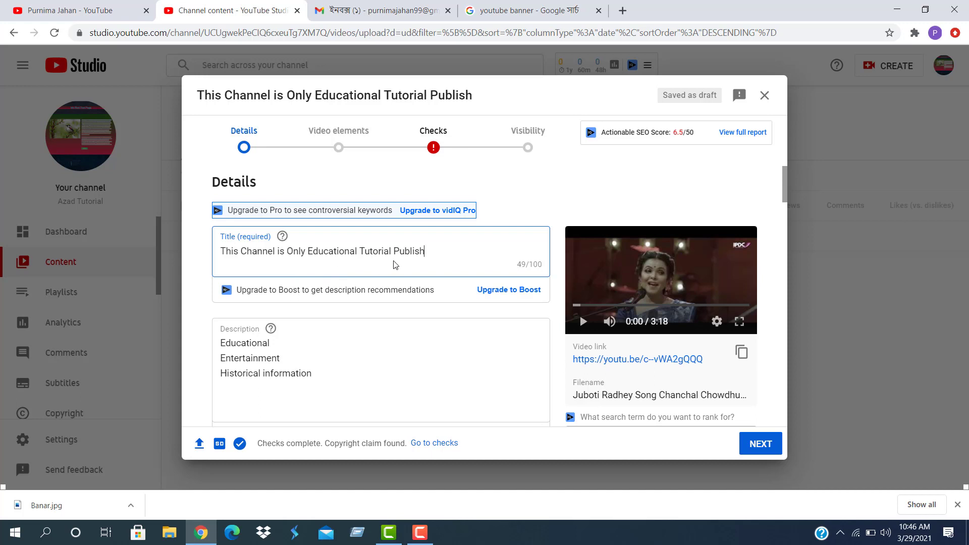
{"action": "left_click_drag", "start_coordinate": [434, 253], "coordinate": [222, 256]}
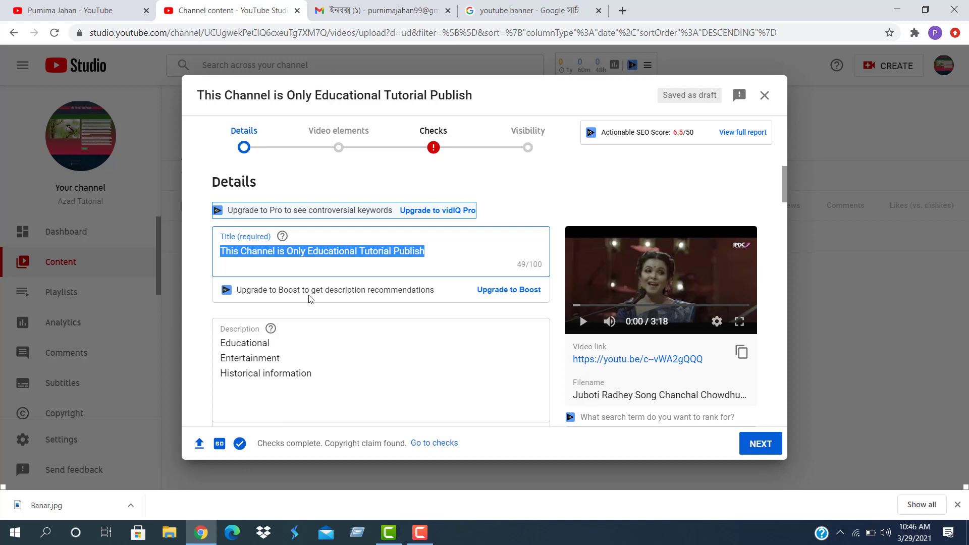
{"action": "type", "text": "Jub"}
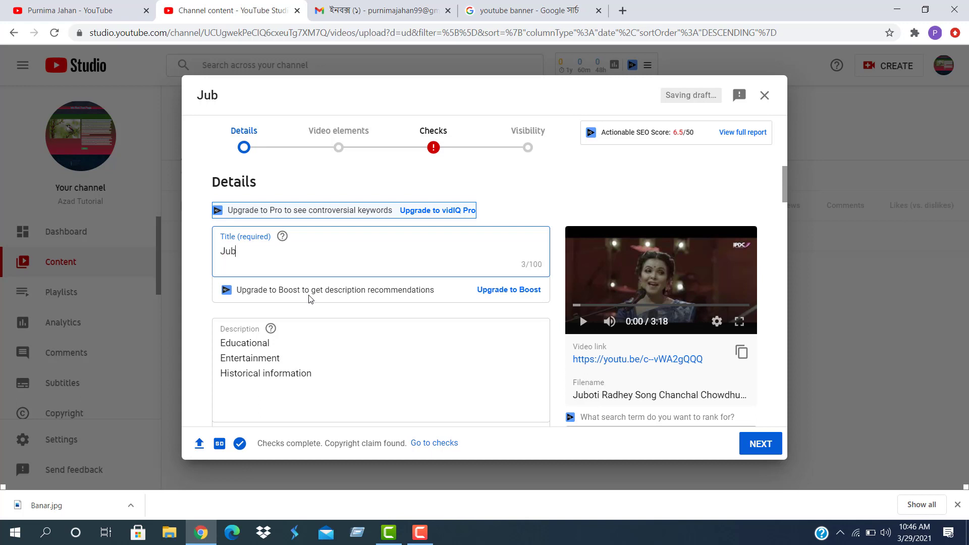
{"action": "type", "text": "oti Radh"}
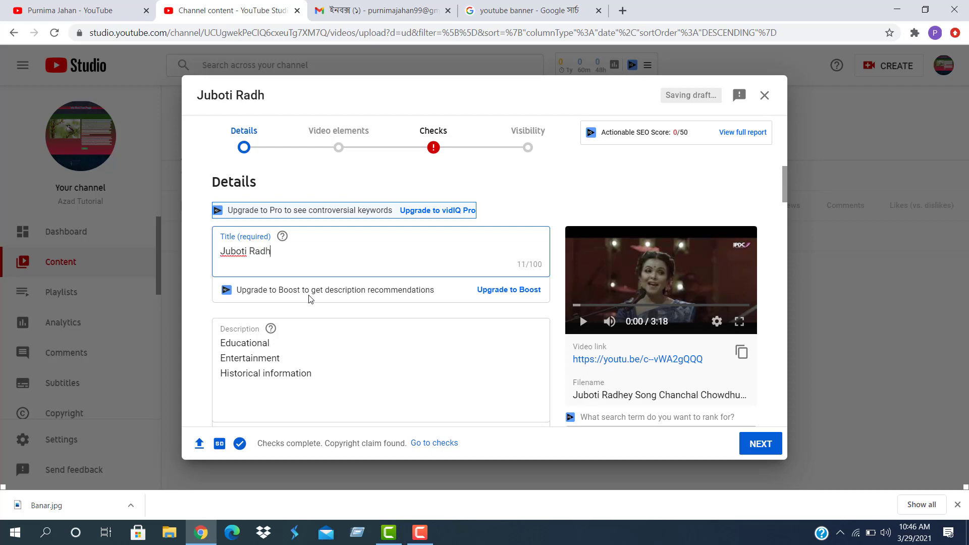
{"action": "type", "text": "ey Song"}
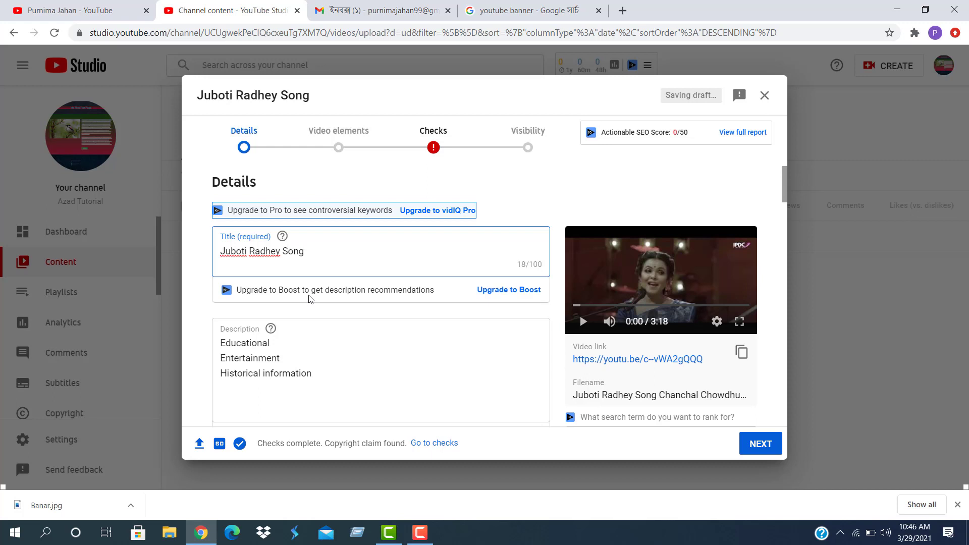
{"action": "type", "text": "-"}
{"action": "type", "text": "Ban"}
{"action": "key", "text": "BackSpace"}
{"action": "key", "text": "BackSpace"}
{"action": "type", "text": "est Bangla "}
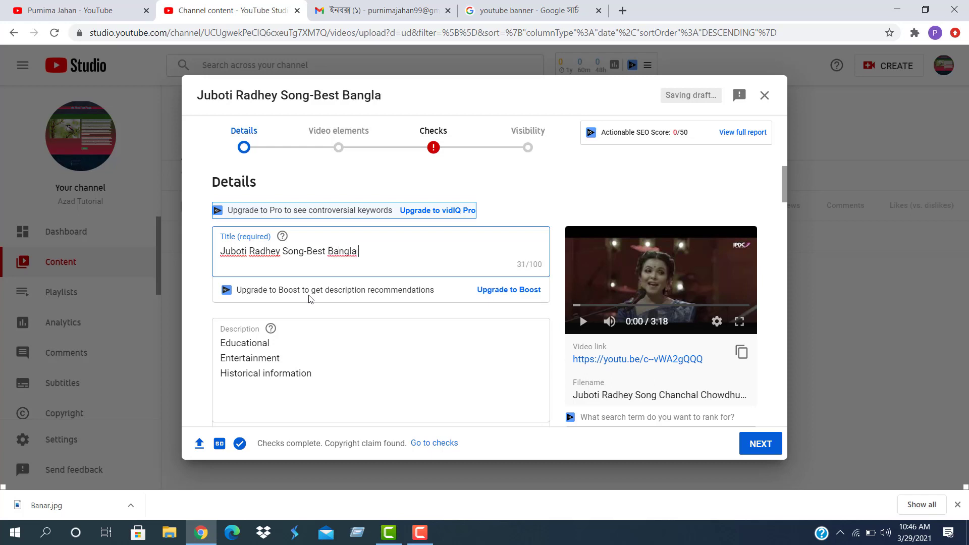
{"action": "type", "text": "song-2021"}
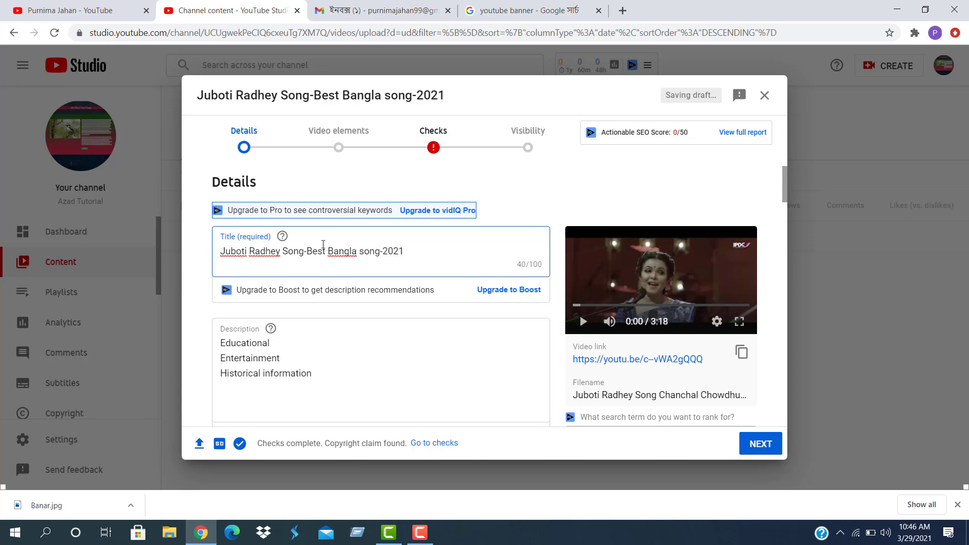
{"action": "left_click", "coordinate": [357, 252]}
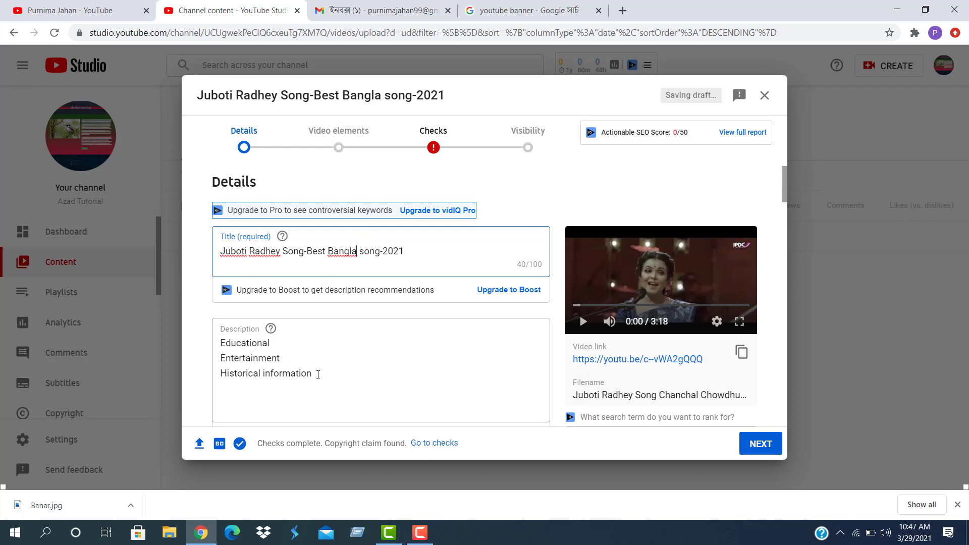
Replace the three-line description with a Bengali sentence saying the video is mainly for entertainment
{"action": "left_click_drag", "start_coordinate": [317, 374], "coordinate": [175, 335]}
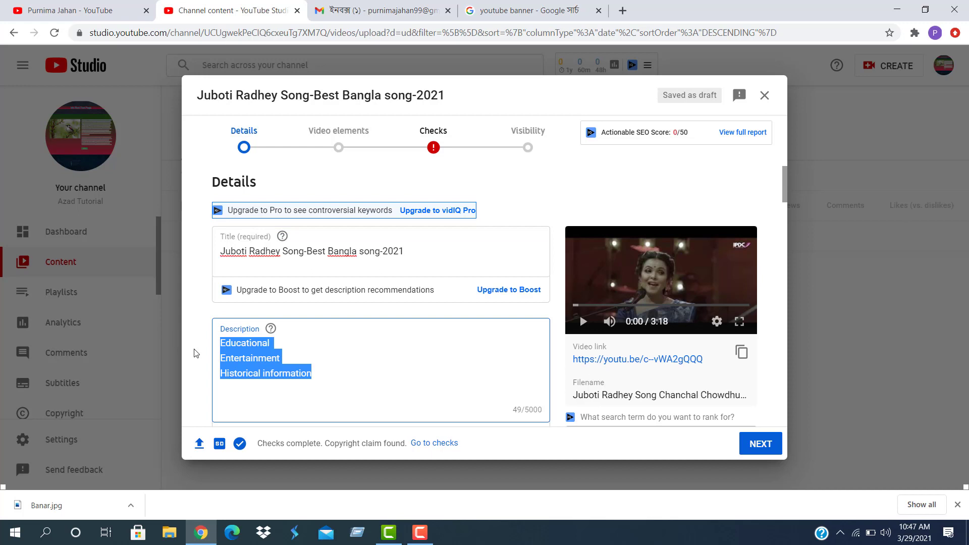
{"action": "key", "text": "BackSpace"}
{"action": "type", "text": "এই"}
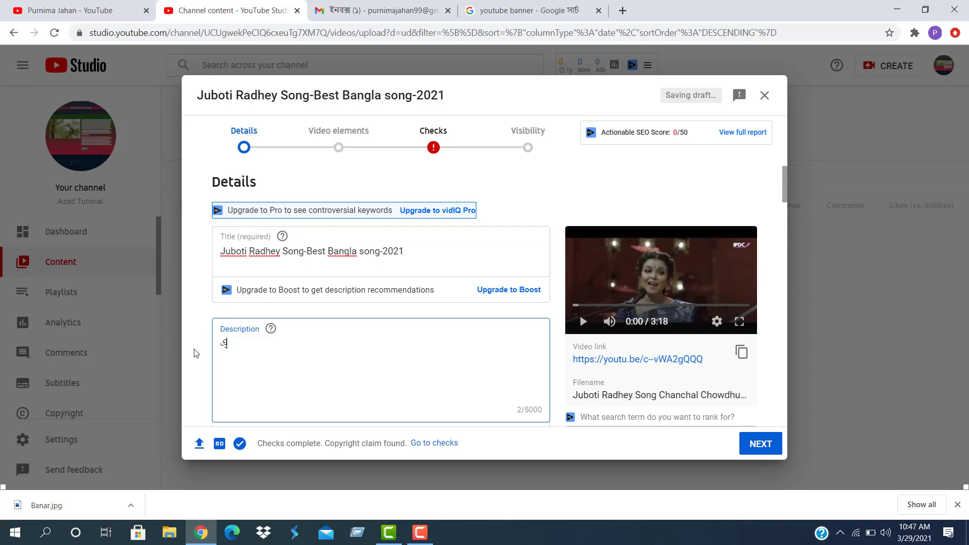
{"action": "type", "text": " ভিডিওটি মুলত"}
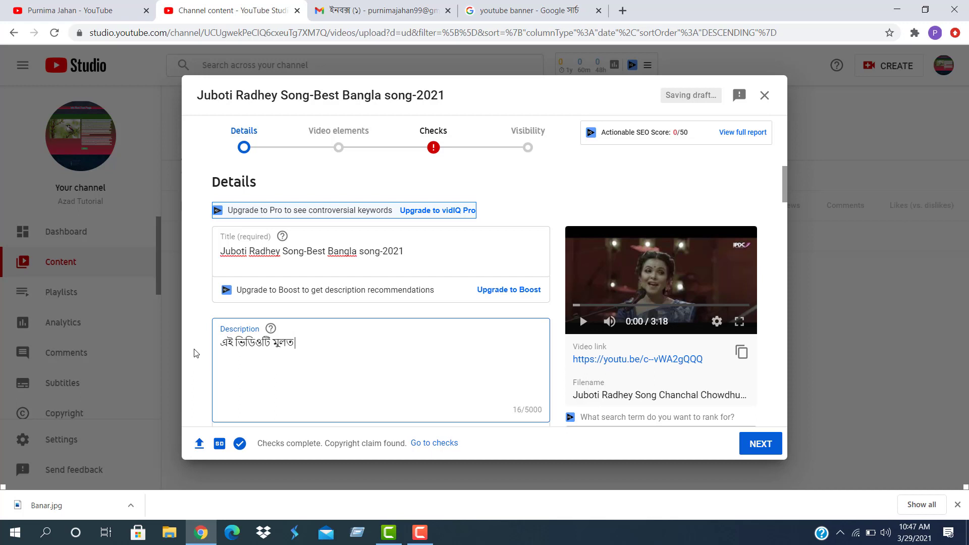
{"action": "type", "text": " বিনোদনের জন্য তৈরী"}
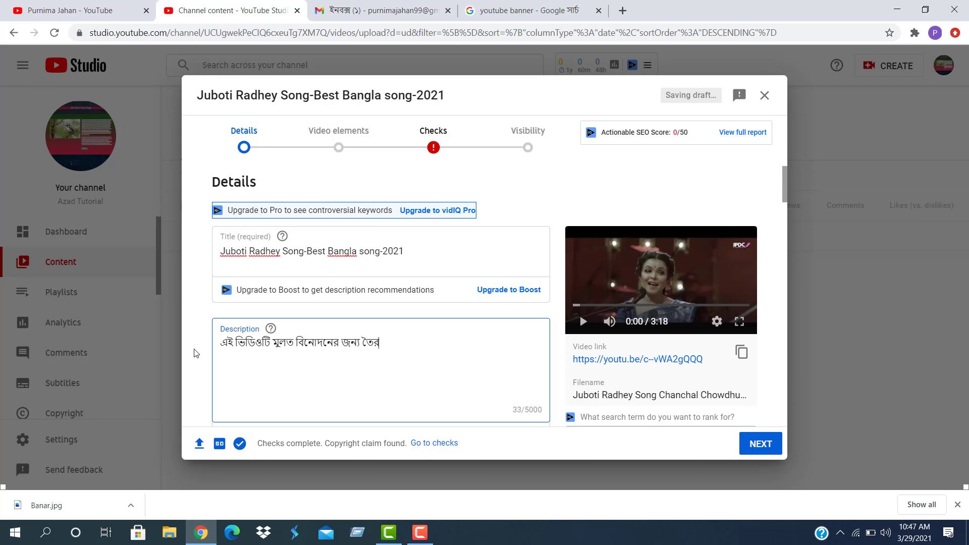
{"action": "type", "text": " করা হয়েছে।"}
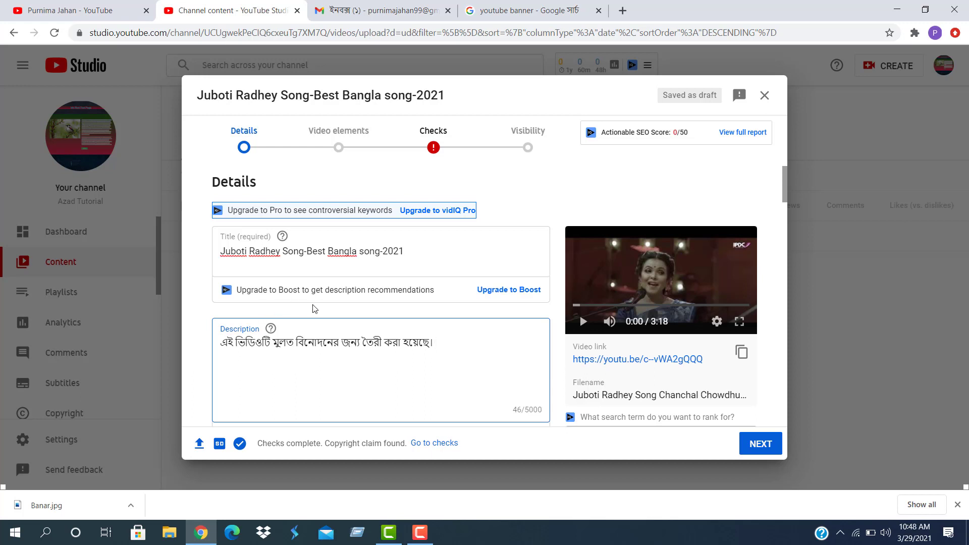
Preview the first and third thumbnails, then pick the second one showing the female singer
{"action": "scroll", "coordinate": [316, 308], "scroll_direction": "down", "scroll_amount": 4}
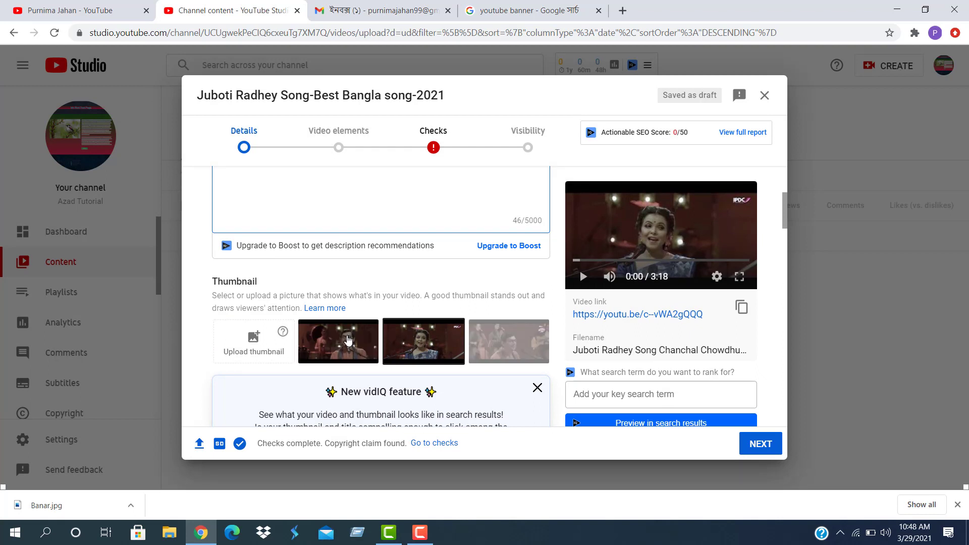
{"action": "left_click", "coordinate": [351, 341]}
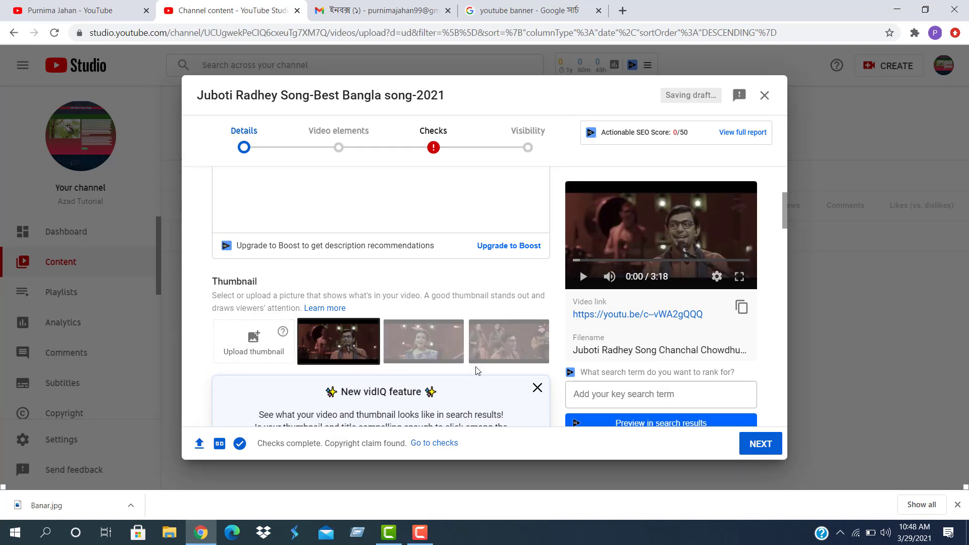
{"action": "left_click", "coordinate": [489, 356]}
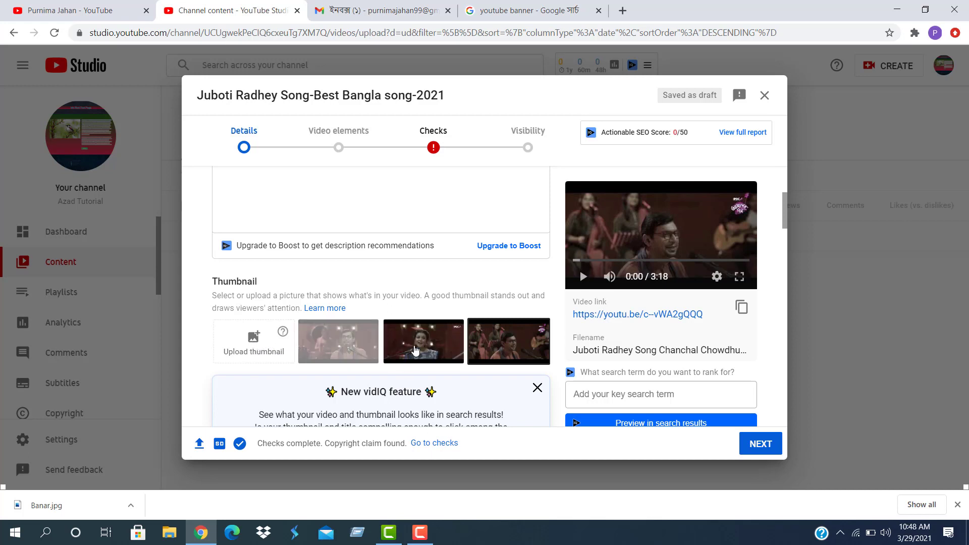
{"action": "left_click", "coordinate": [415, 351]}
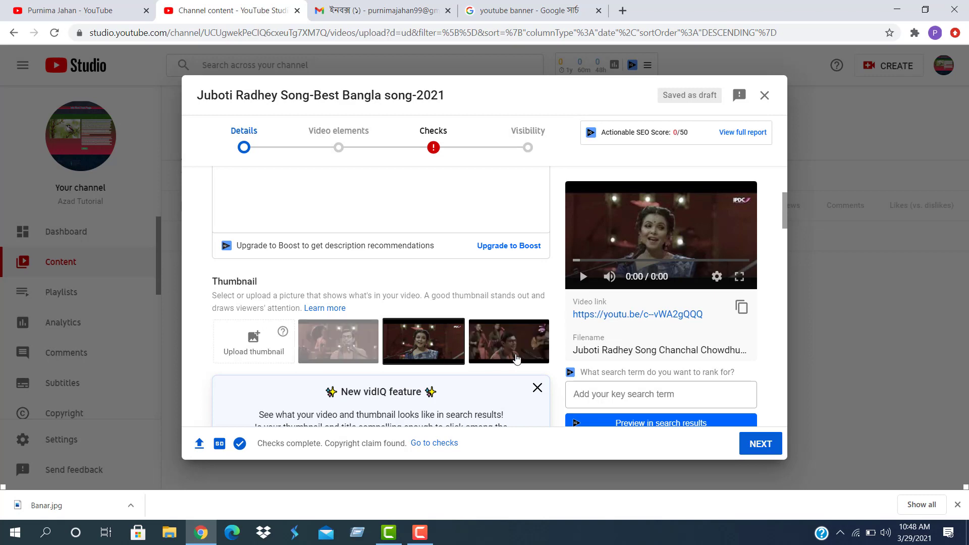
{"action": "scroll", "coordinate": [391, 331], "scroll_direction": "down", "scroll_amount": 3}
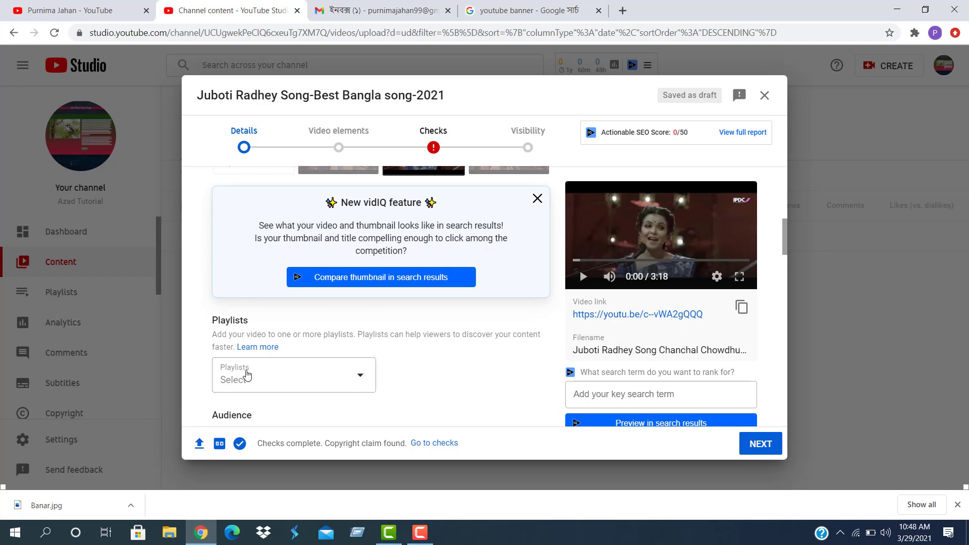
Create a new playlist named Music Video
{"action": "left_click", "coordinate": [358, 377]}
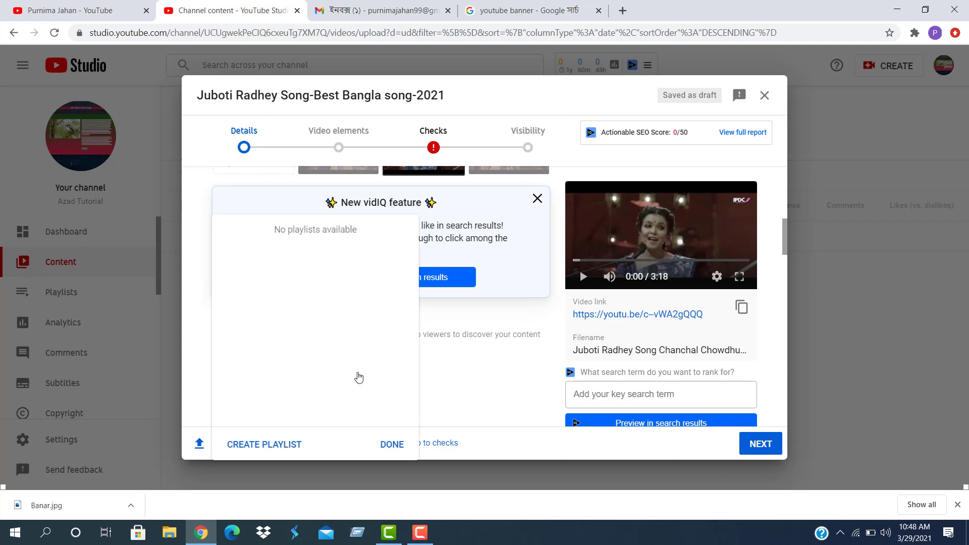
{"action": "left_click", "coordinate": [262, 444]}
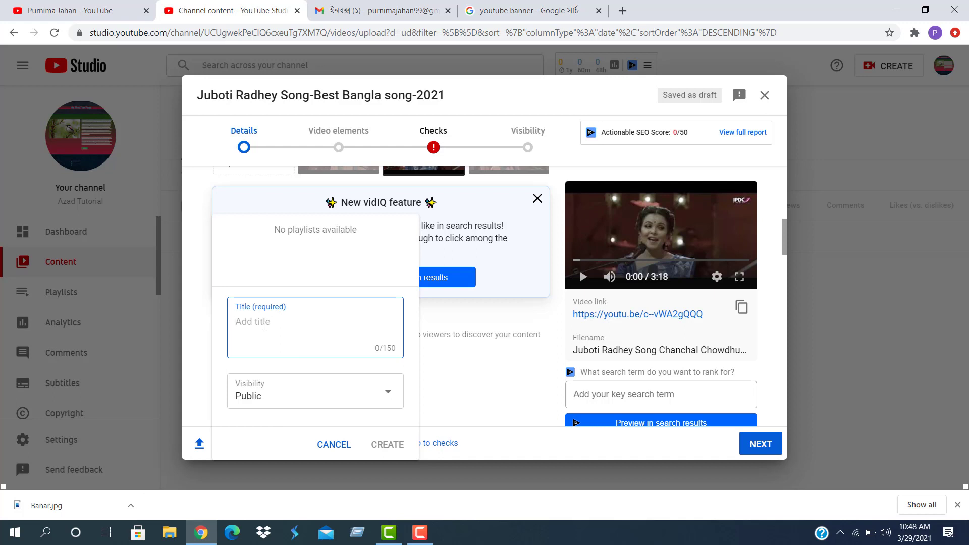
{"action": "type", "text": "শজুহ েলহড়িগ"}
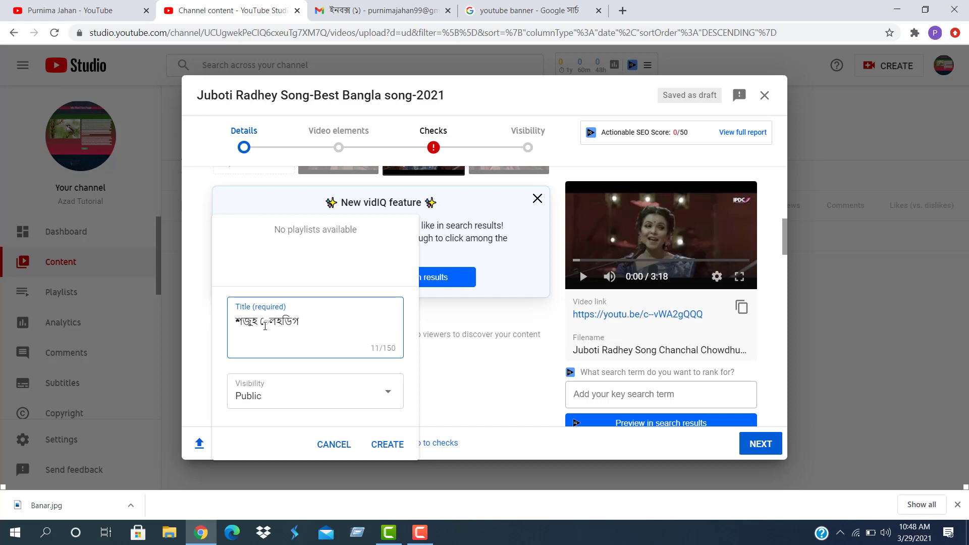
{"action": "key", "text": "BackSpace"}
{"action": "key", "text": "BackSpace"}
{"action": "key", "text": "BackSpace"}
{"action": "key", "text": "BackSpace"}
{"action": "key", "text": "BackSpace"}
{"action": "key", "text": "BackSpace"}
{"action": "key", "text": "BackSpace"}
{"action": "key", "text": "BackSpace"}
{"action": "key", "text": "BackSpace"}
{"action": "key", "text": "BackSpace"}
{"action": "key", "text": "BackSpace"}
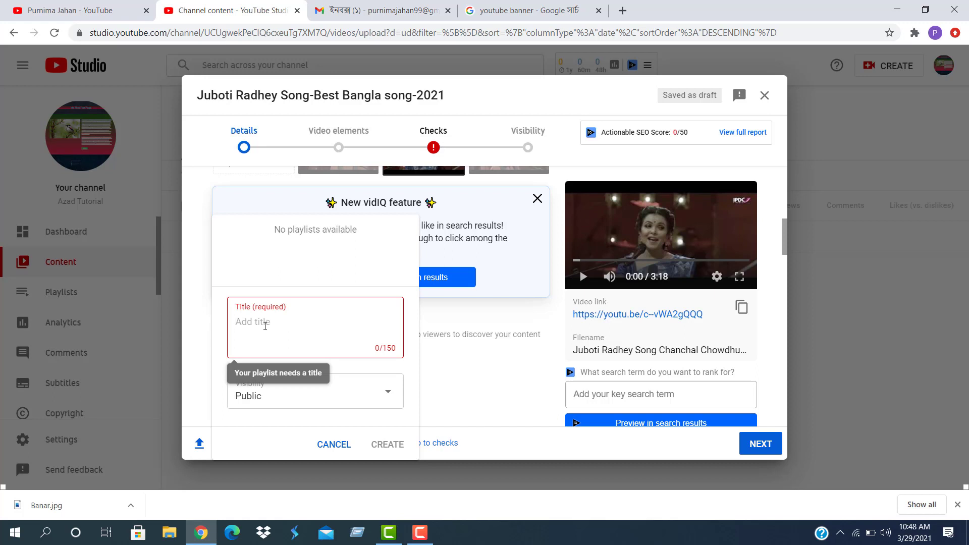
{"action": "type", "text": "Mus"}
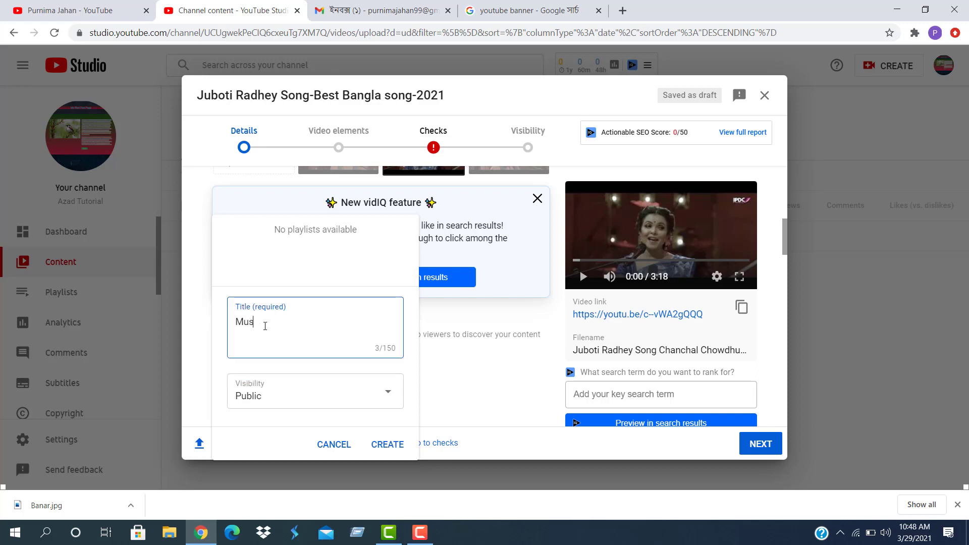
{"action": "type", "text": "ic Video"}
{"action": "left_click", "coordinate": [389, 447]}
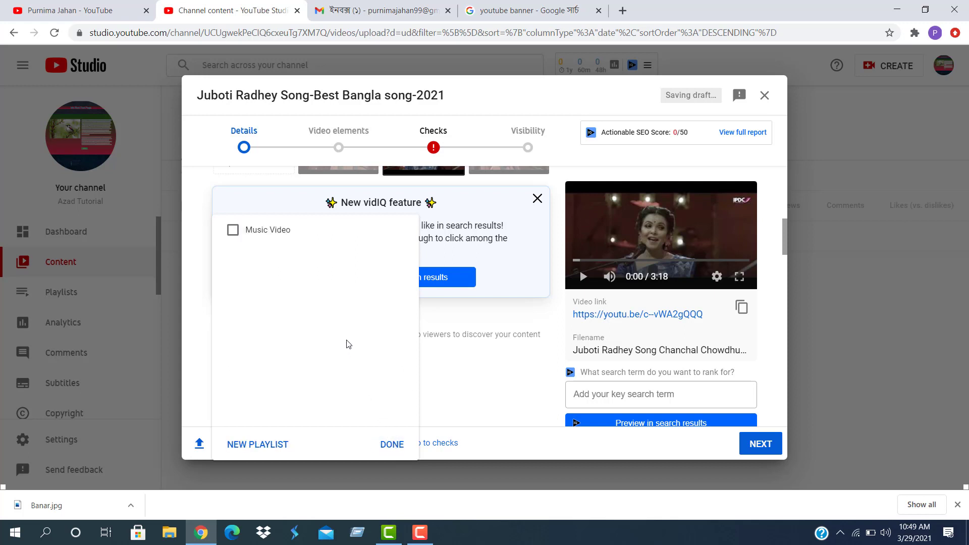
Create an Educational playlist, then assign the video to Music Video only
{"action": "left_click", "coordinate": [262, 446]}
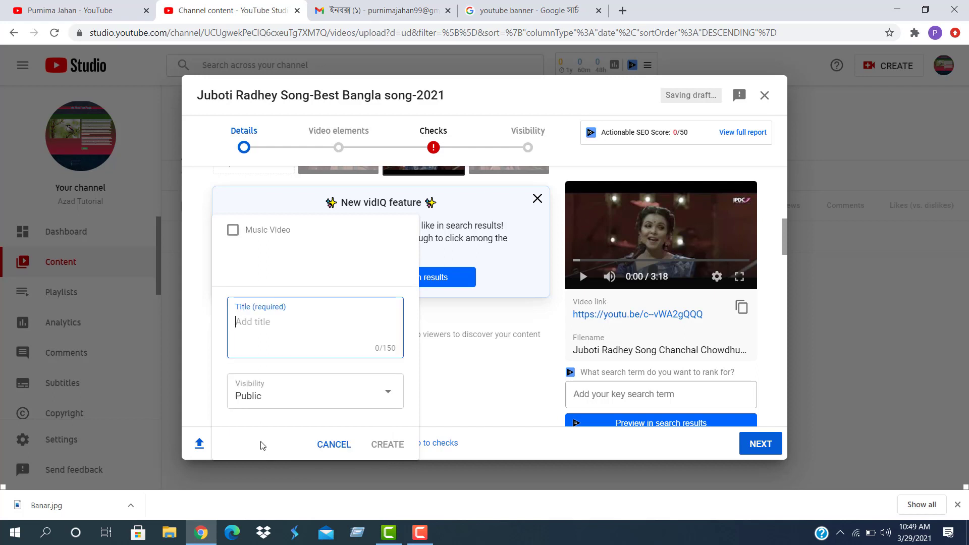
{"action": "type", "text": "Educat"}
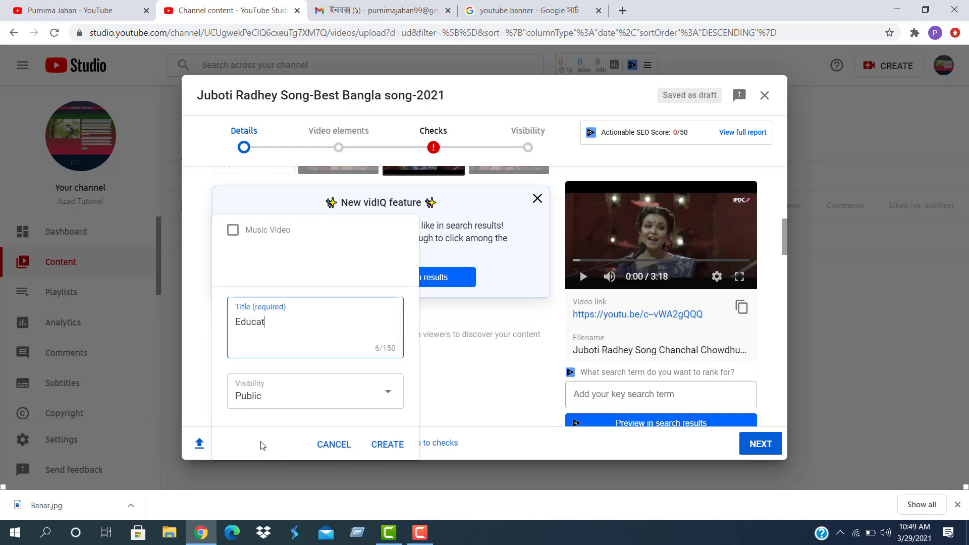
{"action": "type", "text": "ional"}
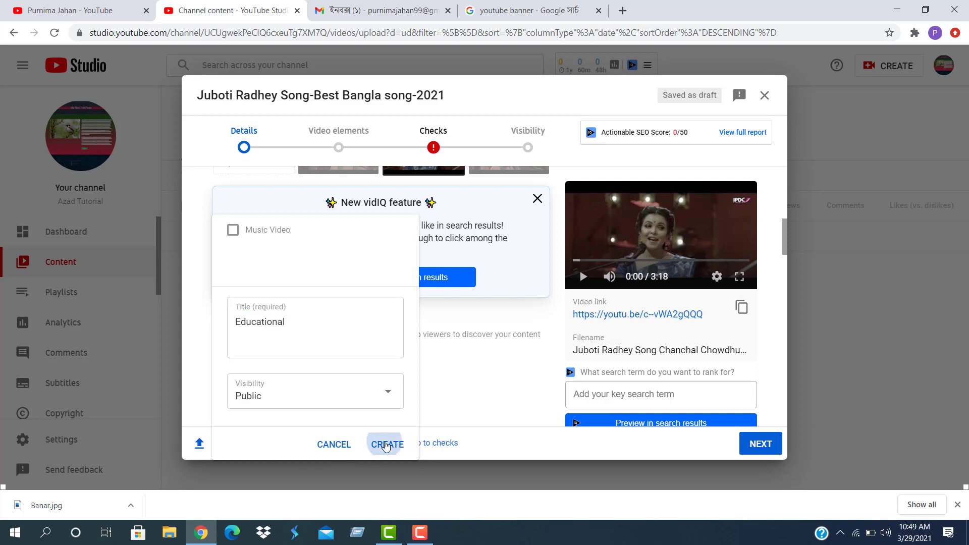
{"action": "left_click", "coordinate": [385, 444]}
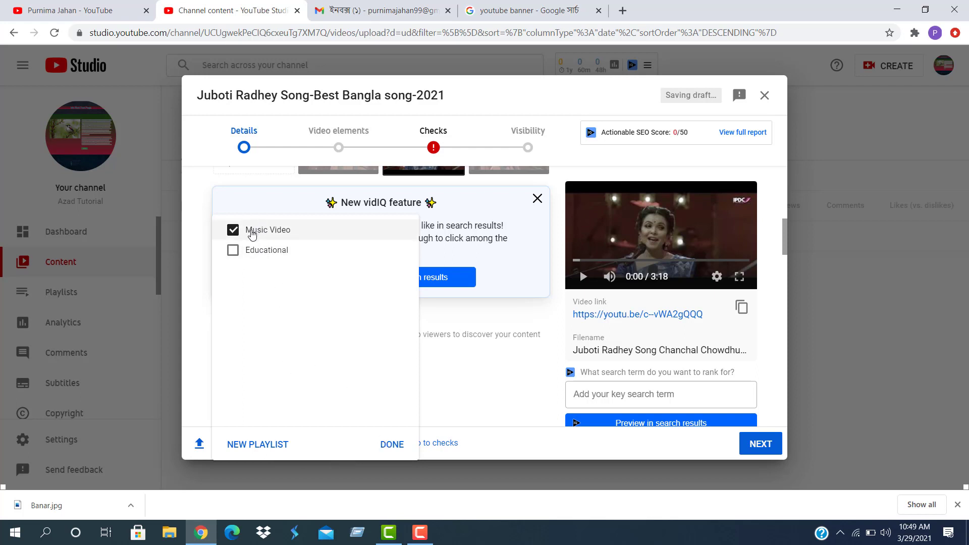
{"action": "left_click", "coordinate": [234, 251]}
{"action": "left_click", "coordinate": [234, 230]}
{"action": "left_click", "coordinate": [233, 230]}
{"action": "left_click", "coordinate": [233, 251]}
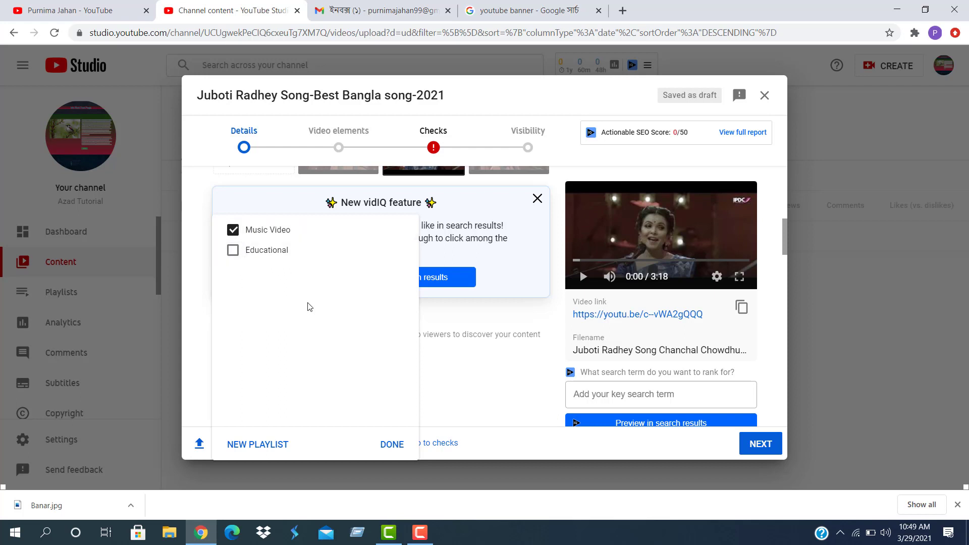
{"action": "left_click", "coordinate": [388, 445]}
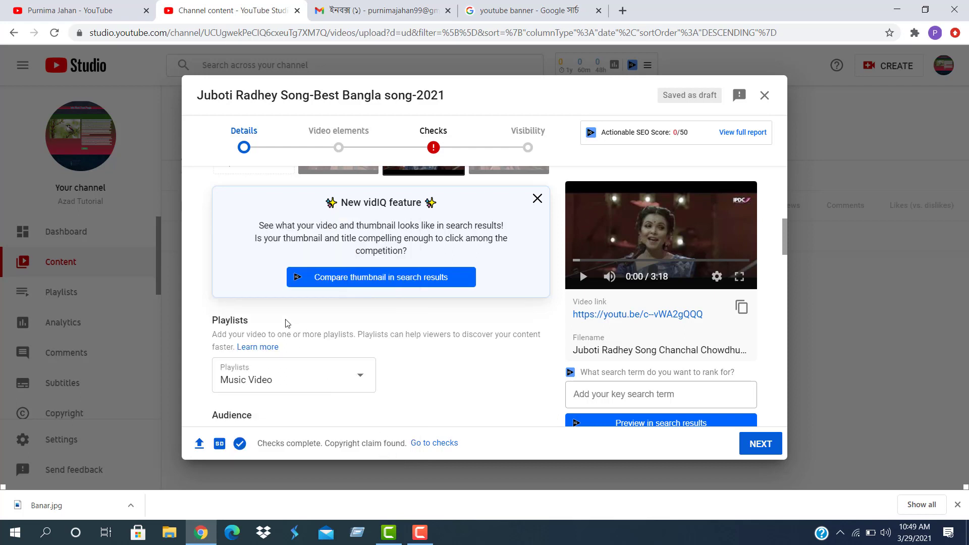
{"action": "scroll", "coordinate": [282, 386], "scroll_direction": "down", "scroll_amount": 1}
{"action": "scroll", "coordinate": [272, 353], "scroll_direction": "down", "scroll_amount": 2}
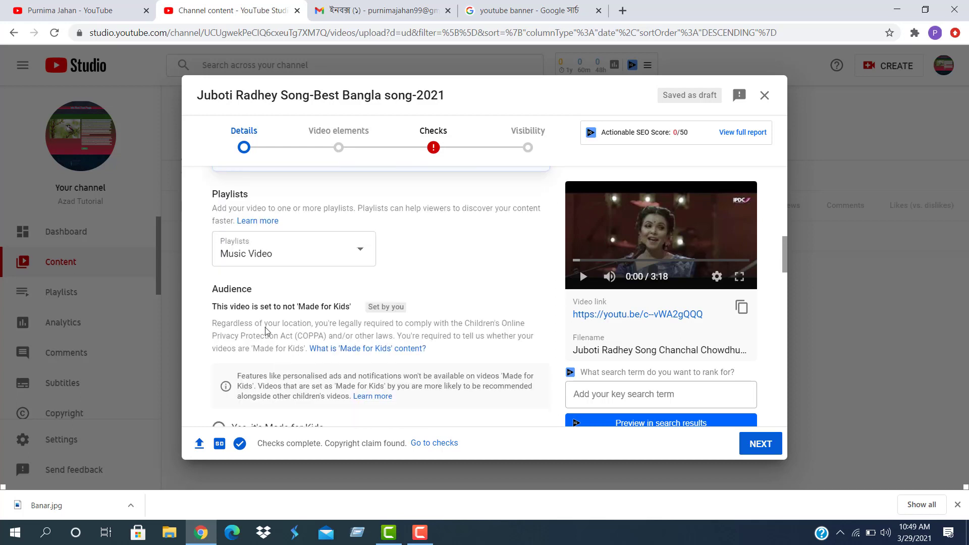
{"action": "scroll", "coordinate": [331, 371], "scroll_direction": "down", "scroll_amount": 3}
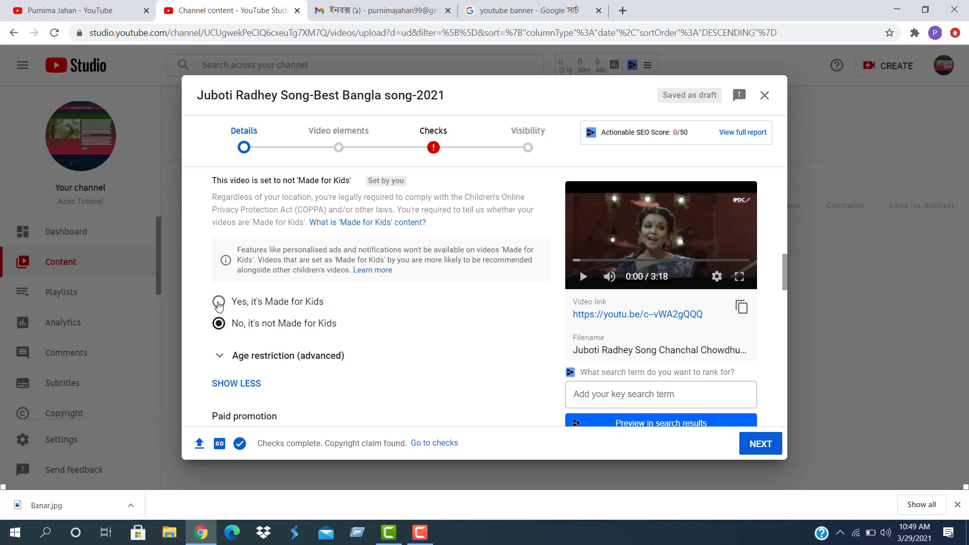
{"action": "scroll", "coordinate": [312, 356], "scroll_direction": "down", "scroll_amount": 3}
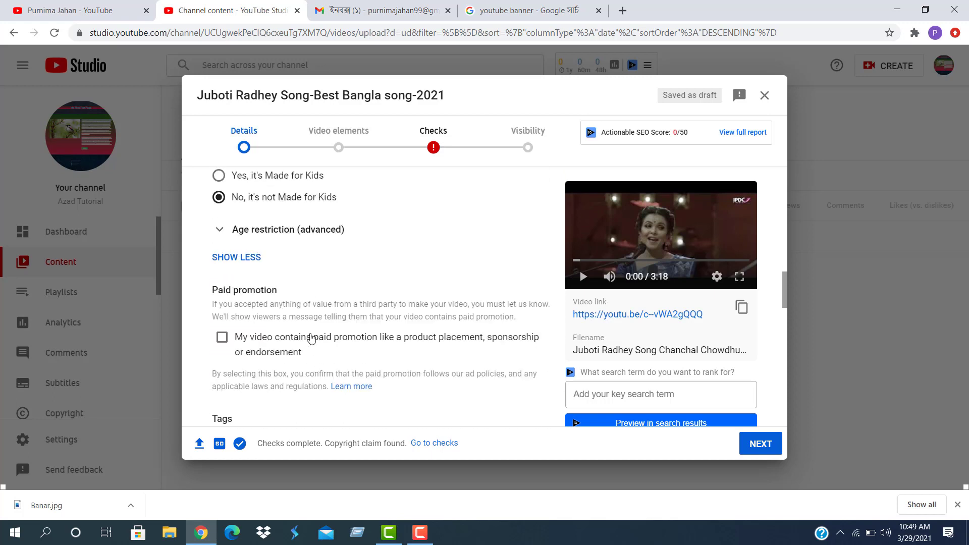
{"action": "scroll", "coordinate": [255, 353], "scroll_direction": "down", "scroll_amount": 4}
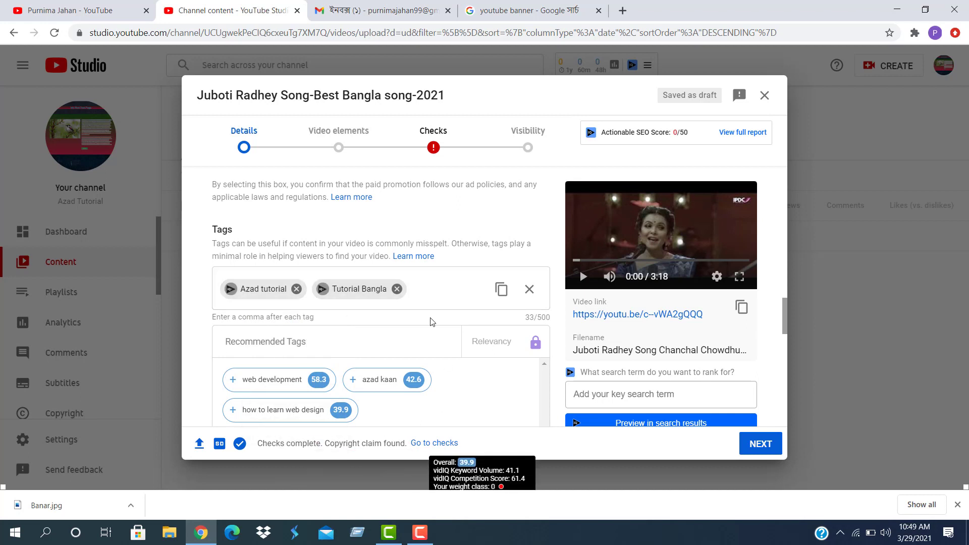
{"action": "scroll", "coordinate": [352, 322], "scroll_direction": "down", "scroll_amount": 3}
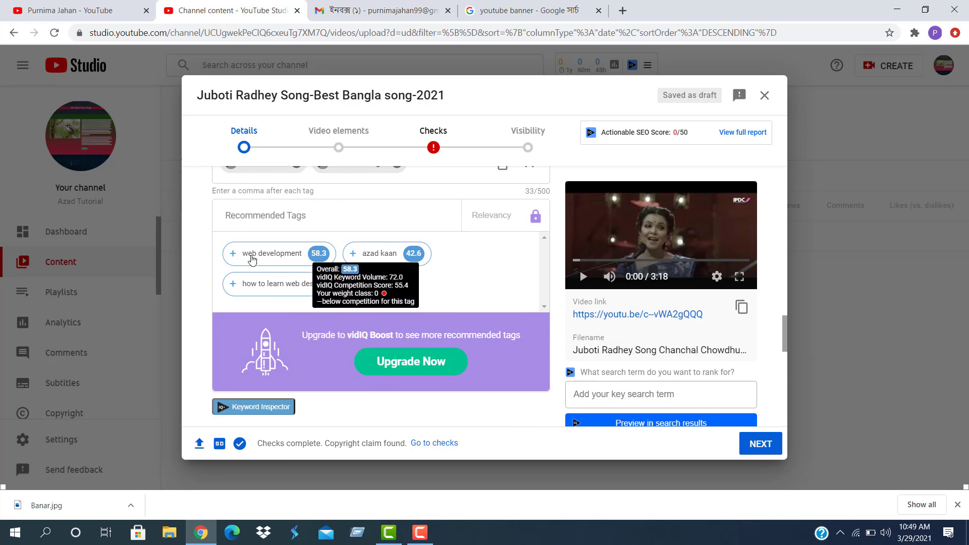
{"action": "mouse_move", "coordinate": [348, 295]}
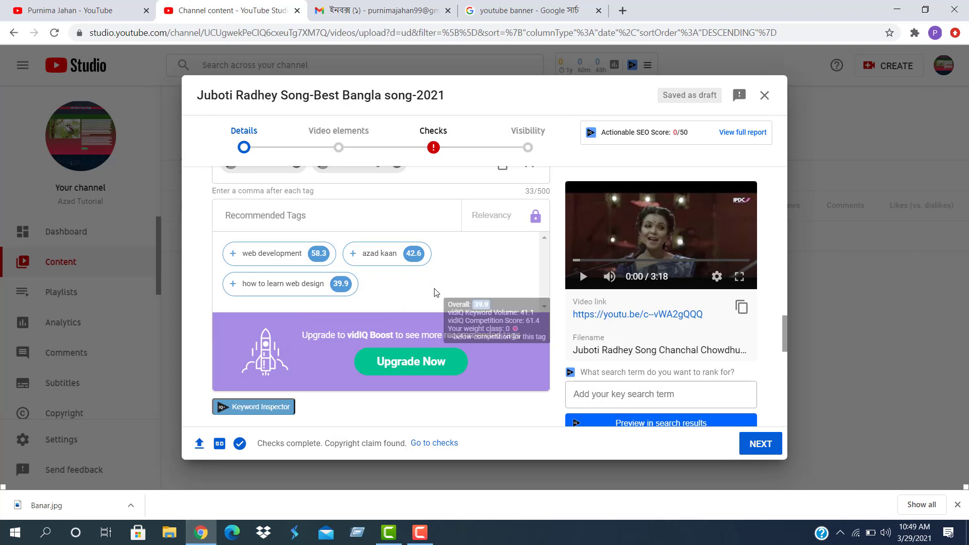
{"action": "scroll", "coordinate": [425, 305], "scroll_direction": "up", "scroll_amount": 3}
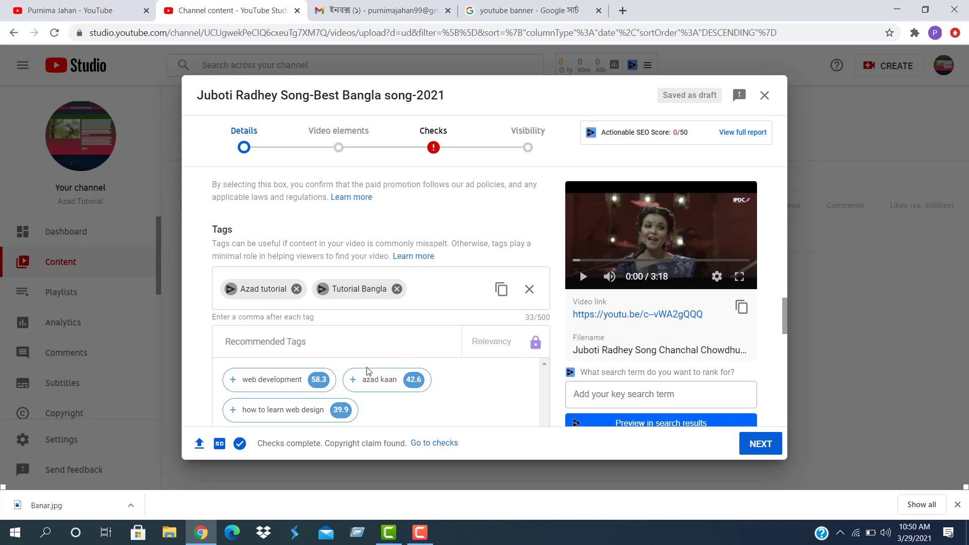
{"action": "mouse_move", "coordinate": [262, 383]}
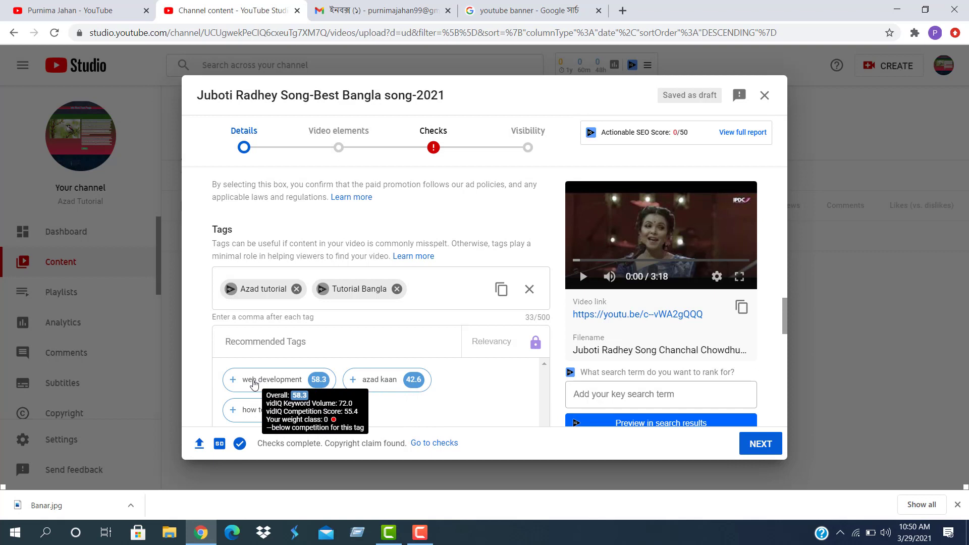
Research the keyword 'Best bangla' in vidIQ Keyword Inspector instead of azad kaan
{"action": "left_click", "coordinate": [385, 383]}
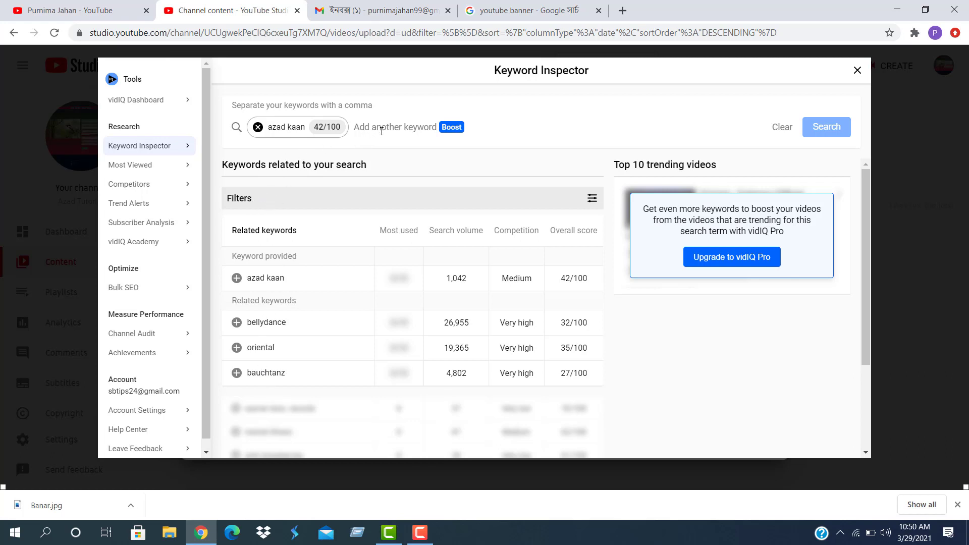
{"action": "left_click", "coordinate": [257, 127]}
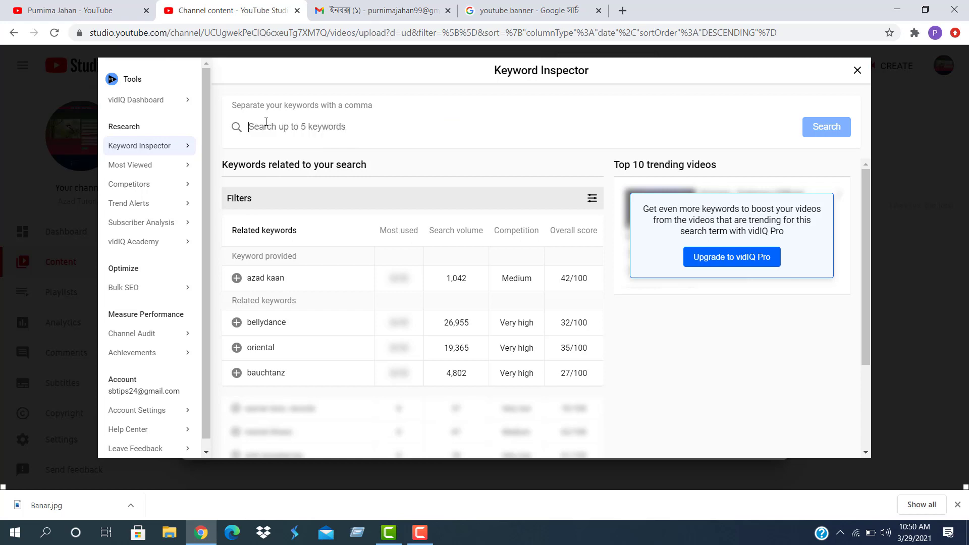
{"action": "type", "text": "Best"}
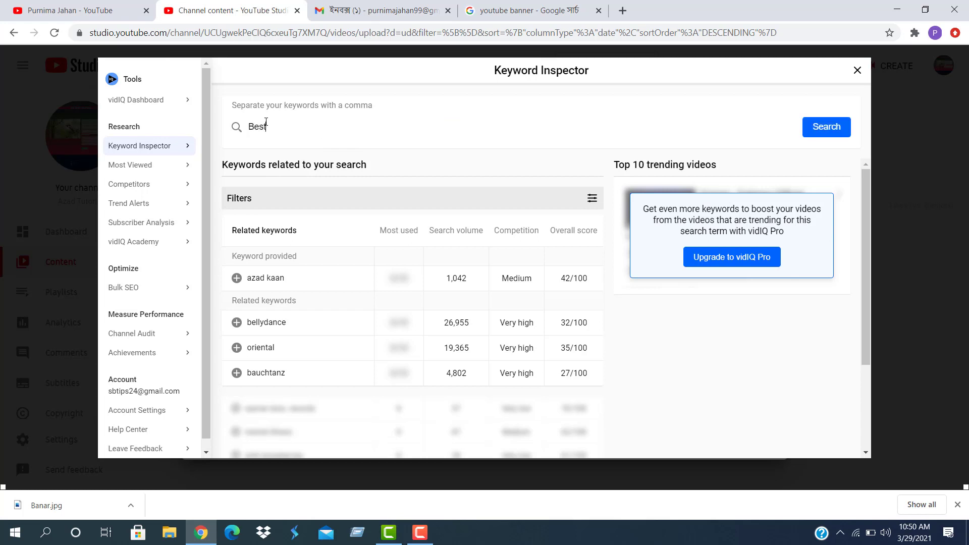
{"action": "type", "text": " bangla"}
{"action": "left_click", "coordinate": [838, 131]}
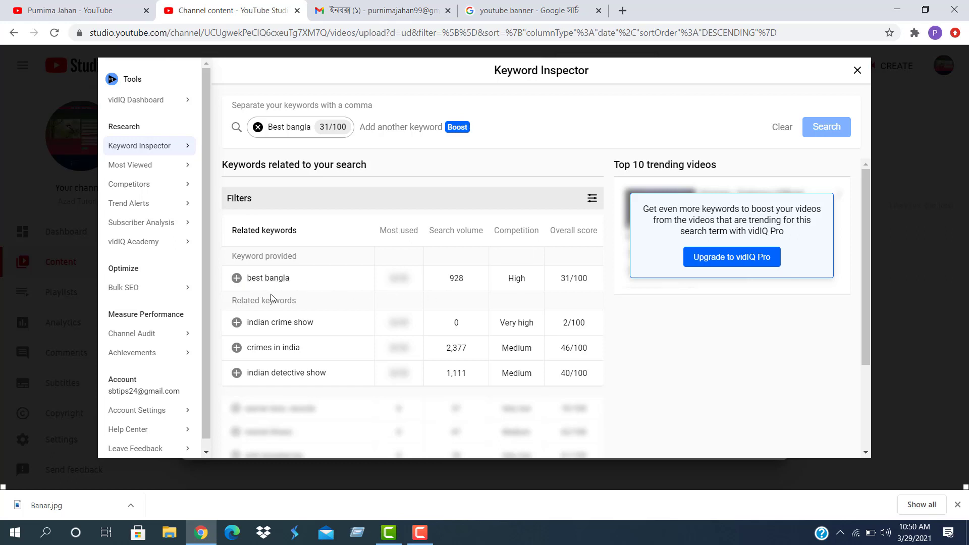
Add best bangla to the video's tags and open the keyword result filters
{"action": "left_click", "coordinate": [236, 279]}
{"action": "scroll", "coordinate": [419, 284], "scroll_direction": "down", "scroll_amount": 2}
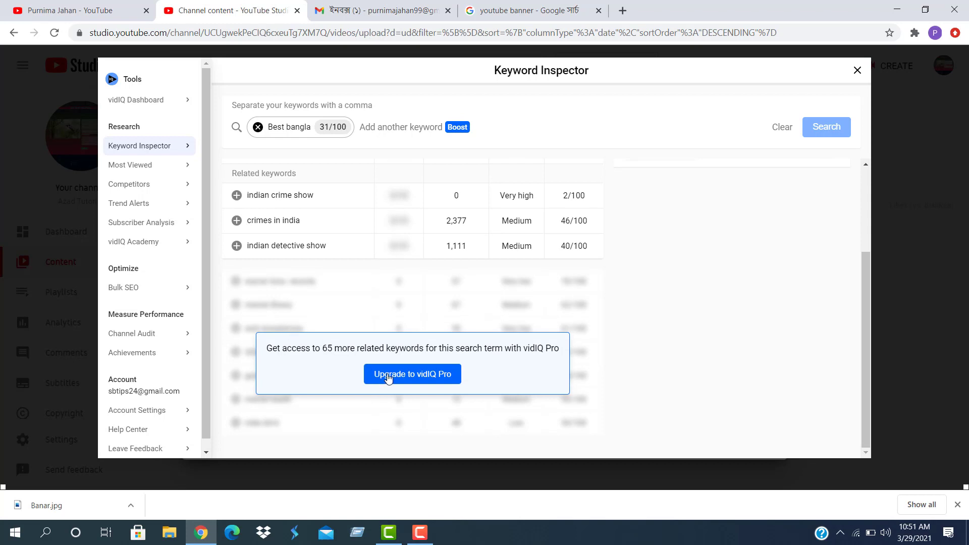
{"action": "scroll", "coordinate": [388, 374], "scroll_direction": "up", "scroll_amount": 2}
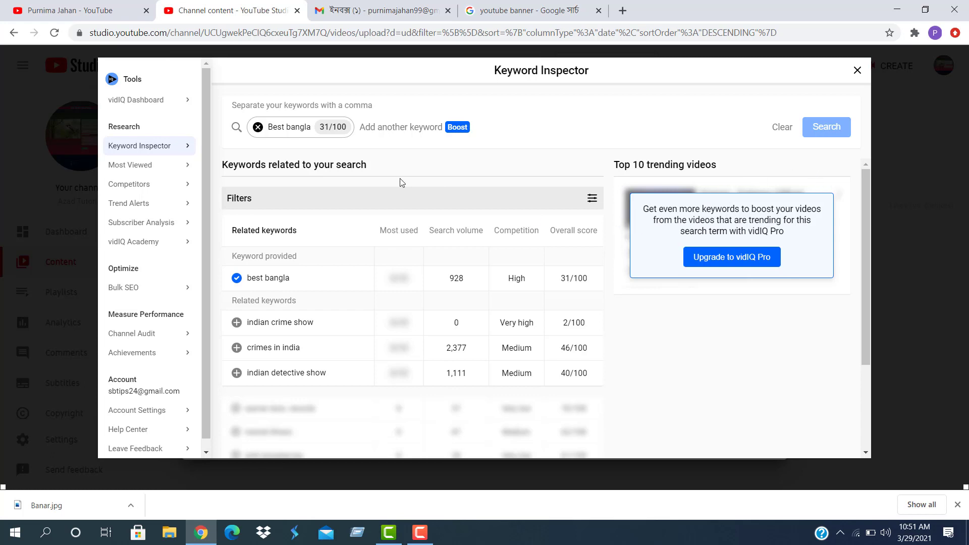
{"action": "left_click", "coordinate": [343, 197]}
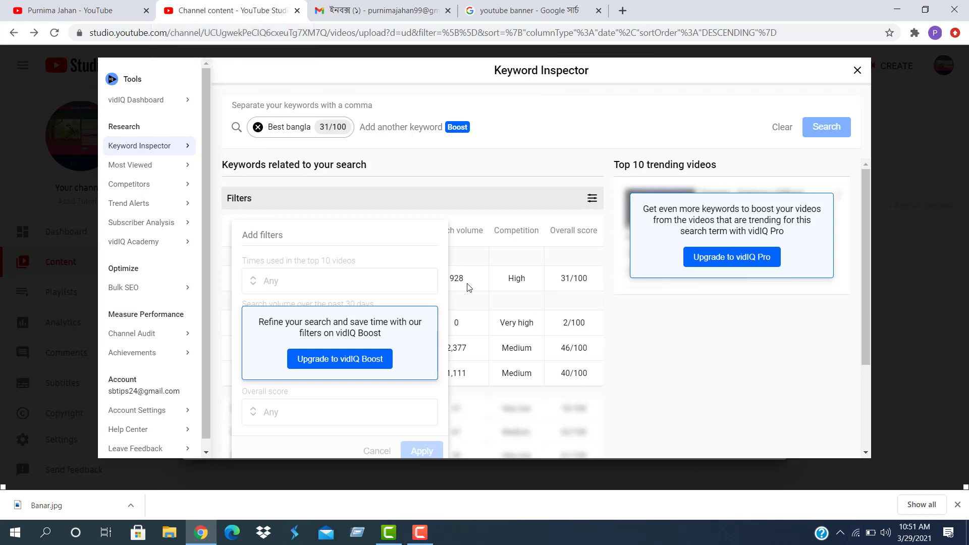
Close the Keyword Inspector and return to the upload Details step
{"action": "left_click", "coordinate": [420, 532]}
{"action": "left_click", "coordinate": [919, 485]}
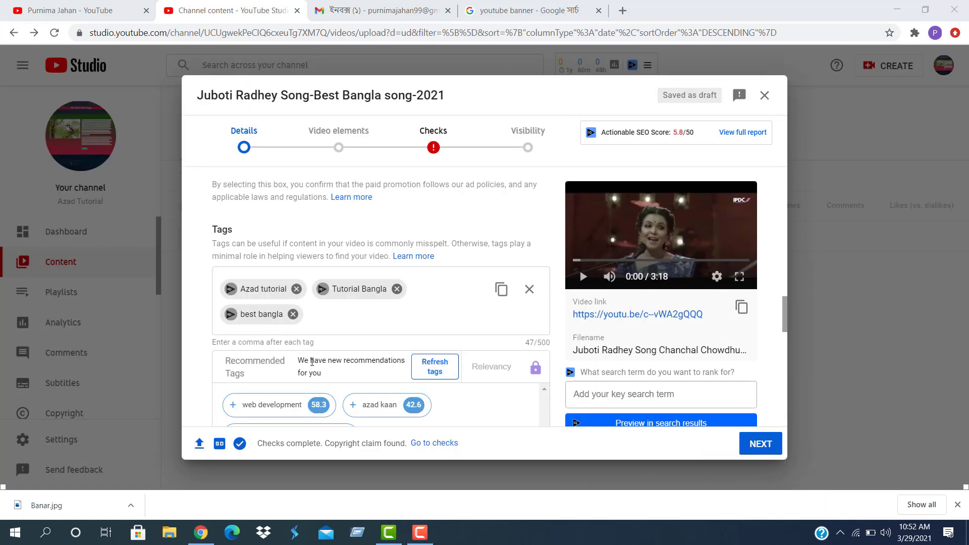
{"action": "scroll", "coordinate": [313, 361], "scroll_direction": "down", "scroll_amount": 3}
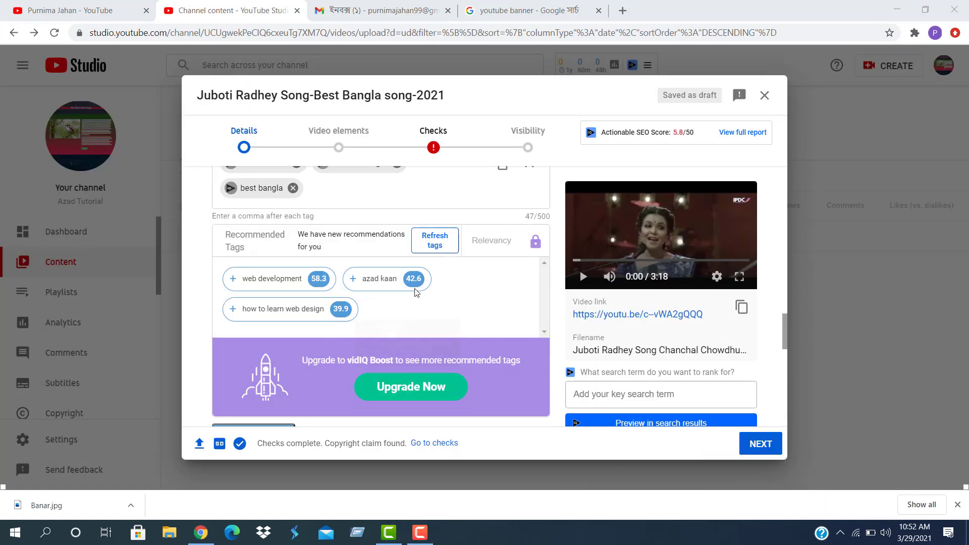
{"action": "scroll", "coordinate": [309, 252], "scroll_direction": "up", "scroll_amount": 1}
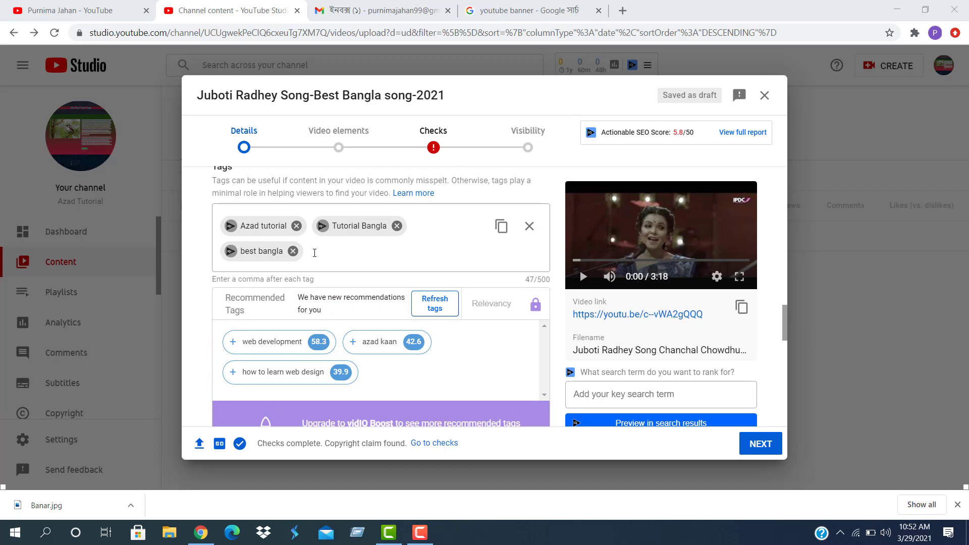
Add 'best music song' as a tag after best bangla
{"action": "left_click", "coordinate": [316, 252]}
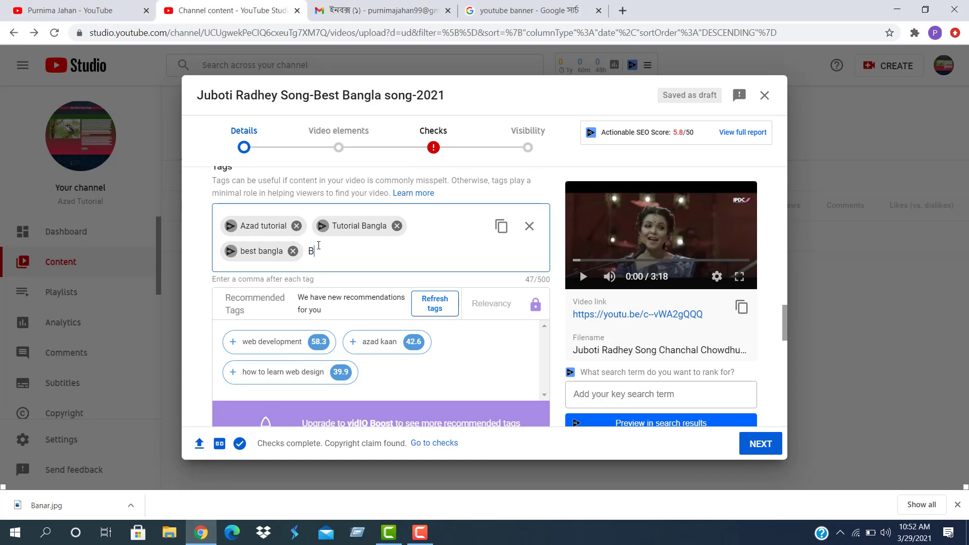
{"action": "type", "text": "Best"}
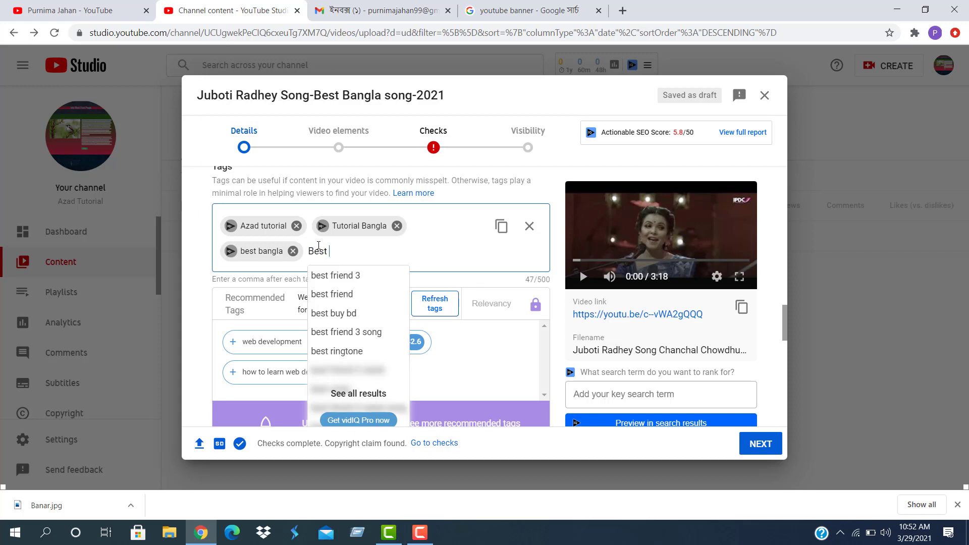
{"action": "type", "text": " music song"}
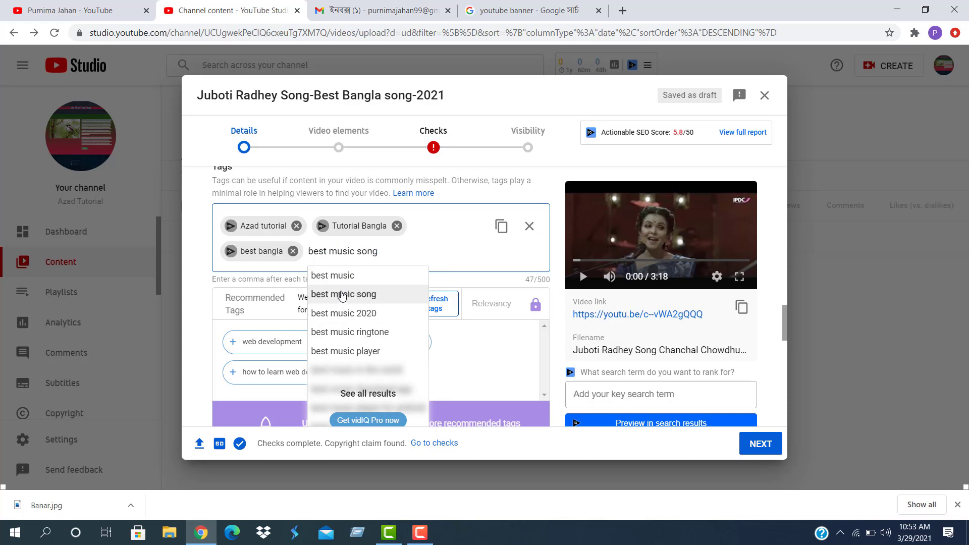
{"action": "left_click", "coordinate": [343, 295]}
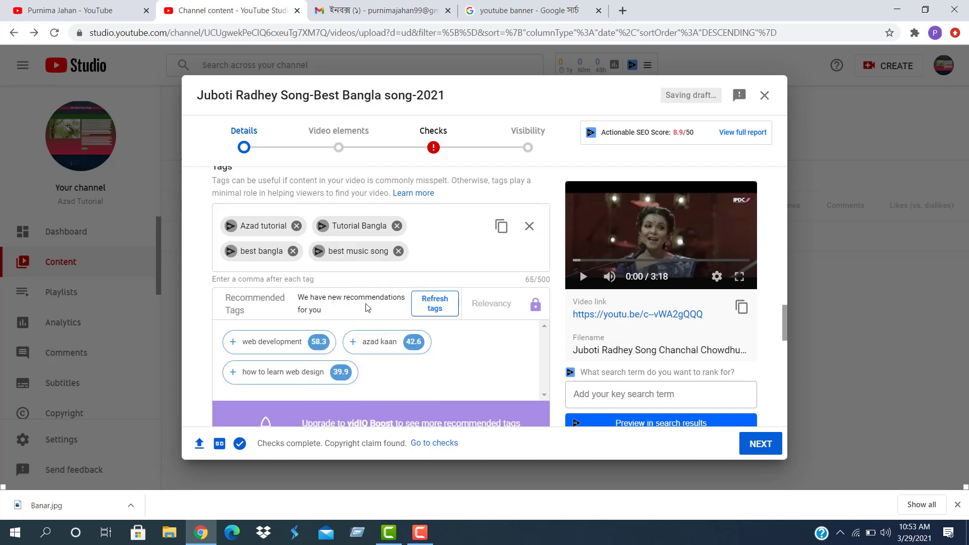
{"action": "scroll", "coordinate": [367, 308], "scroll_direction": "down", "scroll_amount": 3}
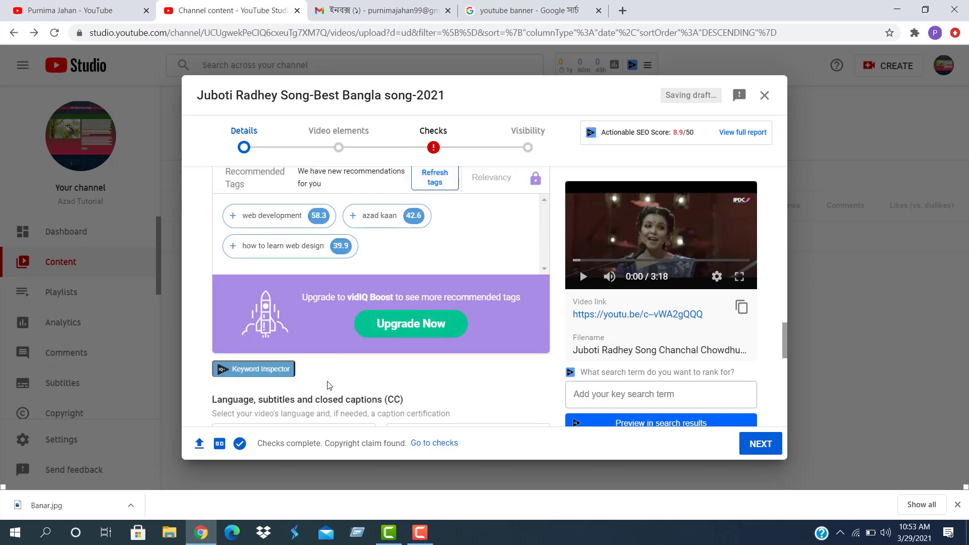
{"action": "scroll", "coordinate": [391, 355], "scroll_direction": "down", "scroll_amount": 4}
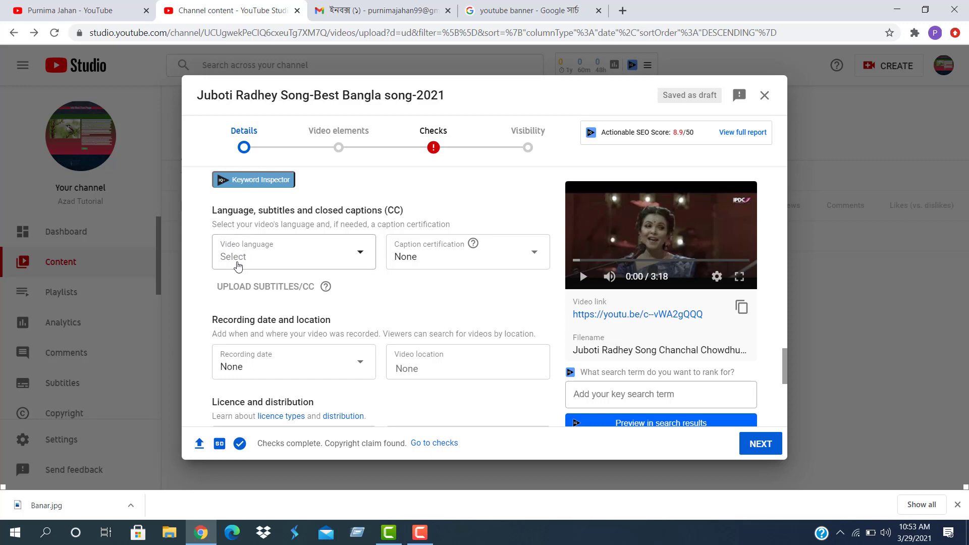
Browse the video language list and close it without choosing a language
{"action": "left_click", "coordinate": [419, 532]}
{"action": "left_click", "coordinate": [420, 533]}
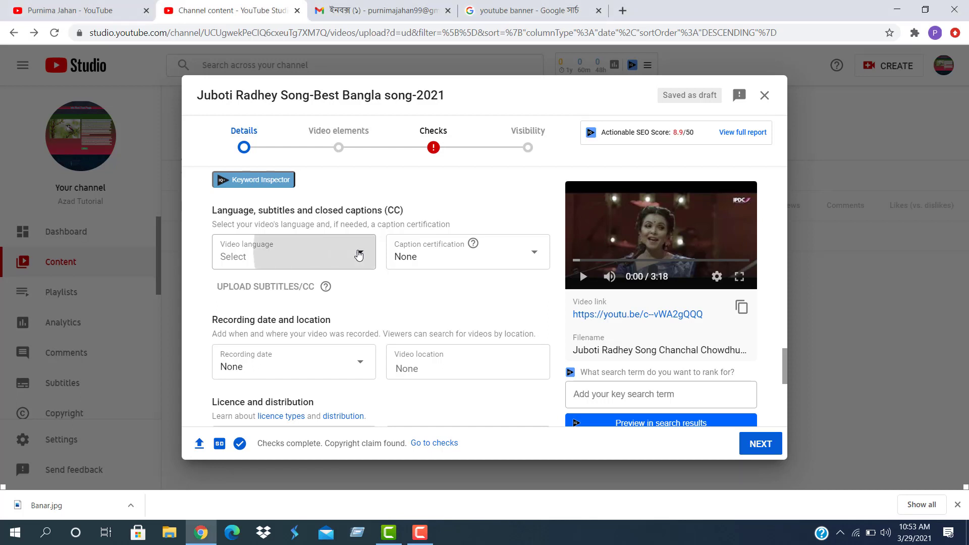
{"action": "left_click", "coordinate": [359, 255]}
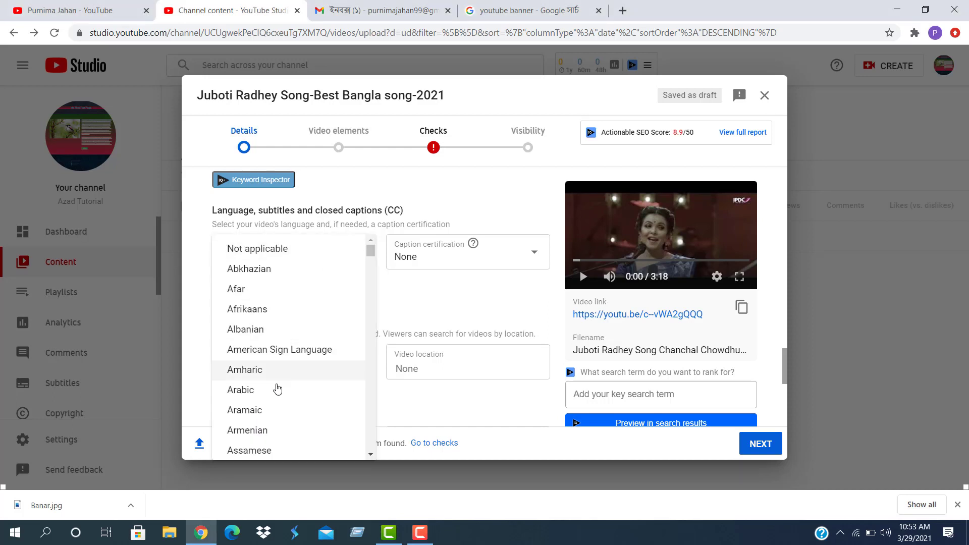
{"action": "scroll", "coordinate": [277, 415], "scroll_direction": "down", "scroll_amount": 3}
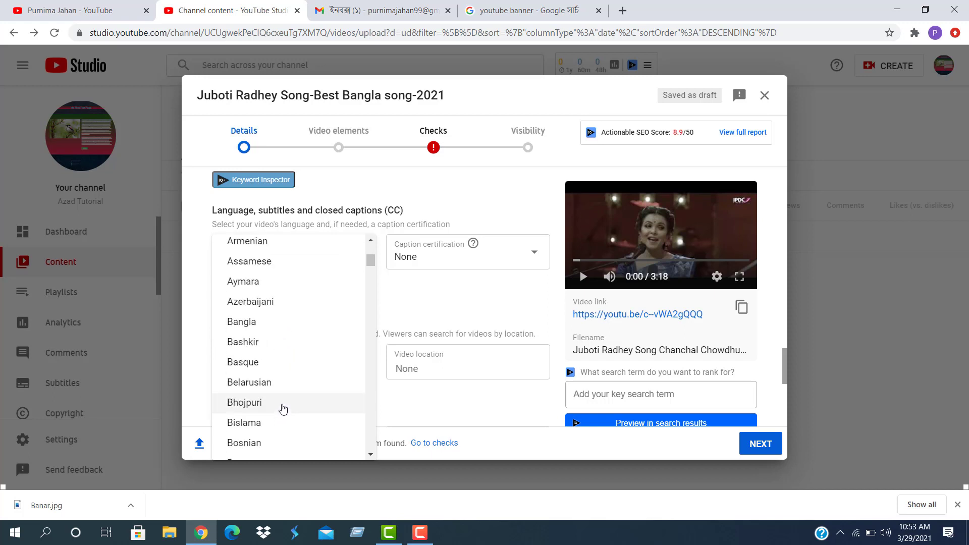
{"action": "scroll", "coordinate": [283, 373], "scroll_direction": "up", "scroll_amount": 3}
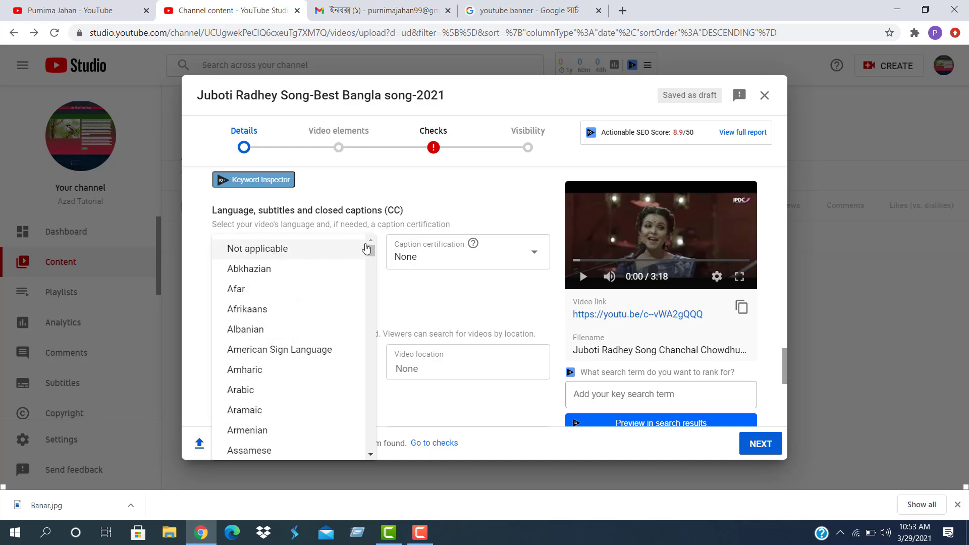
{"action": "left_click", "coordinate": [483, 198]}
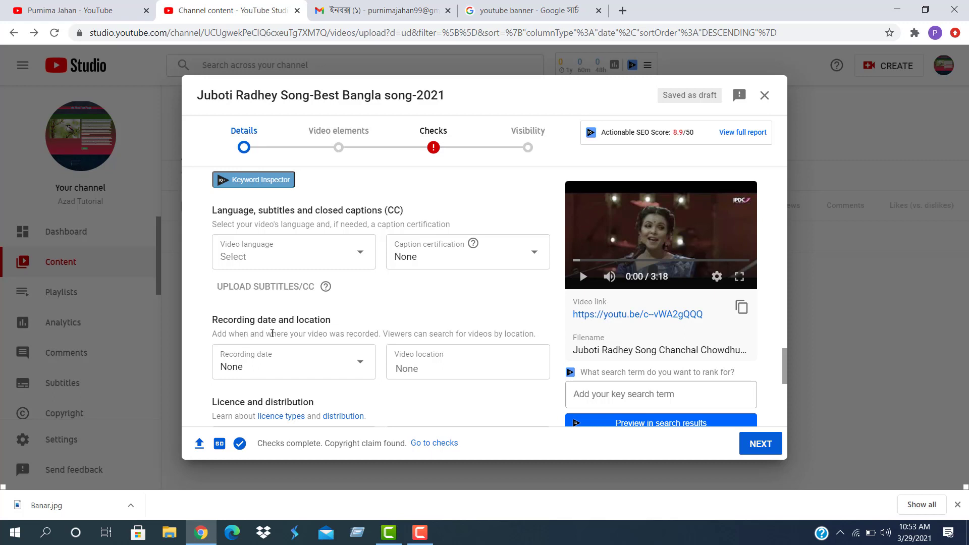
Change the video category from People and blogs to Music
{"action": "scroll", "coordinate": [317, 353], "scroll_direction": "down", "scroll_amount": 3}
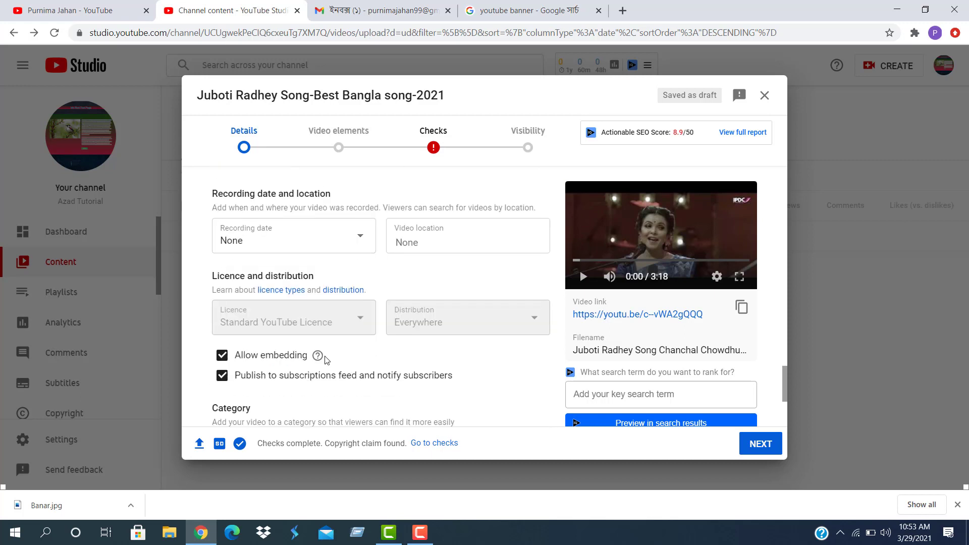
{"action": "scroll", "coordinate": [346, 333], "scroll_direction": "down", "scroll_amount": 3}
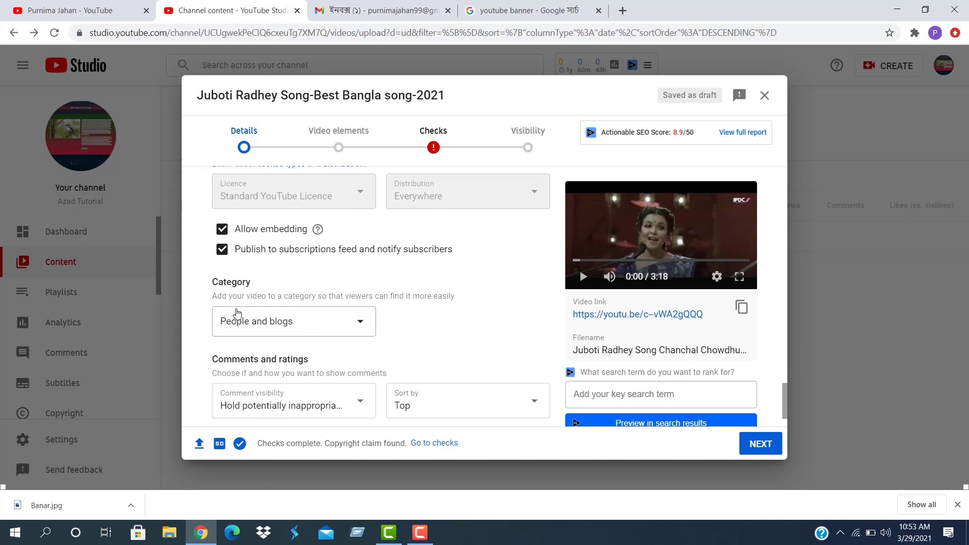
{"action": "left_click", "coordinate": [362, 326]}
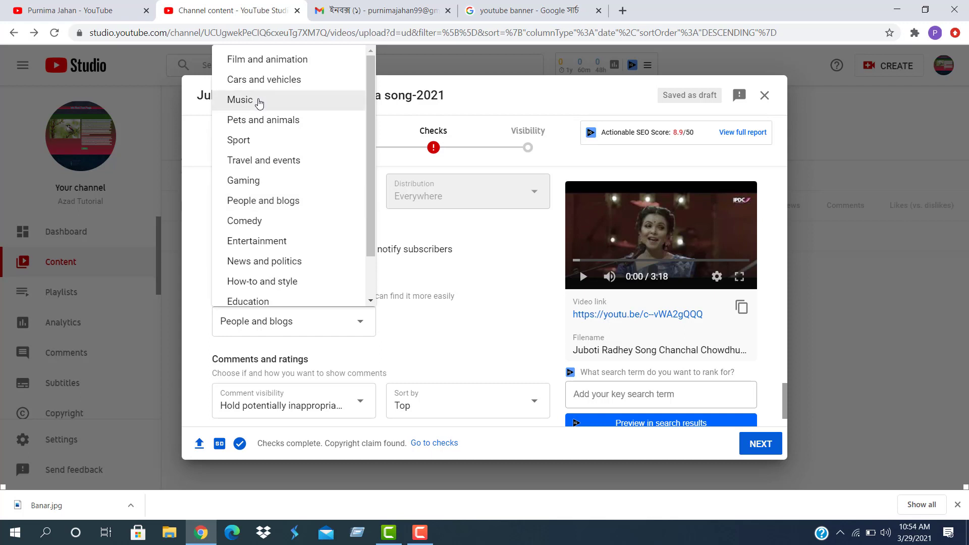
{"action": "left_click", "coordinate": [259, 104]}
{"action": "scroll", "coordinate": [345, 393], "scroll_direction": "down", "scroll_amount": 1}
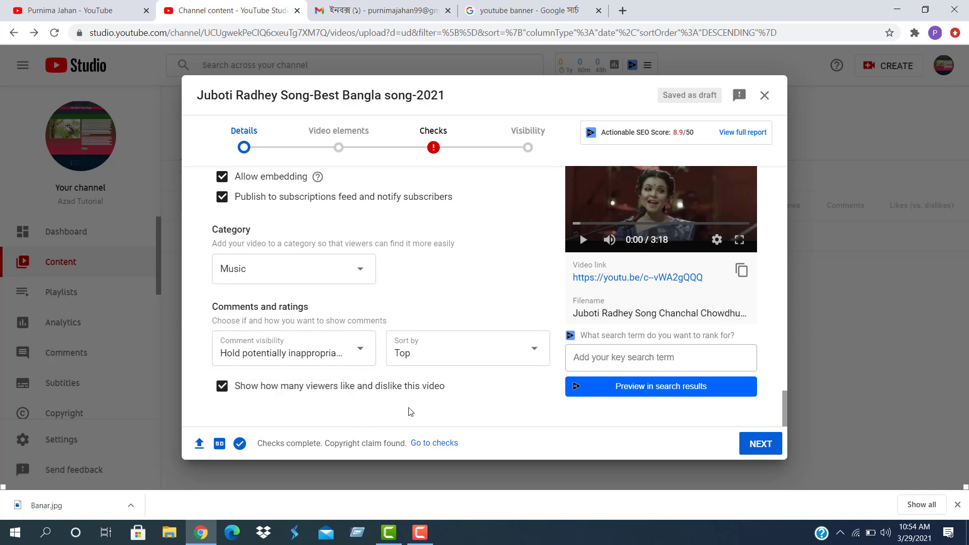
{"action": "scroll", "coordinate": [413, 404], "scroll_direction": "up", "scroll_amount": 4}
{"action": "scroll", "coordinate": [415, 397], "scroll_direction": "up", "scroll_amount": 15}
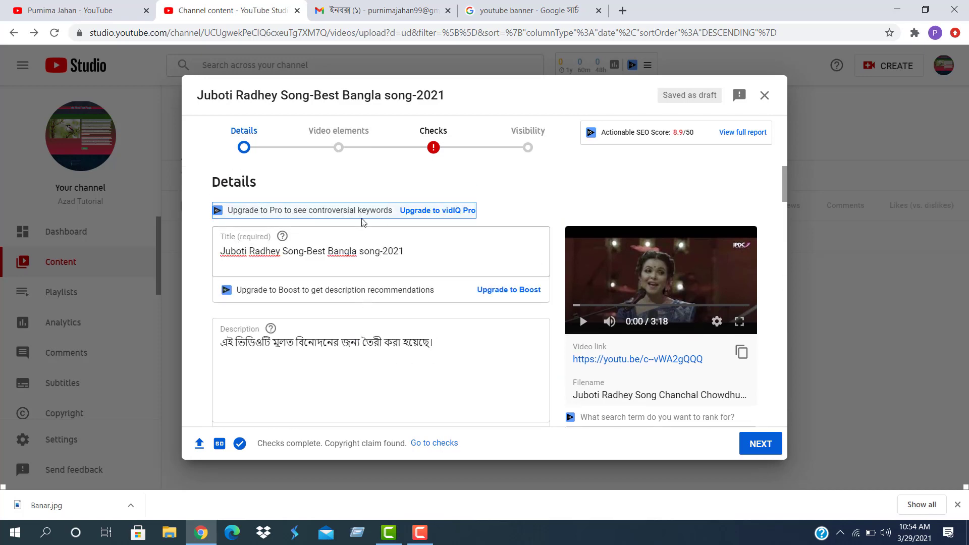
Advance the upload to the Video elements step and close the YouTube channel tab
{"action": "left_click", "coordinate": [351, 250]}
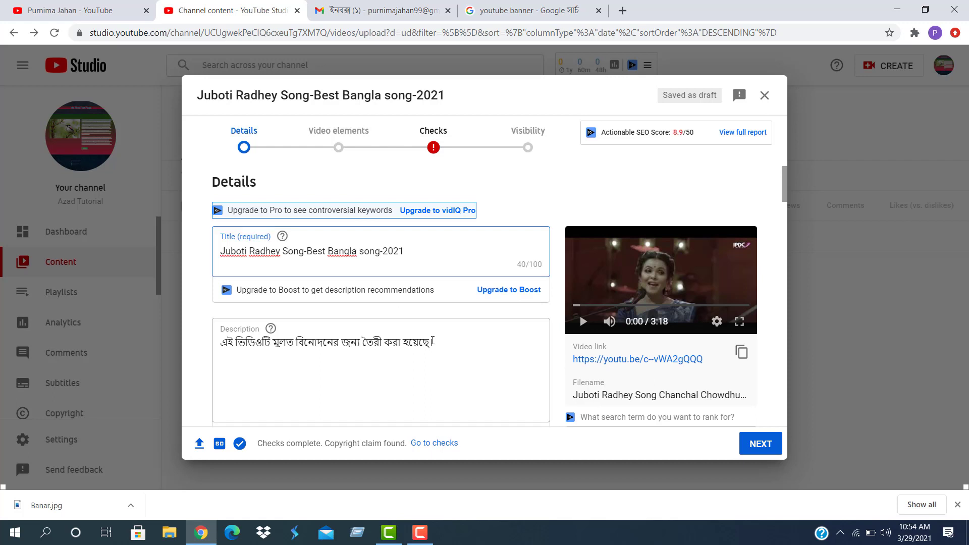
{"action": "left_click", "coordinate": [438, 346]}
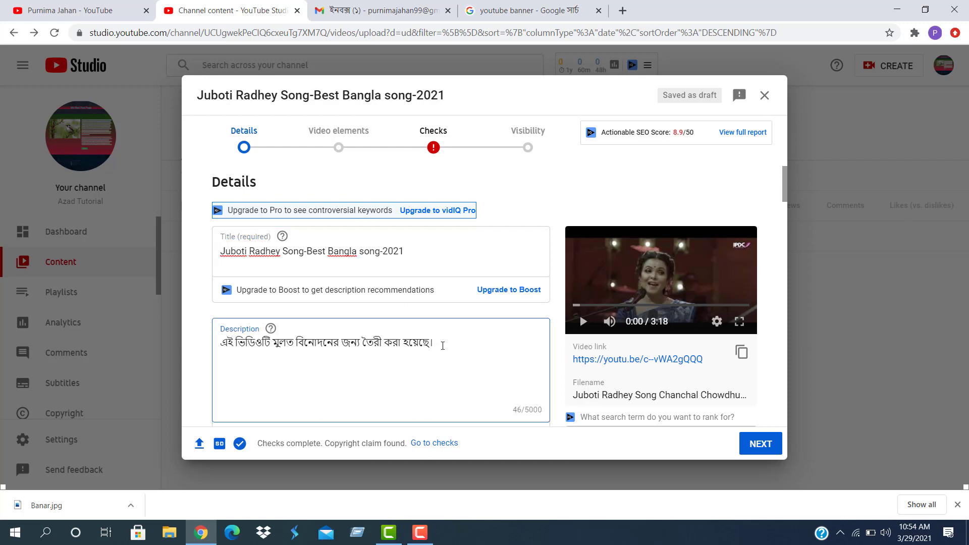
{"action": "scroll", "coordinate": [437, 343], "scroll_direction": "down", "scroll_amount": 3}
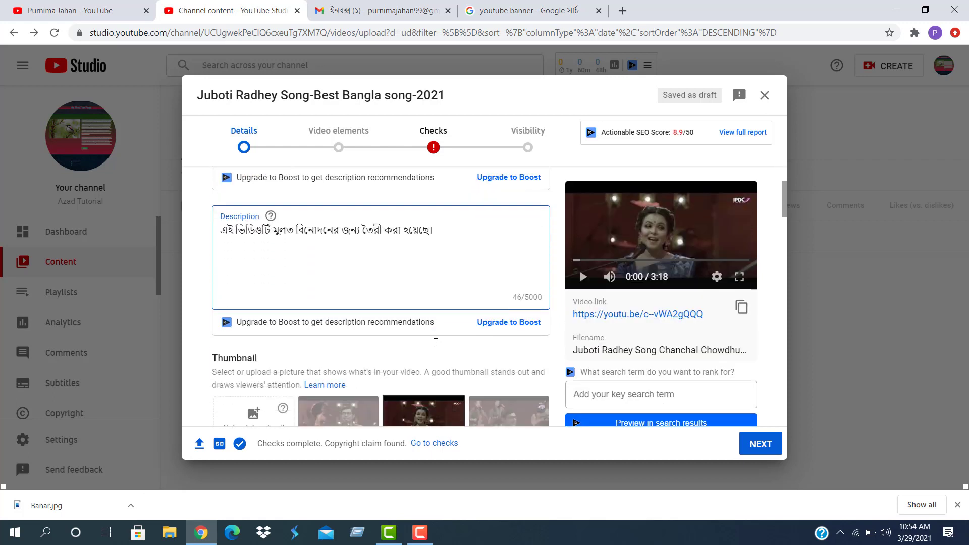
{"action": "scroll", "coordinate": [423, 380], "scroll_direction": "down", "scroll_amount": 4}
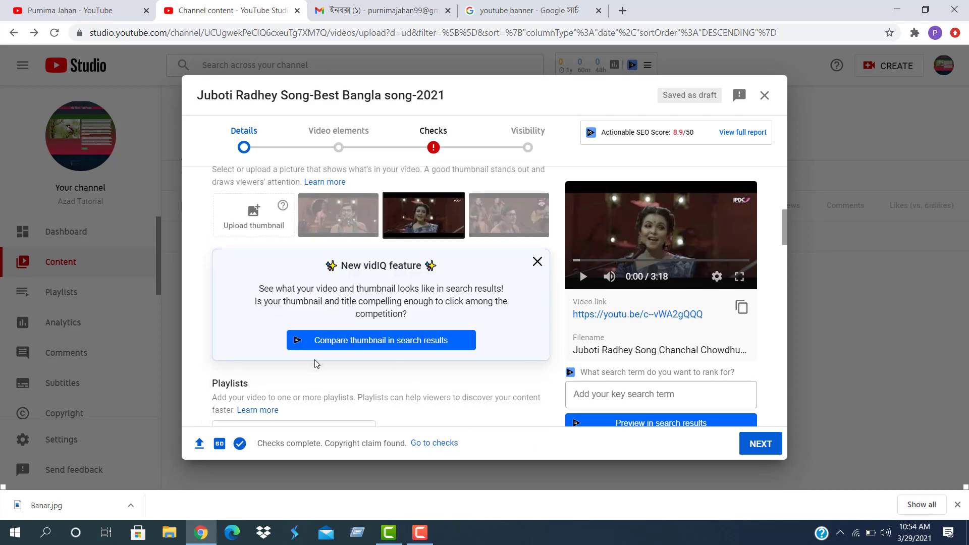
{"action": "left_click", "coordinate": [760, 444]}
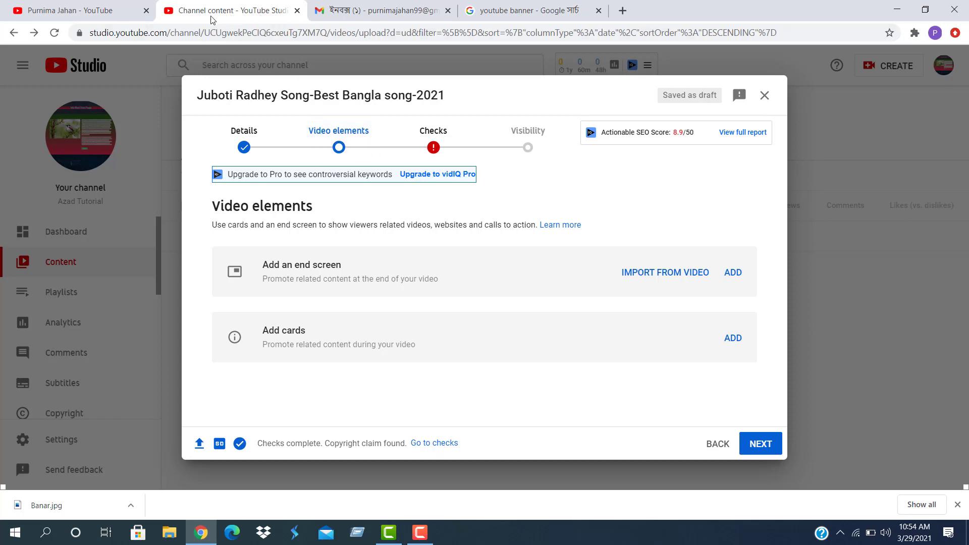
{"action": "left_click", "coordinate": [101, 11]}
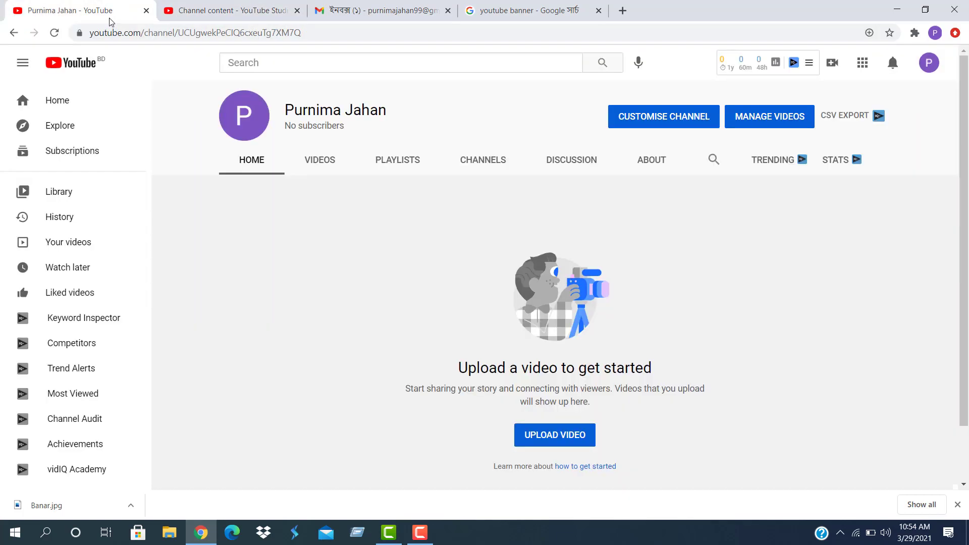
{"action": "left_click", "coordinate": [146, 11]}
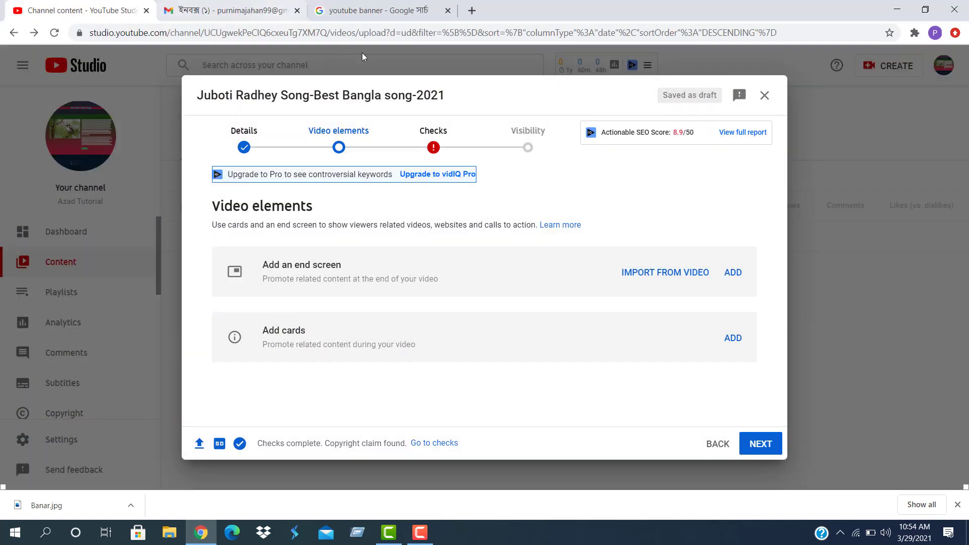
Open YouTube in a new tab and start the Amay Prosno Koray Neel Dhrubo Tara video
{"action": "left_click", "coordinate": [472, 10]}
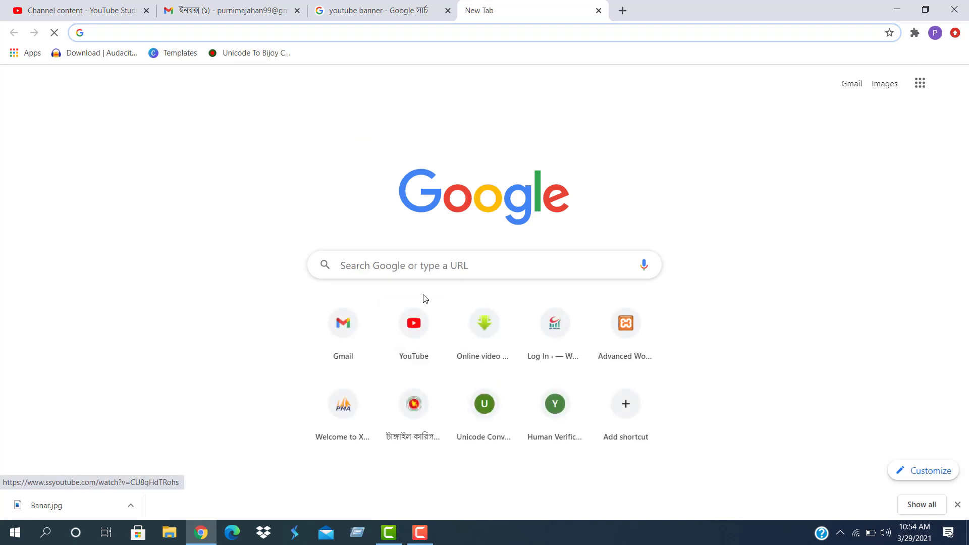
{"action": "left_click", "coordinate": [426, 330]}
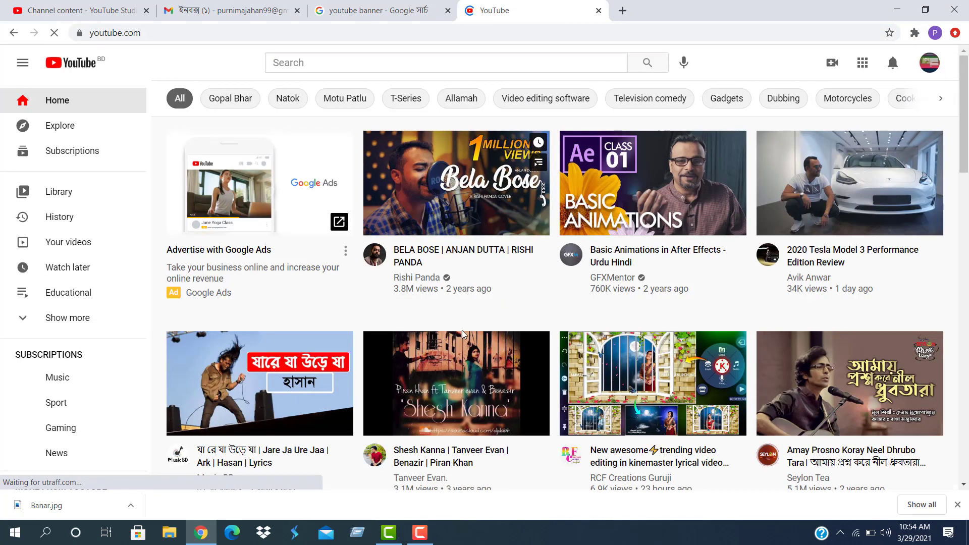
{"action": "left_click", "coordinate": [820, 412]}
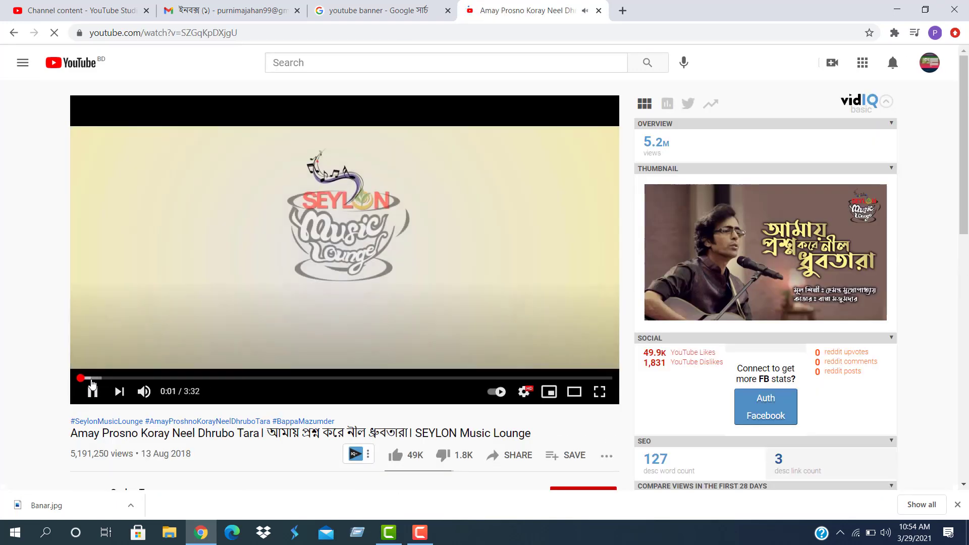
Skip the video ahead through 2:32, 3:04, 3:18 and 3:26 to its 3:32 end
{"action": "left_click_drag", "start_coordinate": [82, 379], "coordinate": [464, 382]}
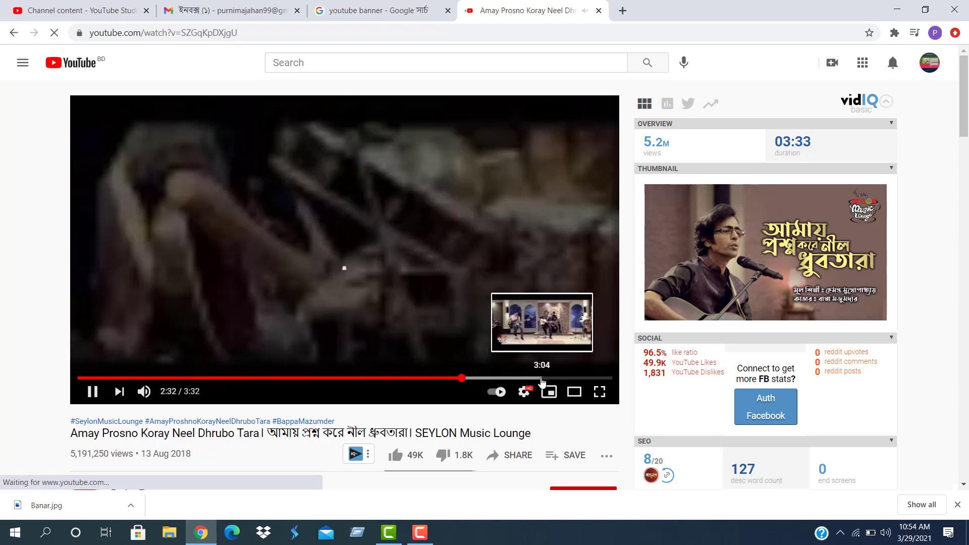
{"action": "left_click", "coordinate": [541, 380]}
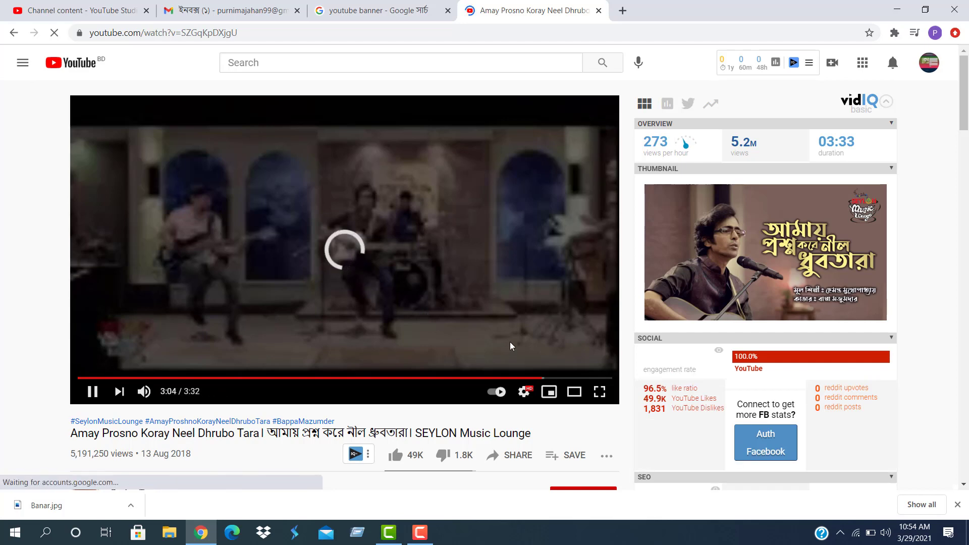
{"action": "left_click", "coordinate": [577, 379]}
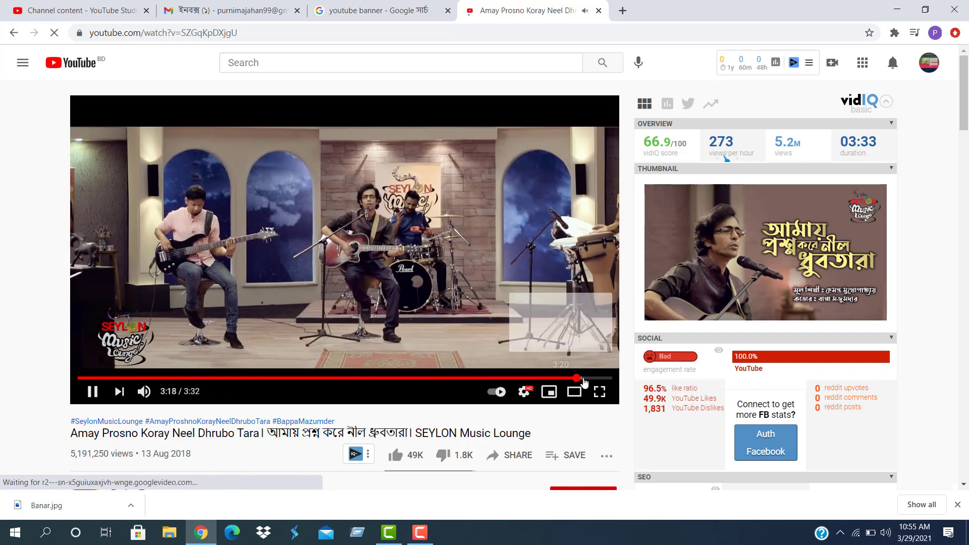
{"action": "left_click", "coordinate": [592, 382]}
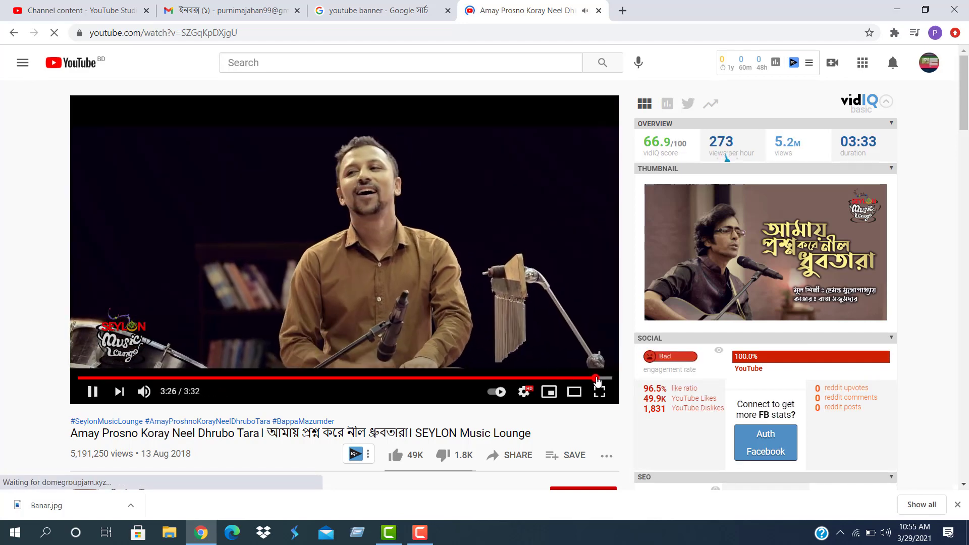
{"action": "left_click", "coordinate": [597, 380]}
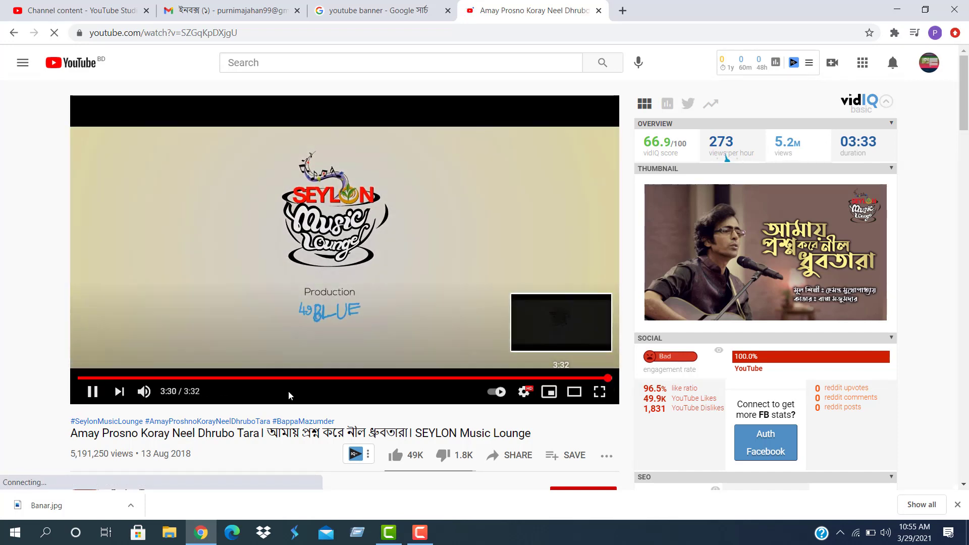
{"action": "left_click", "coordinate": [92, 392]}
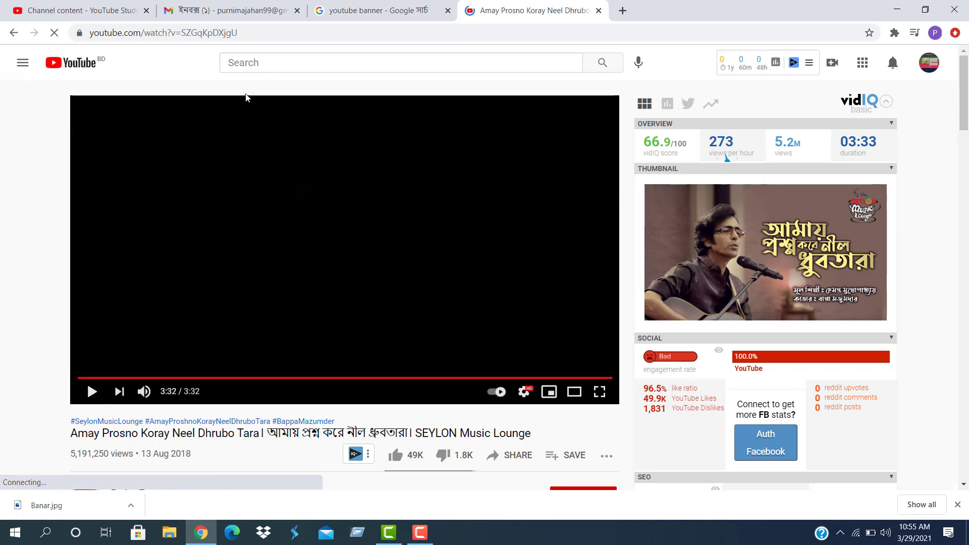
{"action": "left_click", "coordinate": [258, 67]}
Search YouTube for 'sb tips 24' and open the second result
{"action": "type", "text": "sb"}
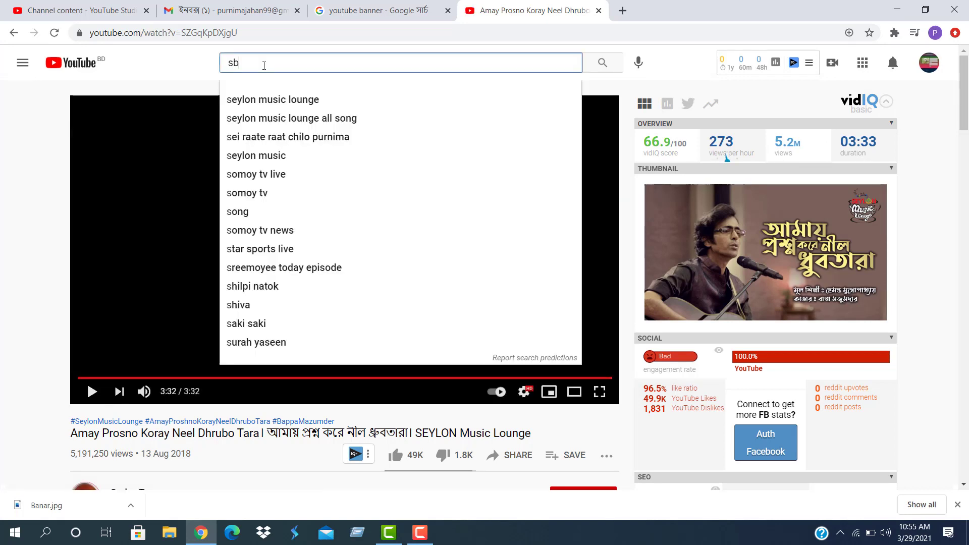
{"action": "type", "text": " tips "}
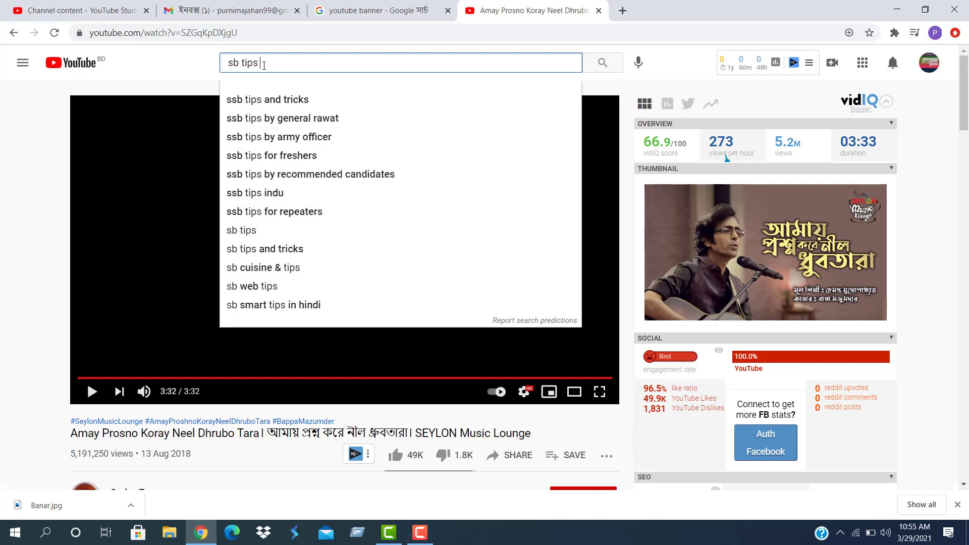
{"action": "type", "text": "24"}
{"action": "key", "text": "Return"}
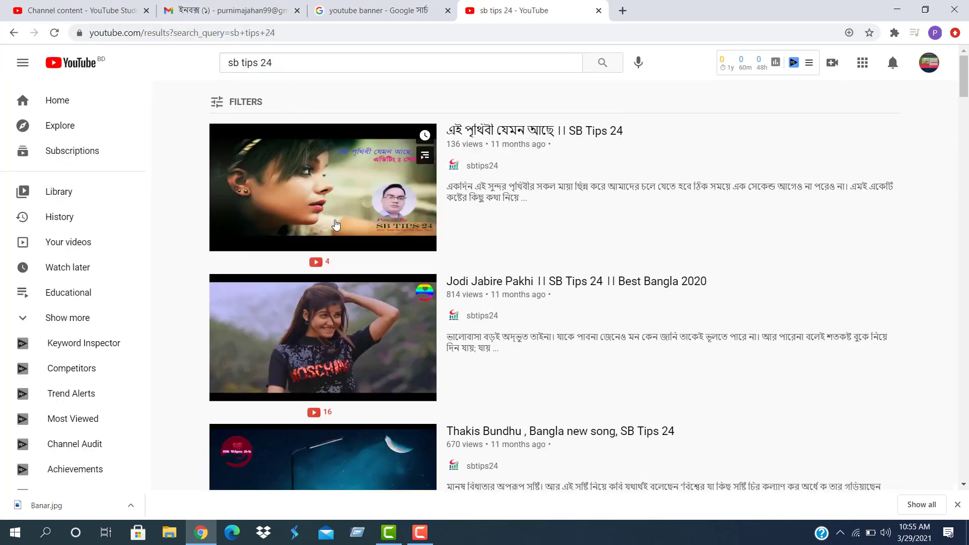
{"action": "scroll", "coordinate": [357, 260], "scroll_direction": "down", "scroll_amount": 5}
{"action": "scroll", "coordinate": [376, 347], "scroll_direction": "down", "scroll_amount": 5}
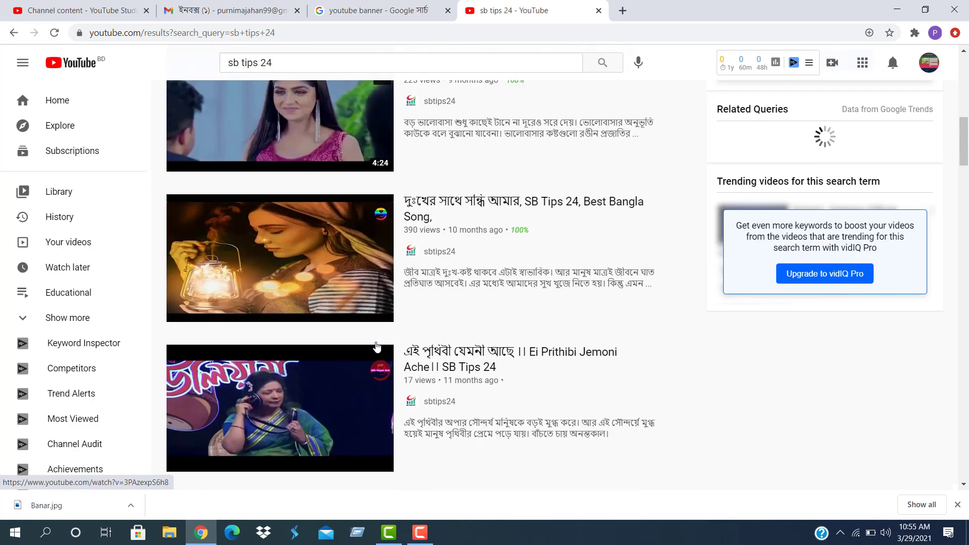
{"action": "scroll", "coordinate": [358, 363], "scroll_direction": "up", "scroll_amount": 2}
{"action": "scroll", "coordinate": [334, 382], "scroll_direction": "up", "scroll_amount": 3}
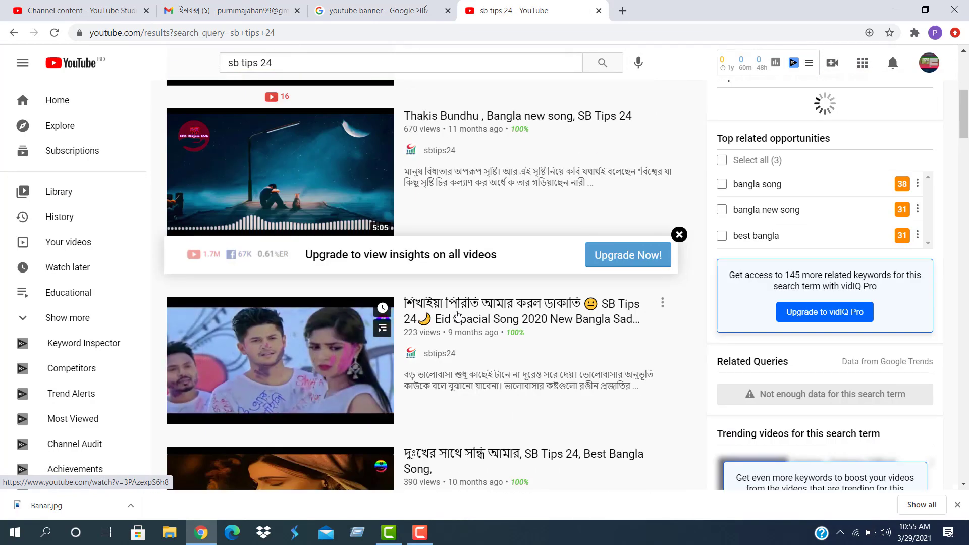
{"action": "left_click", "coordinate": [335, 382]}
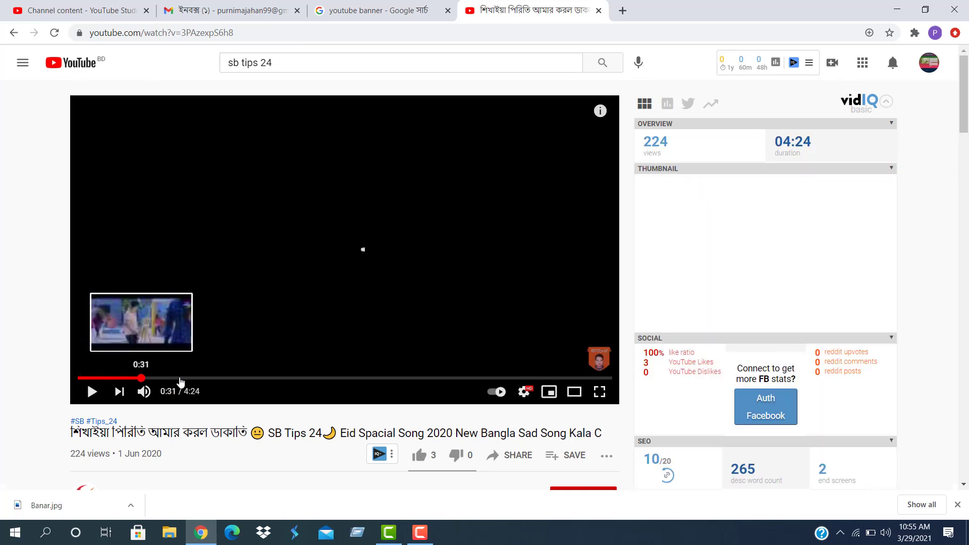
Skip the video past 2:40 to near its end to reveal the end-screen suggestions
{"action": "left_click", "coordinate": [401, 378]}
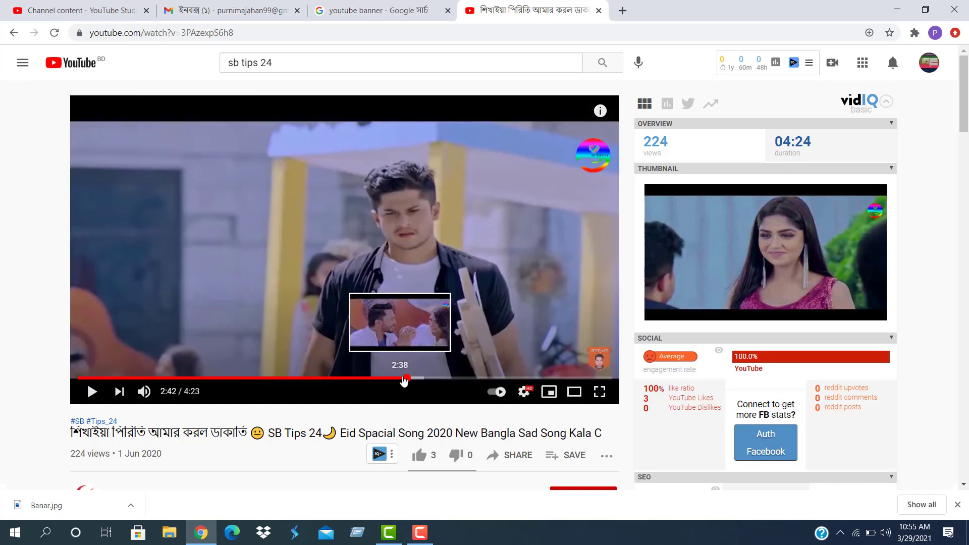
{"action": "left_click_drag", "start_coordinate": [453, 376], "coordinate": [588, 381]}
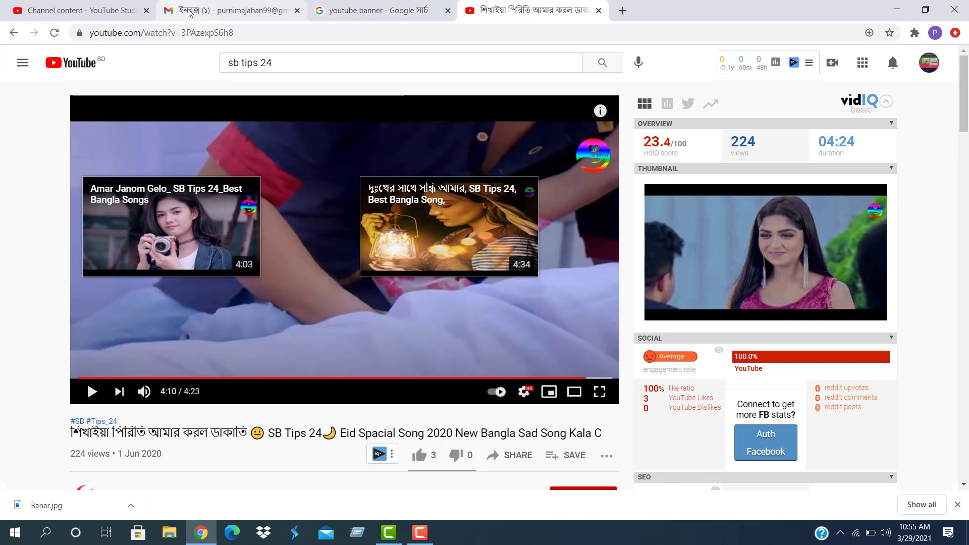
{"action": "left_click", "coordinate": [97, 10]}
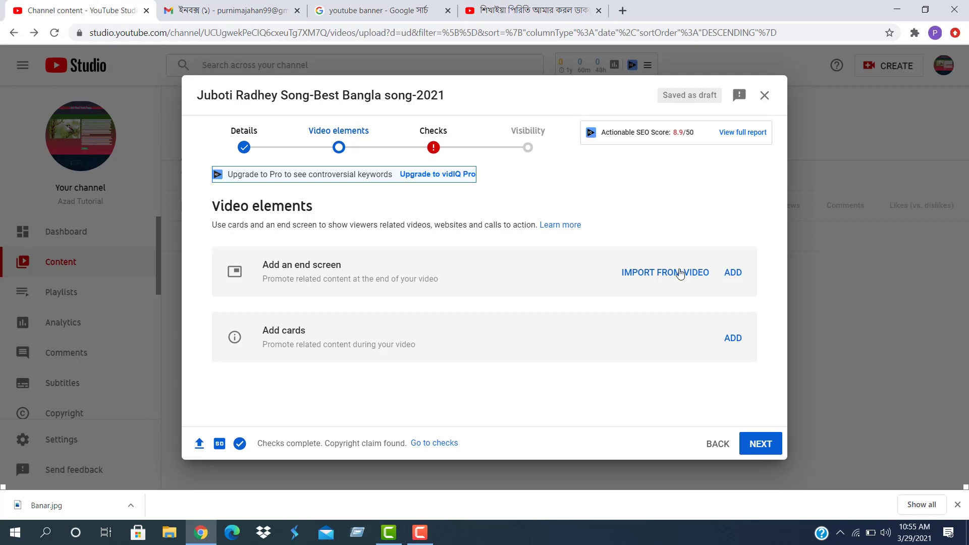
Add an end screen using the '1 video, 1 subscribe' template and save it
{"action": "left_click", "coordinate": [734, 276]}
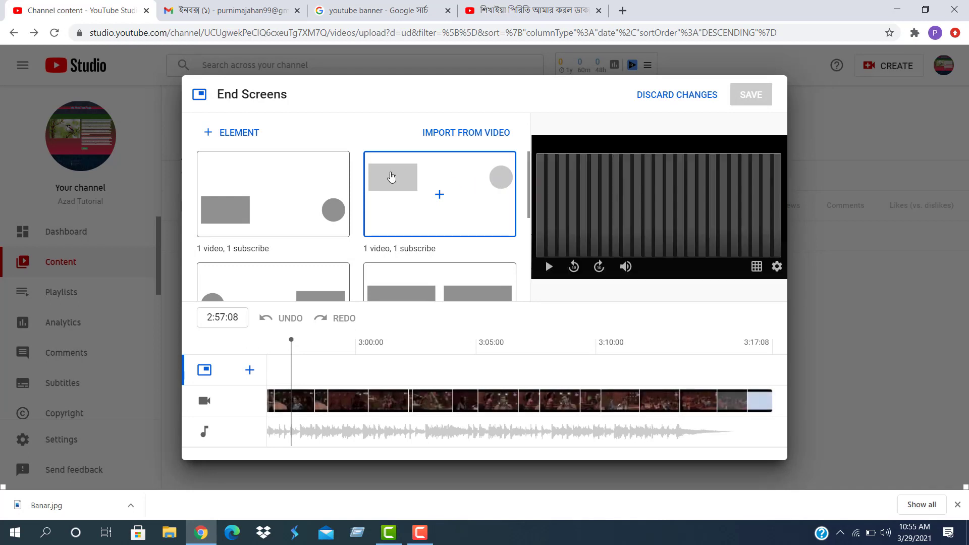
{"action": "scroll", "coordinate": [391, 180], "scroll_direction": "down", "scroll_amount": 3}
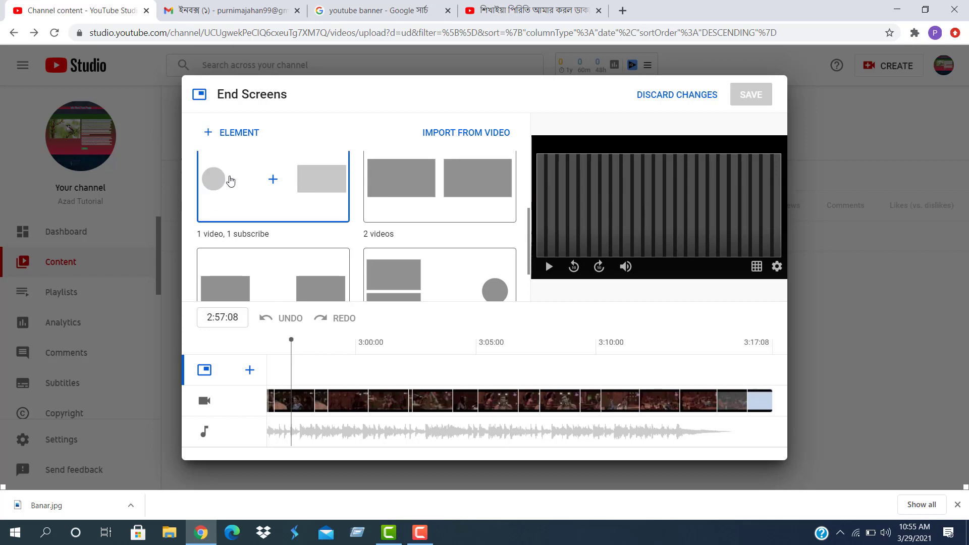
{"action": "scroll", "coordinate": [320, 184], "scroll_direction": "down", "scroll_amount": 1}
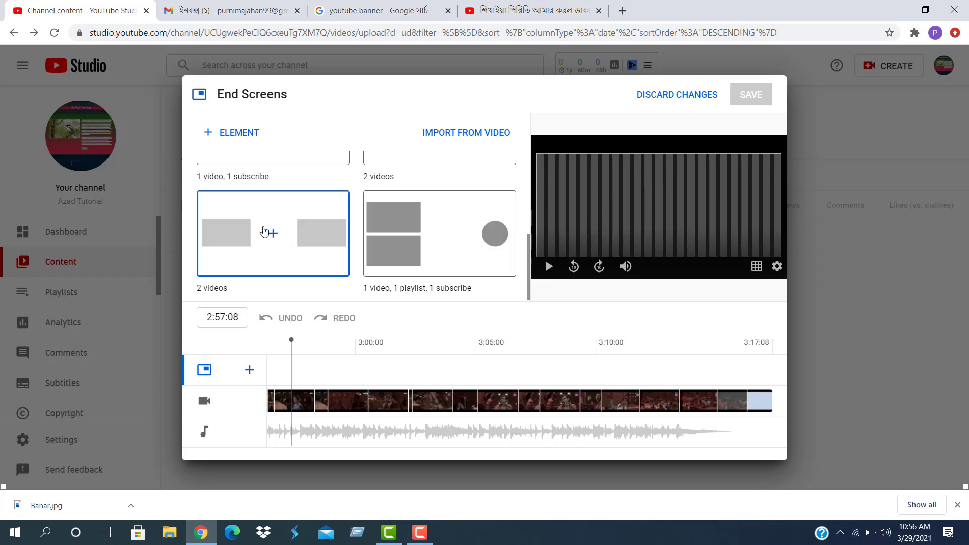
{"action": "scroll", "coordinate": [253, 227], "scroll_direction": "up", "scroll_amount": 2}
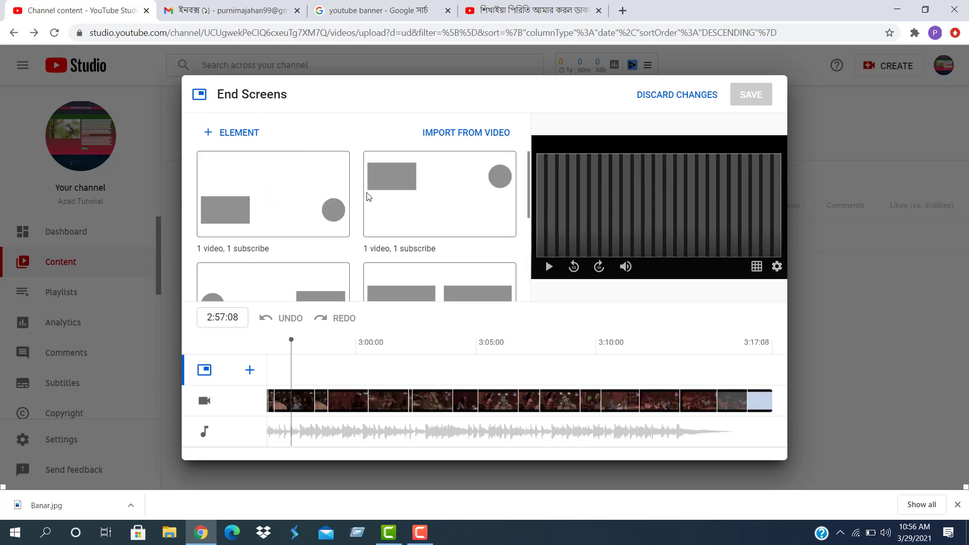
{"action": "left_click", "coordinate": [416, 190]}
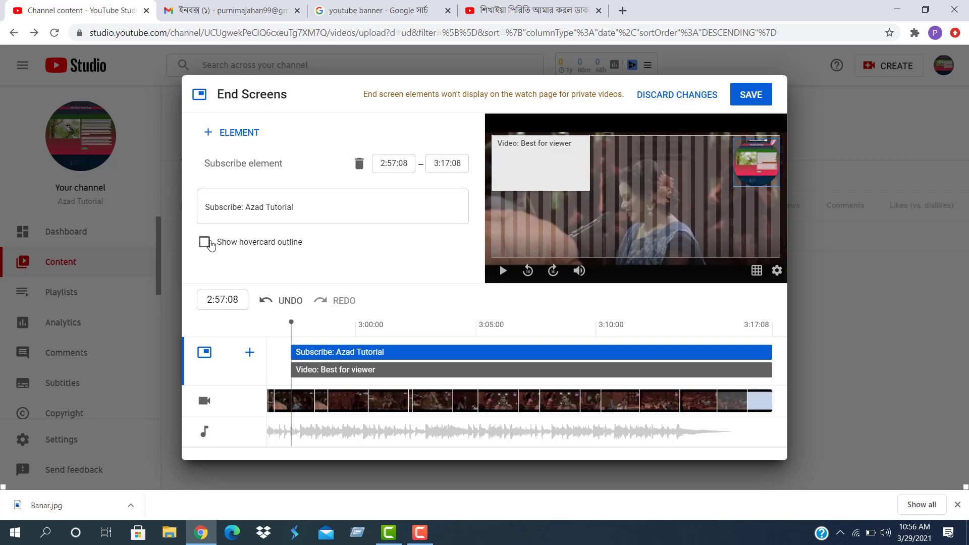
{"action": "left_click", "coordinate": [204, 242]}
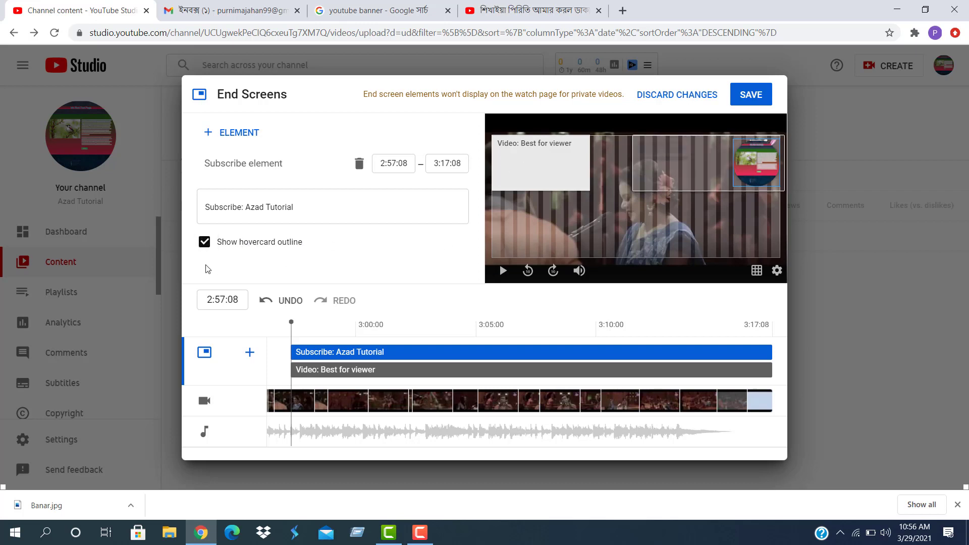
{"action": "left_click", "coordinate": [204, 243]}
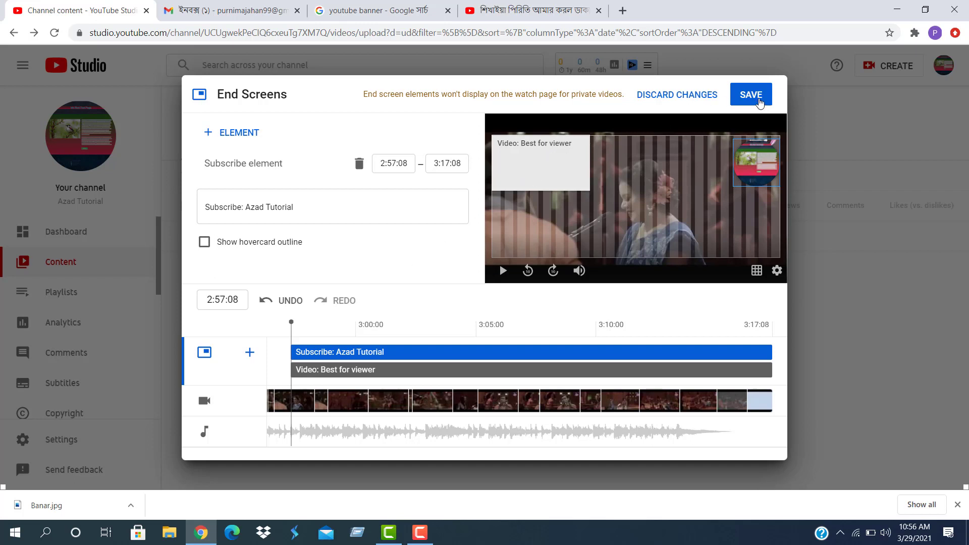
{"action": "left_click", "coordinate": [755, 98]}
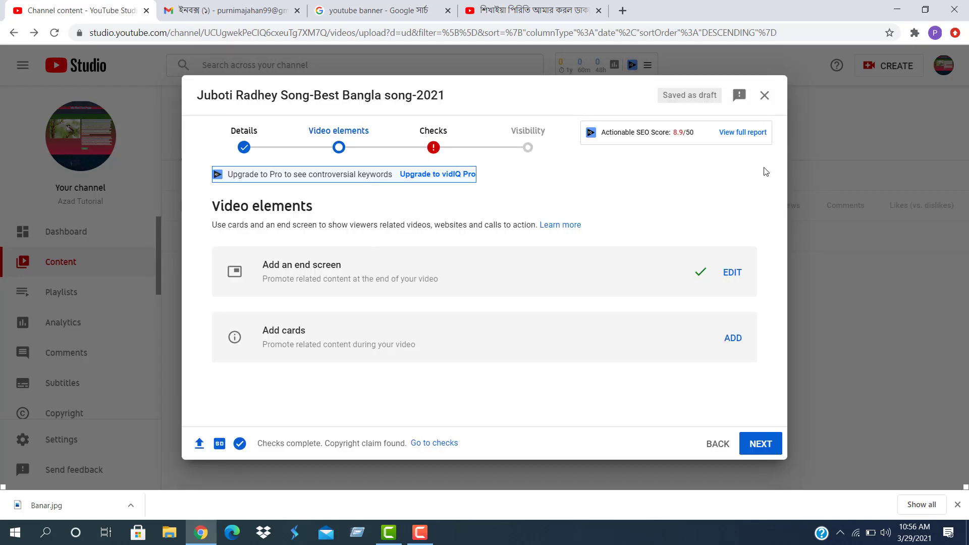
Add a card linking the Music Video playlist at 2:49:15 and save it
{"action": "left_click", "coordinate": [731, 338]}
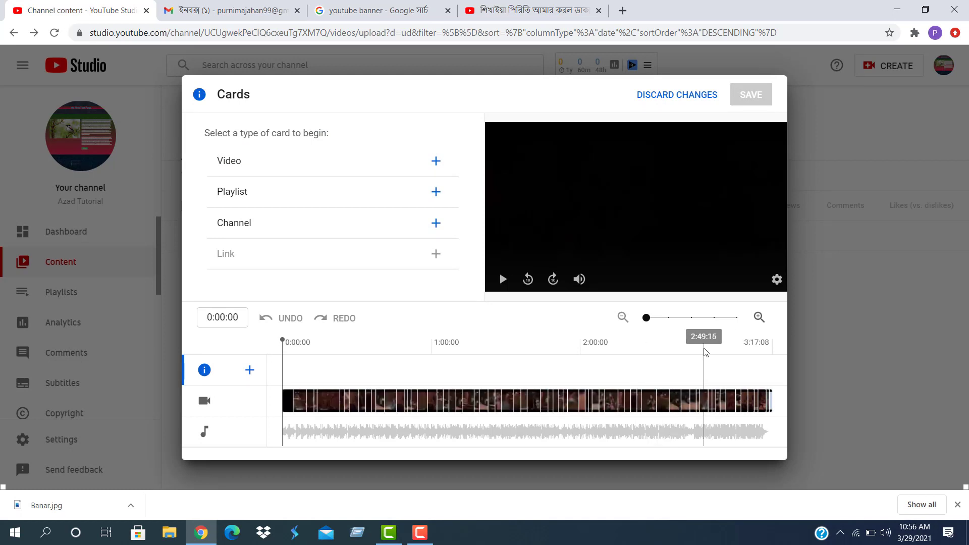
{"action": "left_click", "coordinate": [704, 348]}
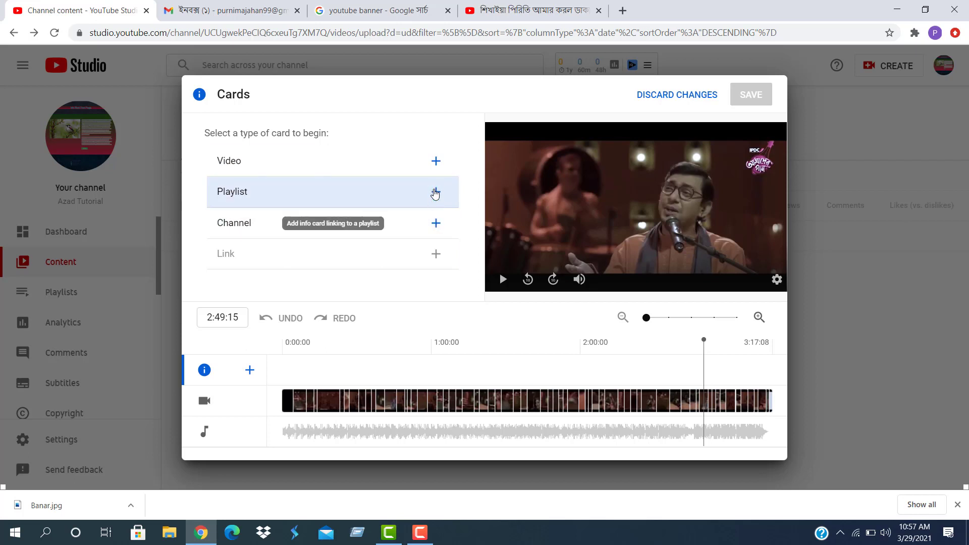
{"action": "left_click", "coordinate": [435, 192]}
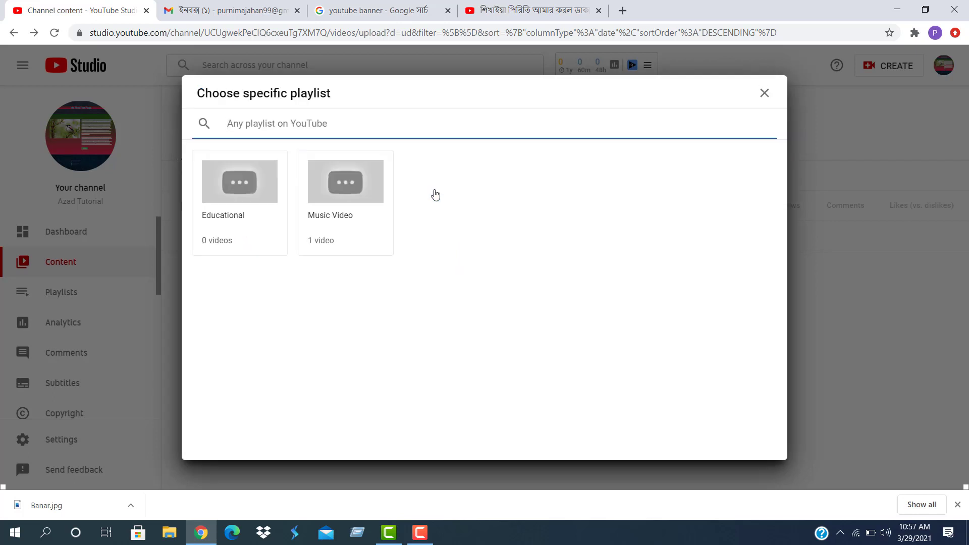
{"action": "left_click", "coordinate": [234, 186]}
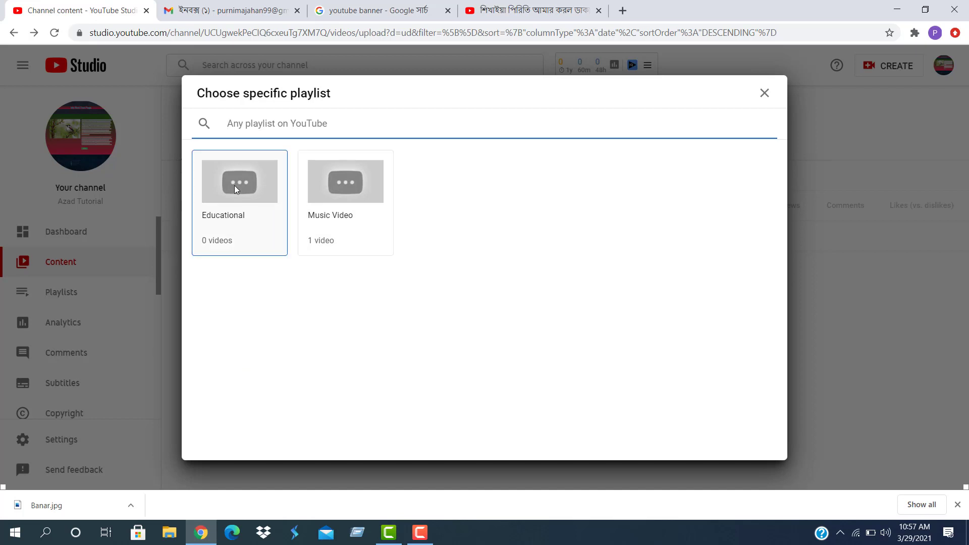
{"action": "left_click", "coordinate": [367, 197]}
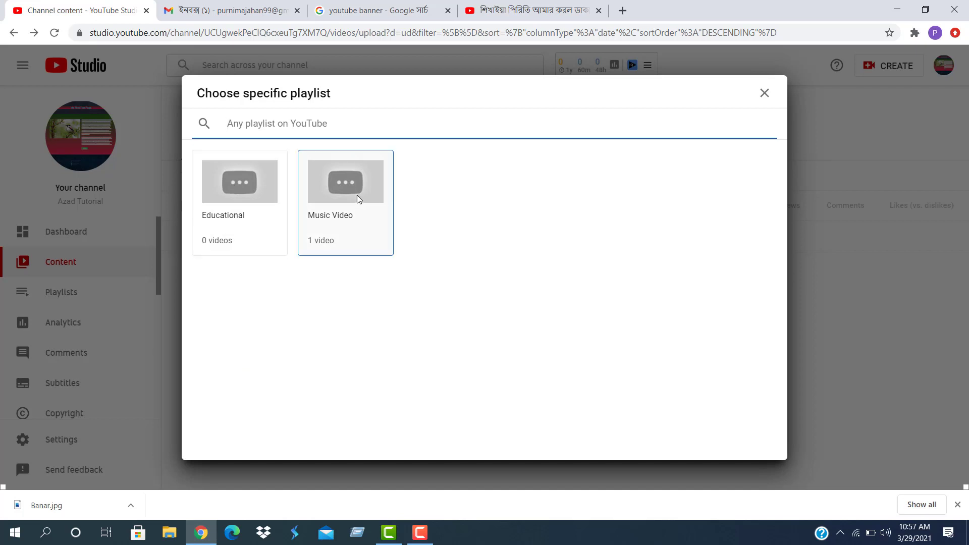
{"action": "left_click", "coordinate": [356, 194]}
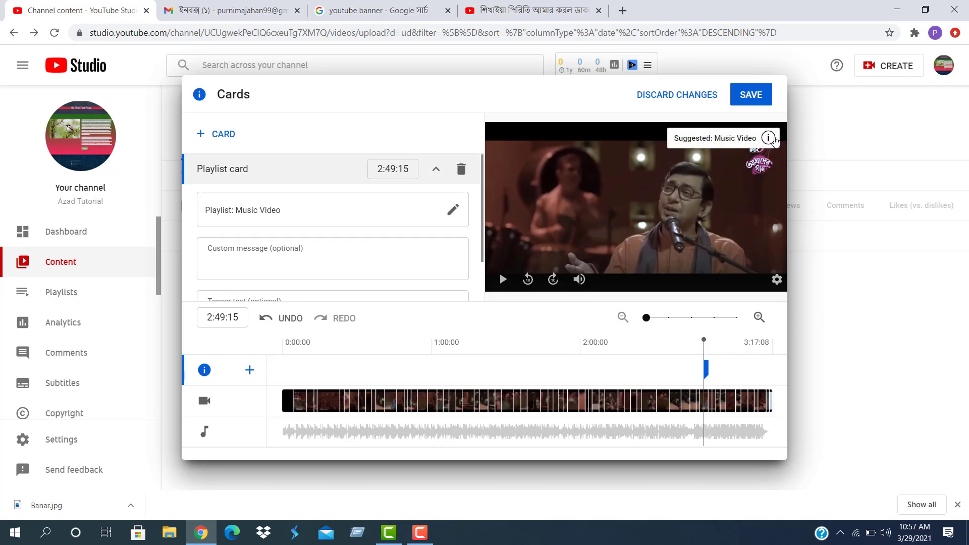
{"action": "left_click", "coordinate": [749, 96]}
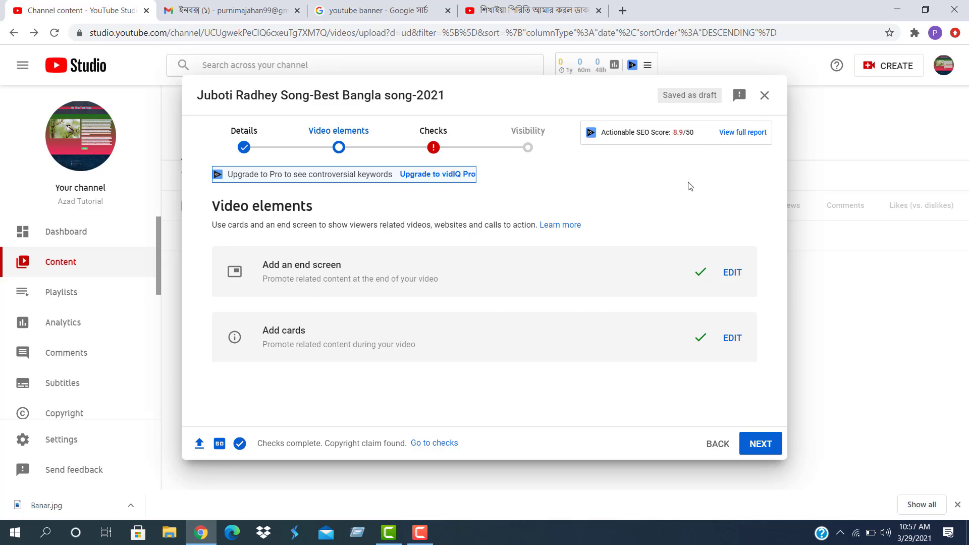
Advance to the Checks step and dismiss the 'Introducing checks' popup
{"action": "left_click", "coordinate": [759, 444]}
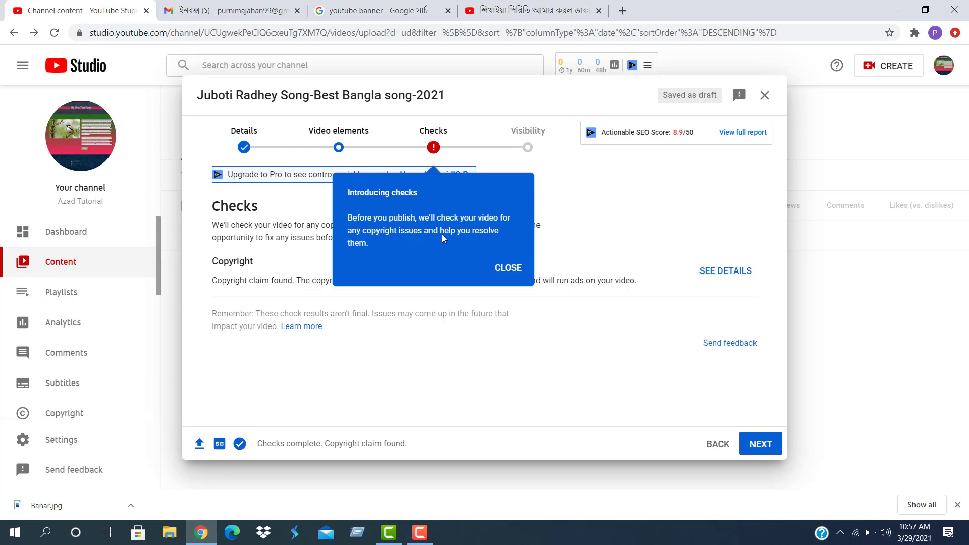
{"action": "left_click", "coordinate": [510, 269]}
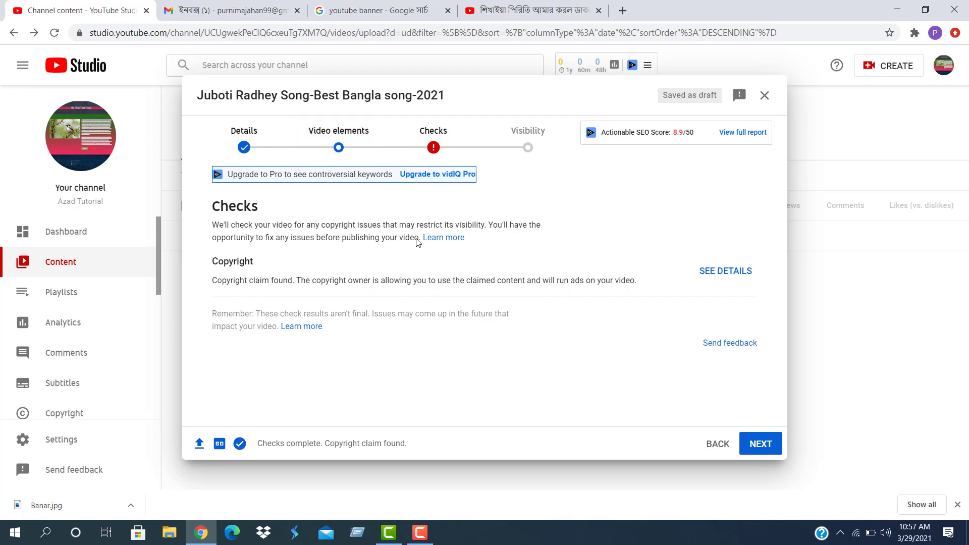
{"action": "left_click", "coordinate": [716, 445]}
{"action": "left_click", "coordinate": [717, 444]}
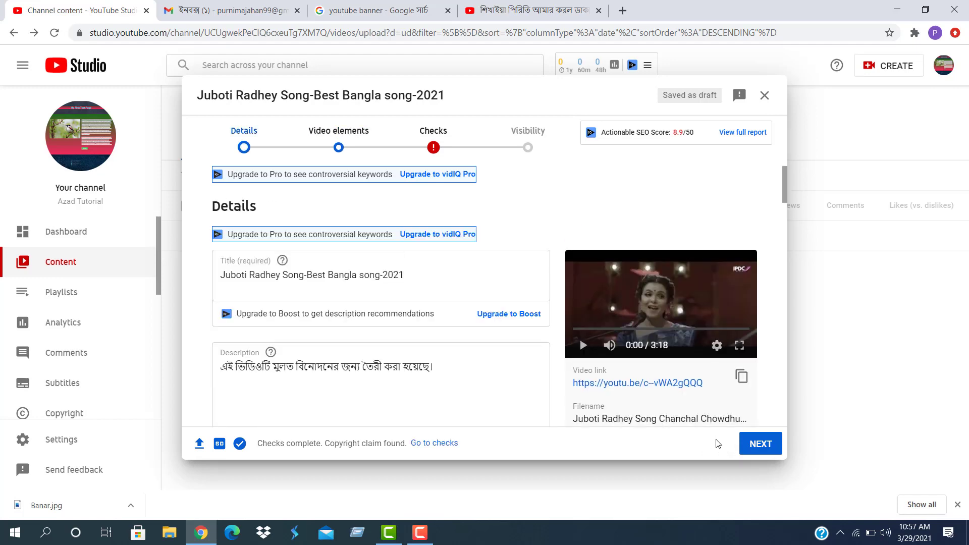
{"action": "scroll", "coordinate": [324, 265], "scroll_direction": "down", "scroll_amount": 5}
{"action": "scroll", "coordinate": [307, 277], "scroll_direction": "down", "scroll_amount": 6}
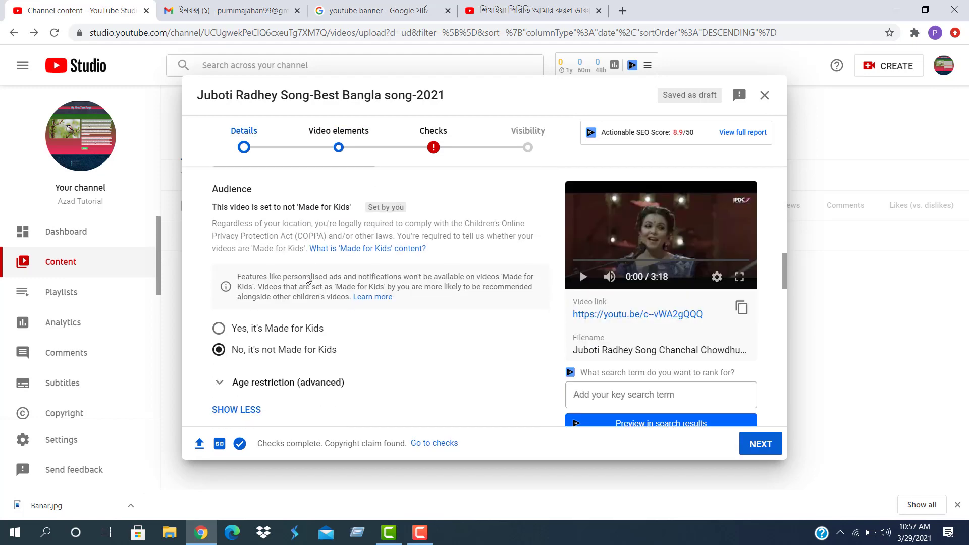
{"action": "scroll", "coordinate": [306, 277], "scroll_direction": "up", "scroll_amount": 2}
{"action": "scroll", "coordinate": [307, 276], "scroll_direction": "up", "scroll_amount": 3}
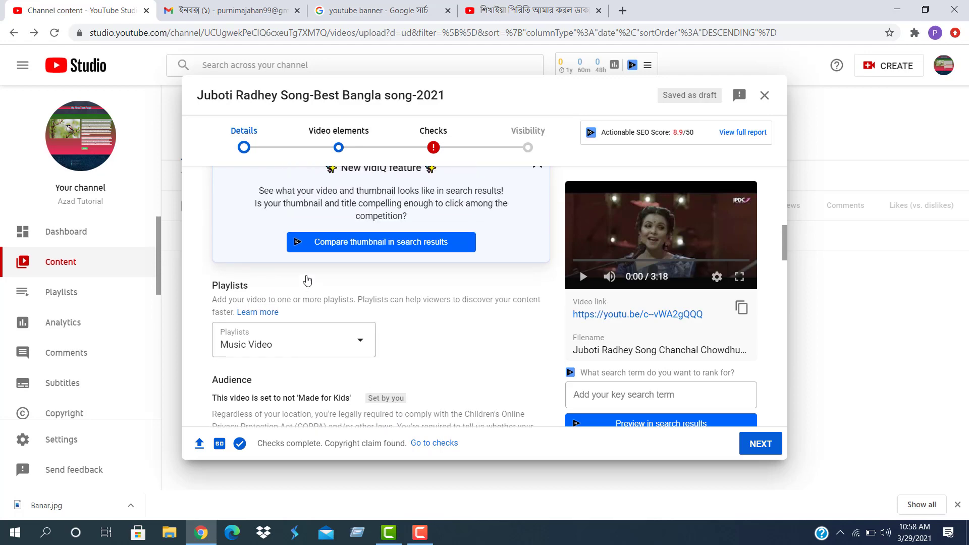
{"action": "scroll", "coordinate": [306, 279], "scroll_direction": "down", "scroll_amount": 4}
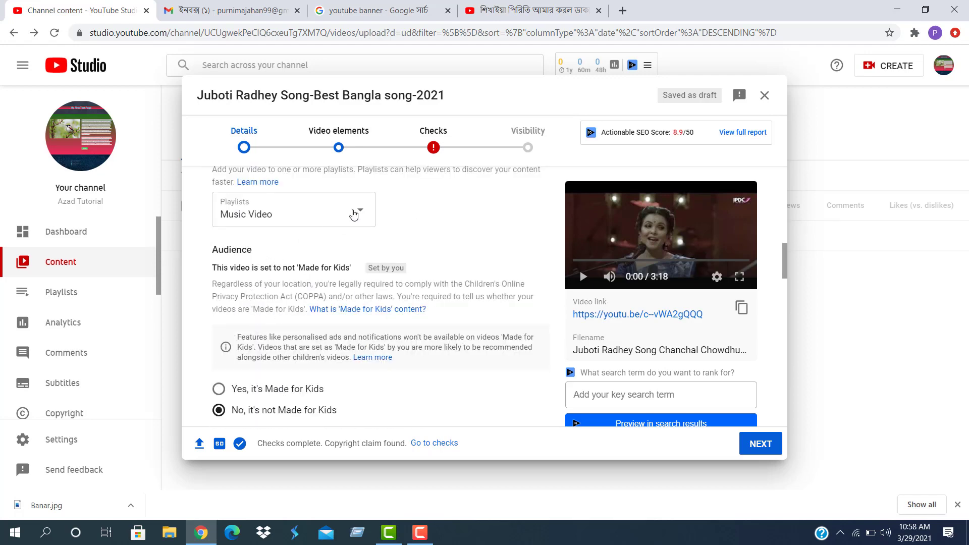
{"action": "left_click", "coordinate": [358, 207]}
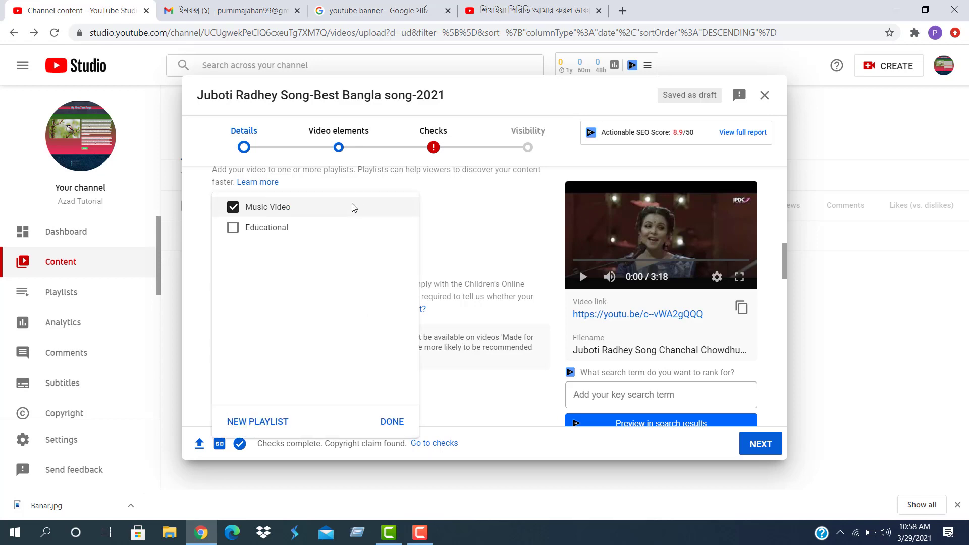
{"action": "left_click", "coordinate": [478, 220]}
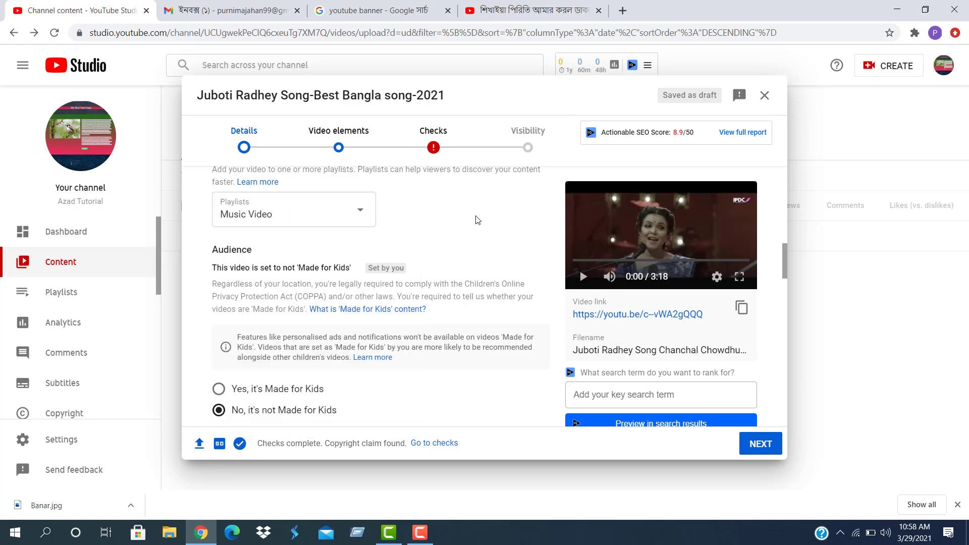
{"action": "scroll", "coordinate": [323, 294], "scroll_direction": "down", "scroll_amount": 6}
{"action": "scroll", "coordinate": [311, 300], "scroll_direction": "down", "scroll_amount": 10}
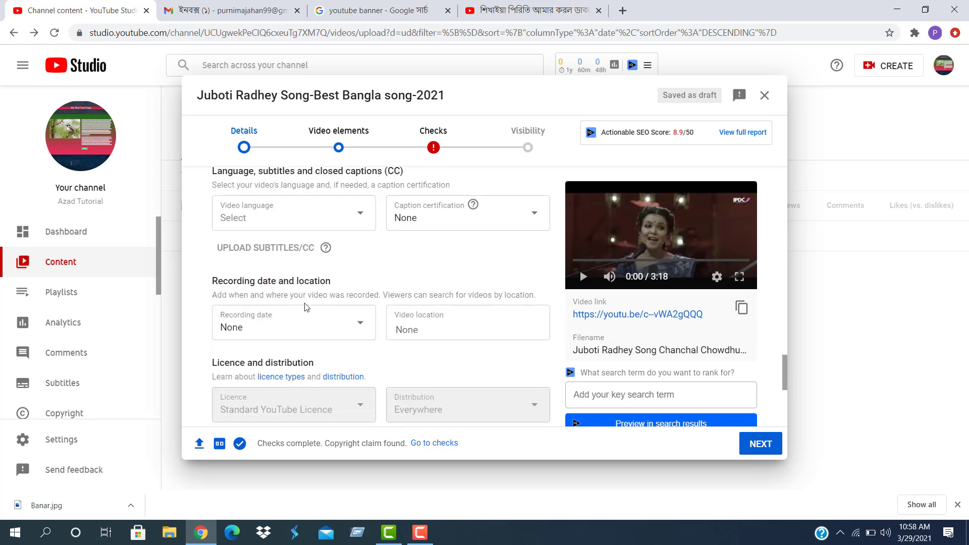
{"action": "scroll", "coordinate": [305, 307], "scroll_direction": "down", "scroll_amount": 5}
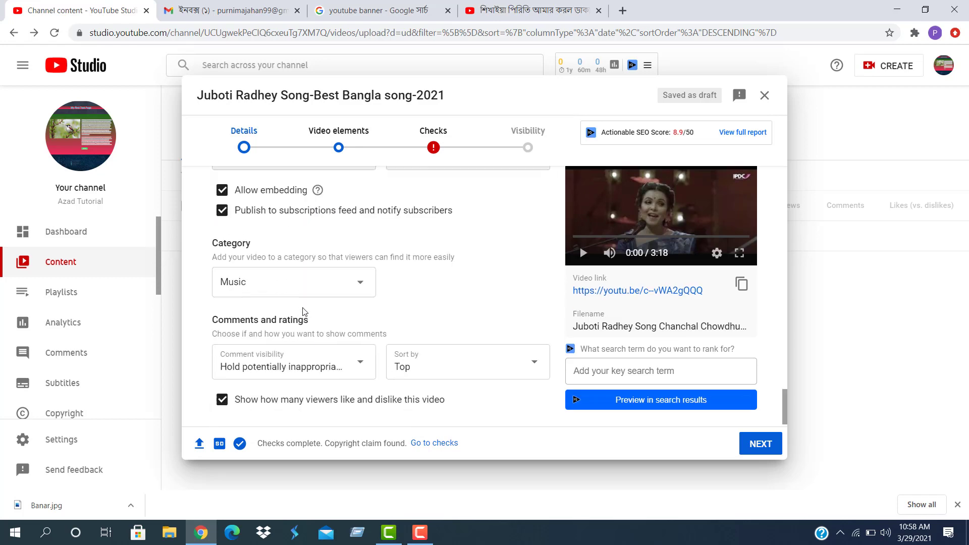
{"action": "scroll", "coordinate": [319, 333], "scroll_direction": "up", "scroll_amount": 5}
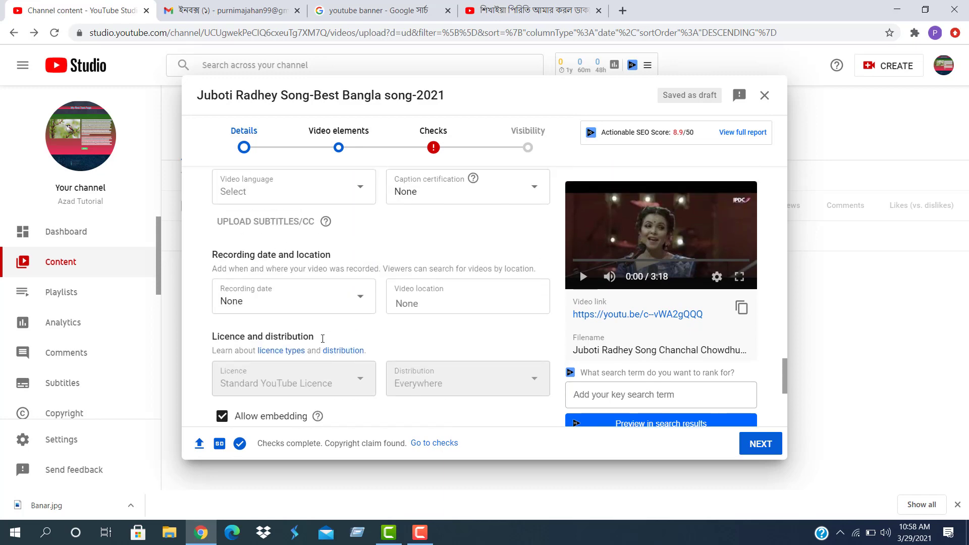
{"action": "scroll", "coordinate": [317, 310], "scroll_direction": "up", "scroll_amount": 8}
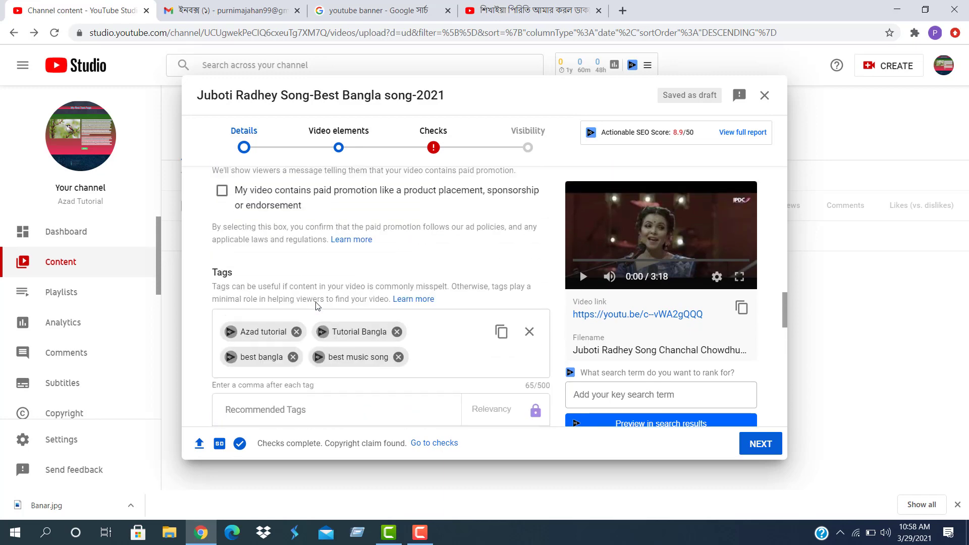
{"action": "scroll", "coordinate": [349, 288], "scroll_direction": "down", "scroll_amount": 5}
{"action": "scroll", "coordinate": [349, 288], "scroll_direction": "down", "scroll_amount": 5}
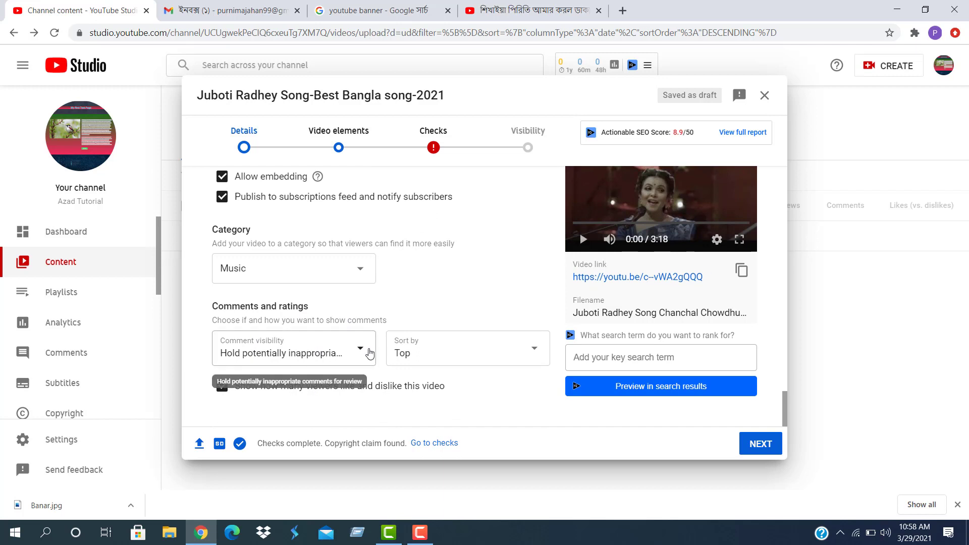
{"action": "scroll", "coordinate": [353, 305], "scroll_direction": "up", "scroll_amount": 3}
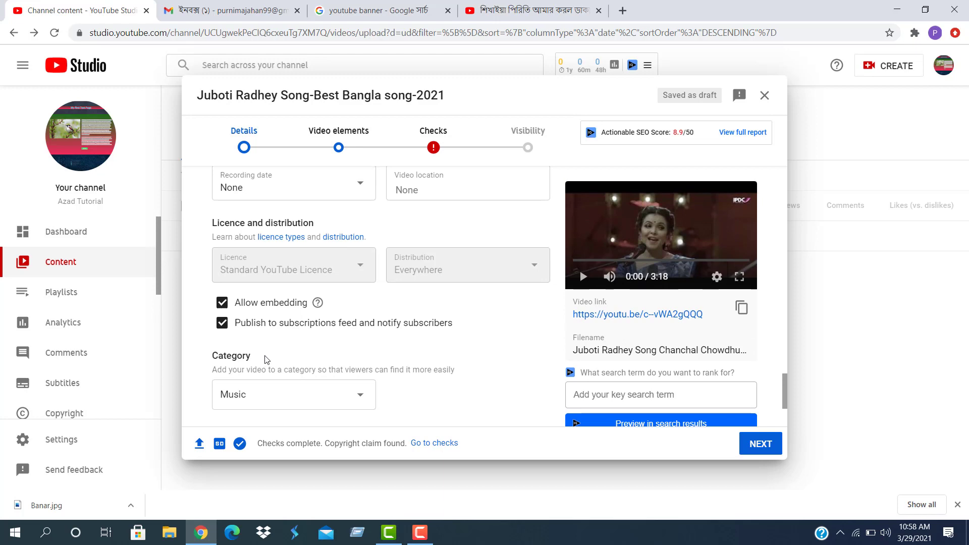
{"action": "scroll", "coordinate": [268, 348], "scroll_direction": "up", "scroll_amount": 4}
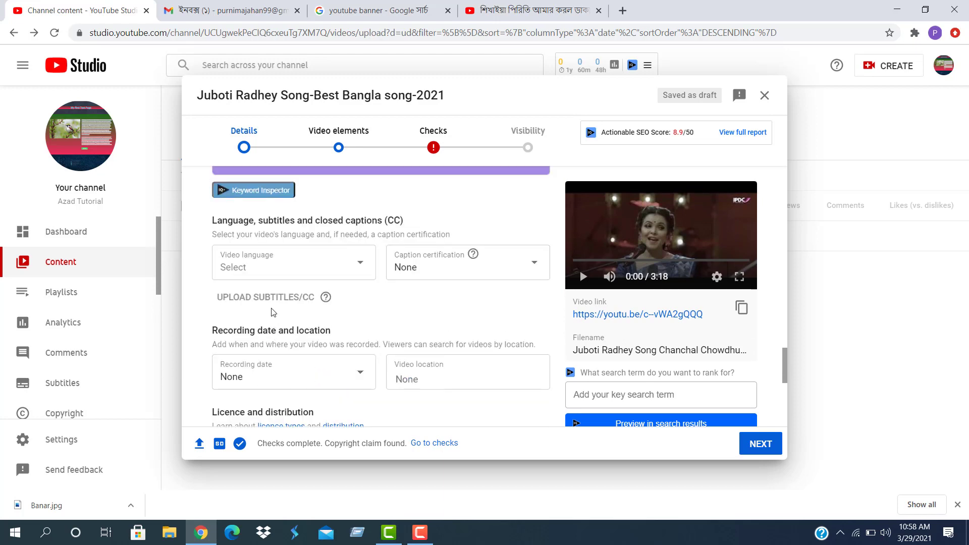
{"action": "scroll", "coordinate": [271, 313], "scroll_direction": "up", "scroll_amount": 6}
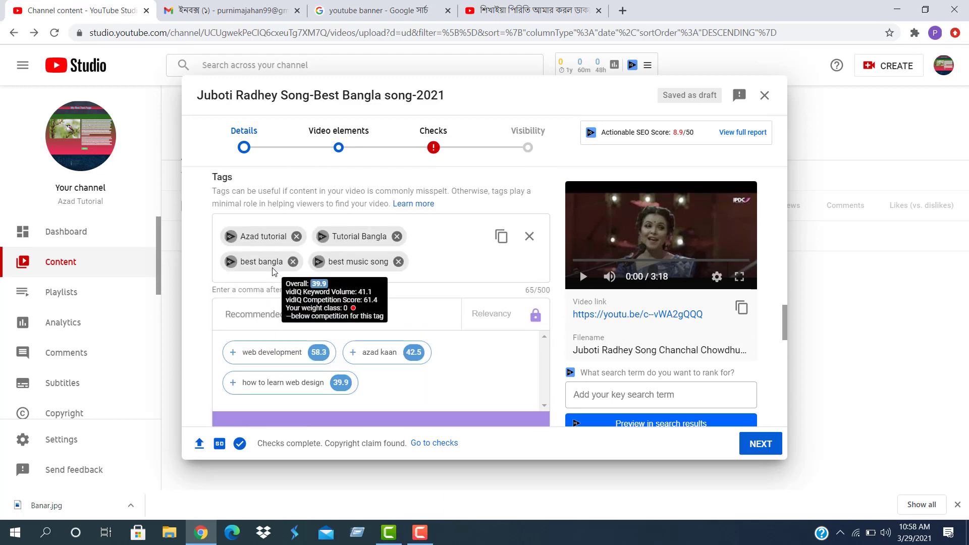
{"action": "scroll", "coordinate": [270, 271], "scroll_direction": "up", "scroll_amount": 4}
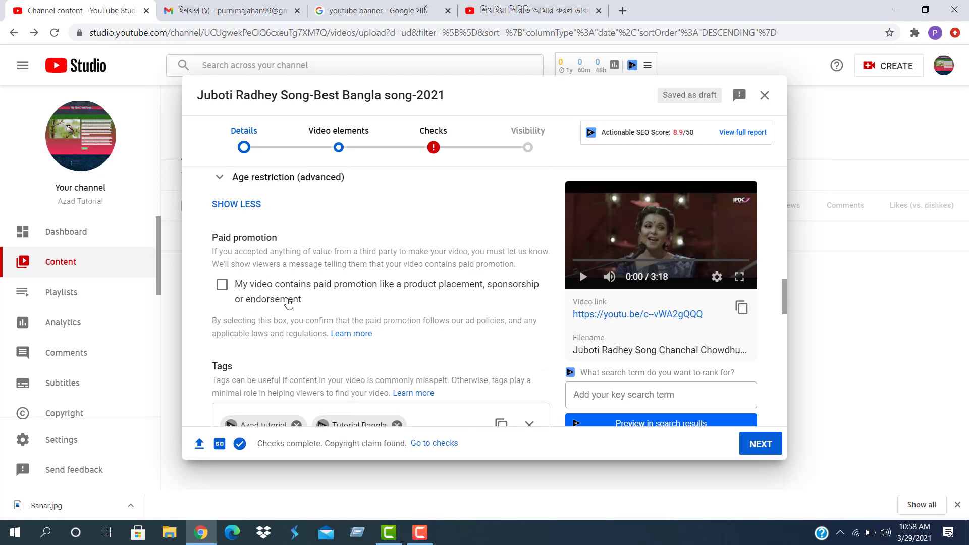
{"action": "scroll", "coordinate": [283, 303], "scroll_direction": "up", "scroll_amount": 1}
{"action": "scroll", "coordinate": [272, 275], "scroll_direction": "up", "scroll_amount": 1}
{"action": "scroll", "coordinate": [272, 276], "scroll_direction": "up", "scroll_amount": 4}
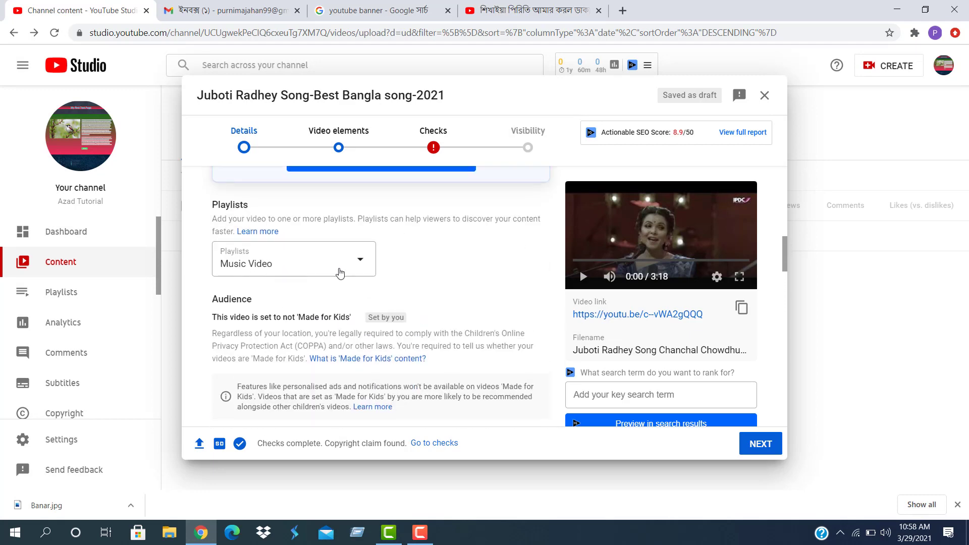
{"action": "left_click", "coordinate": [356, 263]}
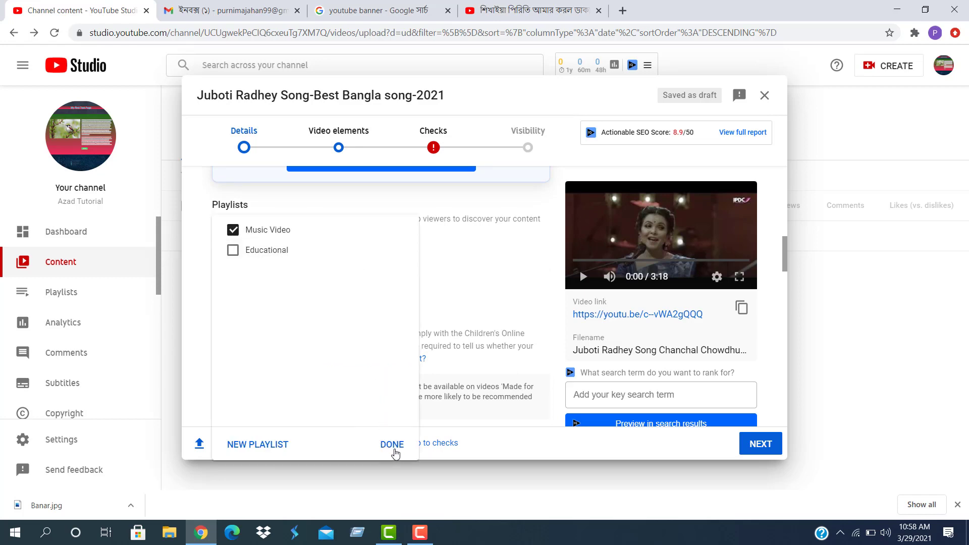
{"action": "left_click", "coordinate": [392, 445]}
{"action": "scroll", "coordinate": [256, 277], "scroll_direction": "up", "scroll_amount": 8}
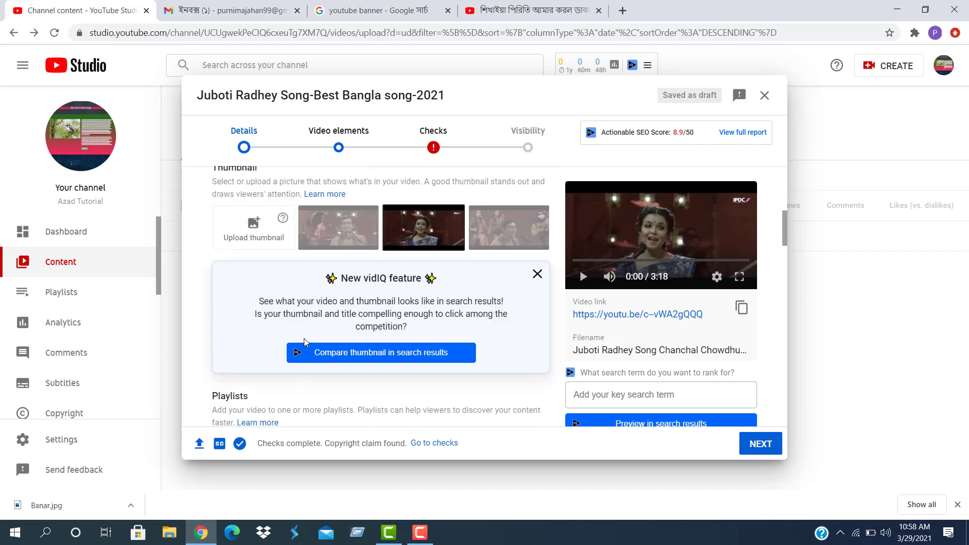
{"action": "scroll", "coordinate": [307, 336], "scroll_direction": "up", "scroll_amount": 1}
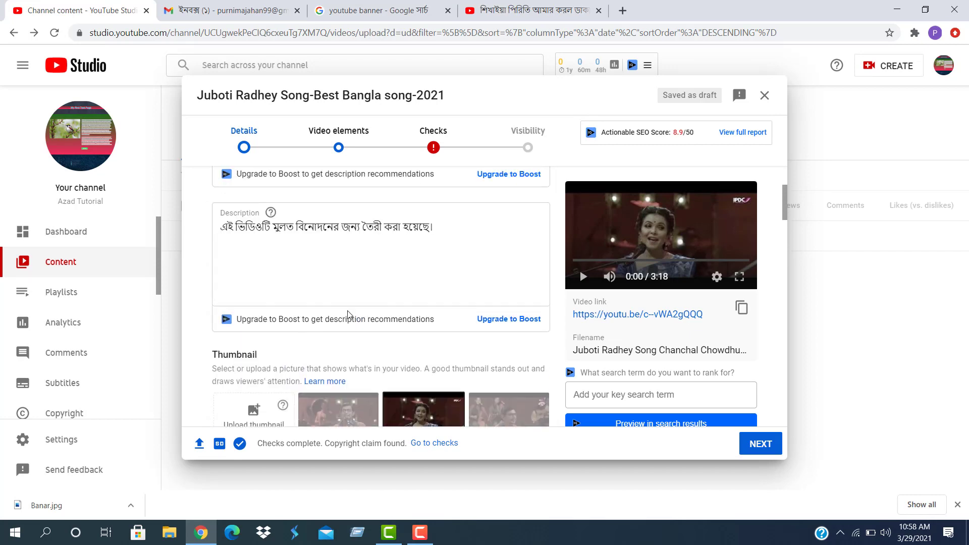
{"action": "scroll", "coordinate": [348, 315], "scroll_direction": "up", "scroll_amount": 3}
{"action": "scroll", "coordinate": [291, 293], "scroll_direction": "up", "scroll_amount": 1}
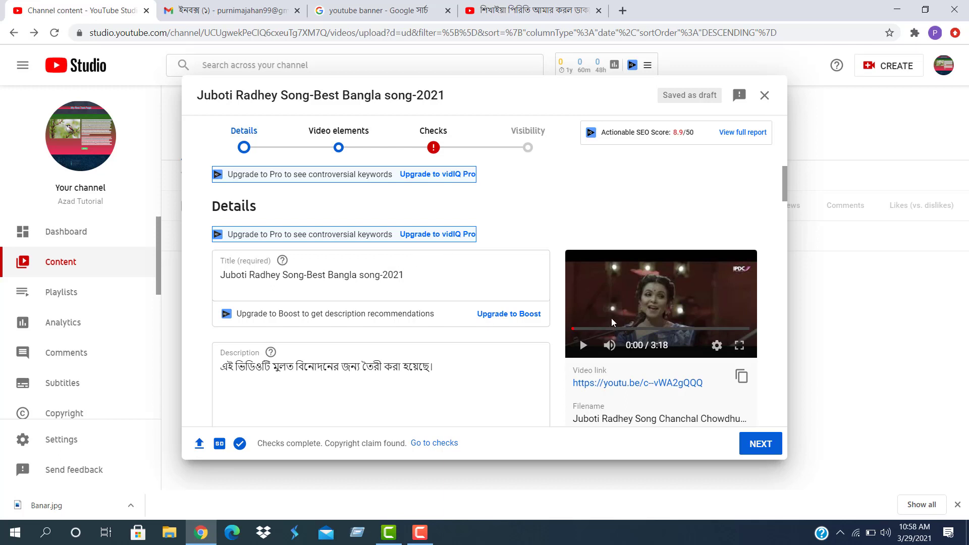
Advance past Details, Video elements and Checks, set visibility to Private, and save
{"action": "left_click", "coordinate": [763, 444]}
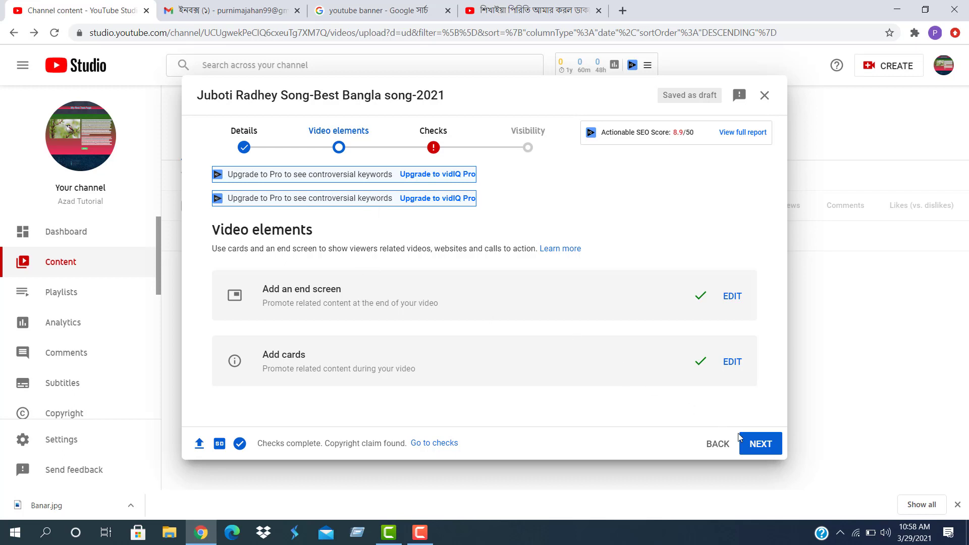
{"action": "left_click", "coordinate": [757, 444]}
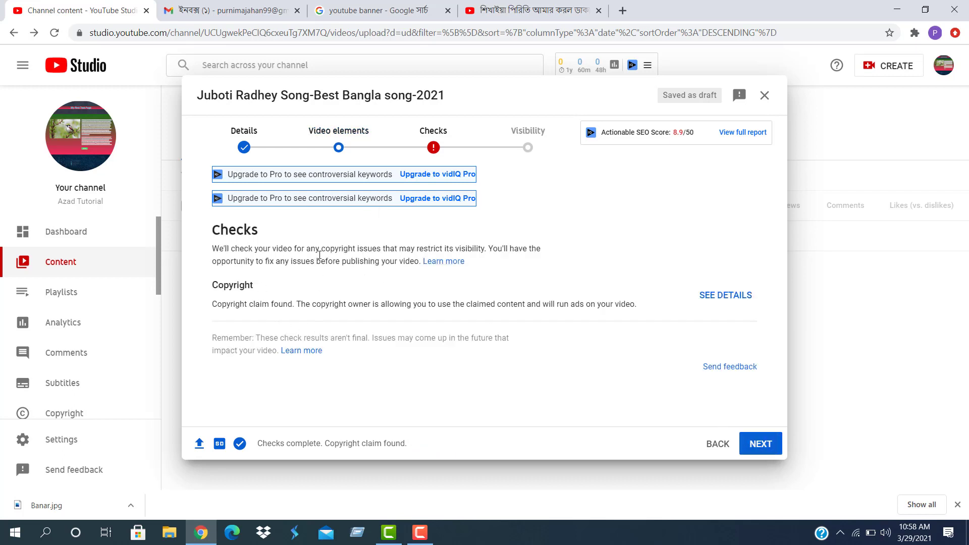
{"action": "left_click", "coordinate": [772, 446]}
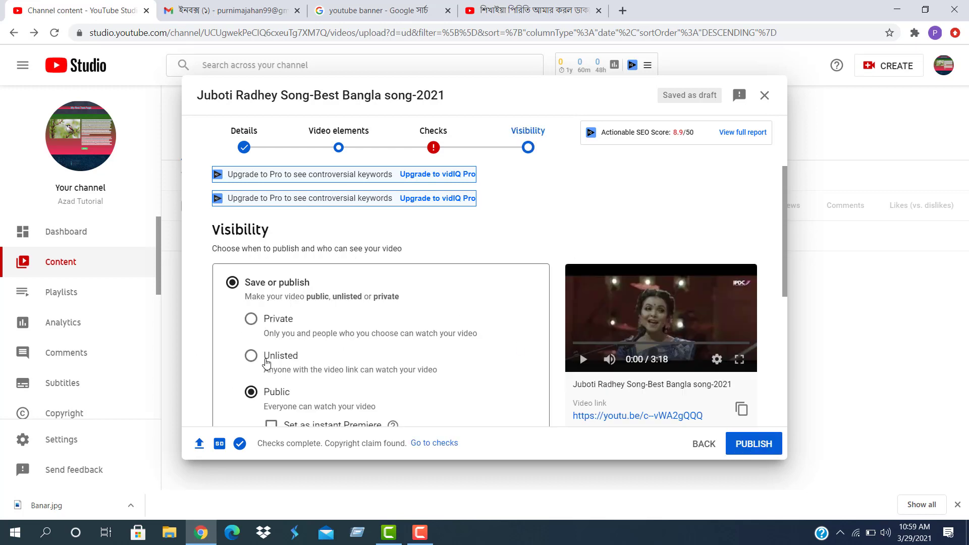
{"action": "left_click", "coordinate": [251, 320]}
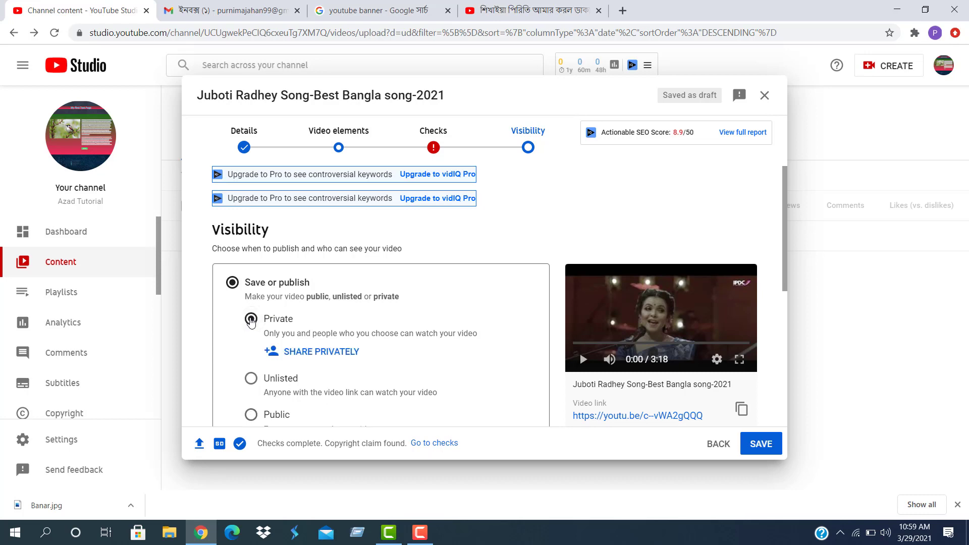
{"action": "scroll", "coordinate": [325, 331], "scroll_direction": "down", "scroll_amount": 5}
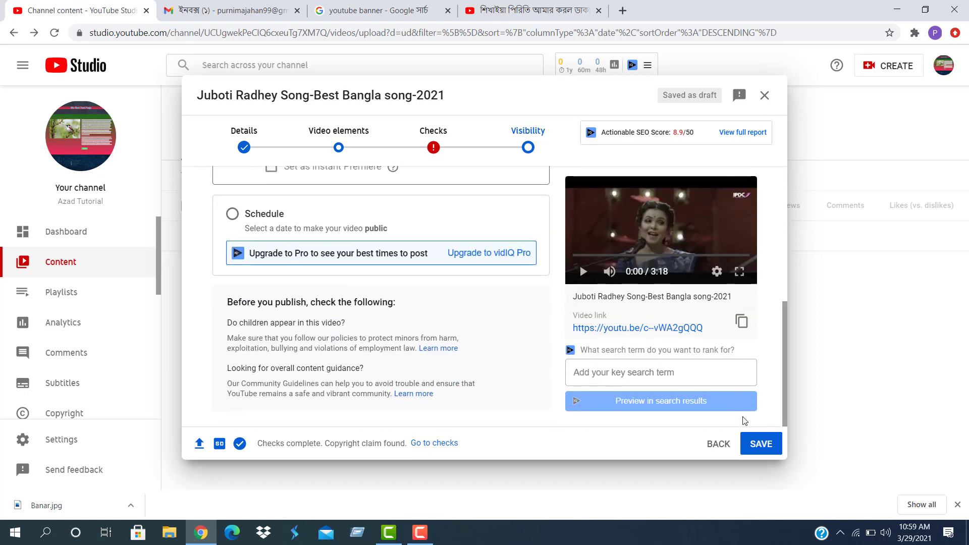
{"action": "left_click", "coordinate": [771, 449]}
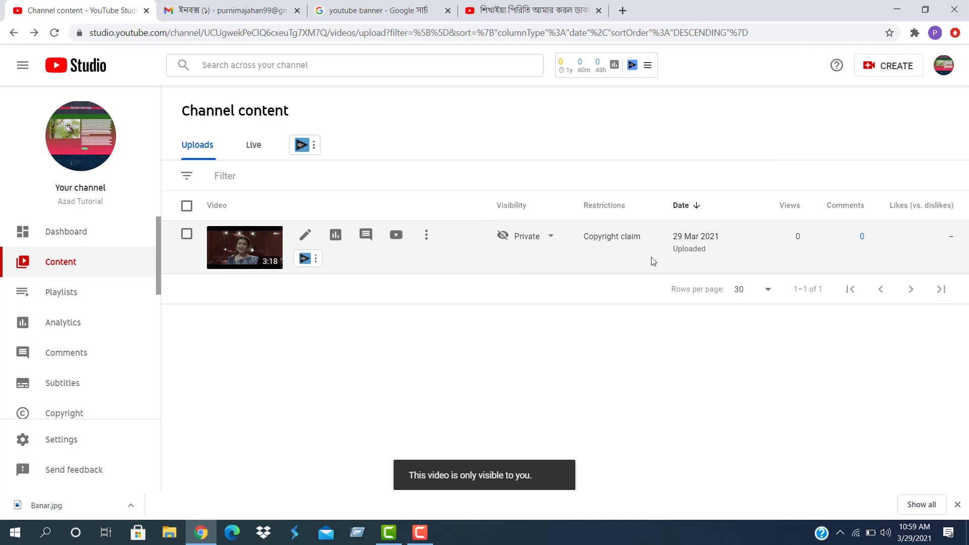
Open the video's details from Channel content, dismiss the tips, and watch it on YouTube
{"action": "mouse_move", "coordinate": [623, 244]}
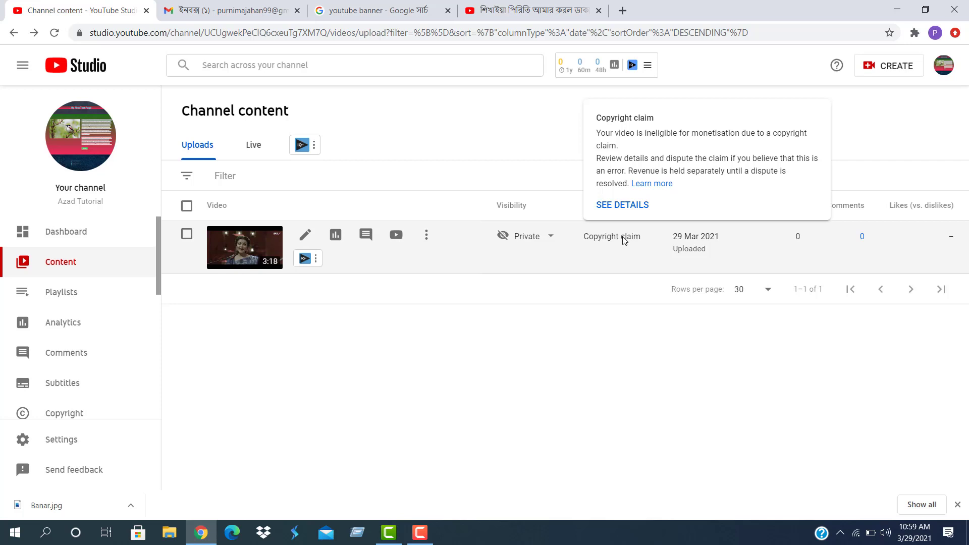
{"action": "mouse_move", "coordinate": [531, 240]}
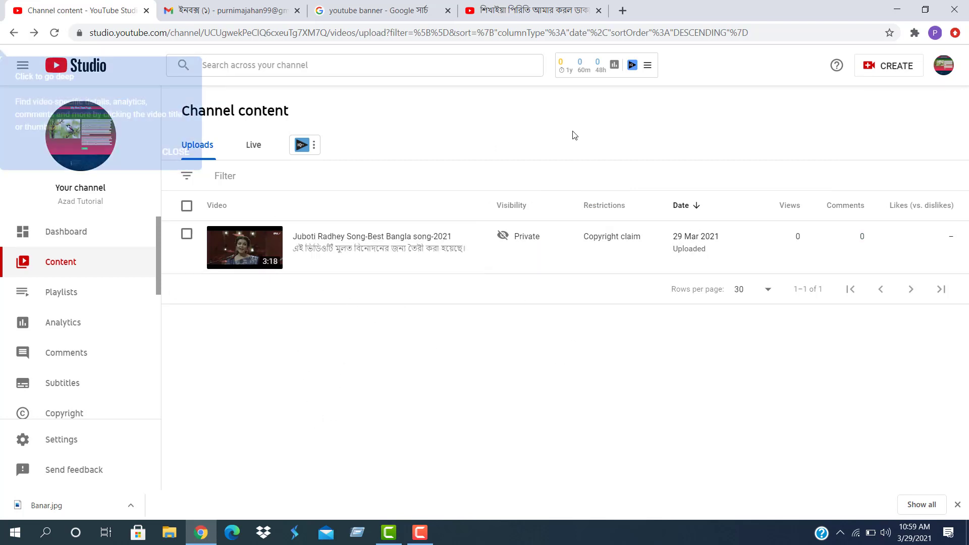
{"action": "left_click", "coordinate": [251, 260]}
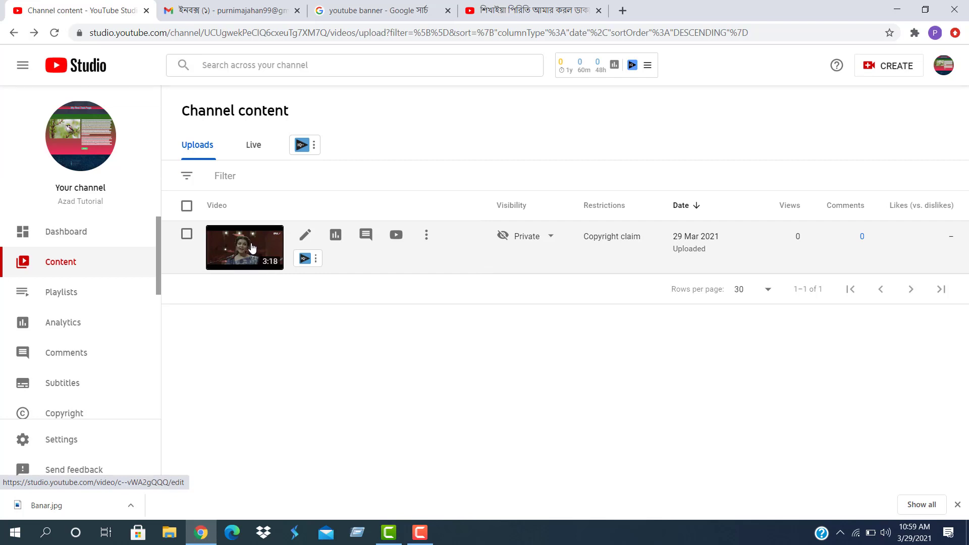
{"action": "left_click", "coordinate": [251, 247]}
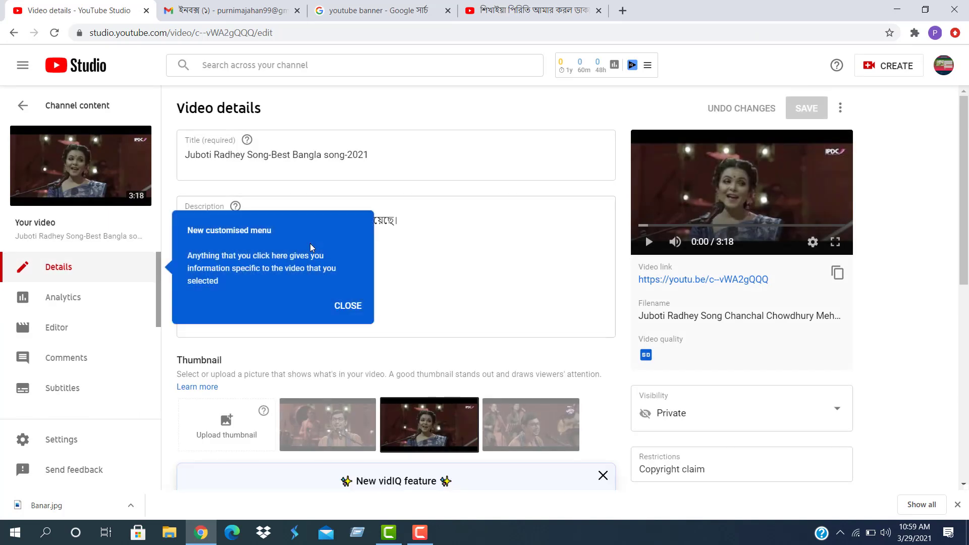
{"action": "left_click", "coordinate": [347, 307]}
{"action": "left_click", "coordinate": [76, 168]}
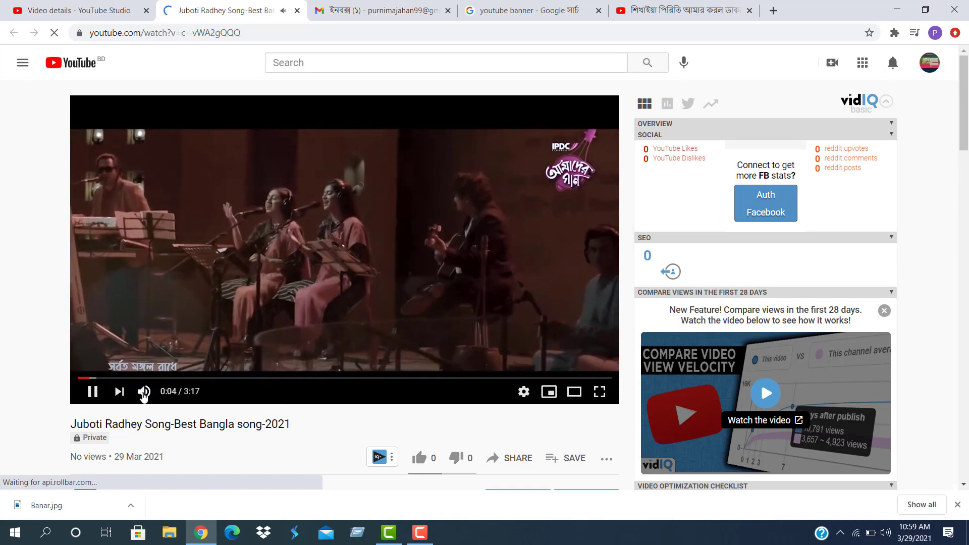
Mute the video, copy its share link, close the extra tab and open a new one
{"action": "left_click", "coordinate": [144, 393]}
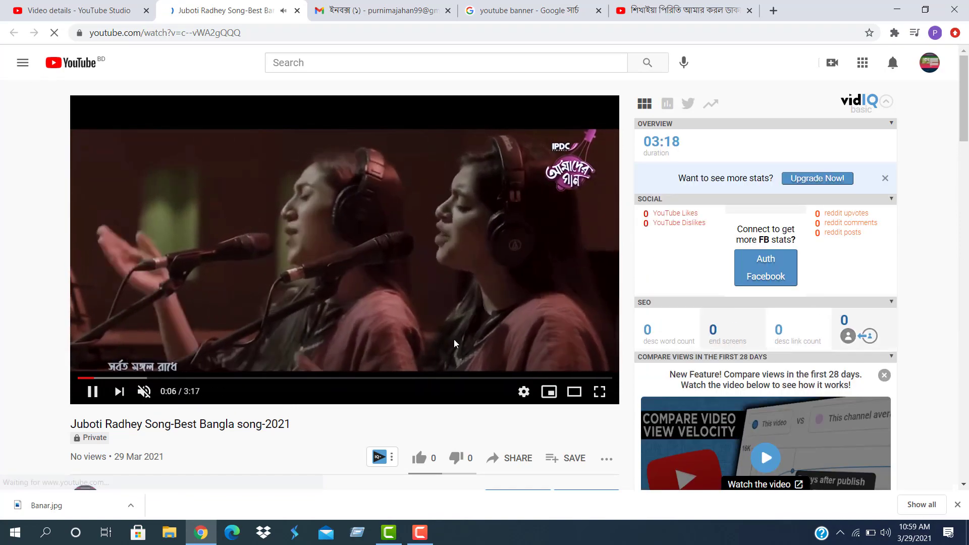
{"action": "scroll", "coordinate": [456, 323], "scroll_direction": "down", "scroll_amount": 3}
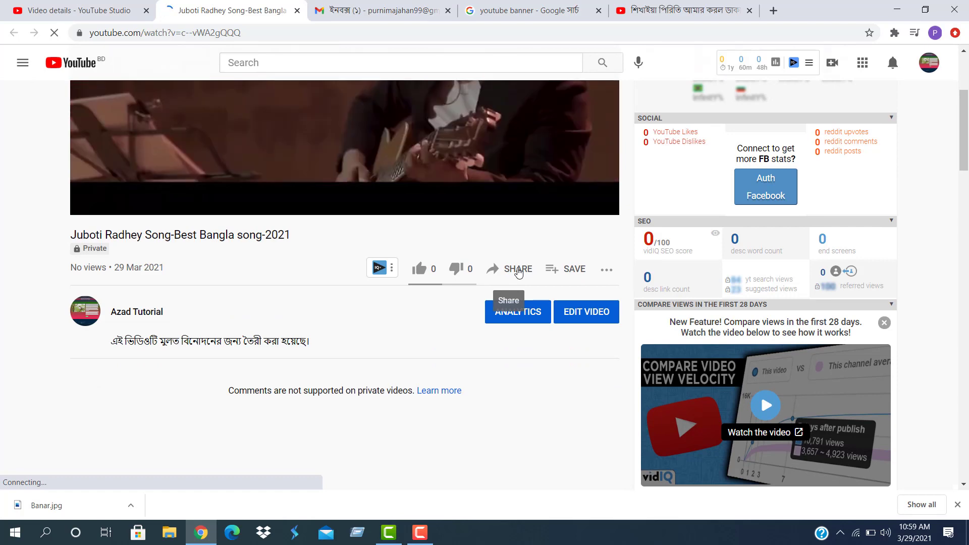
{"action": "left_click", "coordinate": [518, 271]}
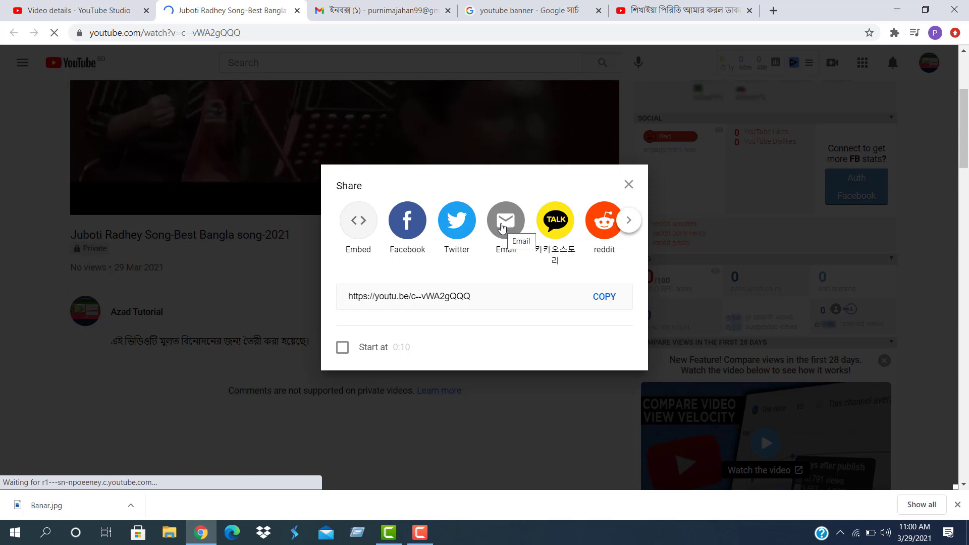
{"action": "left_click", "coordinate": [629, 222]}
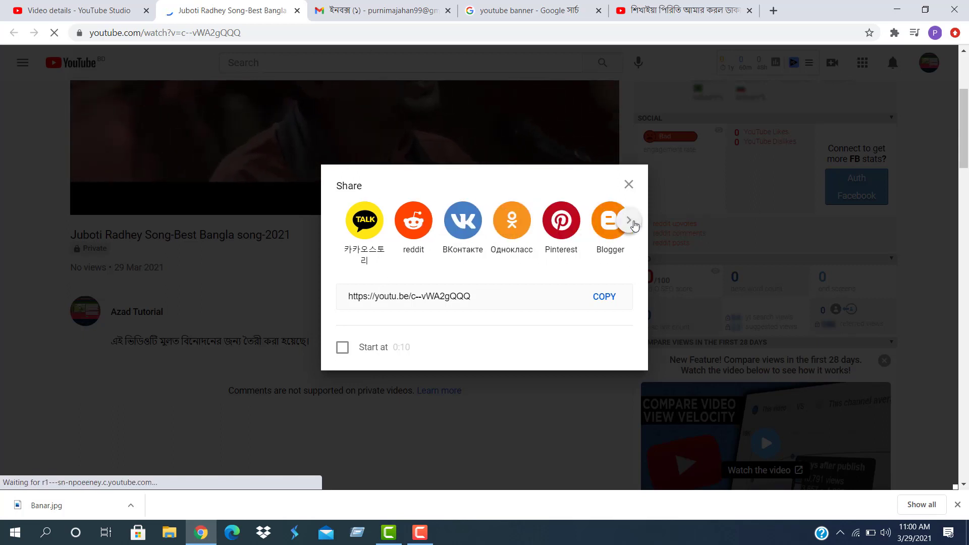
{"action": "left_click", "coordinate": [630, 222]}
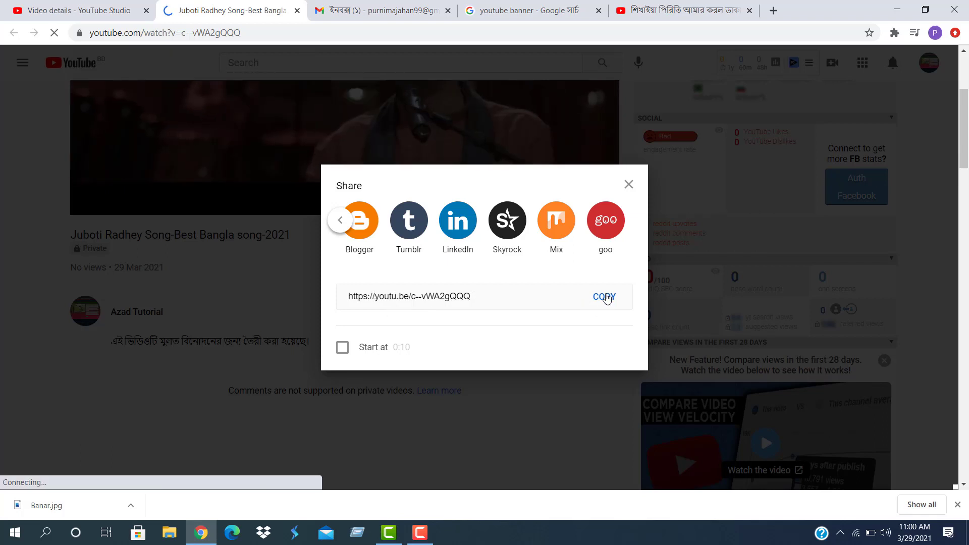
{"action": "left_click", "coordinate": [605, 297]}
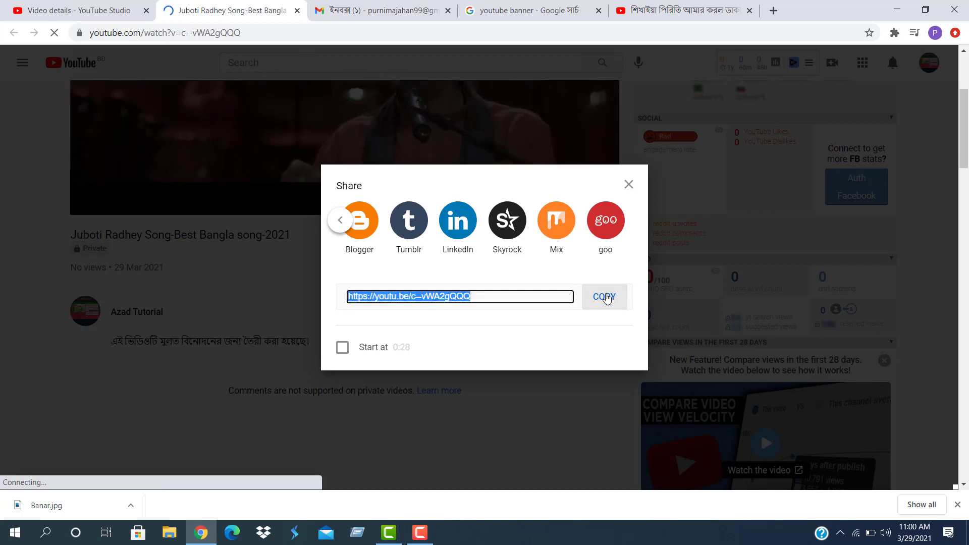
{"action": "middle_click", "coordinate": [714, 13]}
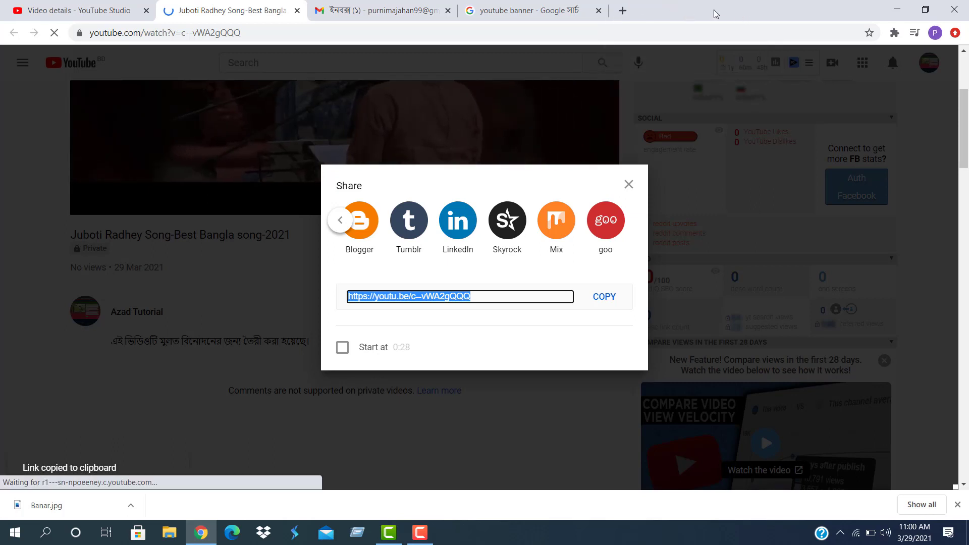
{"action": "left_click", "coordinate": [622, 10]}
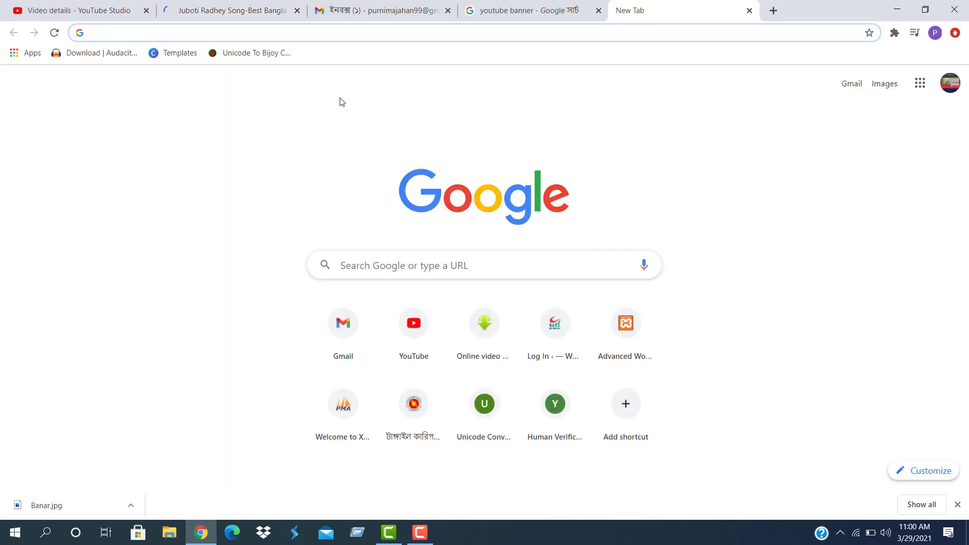
Paste the copied link into the new tab to open the private video's watch page
{"action": "key", "text": "ctrl+v"}
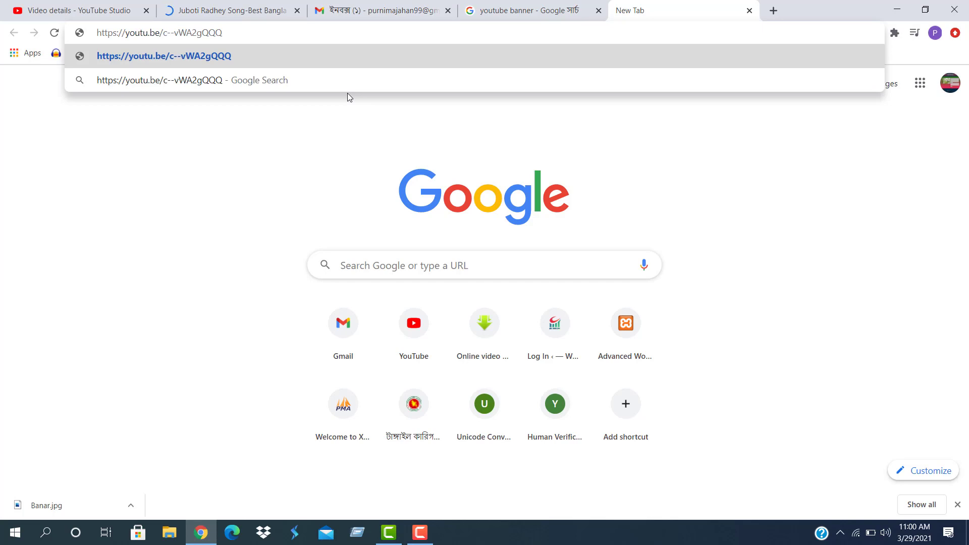
{"action": "key", "text": "Return"}
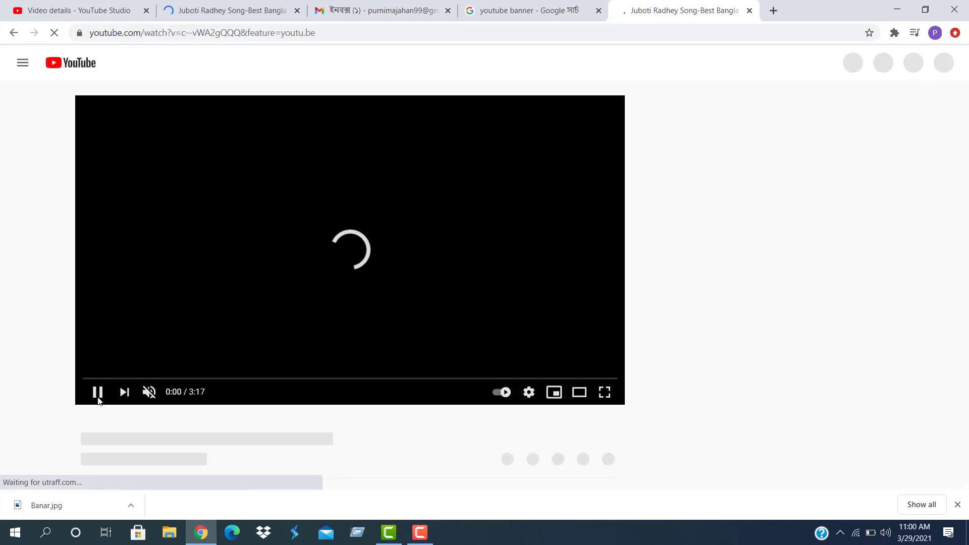
{"action": "left_click", "coordinate": [420, 532]}
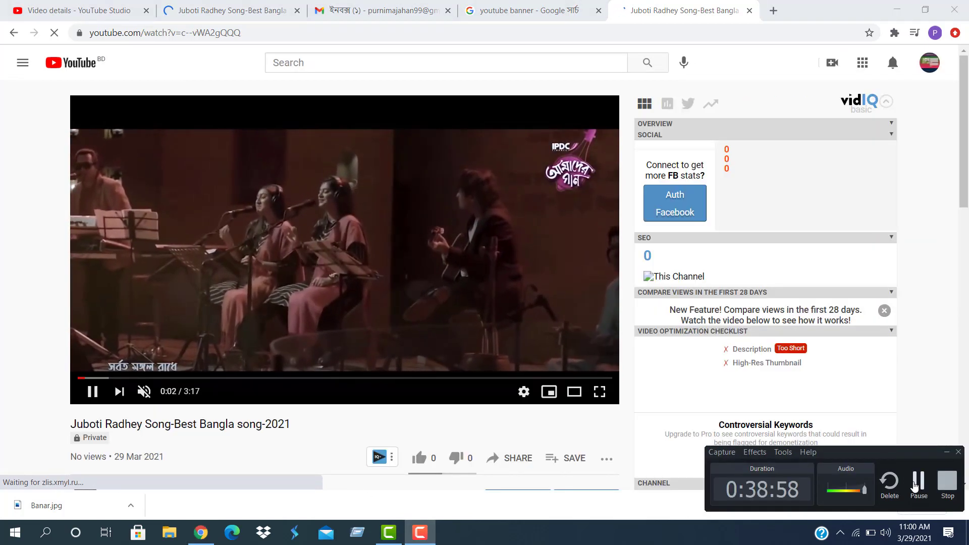
{"action": "left_click", "coordinate": [916, 485]}
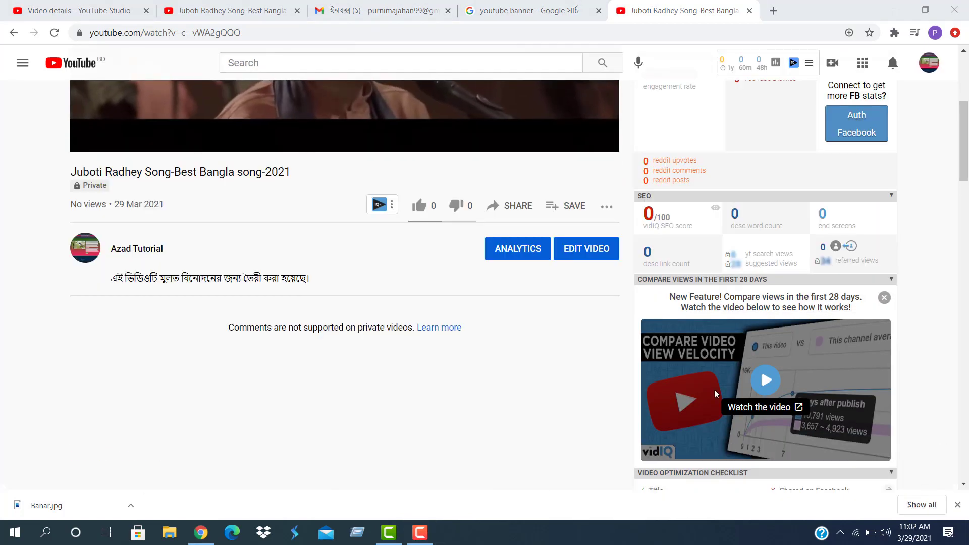
{"action": "scroll", "coordinate": [752, 299], "scroll_direction": "up", "scroll_amount": 3}
{"action": "scroll", "coordinate": [746, 298], "scroll_direction": "down", "scroll_amount": 10}
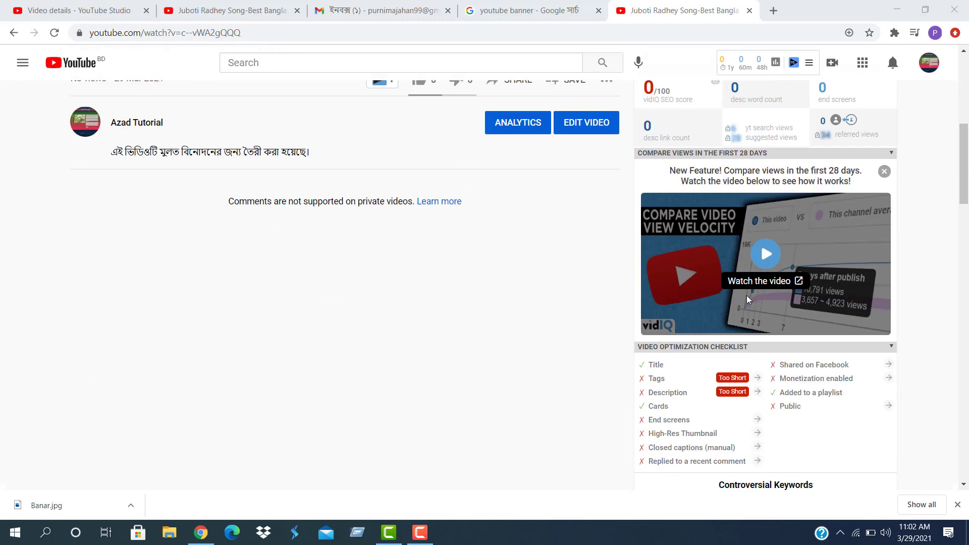
{"action": "scroll", "coordinate": [721, 253], "scroll_direction": "up", "scroll_amount": 8}
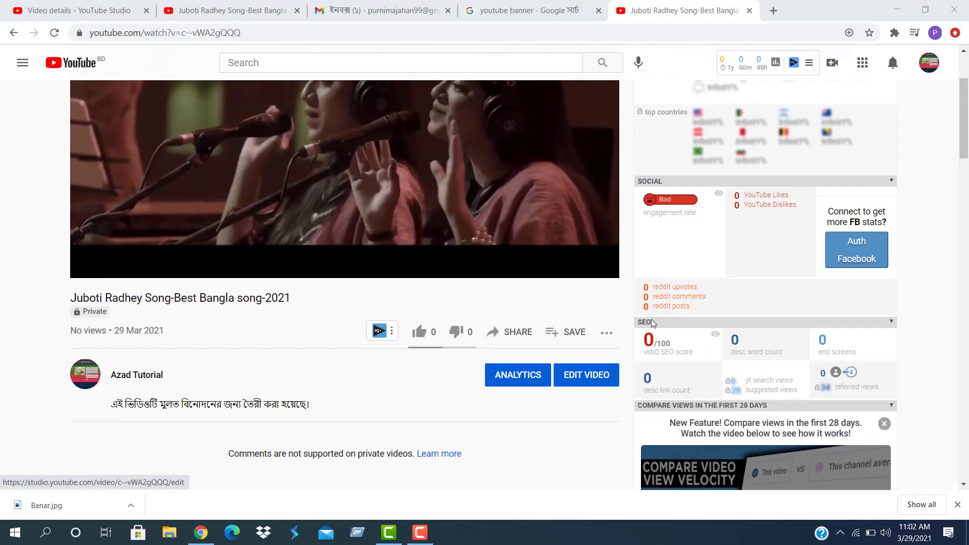
View and close the vidIQ channel stats summary, then open vidIQ's extra video options
{"action": "left_click", "coordinate": [775, 62]}
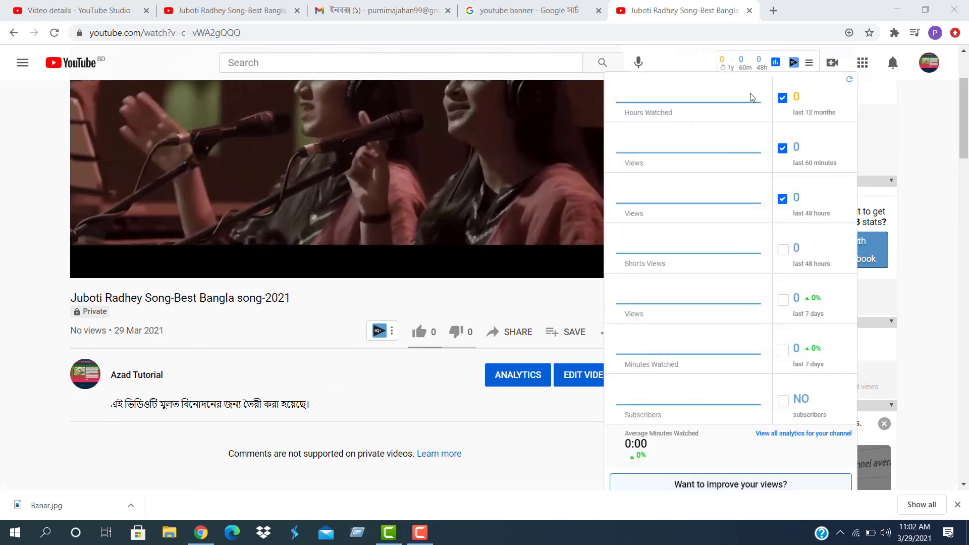
{"action": "left_click", "coordinate": [569, 392]}
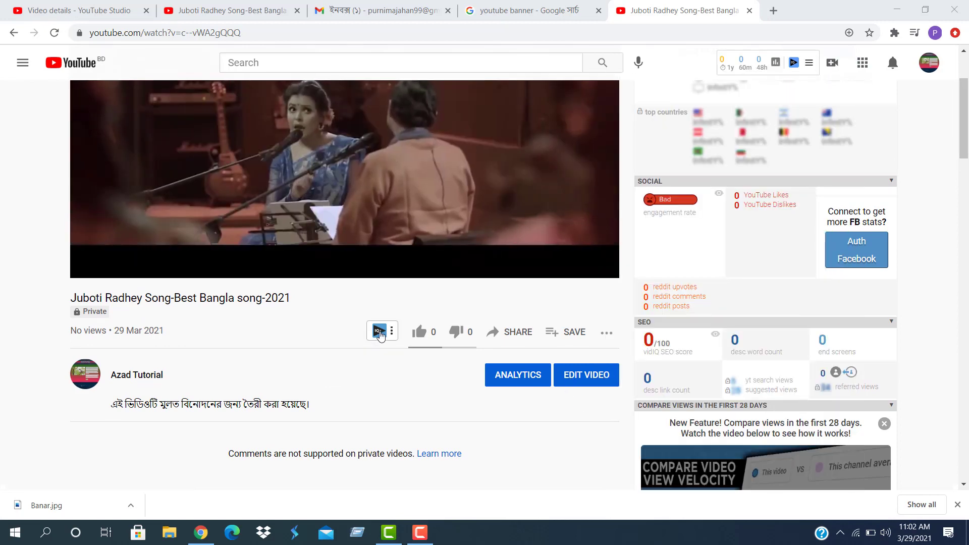
{"action": "left_click", "coordinate": [380, 332]}
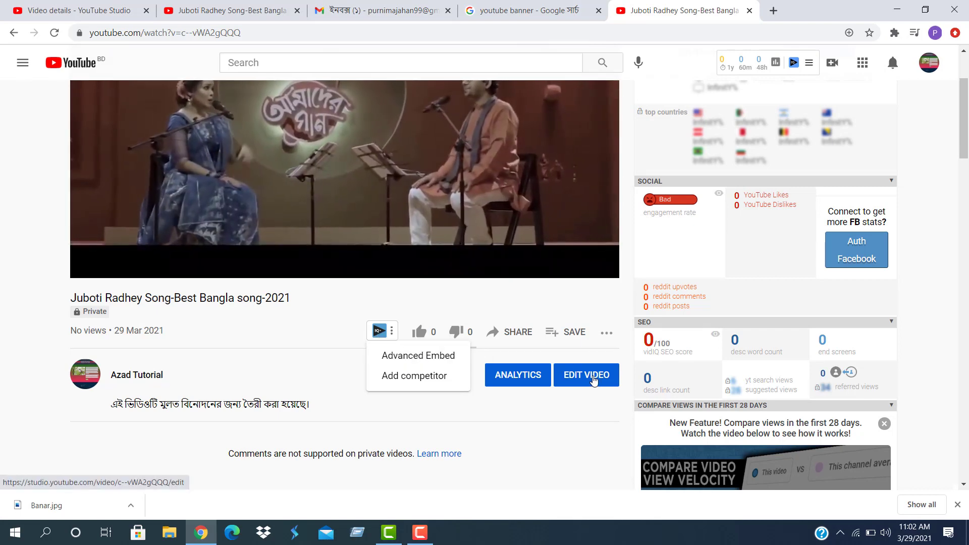
Open the video's Studio editor, close the watch and duplicate details tabs, and dismiss the tip
{"action": "left_click", "coordinate": [593, 379]}
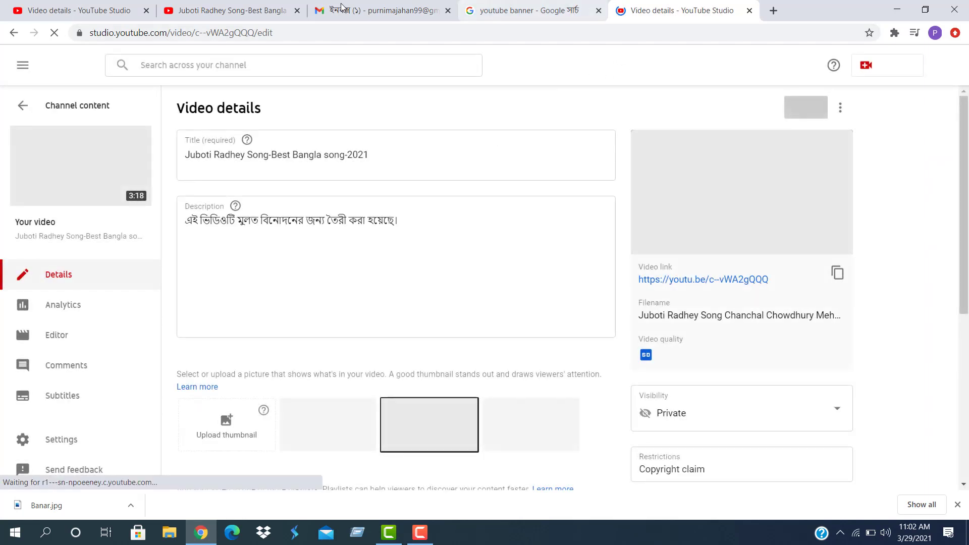
{"action": "left_click", "coordinate": [299, 11]}
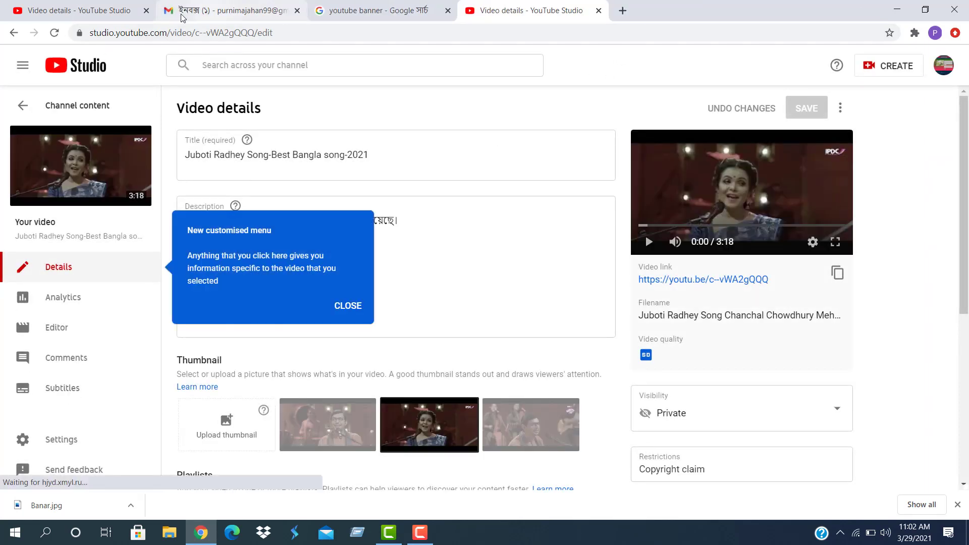
{"action": "left_click", "coordinate": [146, 11]}
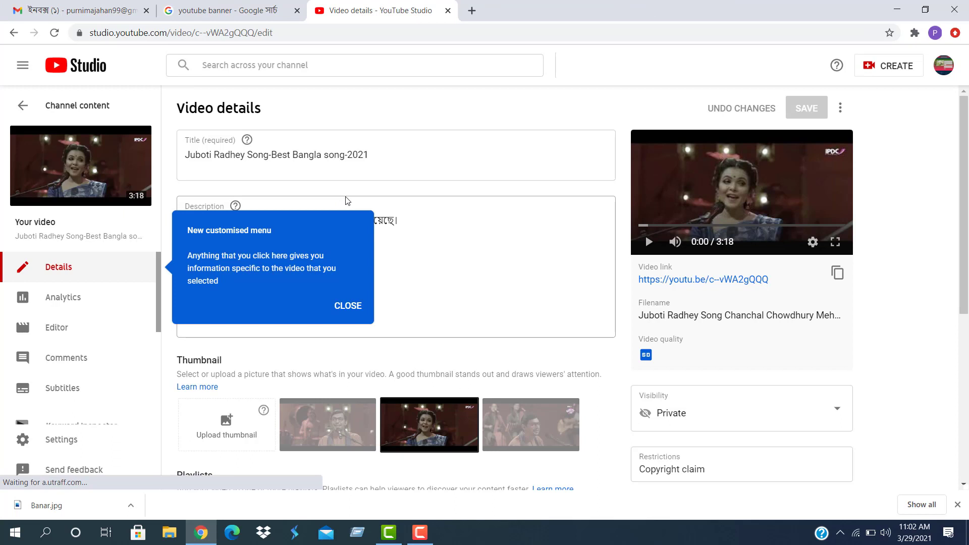
{"action": "left_click", "coordinate": [347, 306]}
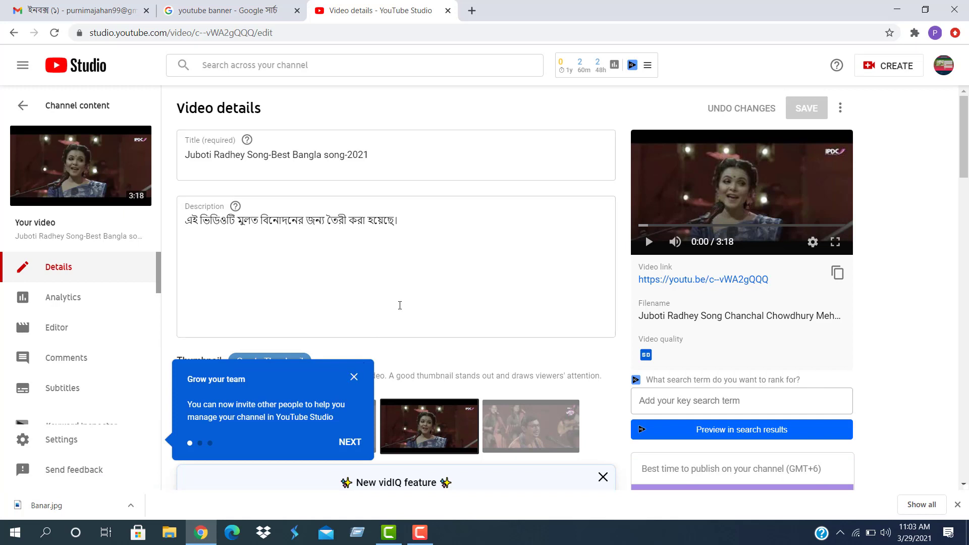
Dismiss the Grow your team tip and place the cursor in the video description
{"action": "left_click", "coordinate": [402, 297]}
{"action": "left_click", "coordinate": [423, 221]}
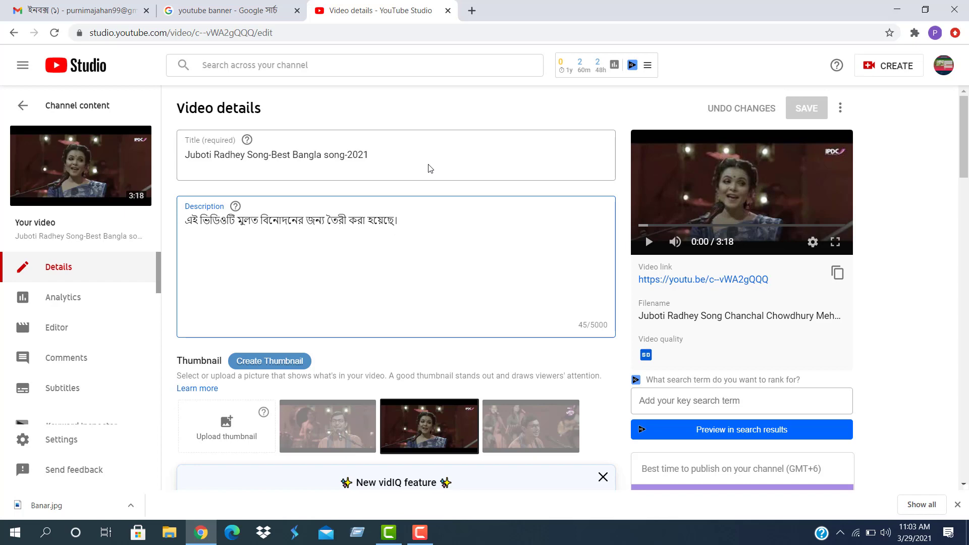
{"action": "scroll", "coordinate": [282, 428], "scroll_direction": "down", "scroll_amount": 15}
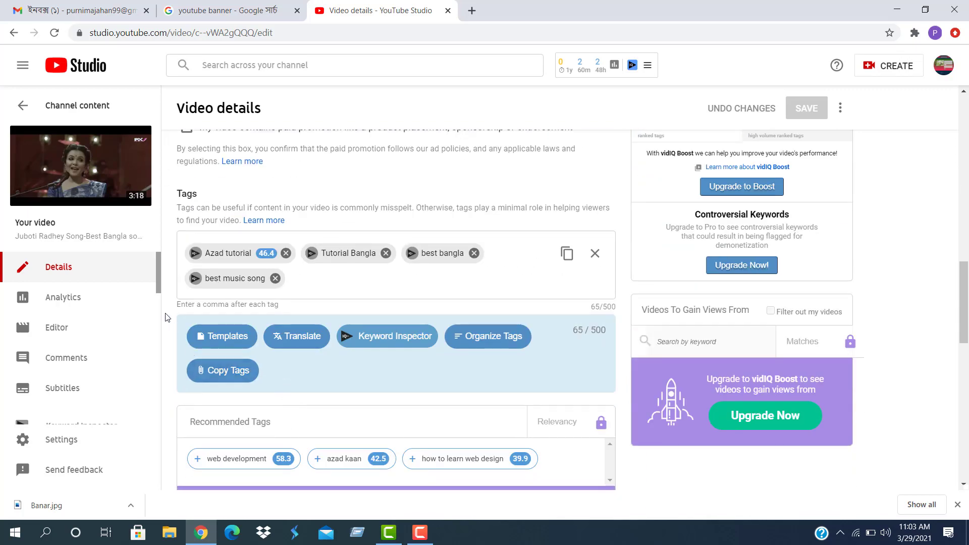
{"action": "left_click_drag", "start_coordinate": [167, 317], "coordinate": [169, 315]}
{"action": "scroll", "coordinate": [334, 392], "scroll_direction": "up", "scroll_amount": 15}
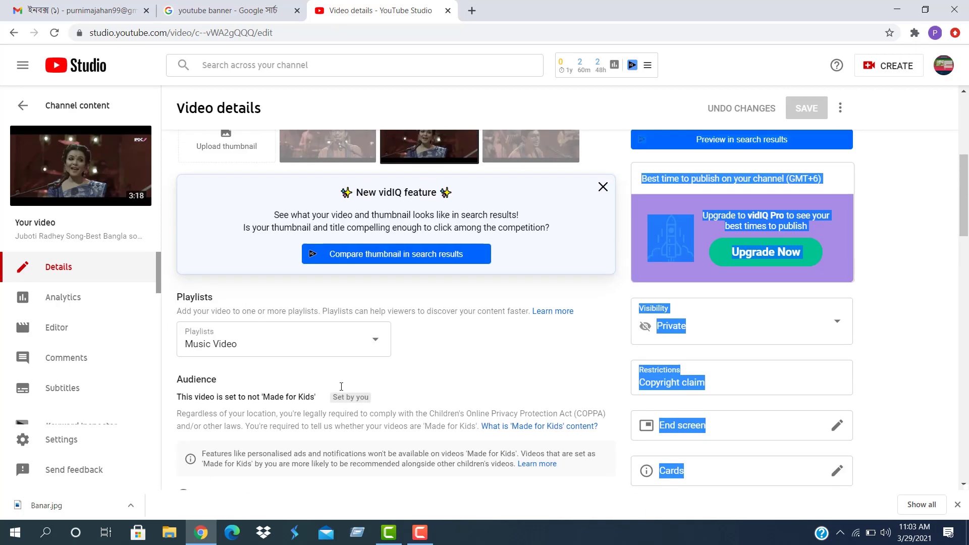
{"action": "left_click", "coordinate": [207, 280]}
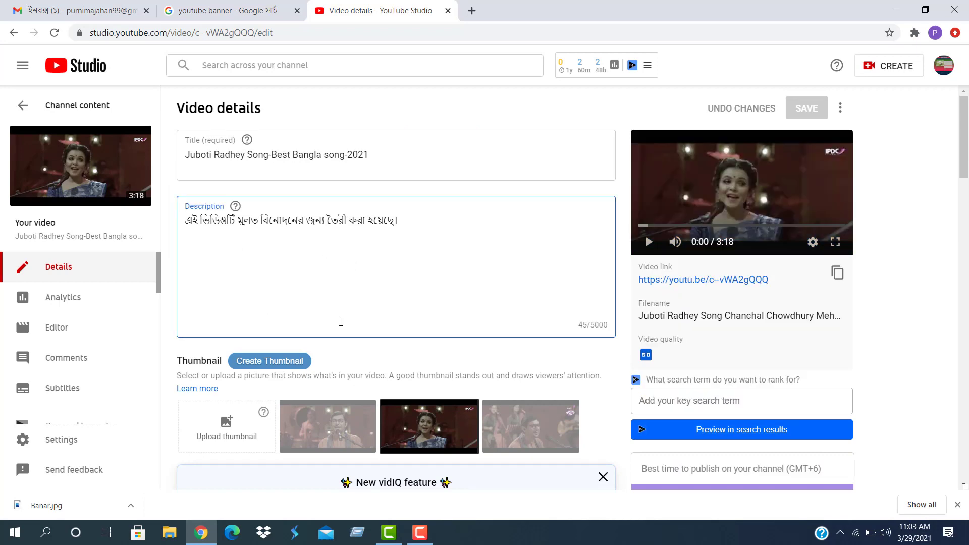
Scroll to the Tags box holding Azad tutorial, Tutorial Bangla, best bangla and best music song
{"action": "scroll", "coordinate": [336, 312], "scroll_direction": "down", "scroll_amount": 5}
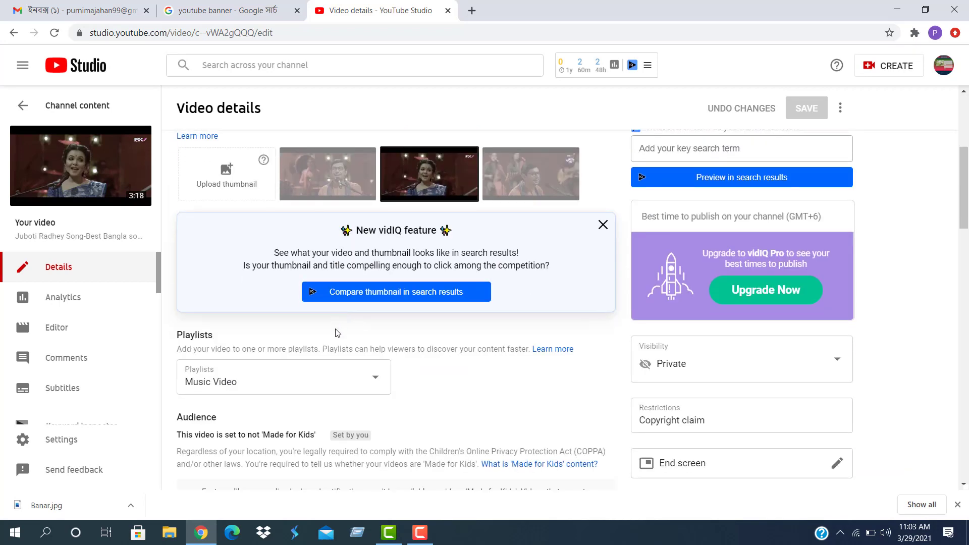
{"action": "scroll", "coordinate": [386, 311], "scroll_direction": "down", "scroll_amount": 5}
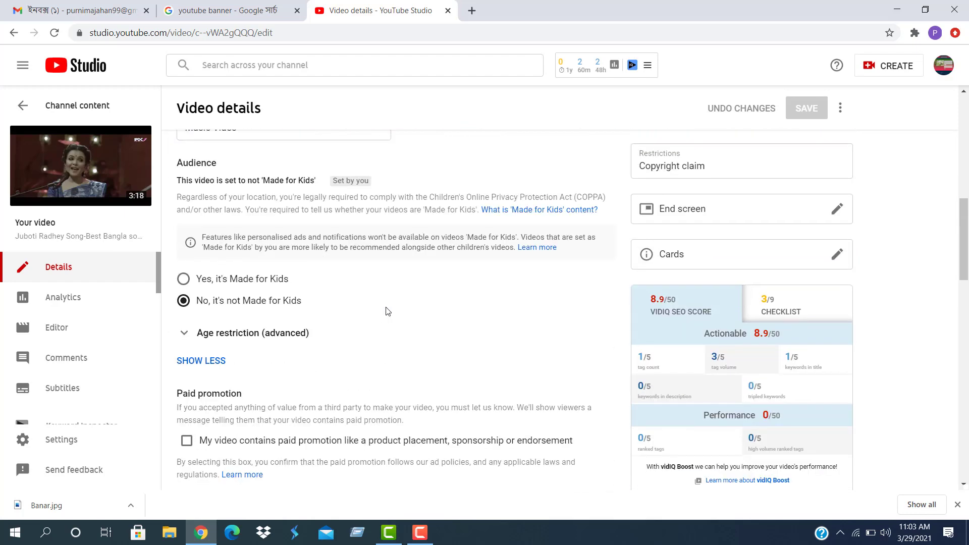
{"action": "scroll", "coordinate": [387, 310], "scroll_direction": "down", "scroll_amount": 5}
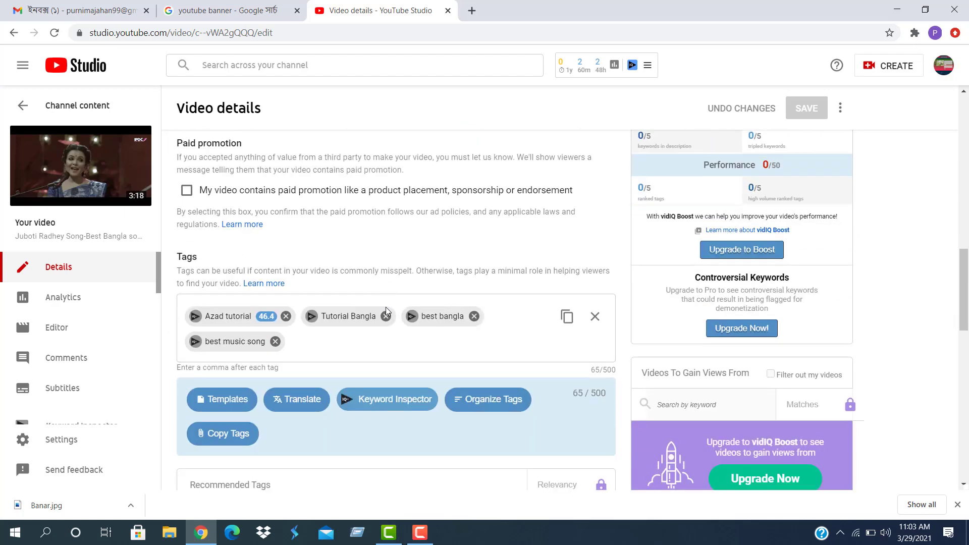
{"action": "left_click", "coordinate": [304, 340]}
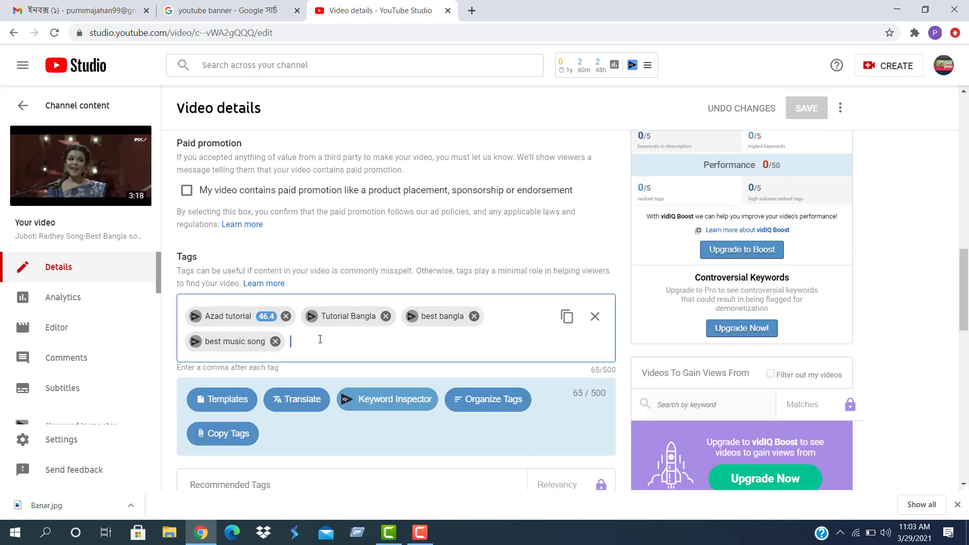
In vidIQ Keyword Inspector, check 'video' as a keyword, then look up 'Bangla' (score 33/100)
{"action": "left_click", "coordinate": [387, 401]}
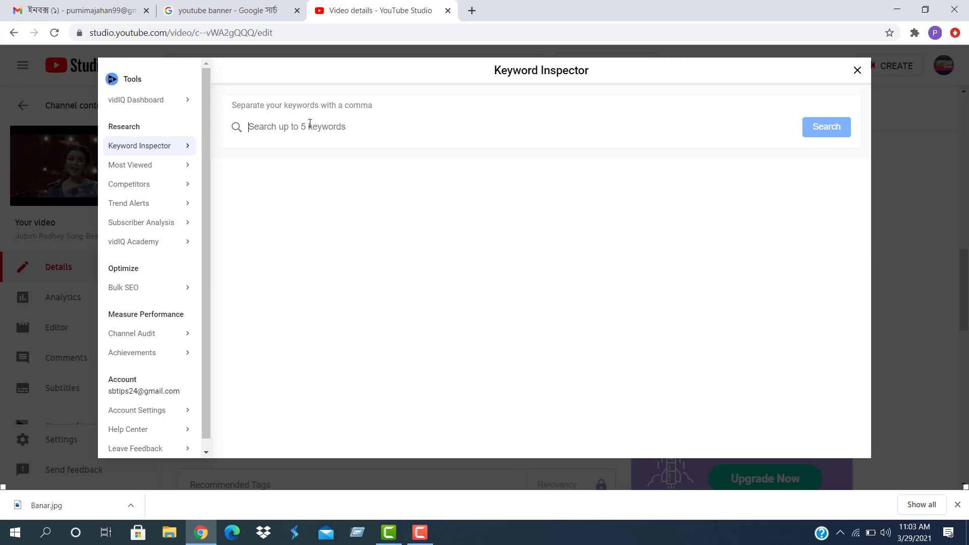
{"action": "type", "text": "video"}
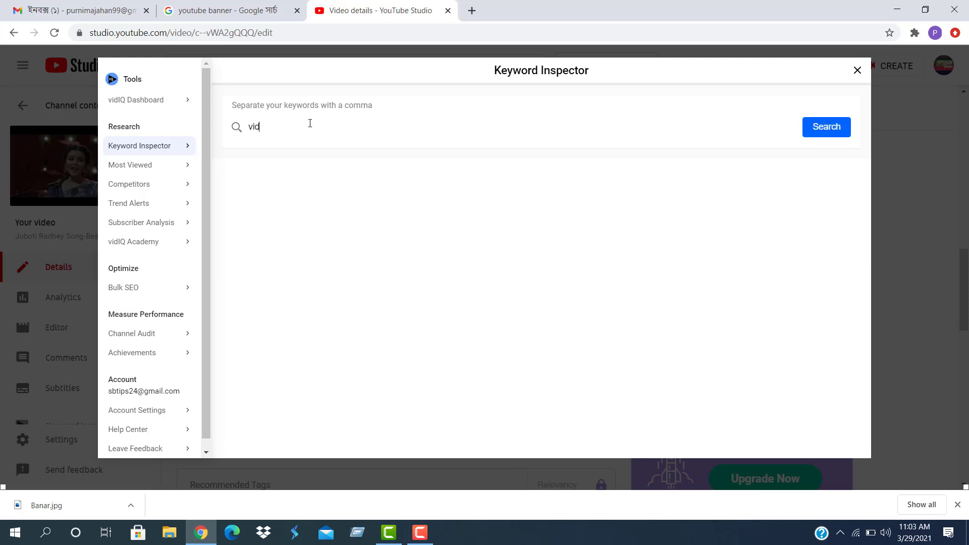
{"action": "left_click", "coordinate": [831, 129]}
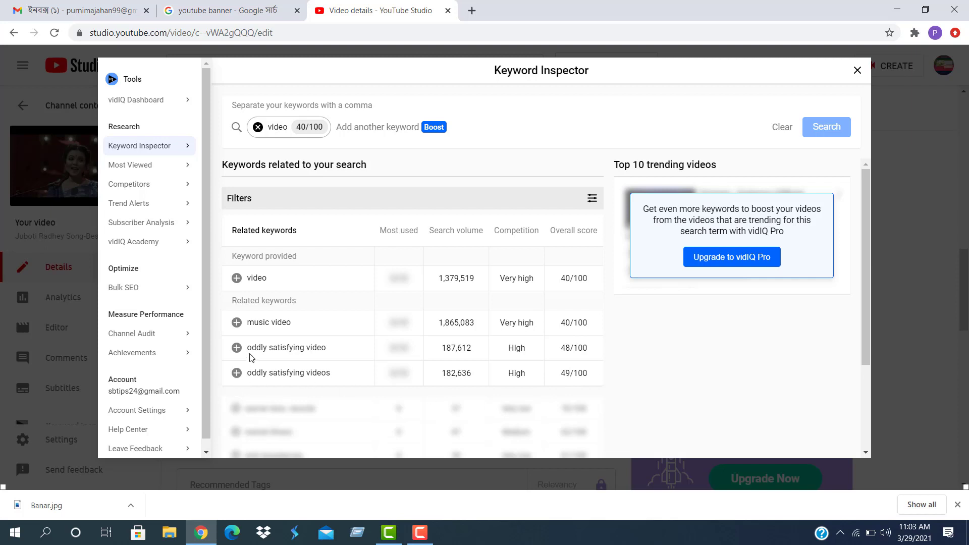
{"action": "left_click", "coordinate": [236, 279]}
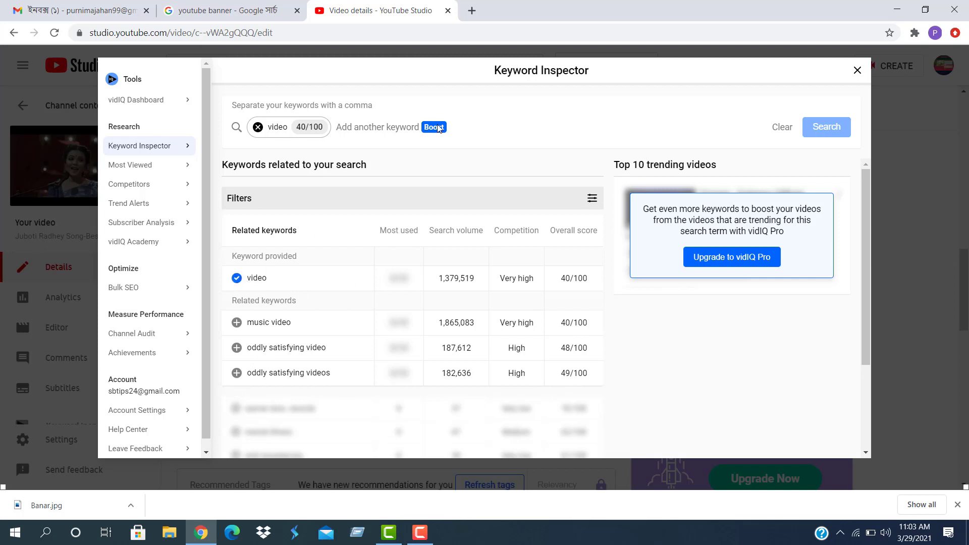
{"action": "left_click", "coordinate": [258, 127]}
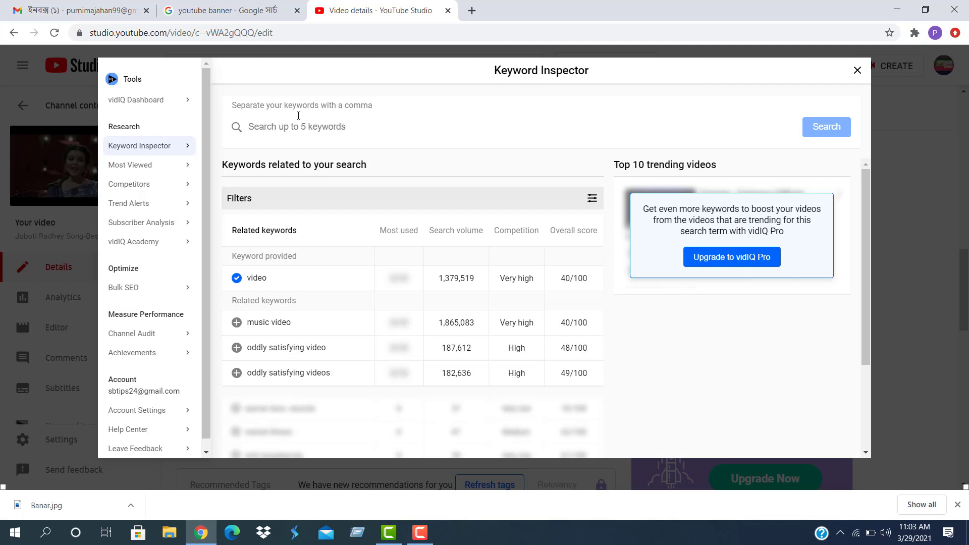
{"action": "type", "text": "Bangla"}
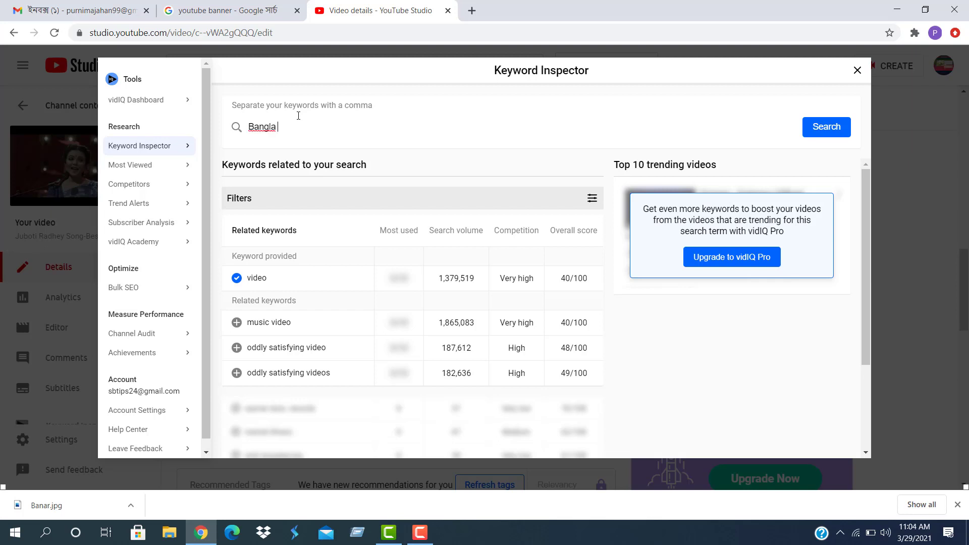
{"action": "left_click", "coordinate": [820, 132]}
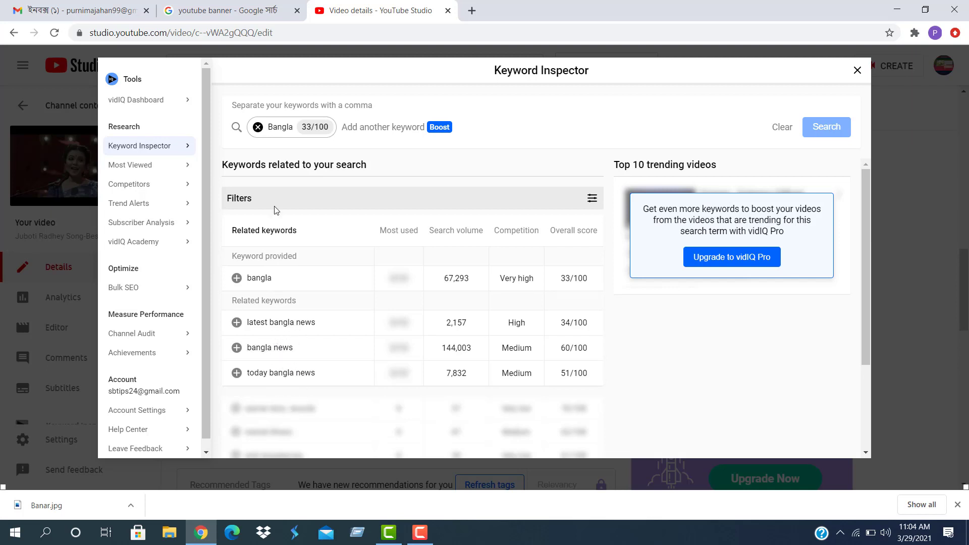
Swap the Bangla search for 'Latest Video' in Keyword Inspector, then remove that keyword chip
{"action": "left_click", "coordinate": [259, 127]}
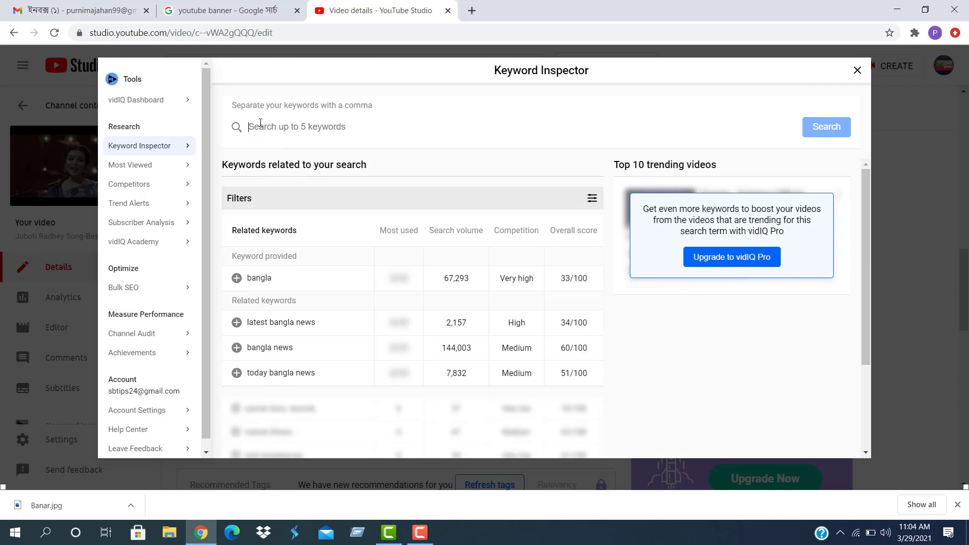
{"action": "type", "text": "La"}
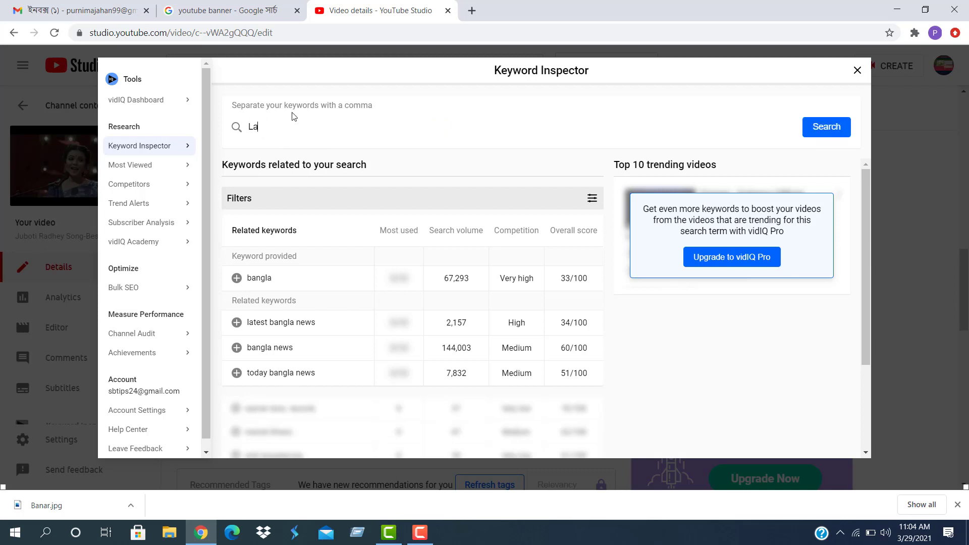
{"action": "type", "text": "Video"}
{"action": "left_click", "coordinate": [826, 127]}
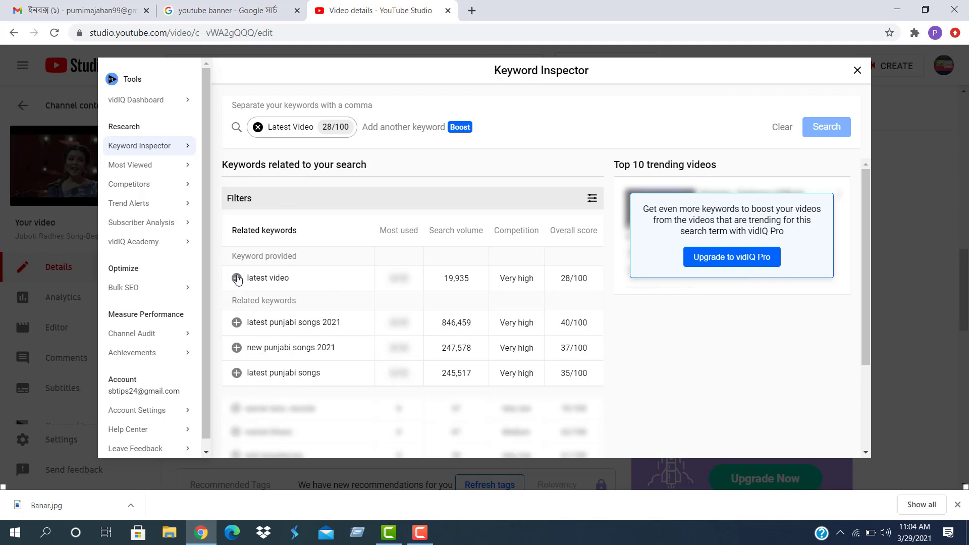
{"action": "left_click", "coordinate": [259, 128]}
Search Keyword Inspector for the keyword 'New Bangla song'
{"action": "type", "text": "B"}
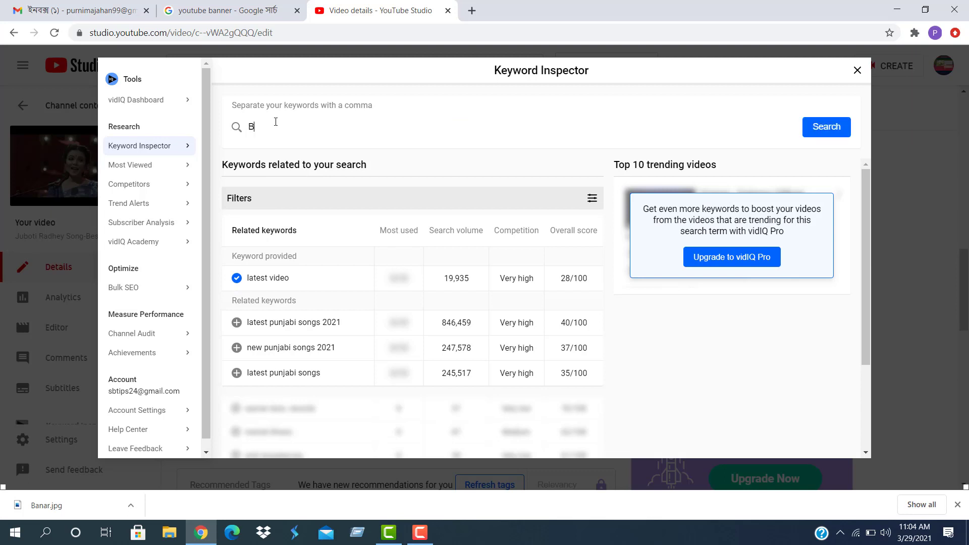
{"action": "type", "text": "est"}
{"action": "key", "text": "BackSpace"}
{"action": "key", "text": "BackSpace"}
{"action": "key", "text": "BackSpace"}
{"action": "type", "text": "Ne"}
{"action": "type", "text": "w"}
{"action": "type", "text": " Bam"}
{"action": "key", "text": "BackSpace"}
{"action": "type", "text": "ngla song"}
{"action": "left_click", "coordinate": [840, 127]}
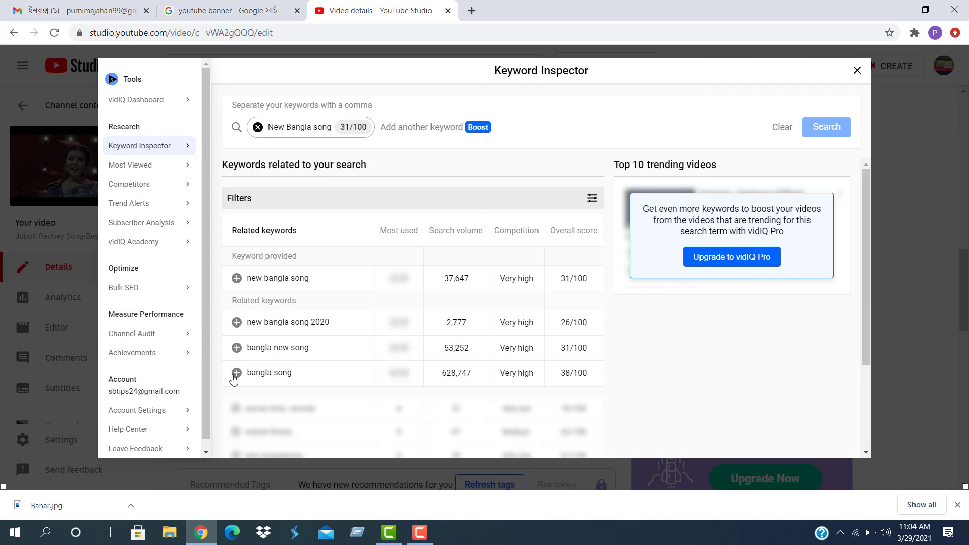
Add bangla new song, bangla song, new bangla song 2020 and new bangla song as tags, then copy all tags
{"action": "left_click", "coordinate": [236, 348]}
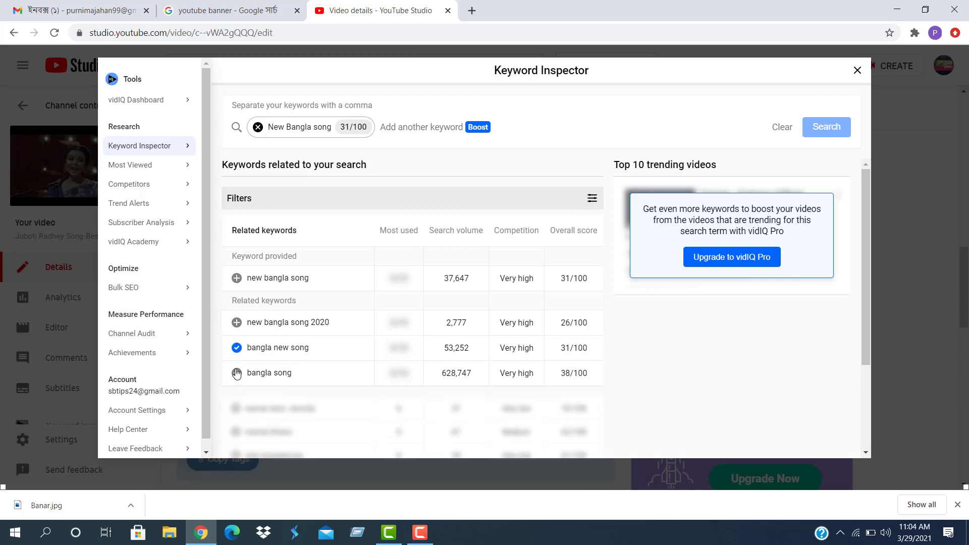
{"action": "left_click", "coordinate": [236, 373]}
{"action": "left_click", "coordinate": [236, 323]}
{"action": "left_click", "coordinate": [236, 278]}
{"action": "left_click", "coordinate": [857, 70]}
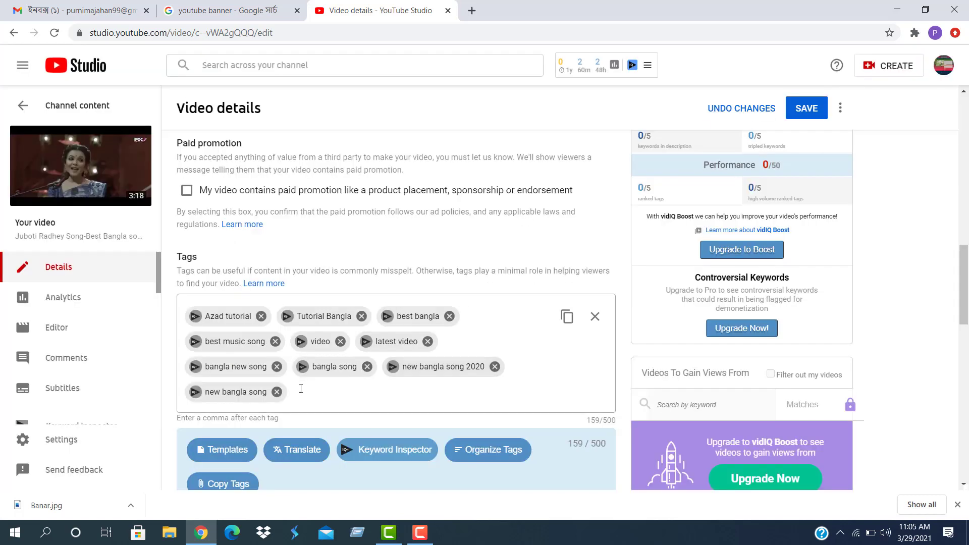
{"action": "left_click", "coordinate": [567, 317]}
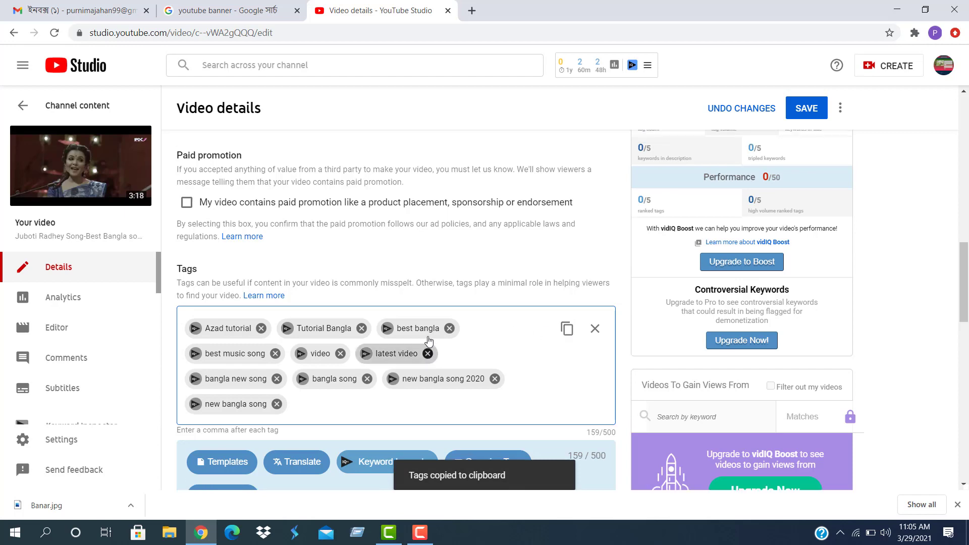
{"action": "scroll", "coordinate": [404, 337], "scroll_direction": "up", "scroll_amount": 15}
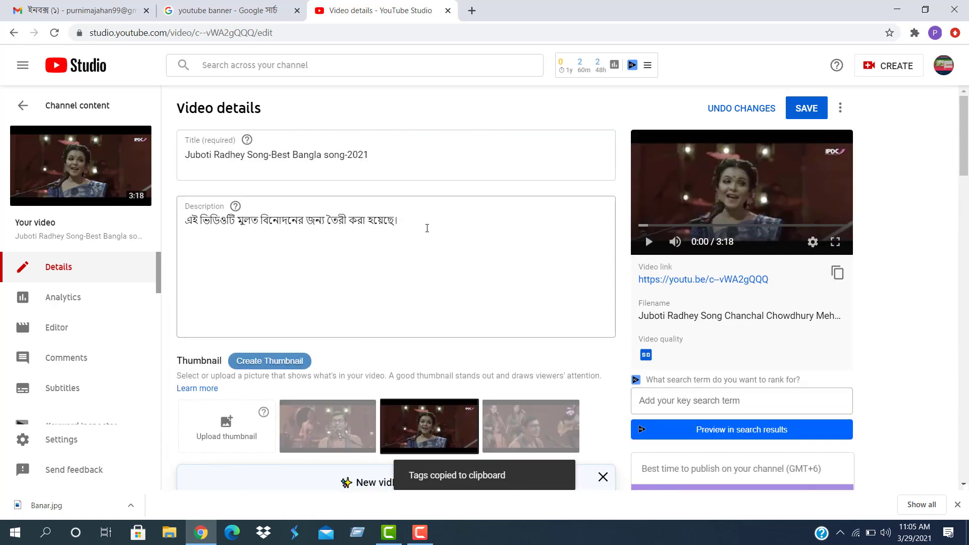
Add a row of equals signs to the description, paste the tag list, and prefix the first tag with #
{"action": "left_click", "coordinate": [434, 225]}
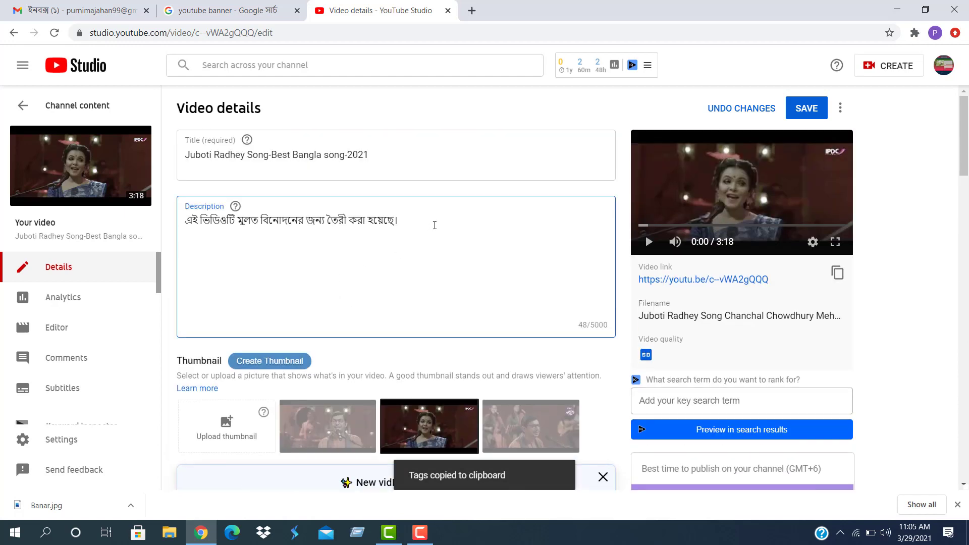
{"action": "type", "text": "=========================================="}
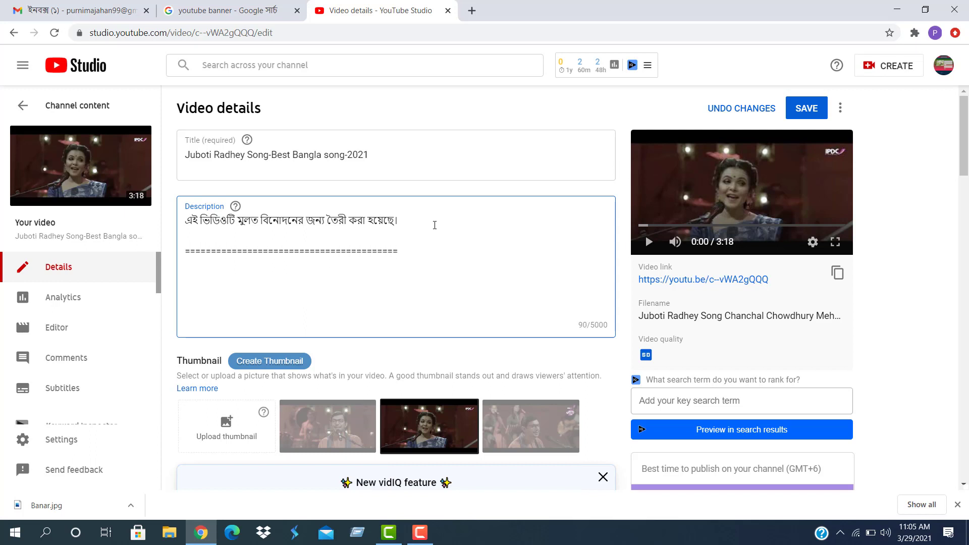
{"action": "key", "text": "ctrl+v"}
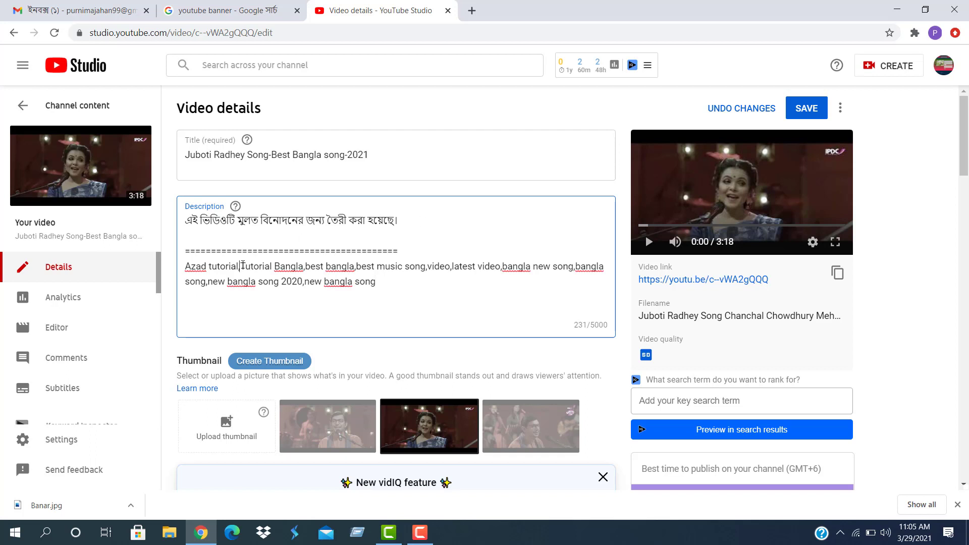
{"action": "key", "text": "Return"}
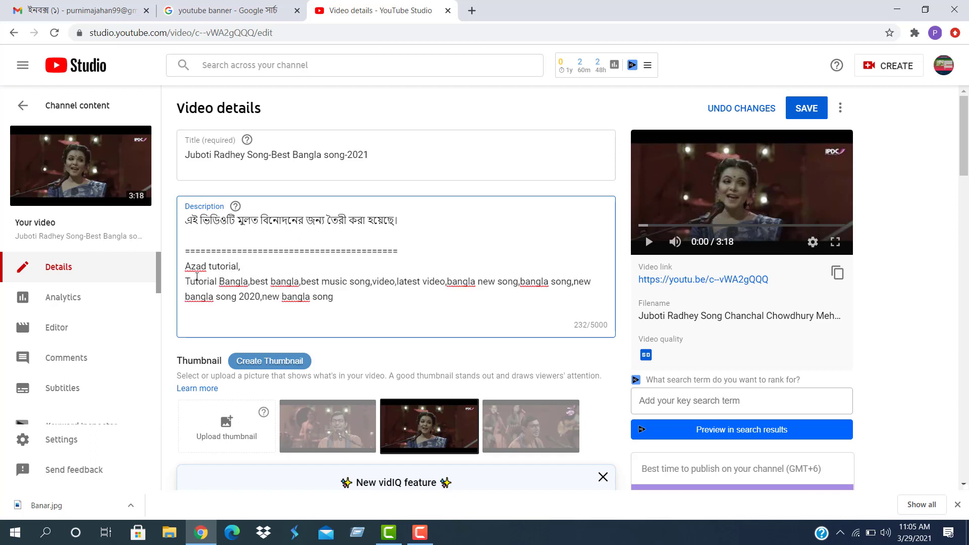
{"action": "key", "text": "BackSpace"}
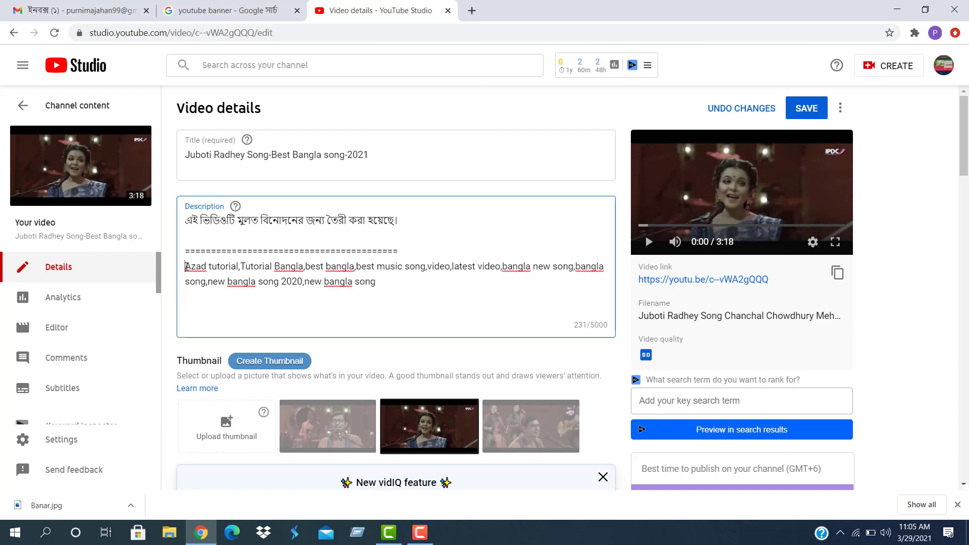
{"action": "type", "text": "#"}
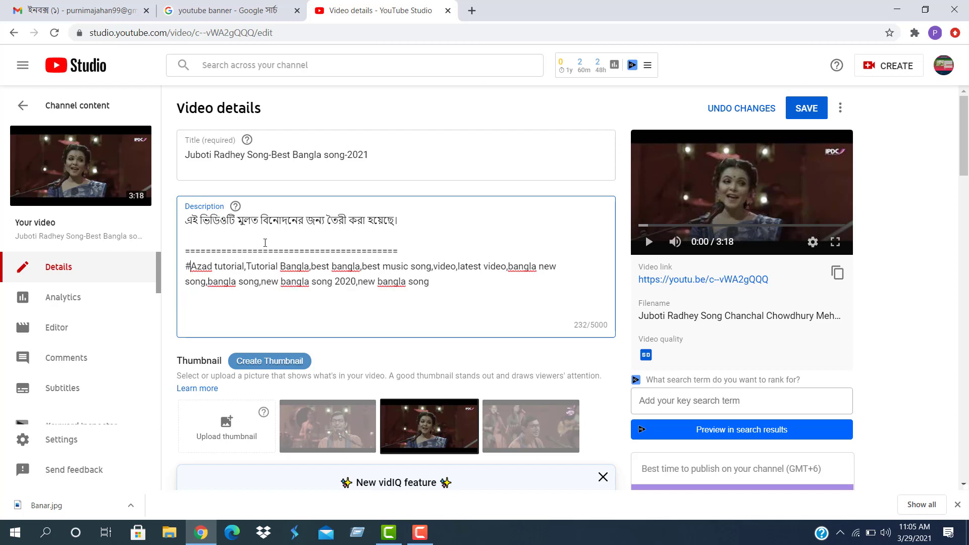
Split Tutorial Bangla, best bangla, best music song and latest video onto their own hashtag lines
{"action": "left_click", "coordinate": [250, 269]}
{"action": "key", "text": "Return"}
{"action": "key", "text": "Return"}
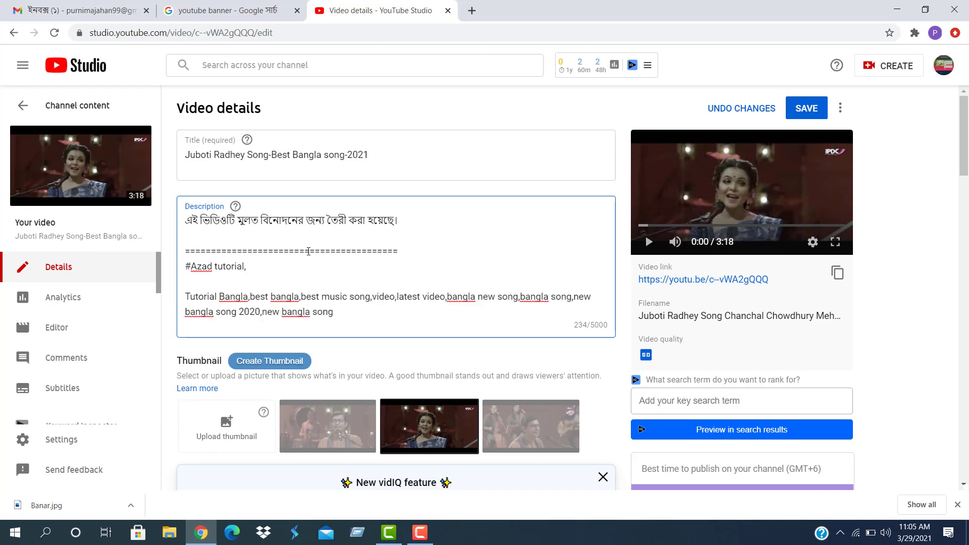
{"action": "key", "text": "BackSpace"}
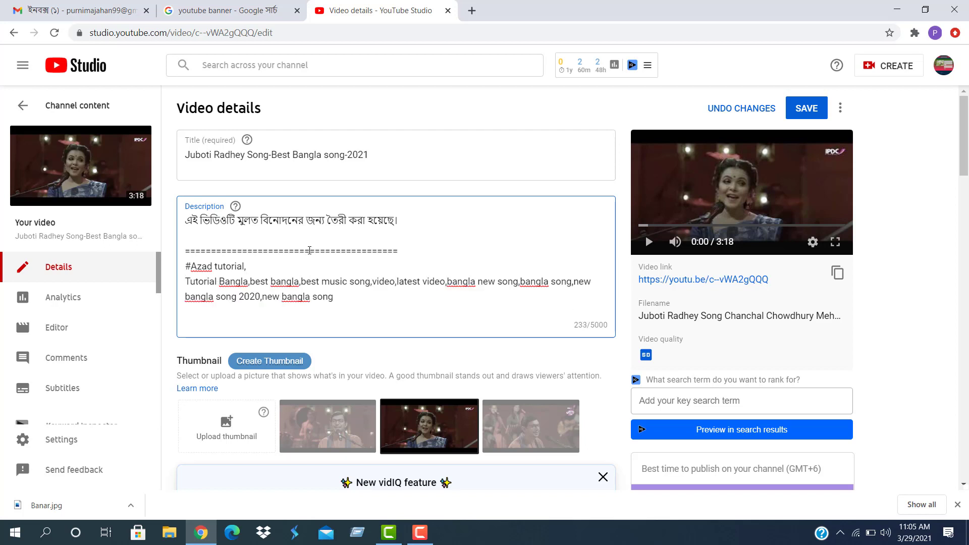
{"action": "type", "text": "#"}
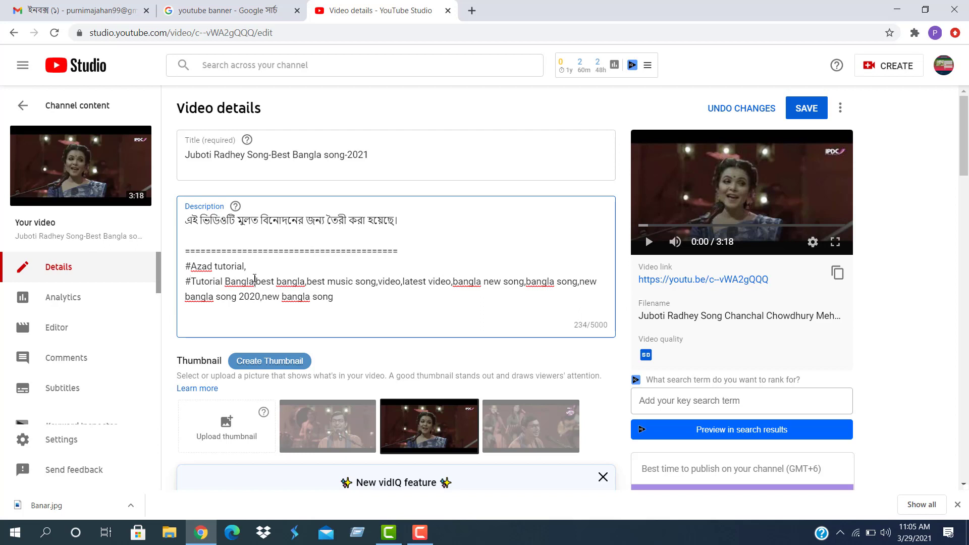
{"action": "left_click", "coordinate": [255, 281]}
{"action": "key", "text": "Return"}
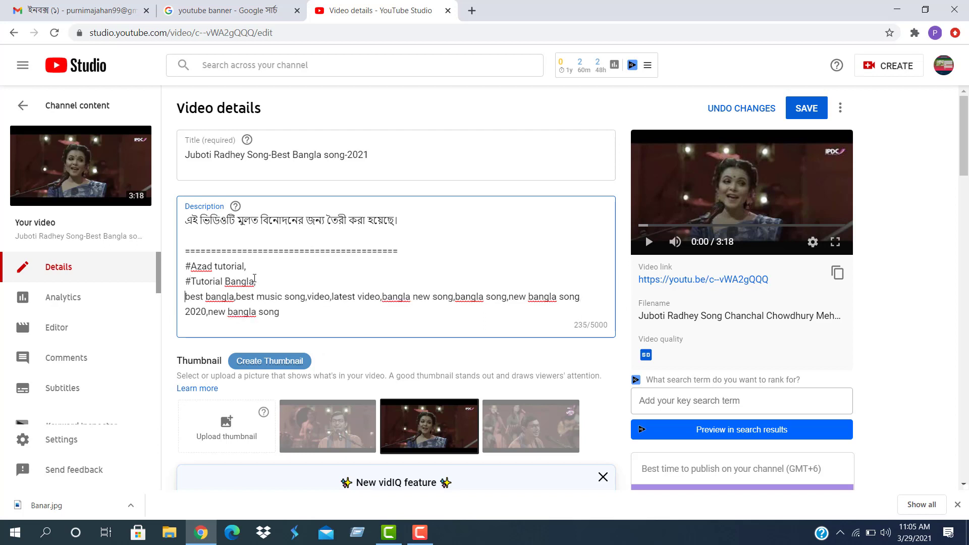
{"action": "type", "text": "#"}
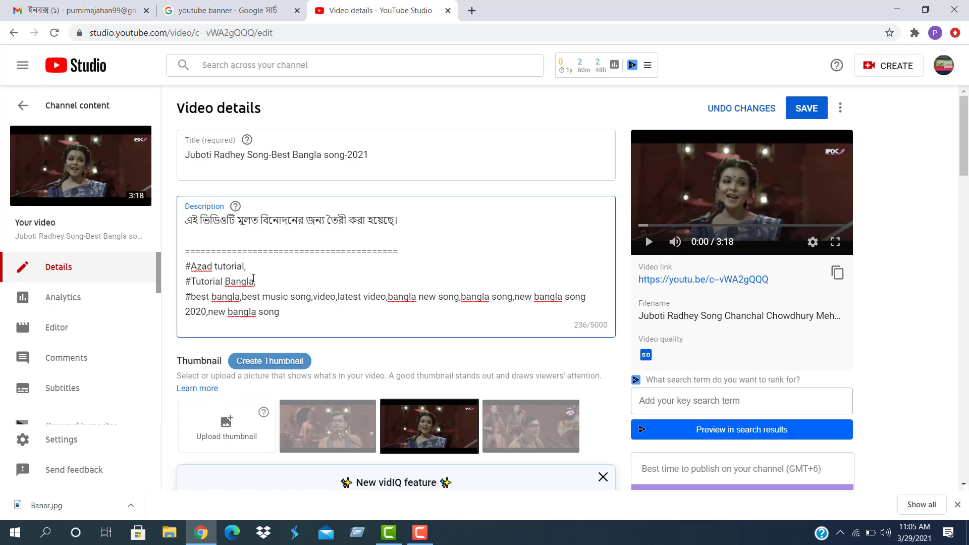
{"action": "left_click", "coordinate": [242, 296]}
{"action": "key", "text": "Return"}
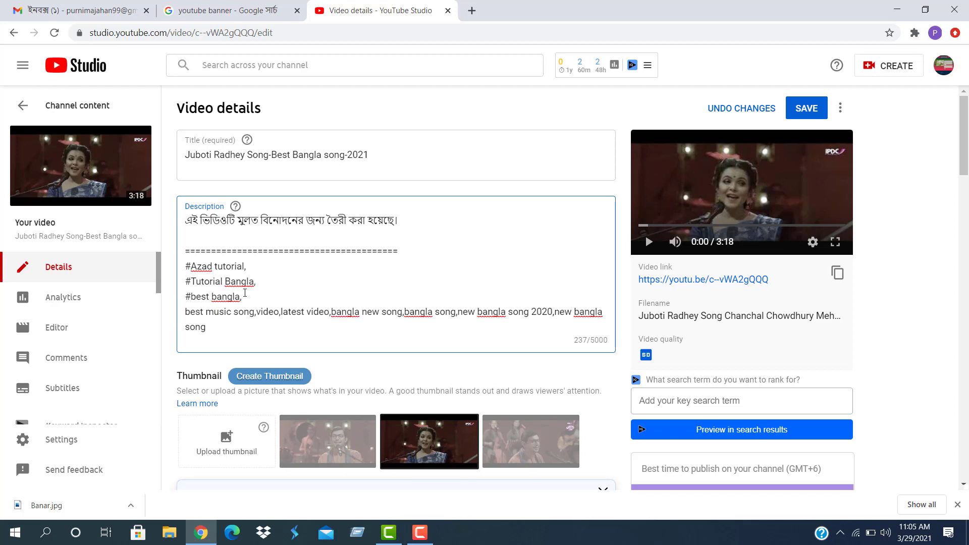
{"action": "type", "text": "@"}
{"action": "key", "text": "BackSpace"}
{"action": "type", "text": "#"}
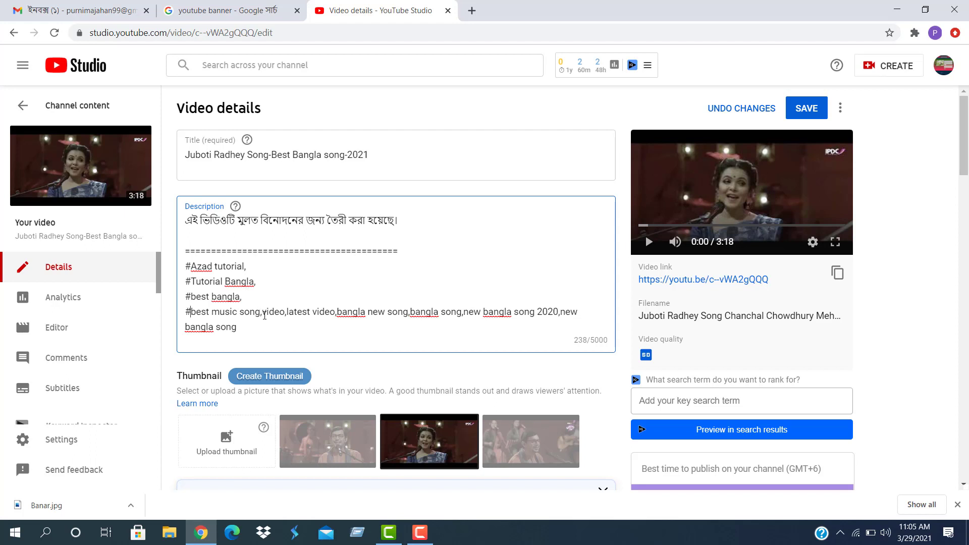
{"action": "key", "text": "Return"}
{"action": "type", "text": "#"}
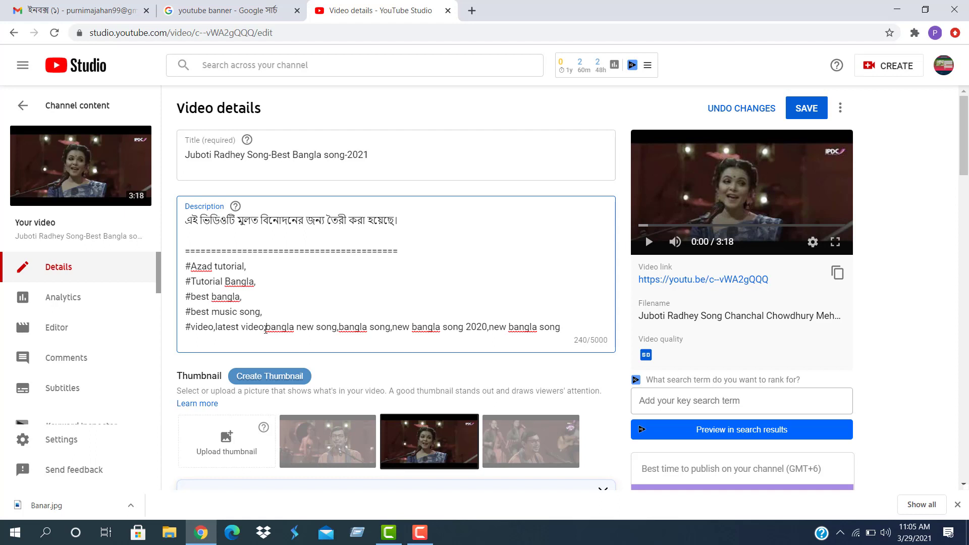
Give bangla new song, bangla song, new bangla song 2020 and new bangla song each a # line
{"action": "left_click", "coordinate": [272, 329]}
{"action": "key", "text": "Return"}
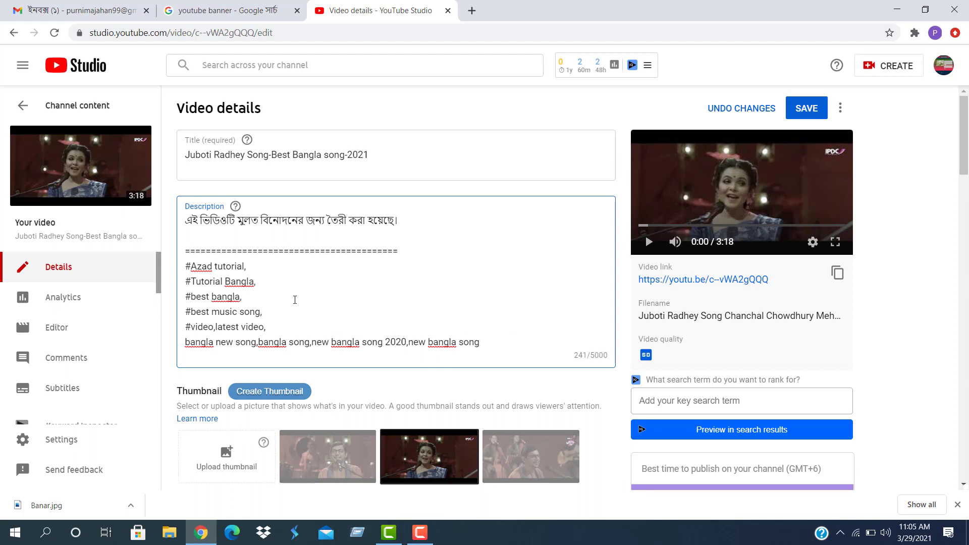
{"action": "type", "text": "#"}
{"action": "left_click", "coordinate": [265, 342]}
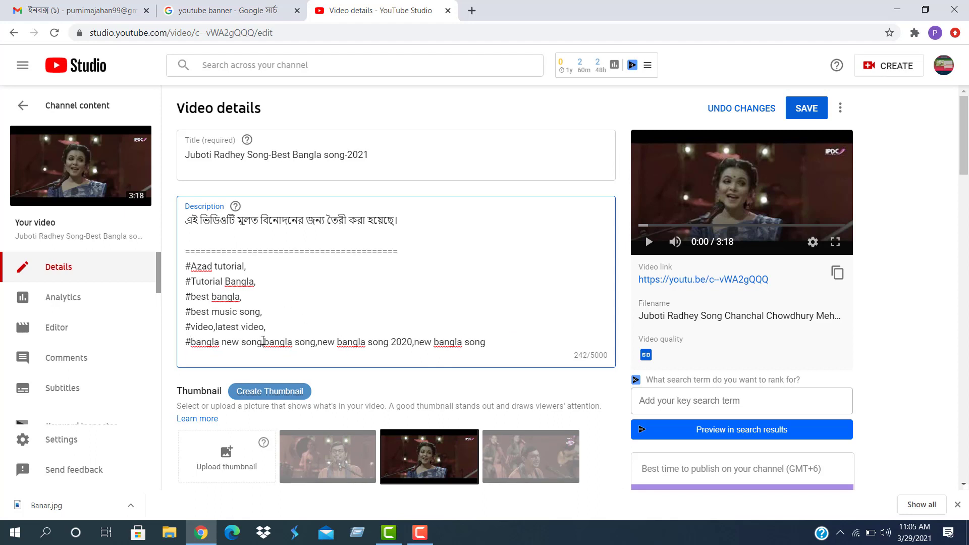
{"action": "key", "text": "Return"}
{"action": "type", "text": "#"}
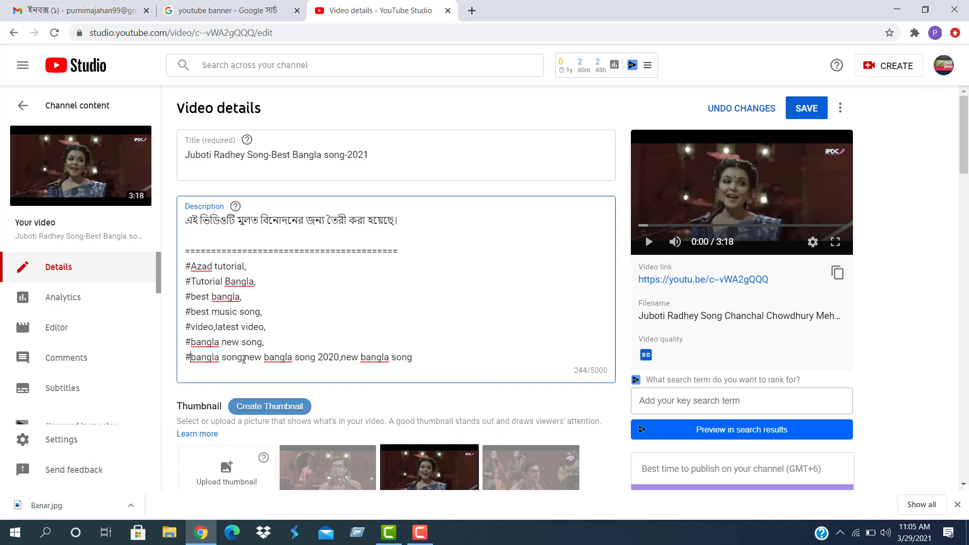
{"action": "key", "text": "Return"}
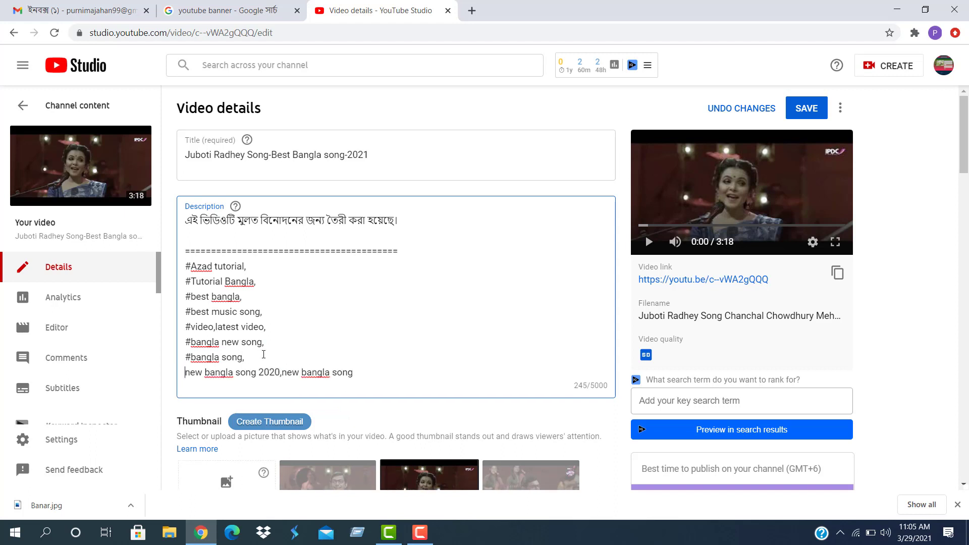
{"action": "type", "text": "#"}
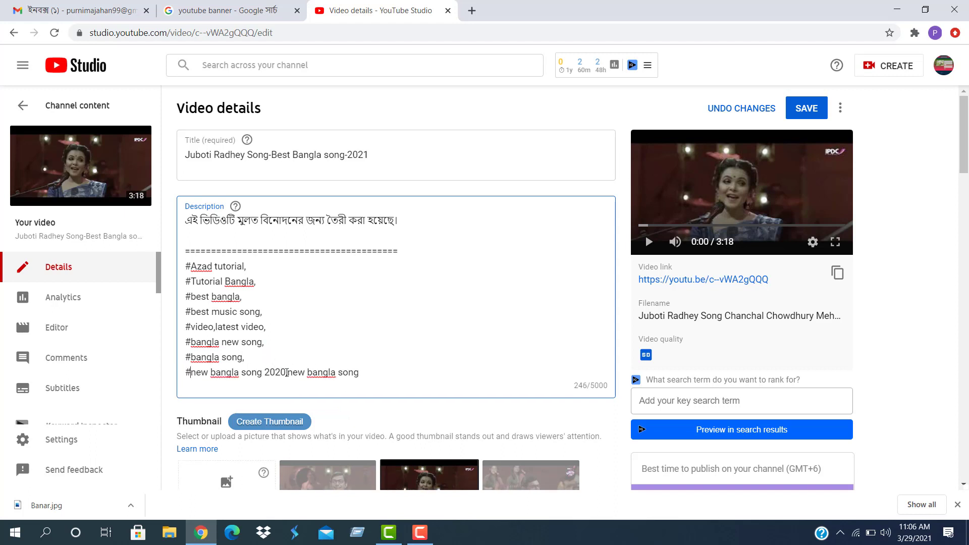
{"action": "left_click", "coordinate": [287, 373]}
{"action": "key", "text": "Return"}
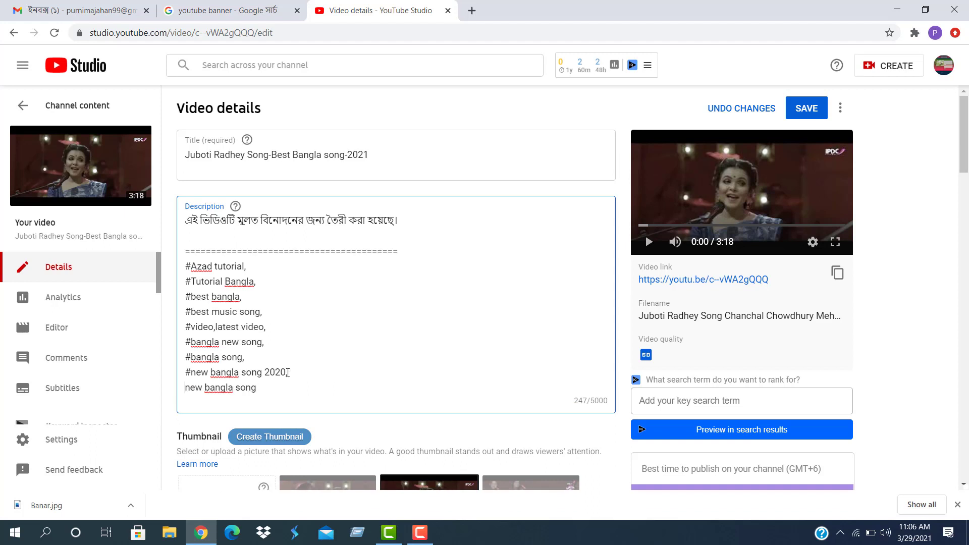
{"action": "type", "text": "#"}
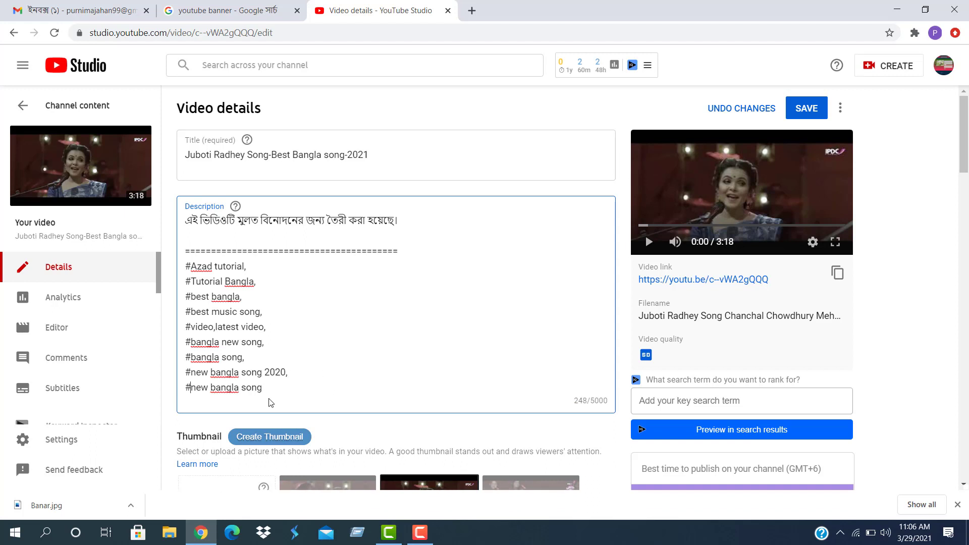
Go to the end of the hashtag list and begin a new line of equals signs
{"action": "key", "text": "ctrl+a"}
{"action": "left_click", "coordinate": [269, 392]}
{"action": "key", "text": "Return"}
{"action": "type", "text": "======="}
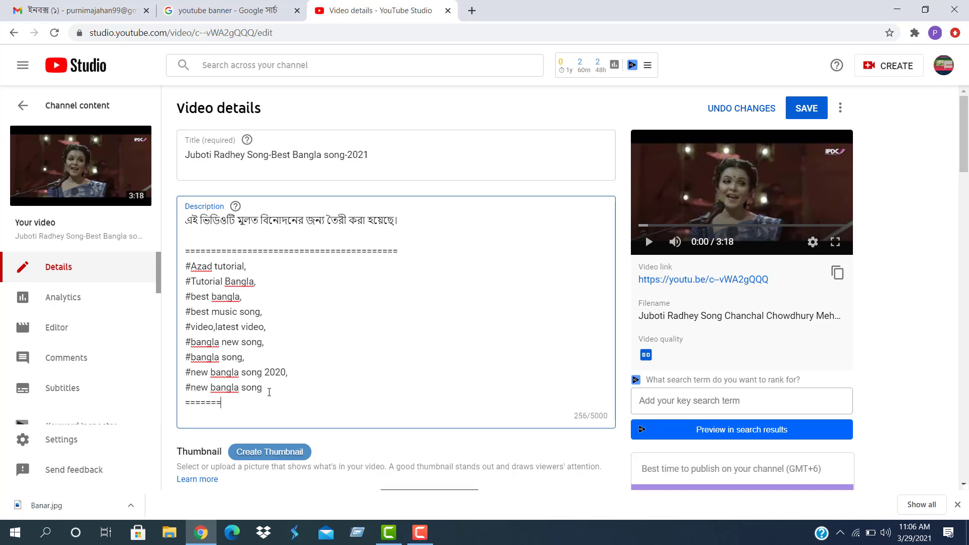
{"action": "type", "text": "================="}
Trim the divider, add a second equals-sign line beneath it, and end with an empty line
{"action": "key", "text": "BackSpace"}
{"action": "key", "text": "BackSpace"}
{"action": "key", "text": "Return"}
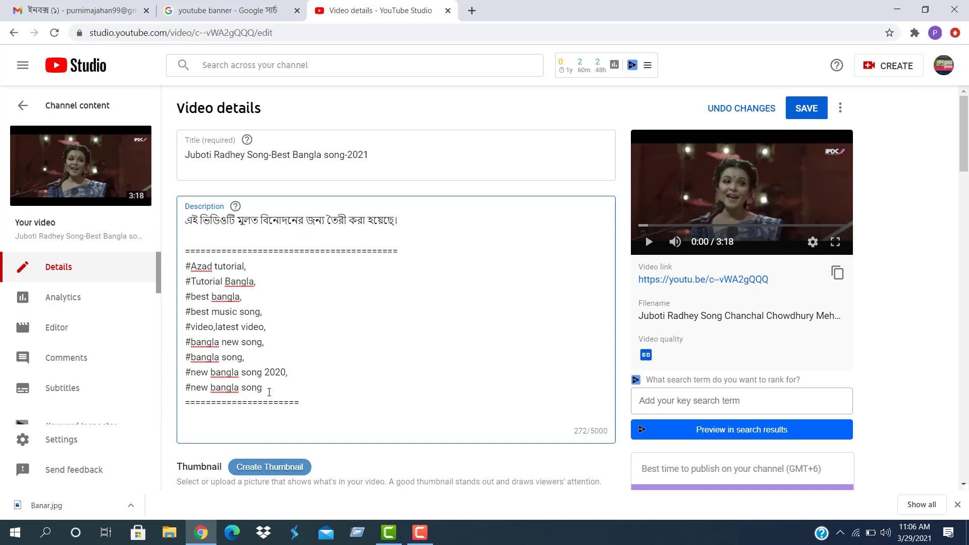
{"action": "type", "text": "=========================="}
{"action": "key", "text": "BackSpace"}
{"action": "key", "text": "BackSpace"}
{"action": "key", "text": "BackSpace"}
{"action": "key", "text": "BackSpace"}
{"action": "scroll", "coordinate": [314, 412], "scroll_direction": "down", "scroll_amount": 1}
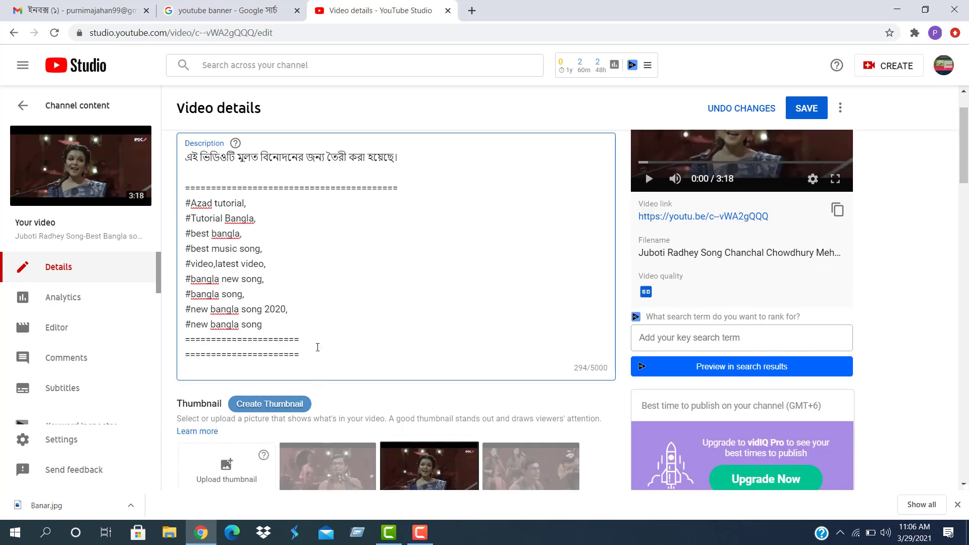
{"action": "key", "text": "Return"}
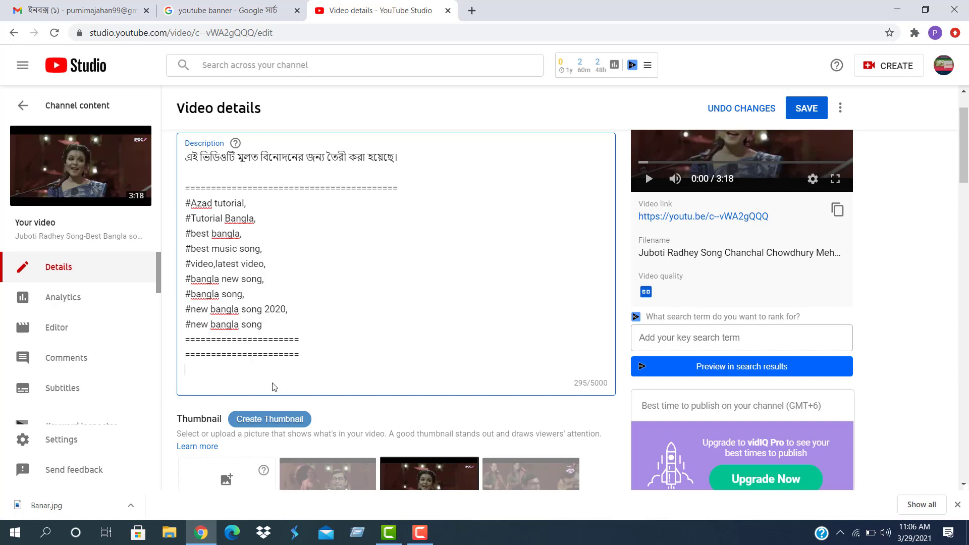
{"action": "scroll", "coordinate": [706, 272], "scroll_direction": "down", "scroll_amount": 4}
{"action": "scroll", "coordinate": [753, 341], "scroll_direction": "up", "scroll_amount": 3}
{"action": "scroll", "coordinate": [754, 340], "scroll_direction": "up", "scroll_amount": 3}
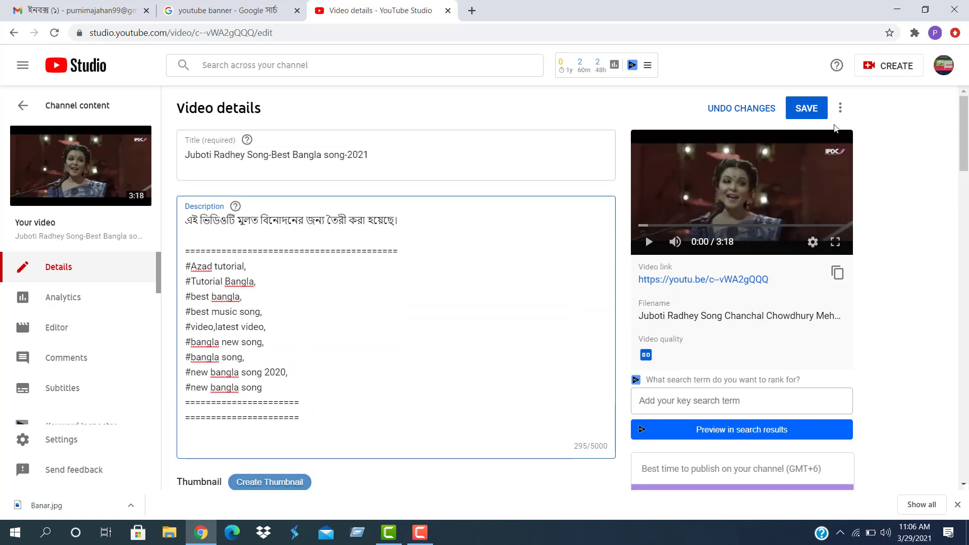
Save the edited video details and confirm the changes were saved
{"action": "left_click", "coordinate": [806, 108]}
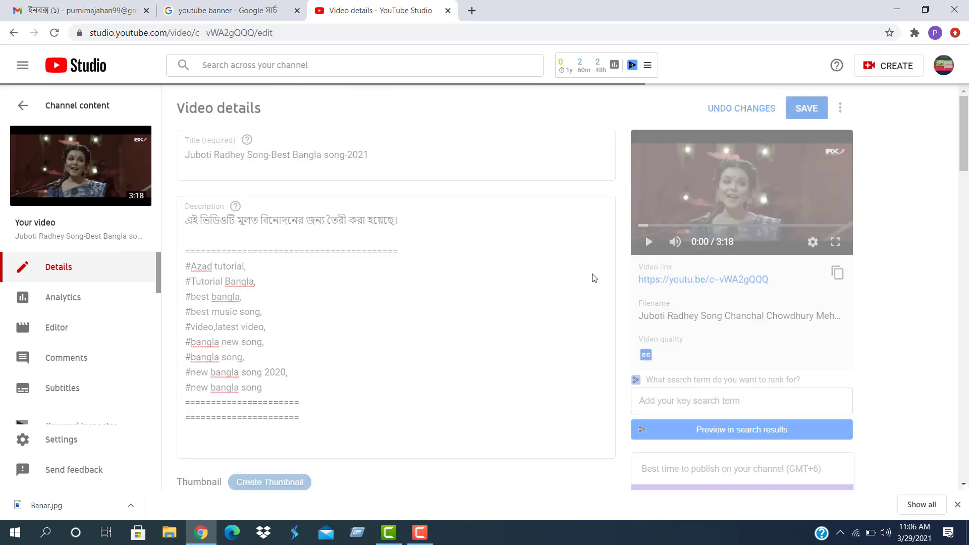
{"action": "scroll", "coordinate": [733, 340], "scroll_direction": "down", "scroll_amount": 10}
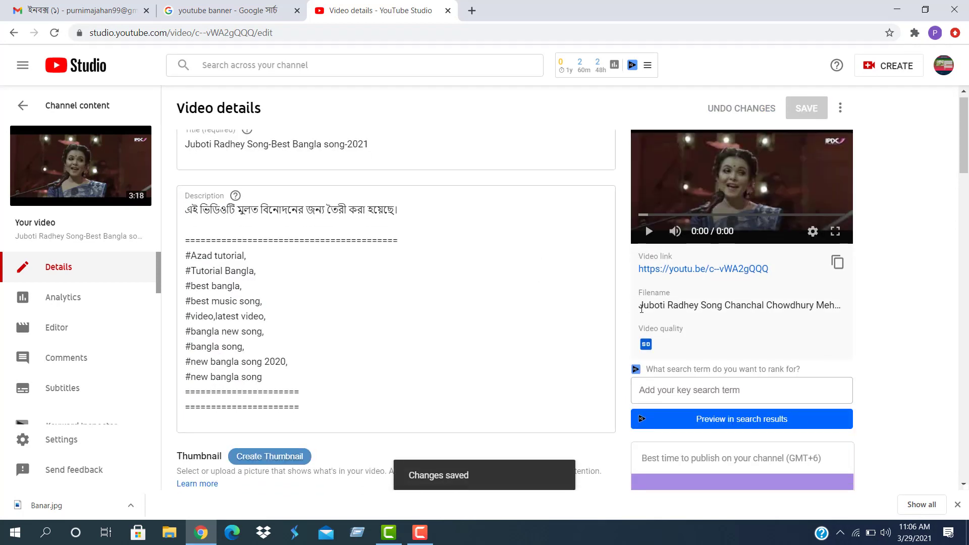
{"action": "scroll", "coordinate": [733, 340], "scroll_direction": "down", "scroll_amount": 4}
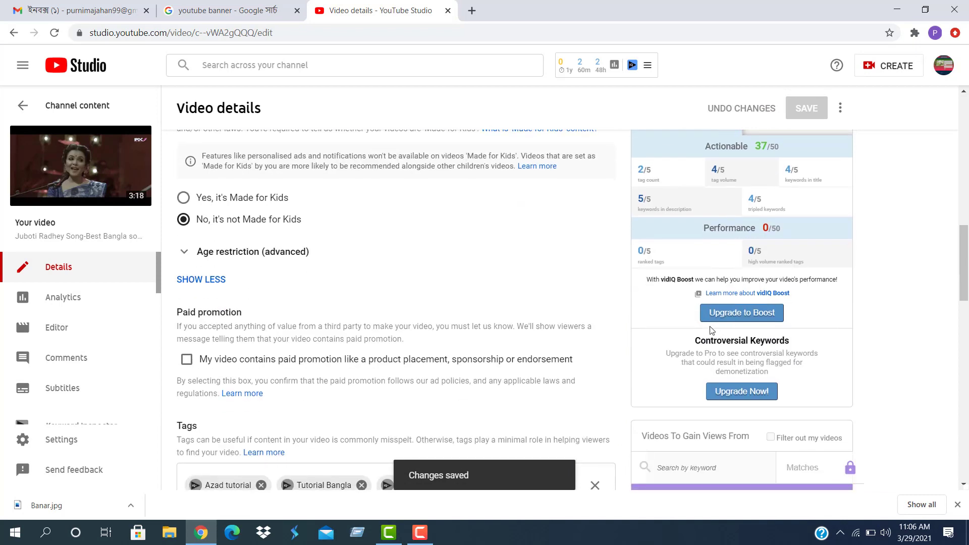
{"action": "scroll", "coordinate": [705, 329], "scroll_direction": "down", "scroll_amount": 9}
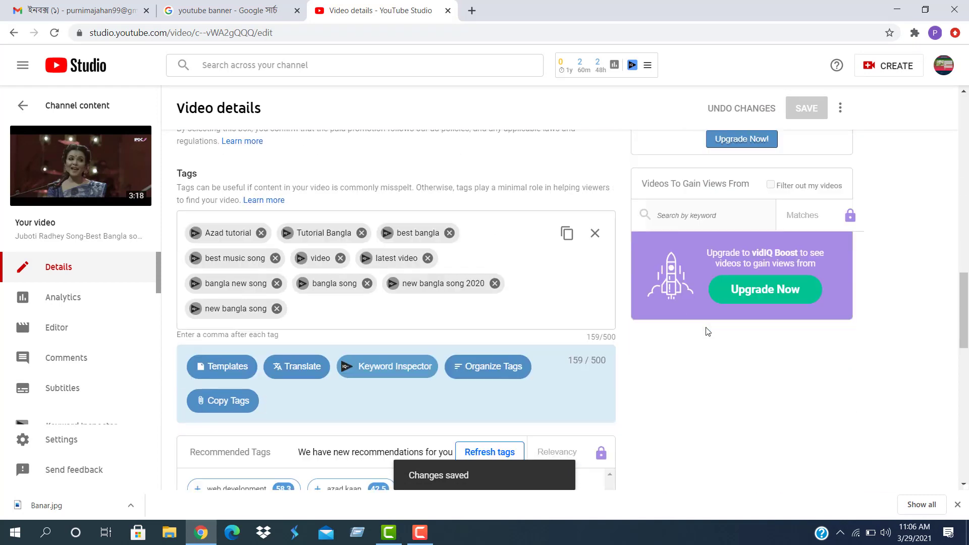
{"action": "scroll", "coordinate": [384, 310], "scroll_direction": "up", "scroll_amount": 5}
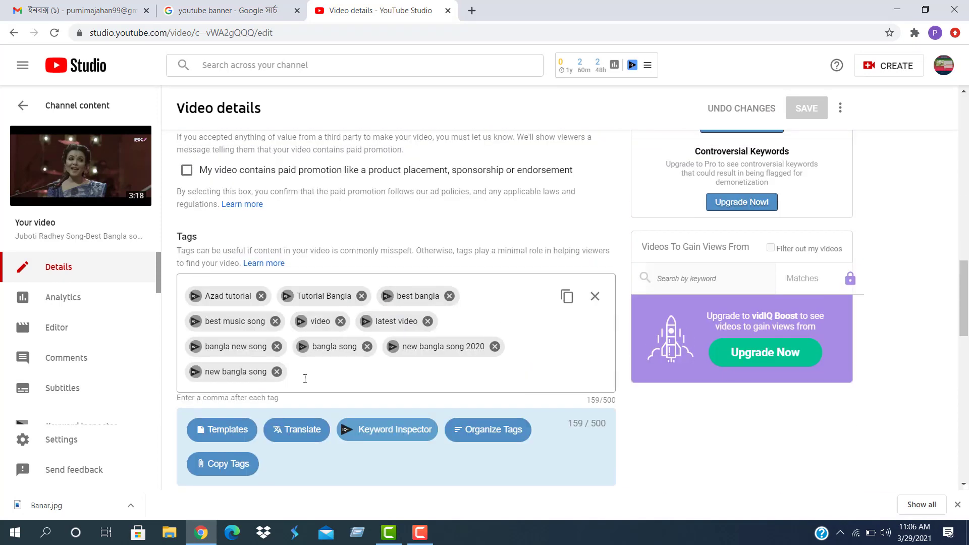
{"action": "scroll", "coordinate": [438, 374], "scroll_direction": "up", "scroll_amount": 4}
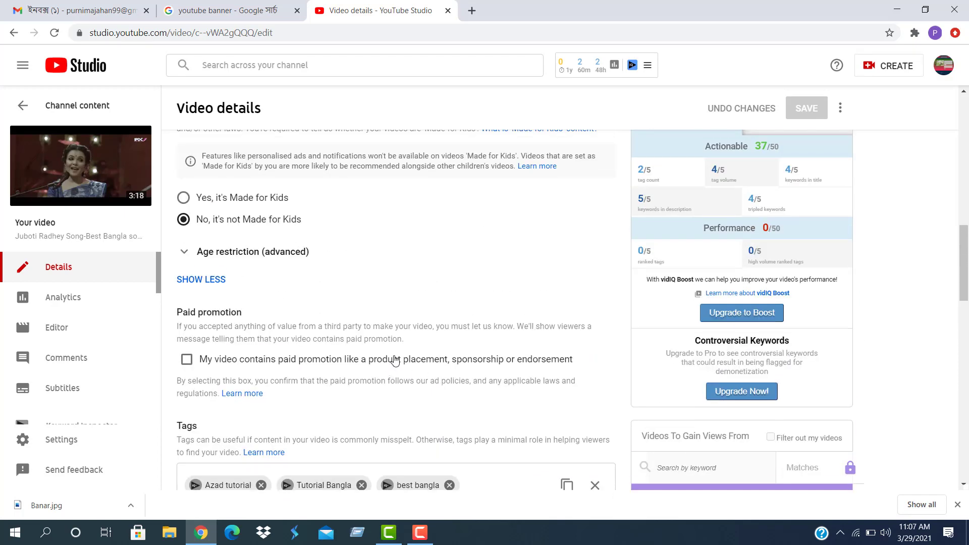
{"action": "mouse_move", "coordinate": [651, 183]}
Scroll through the Tags and lower sections to review the saved video details
{"action": "scroll", "coordinate": [720, 322], "scroll_direction": "down", "scroll_amount": 7}
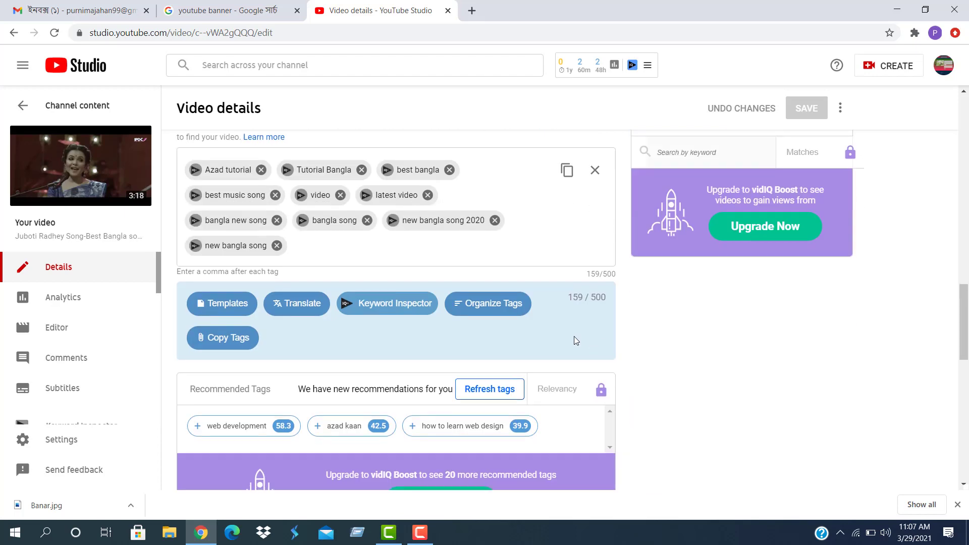
{"action": "scroll", "coordinate": [502, 348], "scroll_direction": "down", "scroll_amount": 5}
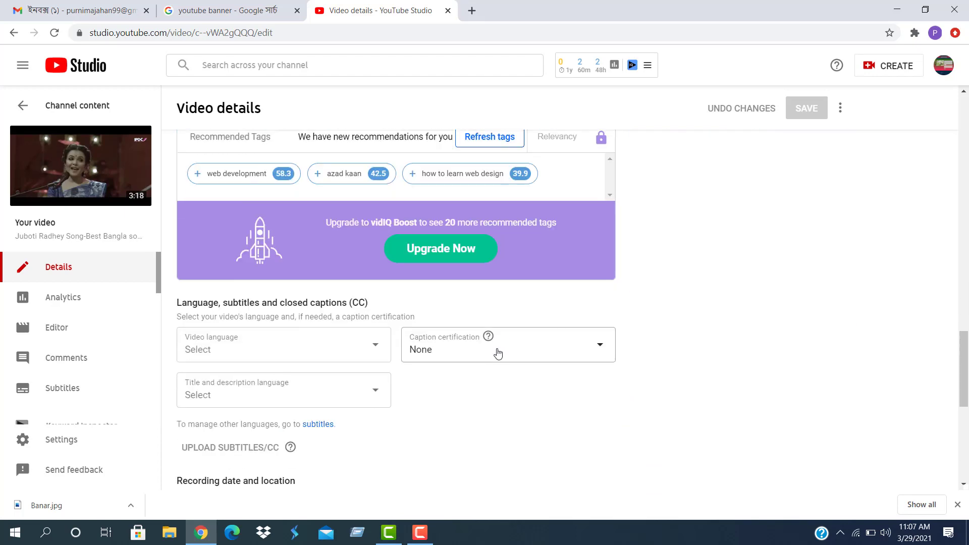
{"action": "mouse_move", "coordinate": [486, 338]}
{"action": "scroll", "coordinate": [308, 461], "scroll_direction": "down", "scroll_amount": 6}
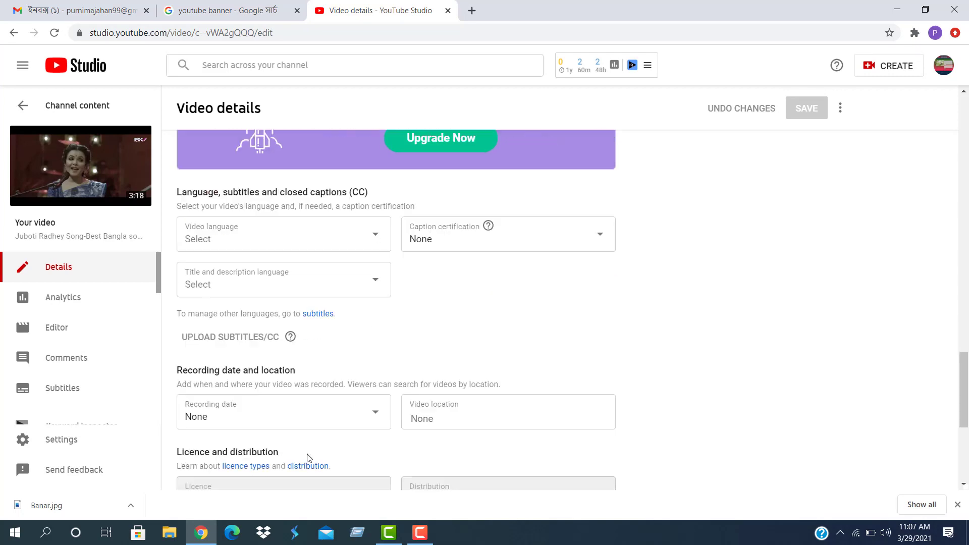
{"action": "scroll", "coordinate": [347, 450], "scroll_direction": "down", "scroll_amount": 2}
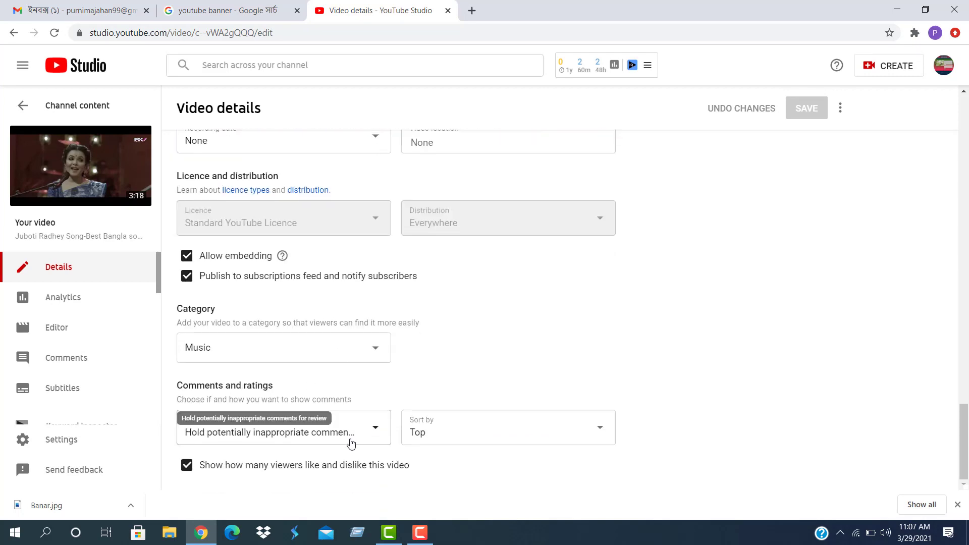
{"action": "scroll", "coordinate": [340, 237], "scroll_direction": "up", "scroll_amount": 10}
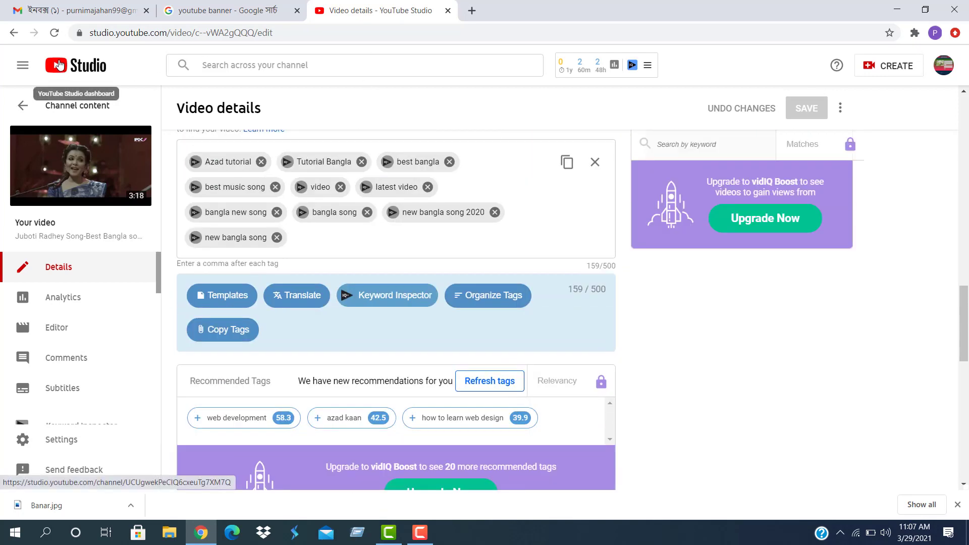
{"action": "scroll", "coordinate": [716, 275], "scroll_direction": "up", "scroll_amount": 6}
{"action": "scroll", "coordinate": [716, 275], "scroll_direction": "up", "scroll_amount": 6}
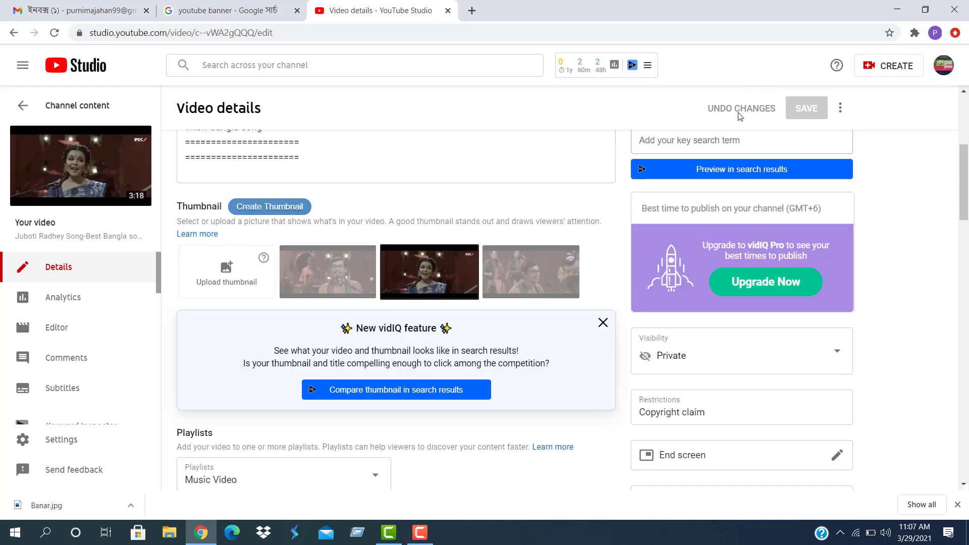
{"action": "scroll", "coordinate": [303, 151], "scroll_direction": "up", "scroll_amount": 5}
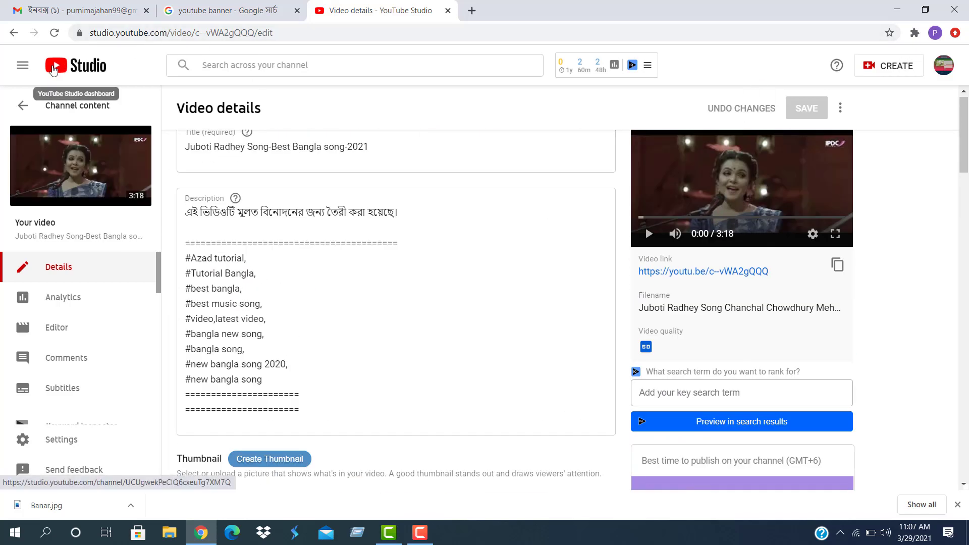
Open the Music Video playlist on YouTube from Studio's Playlists page
{"action": "left_click", "coordinate": [60, 68]}
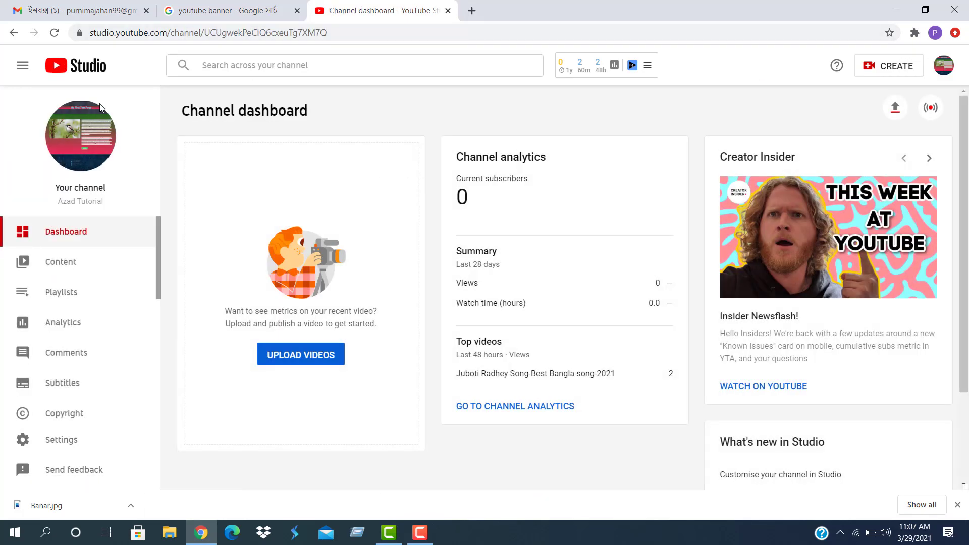
{"action": "left_click", "coordinate": [52, 293]}
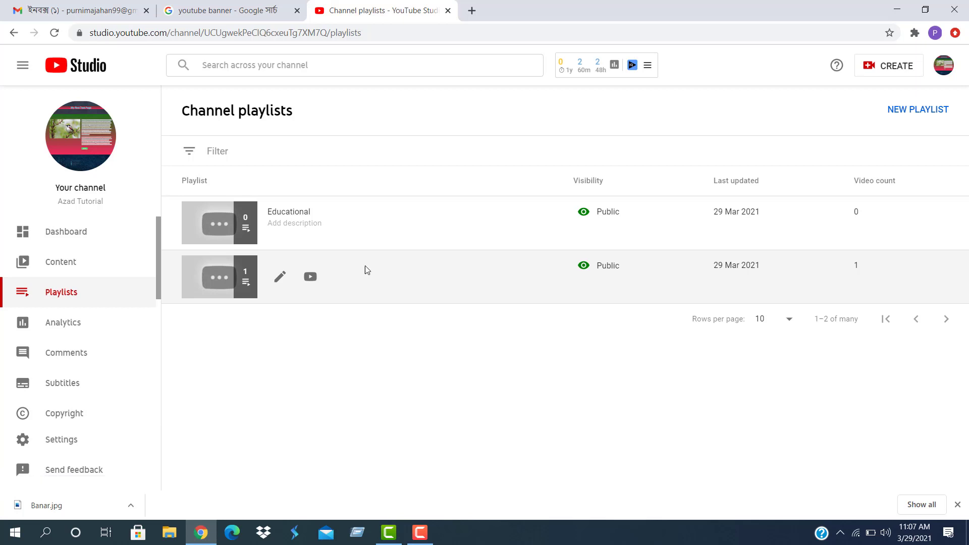
{"action": "left_click", "coordinate": [221, 281]}
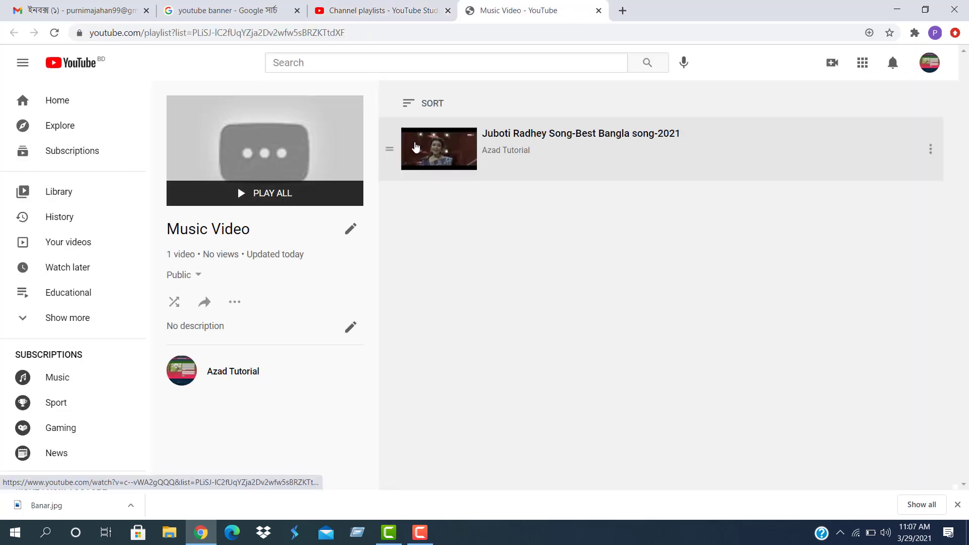
Play Juboti Radhey Song-Best Bangla song-2021 from the playlist, review the page, then show the recorder controls
{"action": "left_click", "coordinate": [424, 150]}
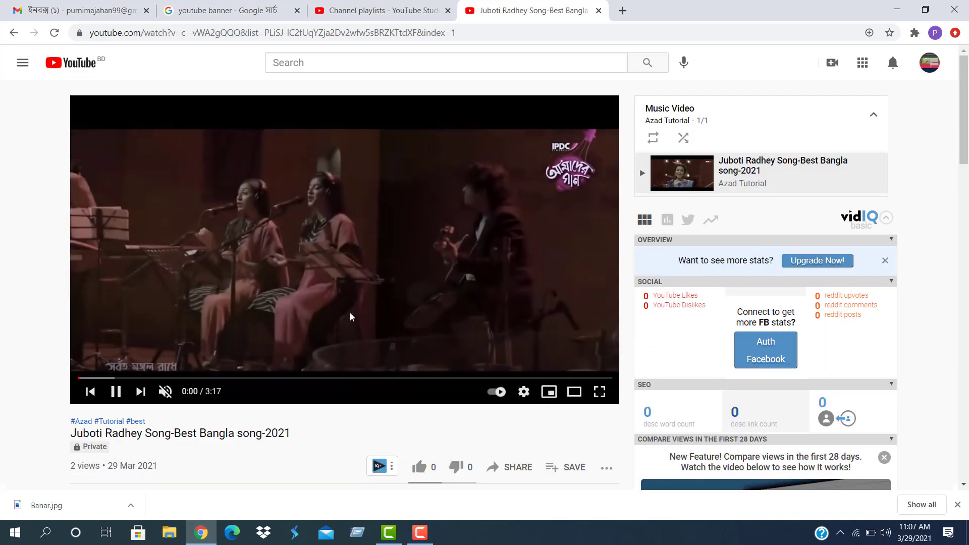
{"action": "scroll", "coordinate": [514, 417], "scroll_direction": "down", "scroll_amount": 3}
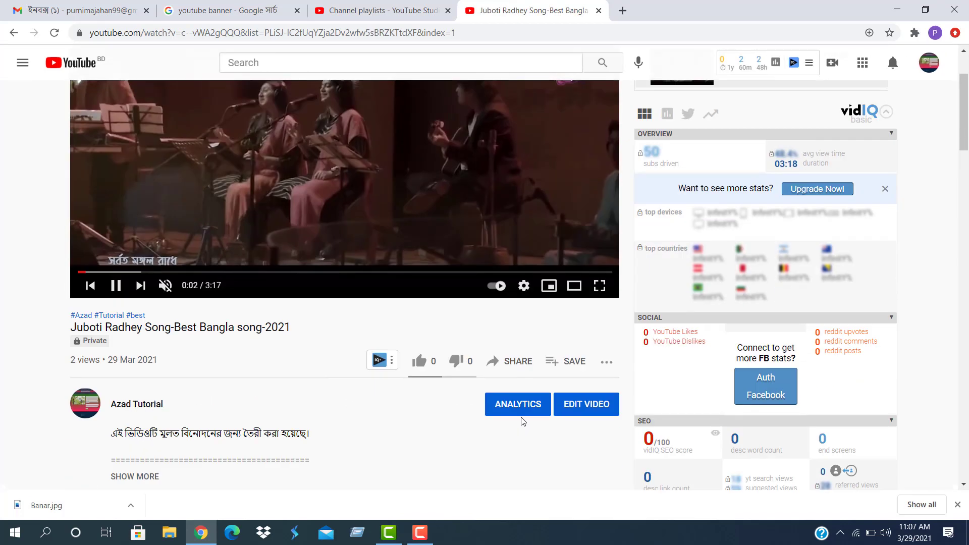
{"action": "scroll", "coordinate": [532, 361], "scroll_direction": "down", "scroll_amount": 12}
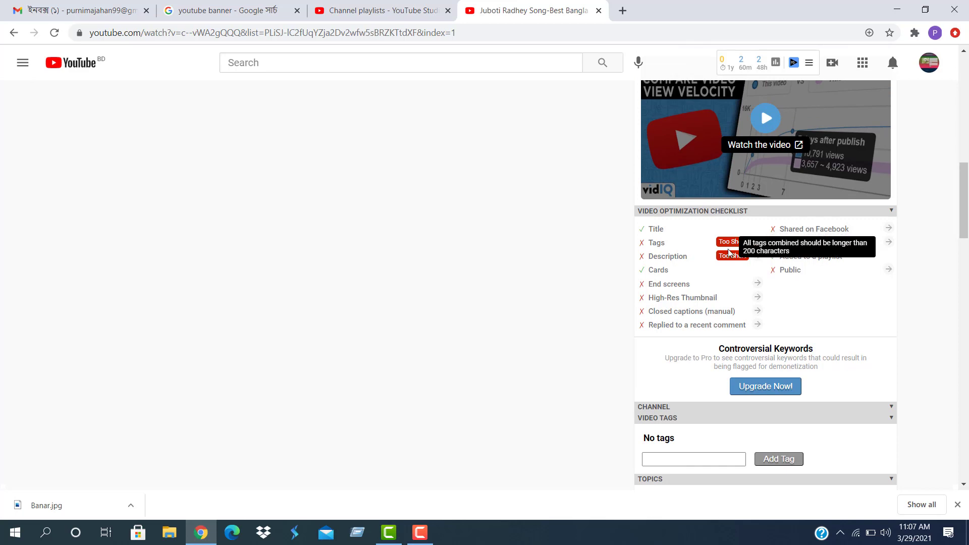
{"action": "mouse_move", "coordinate": [727, 259]}
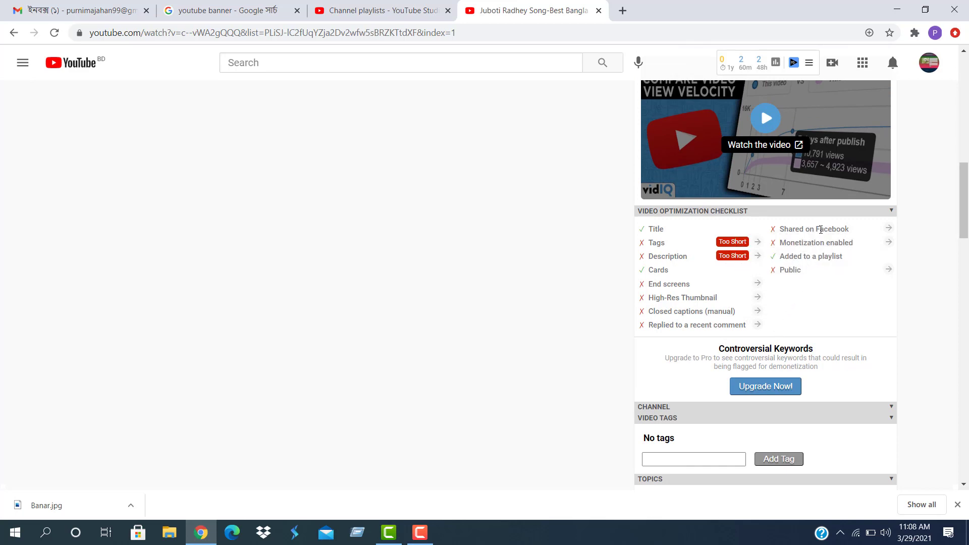
{"action": "scroll", "coordinate": [709, 353], "scroll_direction": "down", "scroll_amount": 5}
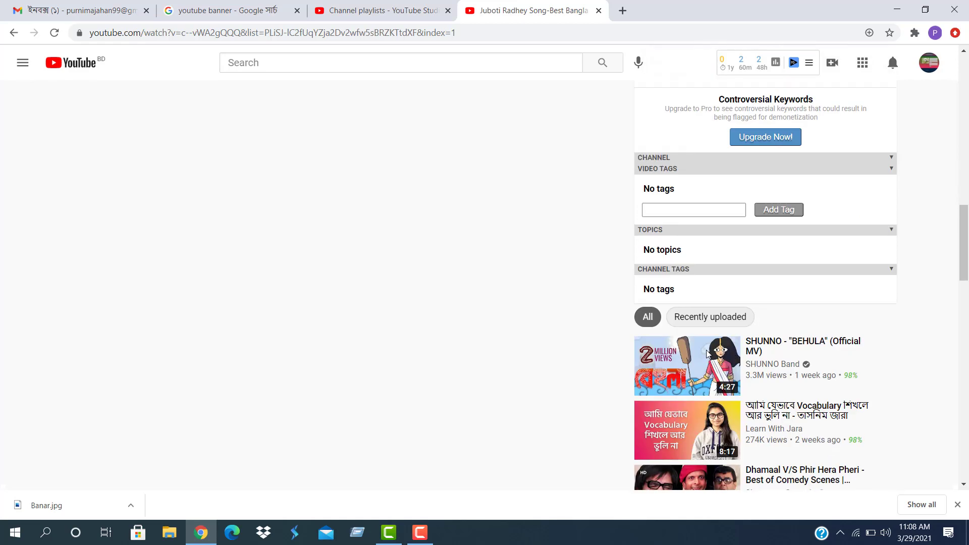
{"action": "scroll", "coordinate": [556, 348], "scroll_direction": "up", "scroll_amount": 10}
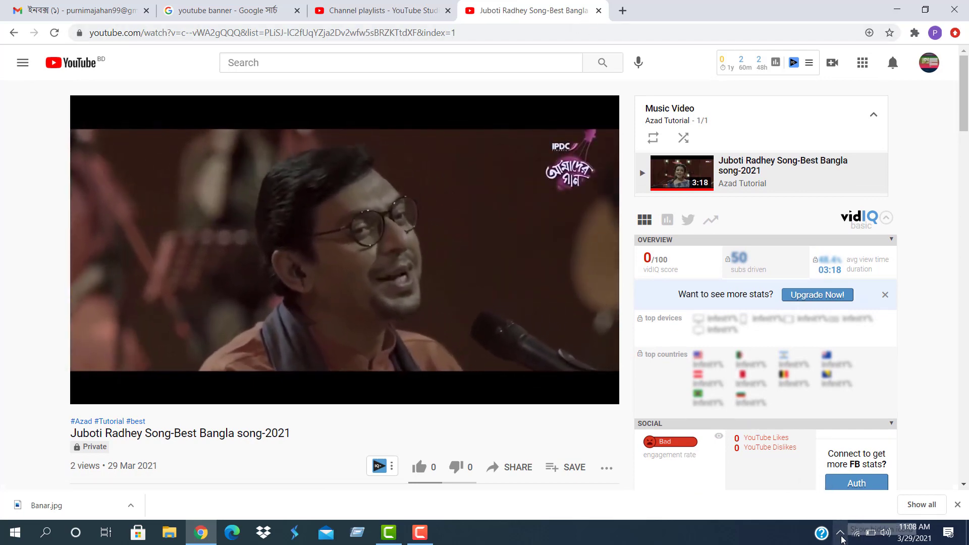
{"action": "left_click", "coordinate": [840, 534]}
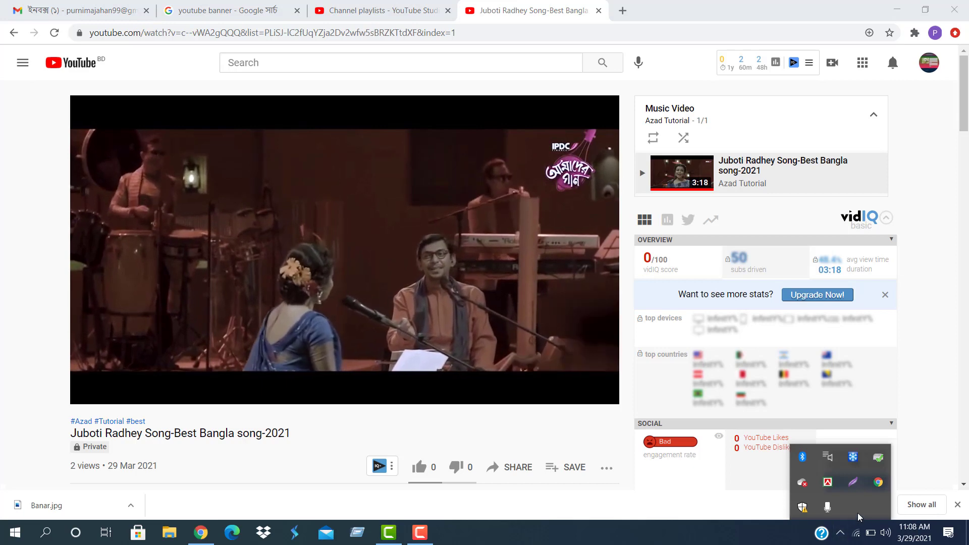
{"action": "left_click", "coordinate": [853, 482]}
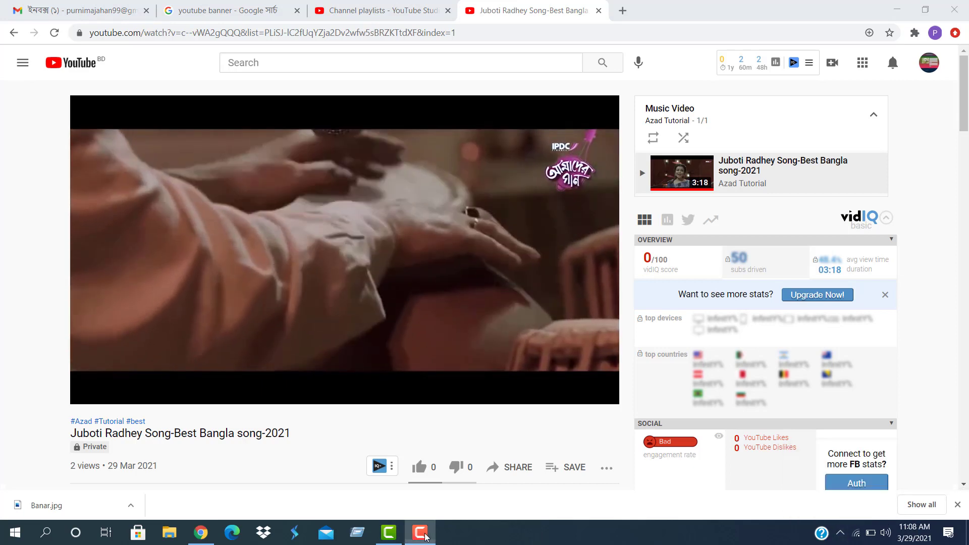
Show the desktop and launch Wondershare Filmora X from its shortcut
{"action": "key", "text": "super+d"}
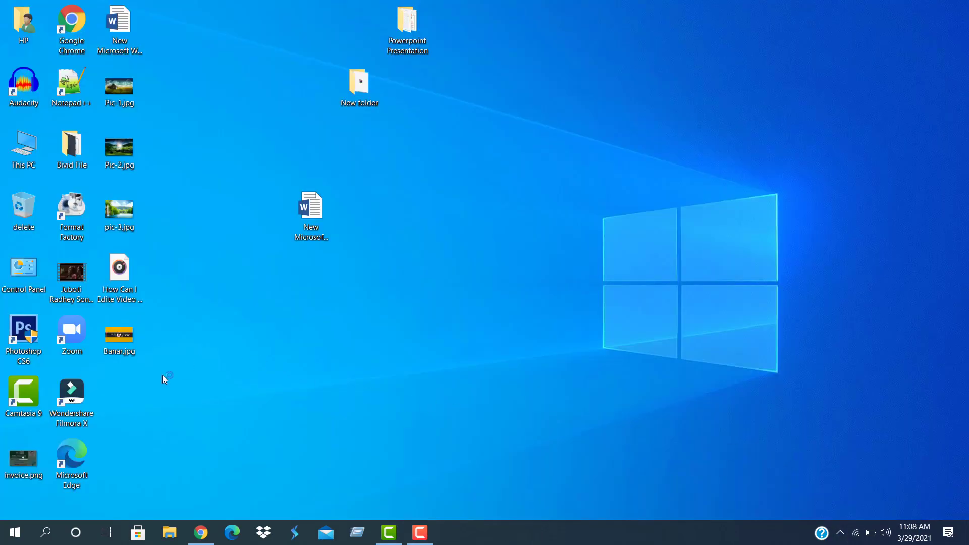
{"action": "right_click", "coordinate": [76, 390]}
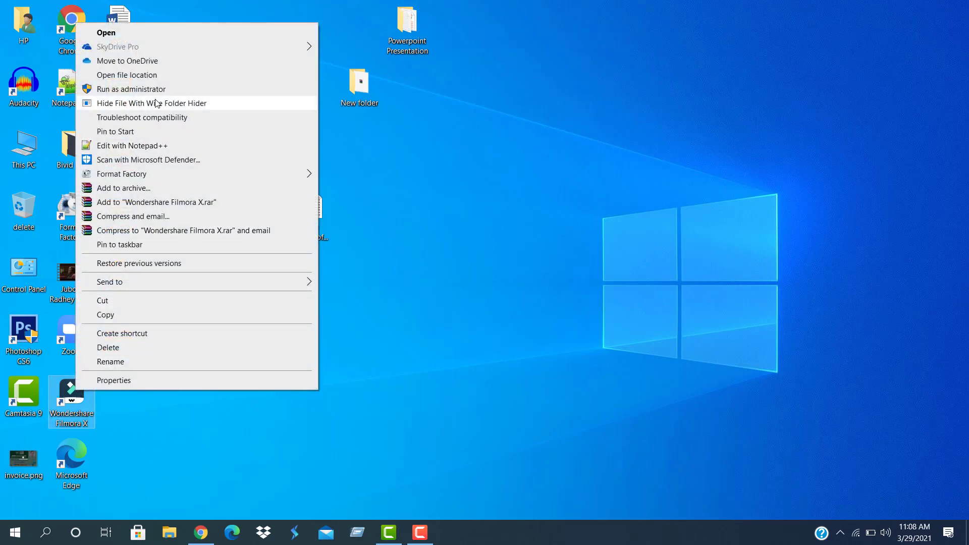
{"action": "left_click", "coordinate": [109, 33]}
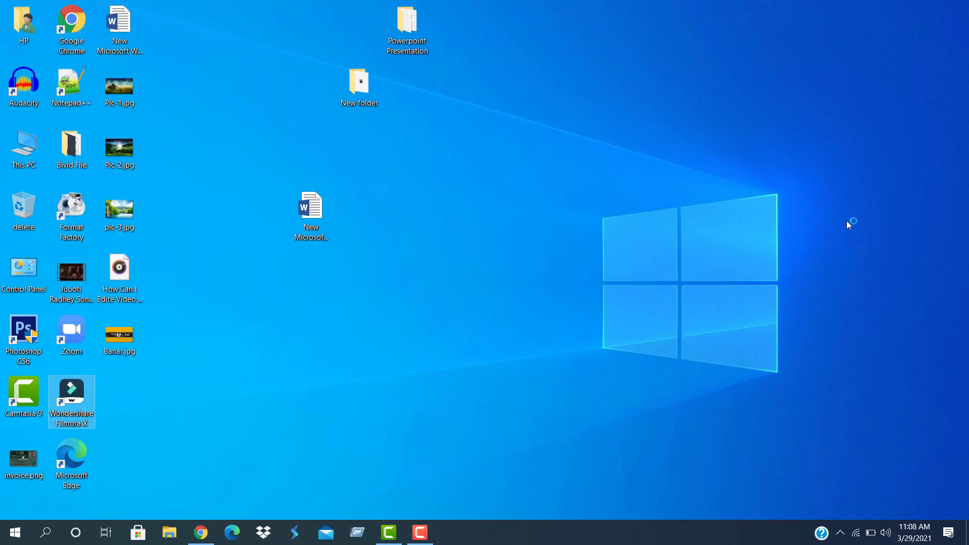
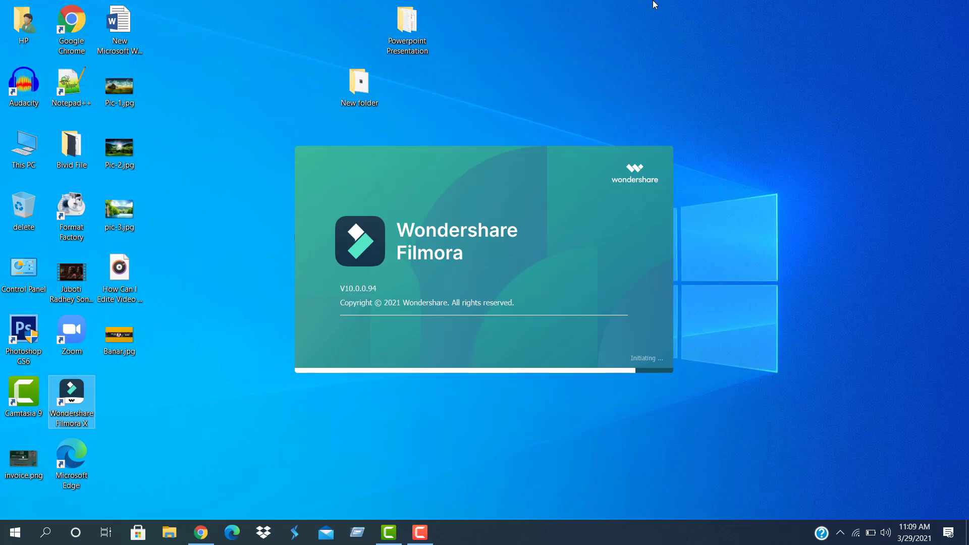
Refresh the desktop five times, then launch Audacity from its desktop shortcut
{"action": "right_click", "coordinate": [813, 72]}
{"action": "left_click", "coordinate": [838, 128]}
{"action": "right_click", "coordinate": [796, 91]}
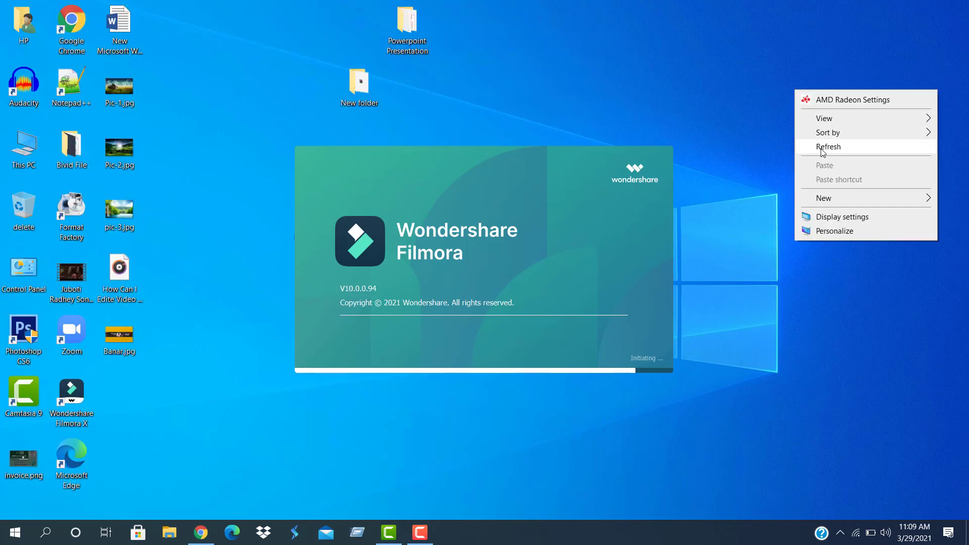
{"action": "left_click", "coordinate": [821, 148]}
{"action": "right_click", "coordinate": [798, 105]}
{"action": "left_click", "coordinate": [826, 162]}
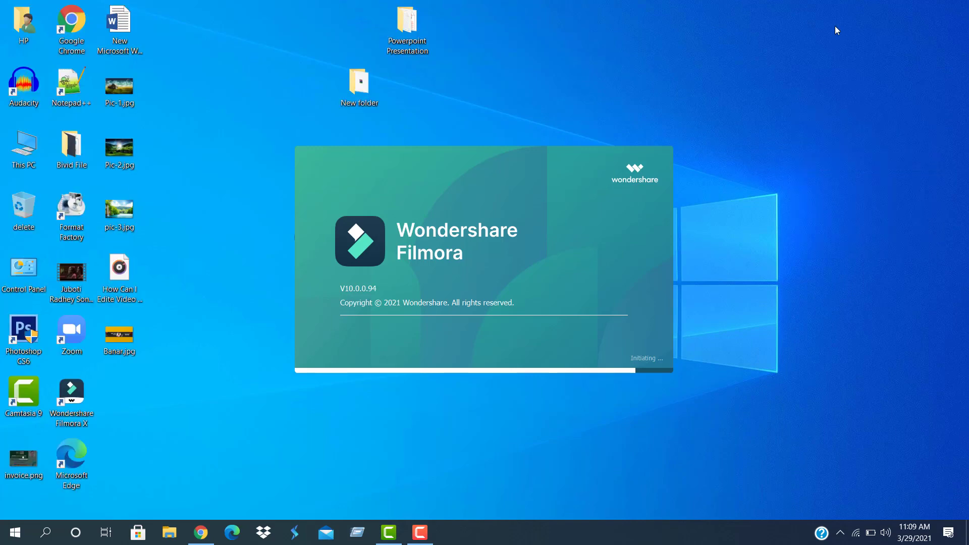
{"action": "right_click", "coordinate": [806, 41]}
{"action": "left_click", "coordinate": [827, 98]}
{"action": "right_click", "coordinate": [786, 62]}
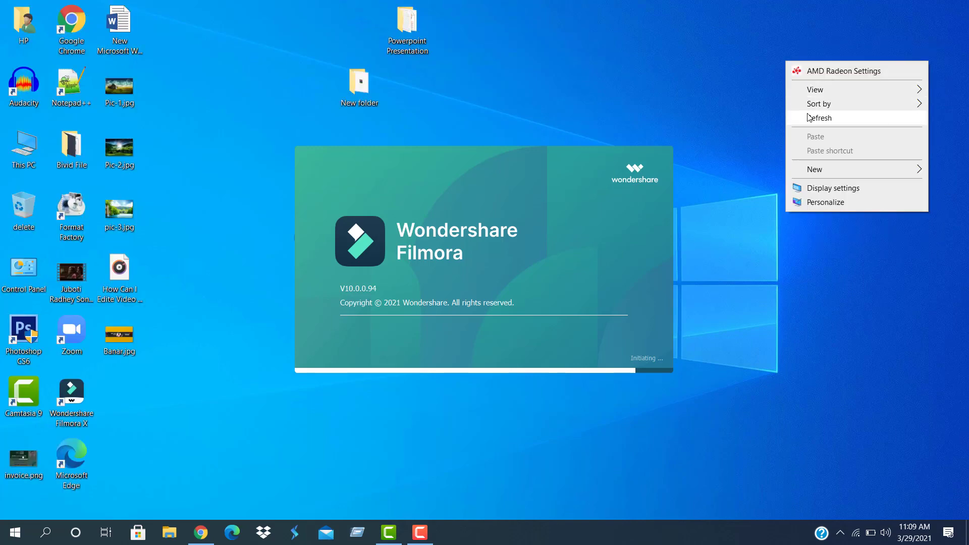
{"action": "left_click", "coordinate": [827, 117]}
{"action": "right_click", "coordinate": [23, 78]}
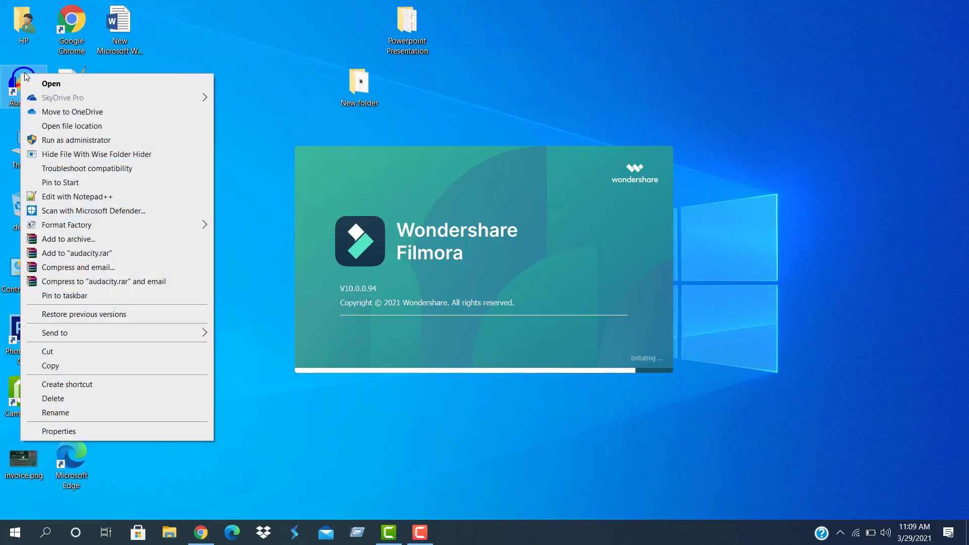
{"action": "left_click", "coordinate": [51, 84]}
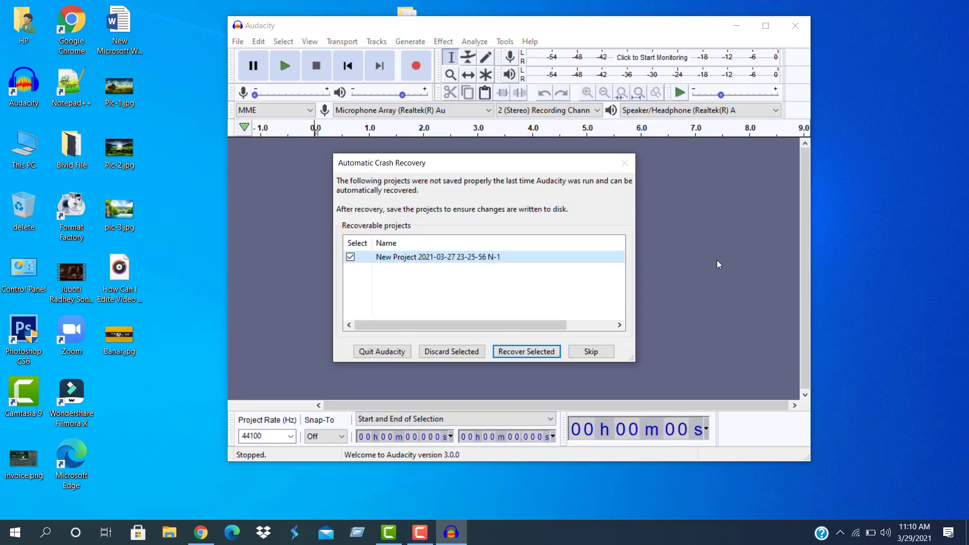
Skip crash recovery, move the Filmora window aside, and raise the recording volume to 1.00
{"action": "left_click", "coordinate": [591, 348]}
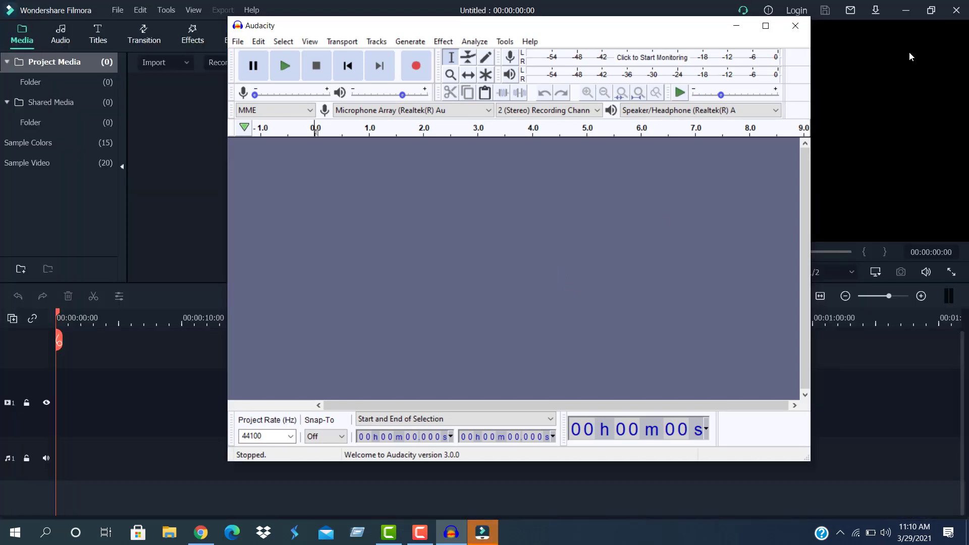
{"action": "left_click", "coordinate": [906, 12]}
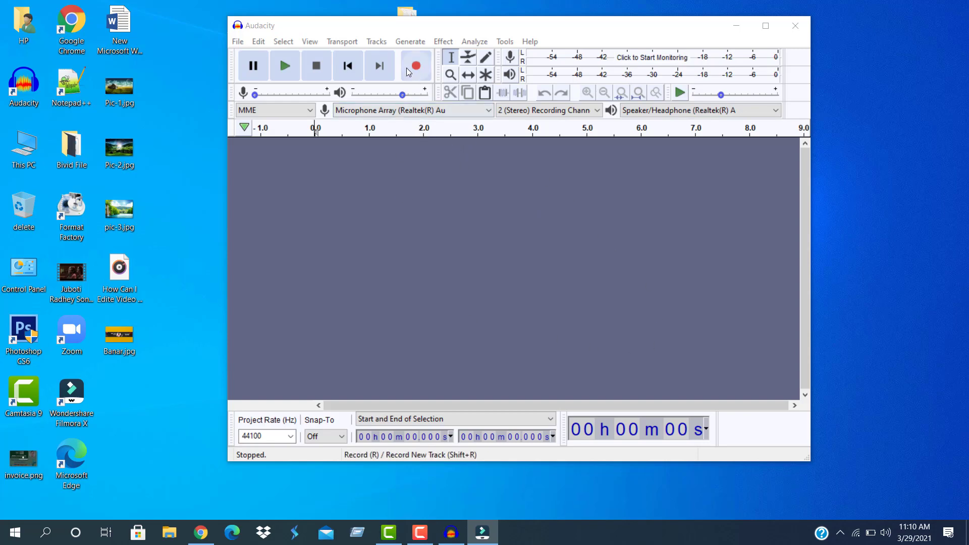
{"action": "mouse_move", "coordinate": [256, 99]}
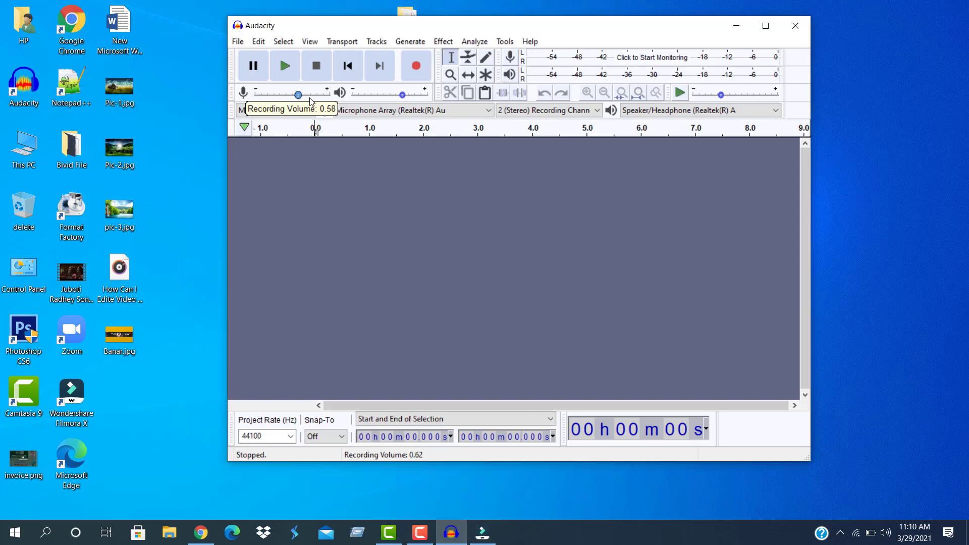
{"action": "left_click_drag", "start_coordinate": [256, 99], "coordinate": [331, 102]}
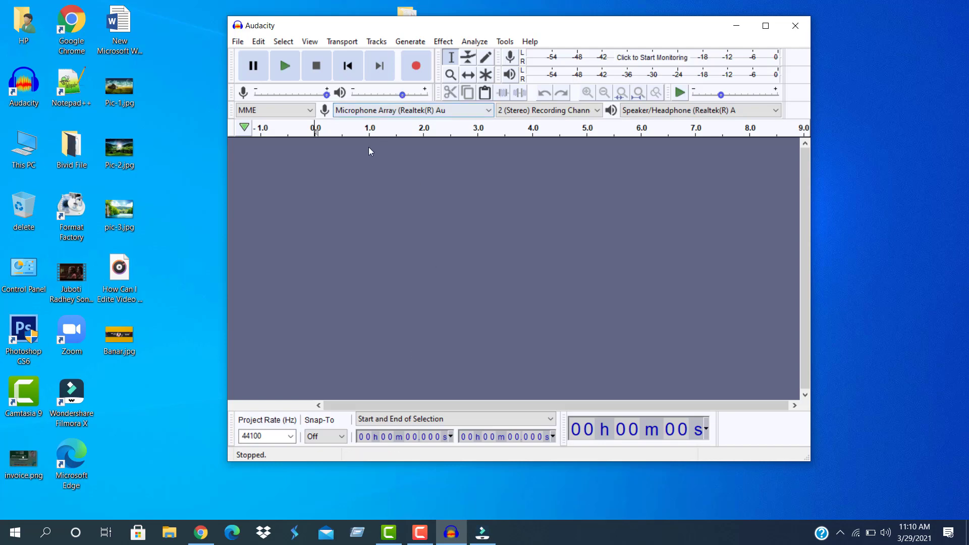
Record about 6.7 seconds of voice, then play the recording back and stop
{"action": "left_click", "coordinate": [416, 66]}
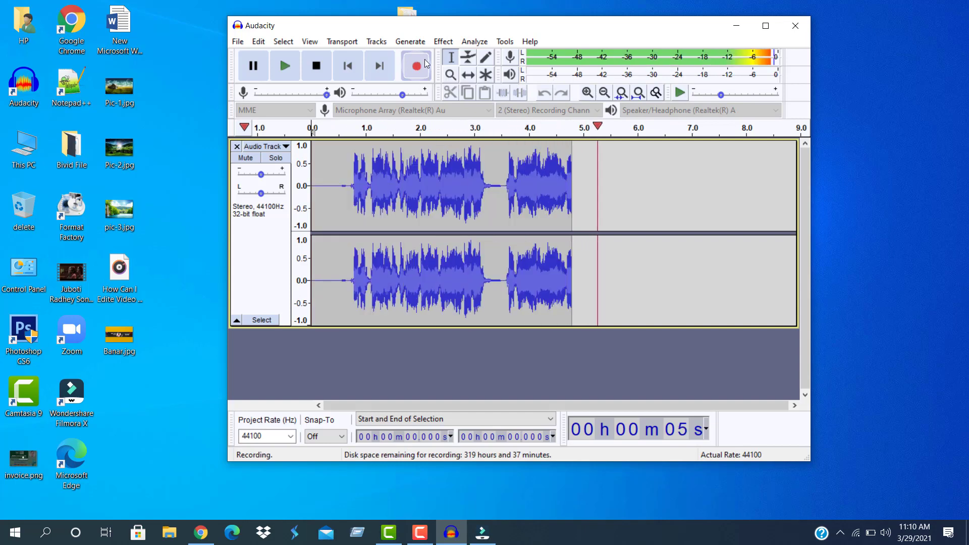
{"action": "left_click", "coordinate": [316, 66]}
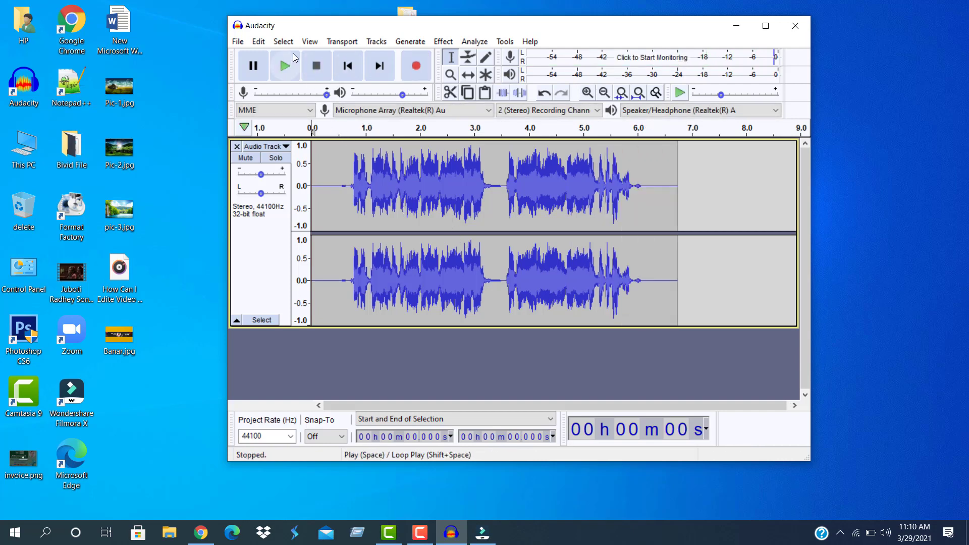
{"action": "left_click", "coordinate": [285, 67]}
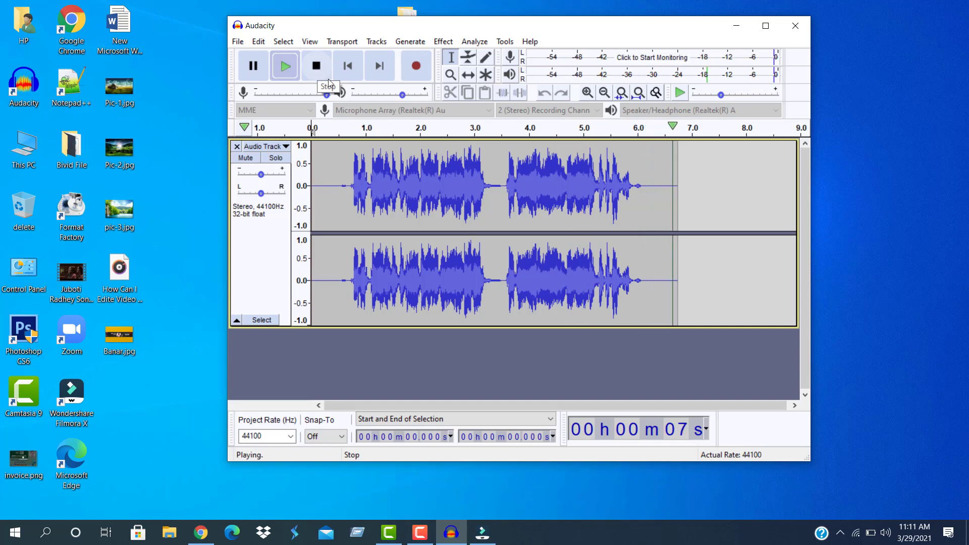
{"action": "left_click", "coordinate": [317, 68]}
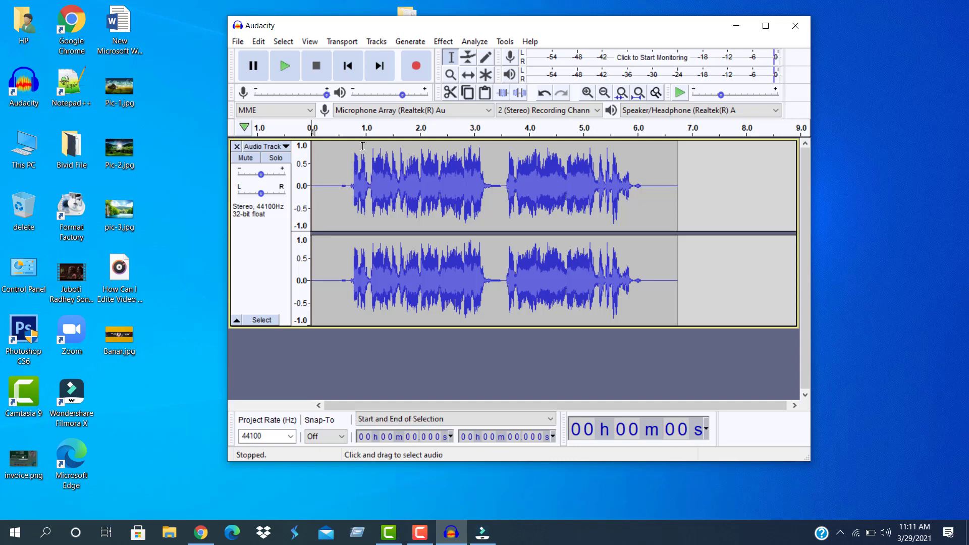
Select the whole track and apply Noise Reduction using a noise profile captured from it
{"action": "left_click", "coordinate": [285, 42]}
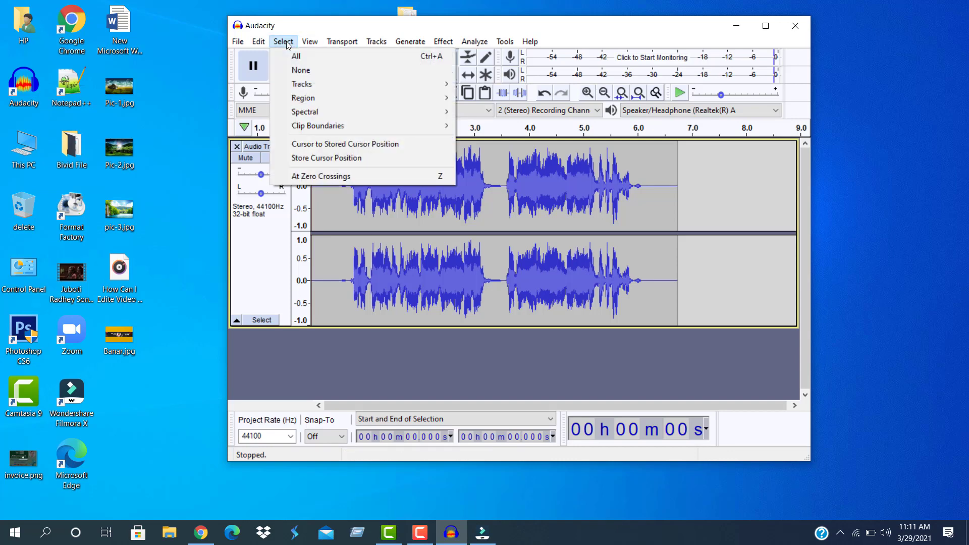
{"action": "left_click", "coordinate": [307, 56]}
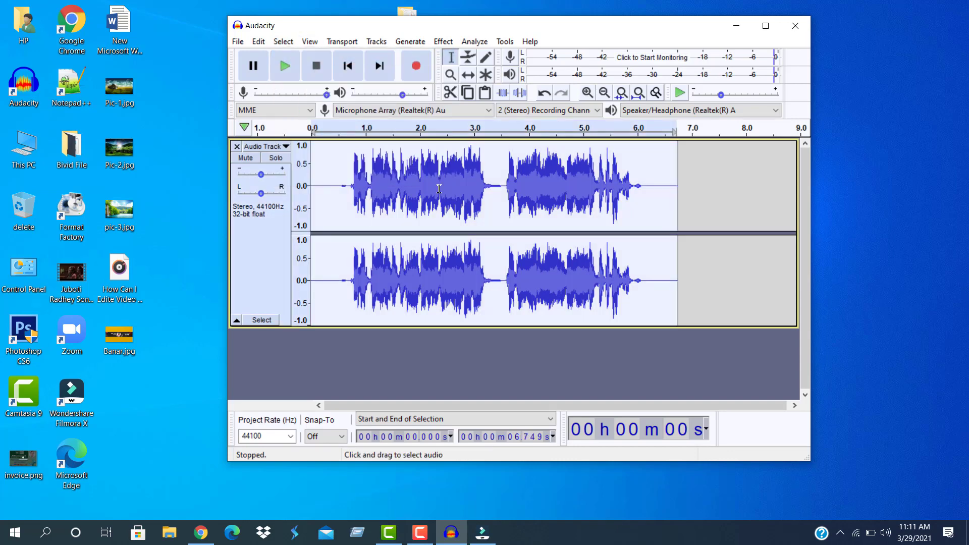
{"action": "left_click", "coordinate": [444, 43]}
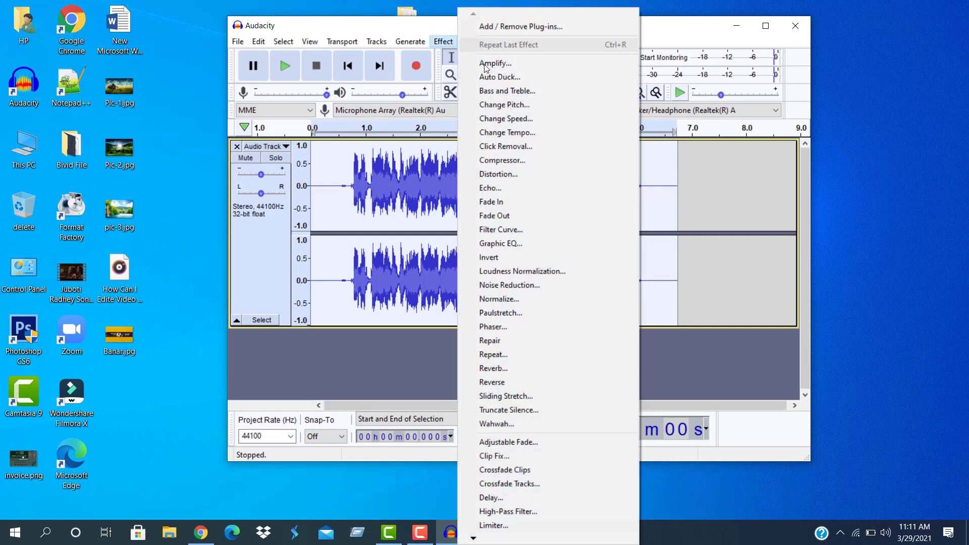
{"action": "left_click", "coordinate": [510, 285]}
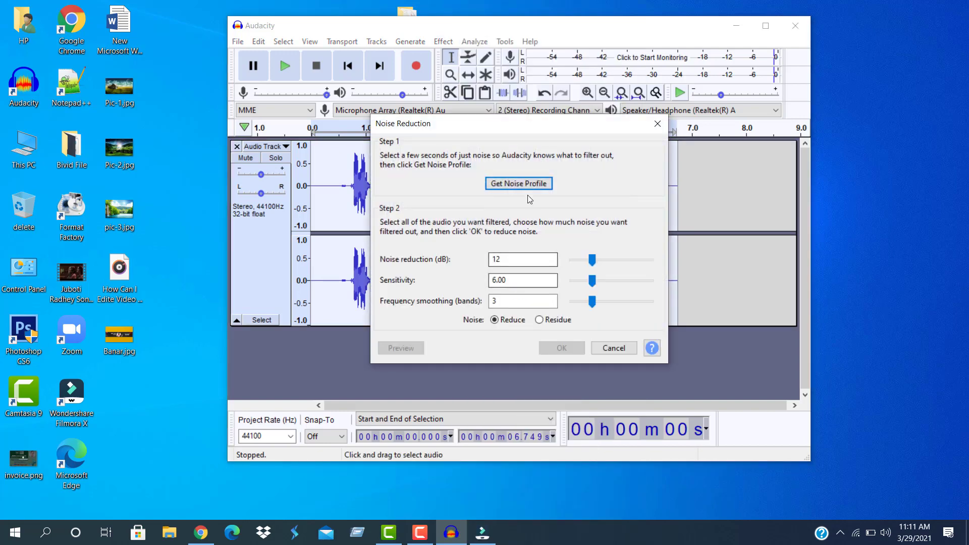
{"action": "left_click", "coordinate": [525, 184]}
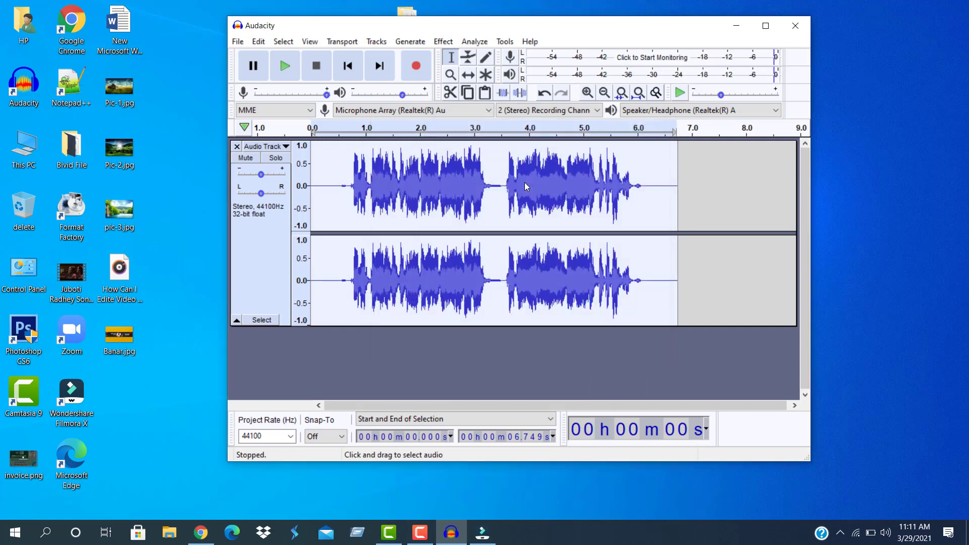
{"action": "left_click", "coordinate": [442, 41]}
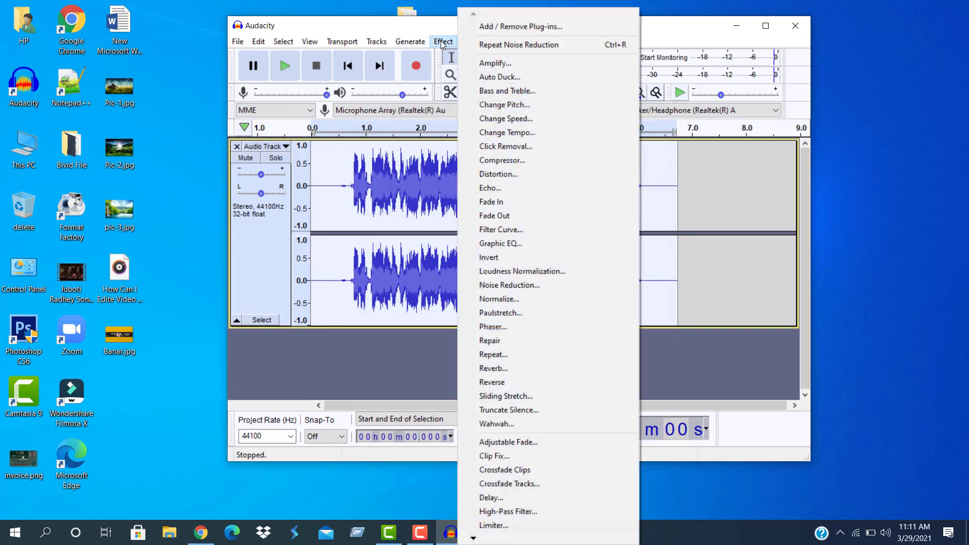
{"action": "left_click", "coordinate": [510, 286]}
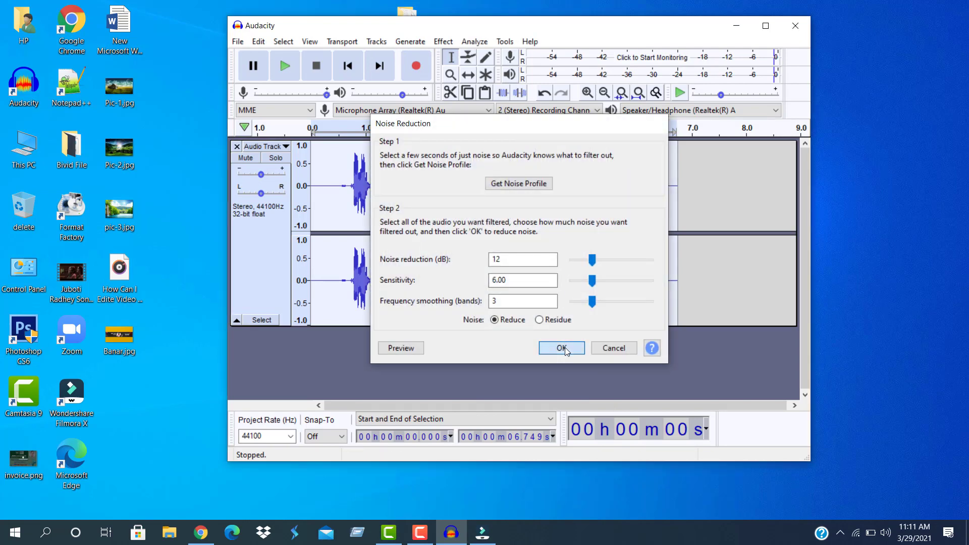
{"action": "left_click", "coordinate": [561, 348]}
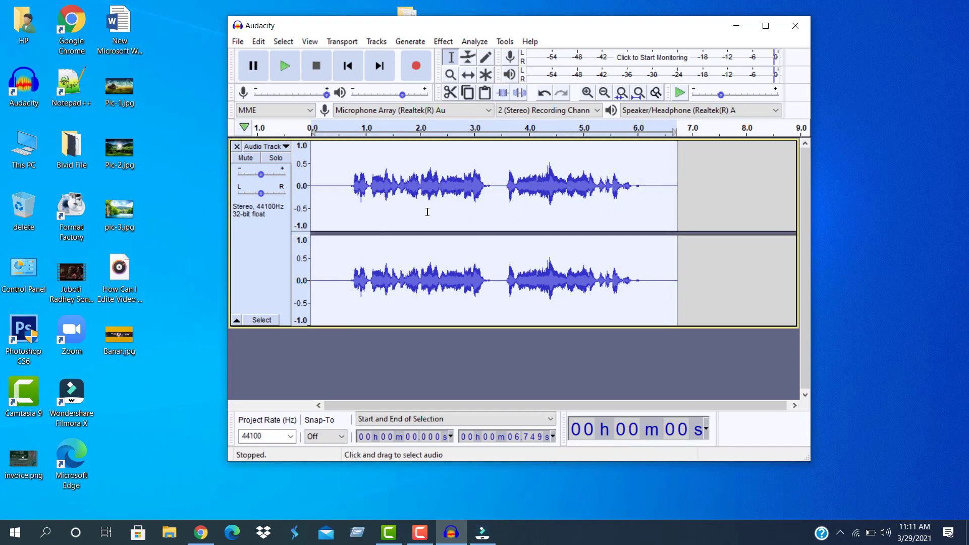
Apply the Compressor at -12 dB threshold, -40 dB noise floor and 2:1 ratio
{"action": "left_click", "coordinate": [436, 44]}
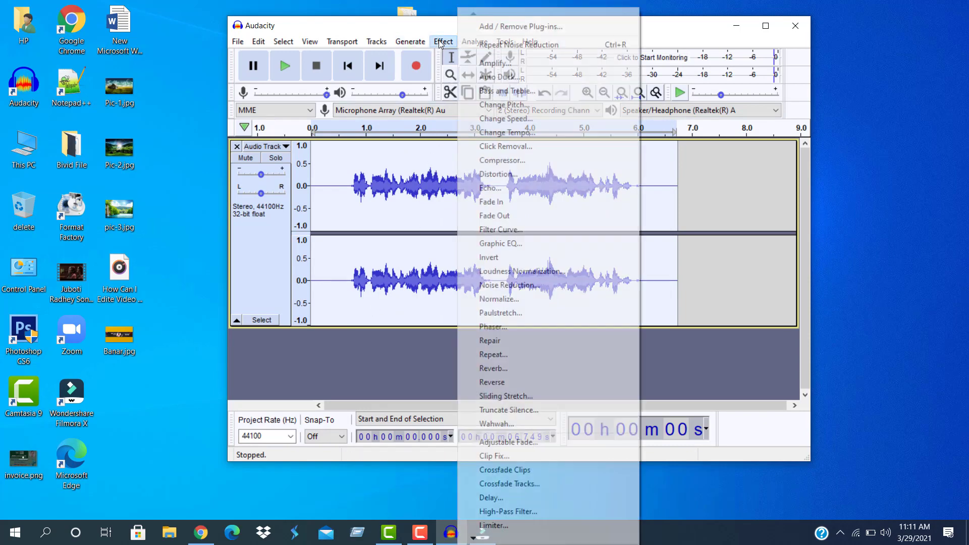
{"action": "left_click", "coordinate": [506, 161]}
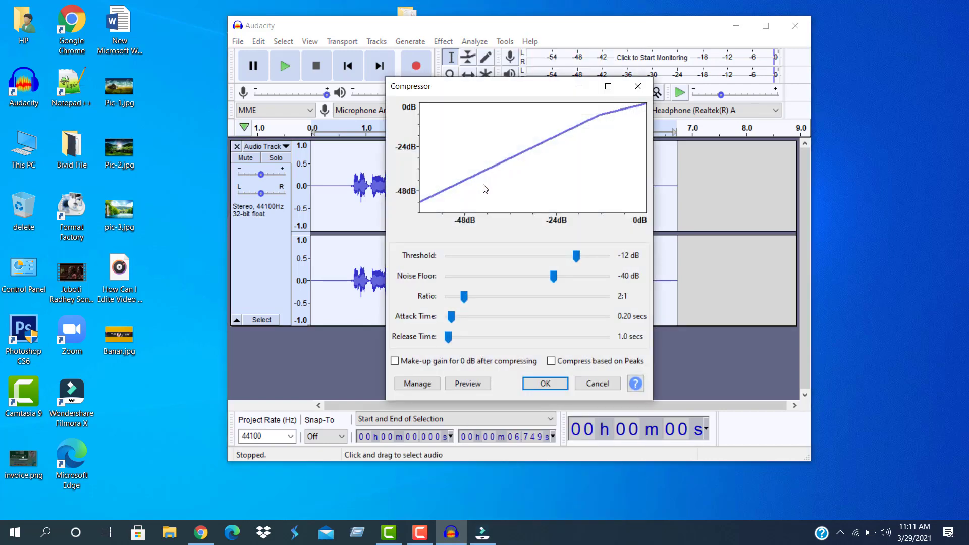
{"action": "left_click", "coordinate": [550, 382]}
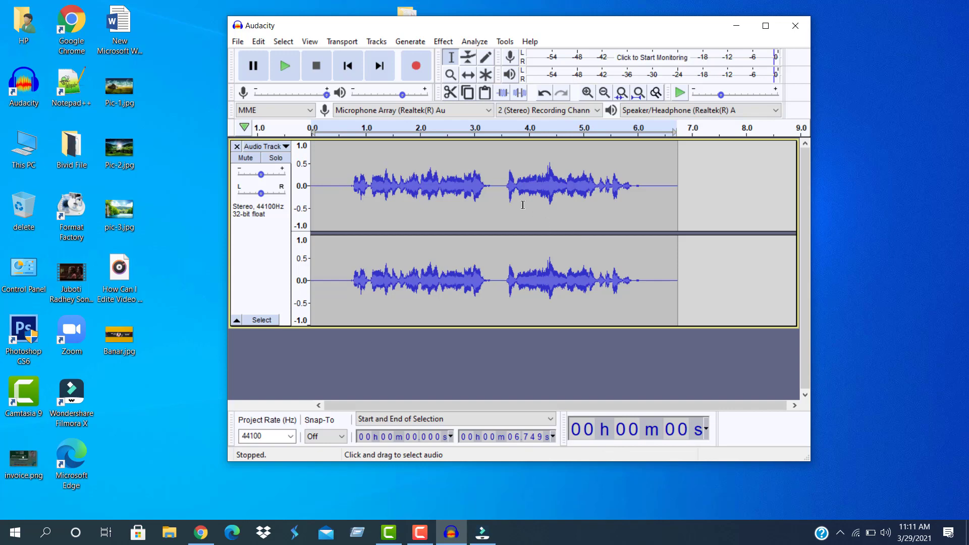
Try Normalize with nothing selected, dismiss the warning, and place the cursor near 0.9 s
{"action": "left_click", "coordinate": [445, 42]}
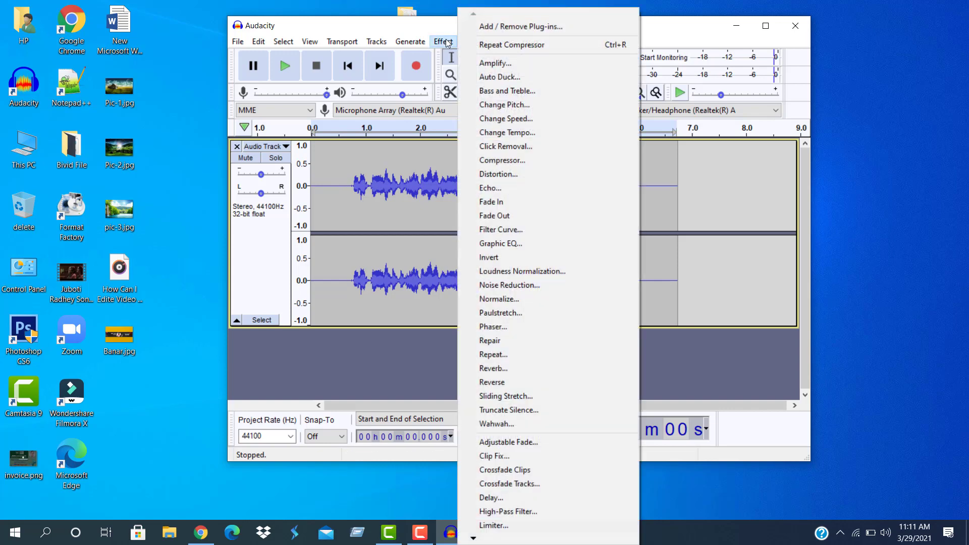
{"action": "left_click", "coordinate": [500, 301]}
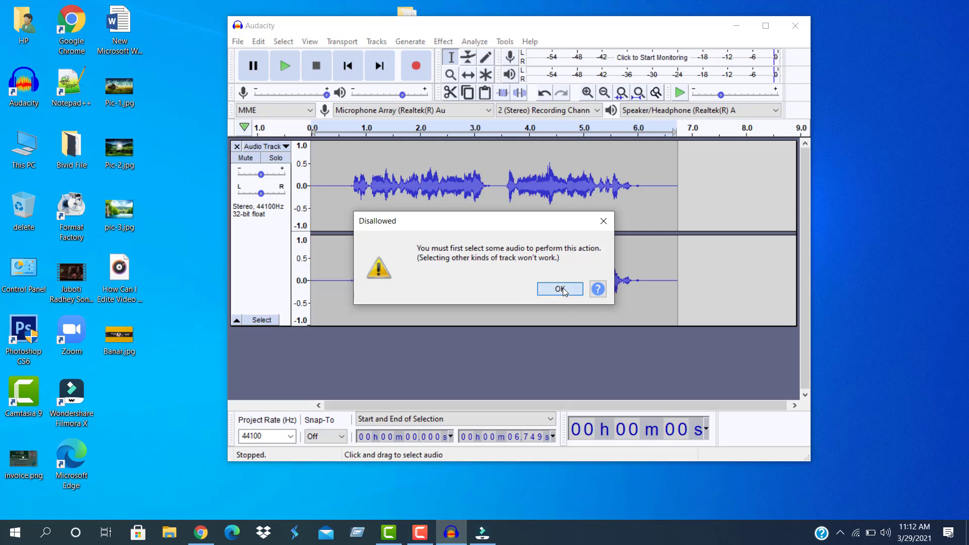
{"action": "left_click", "coordinate": [559, 289]}
{"action": "left_click", "coordinate": [515, 245]}
{"action": "left_click", "coordinate": [360, 156]}
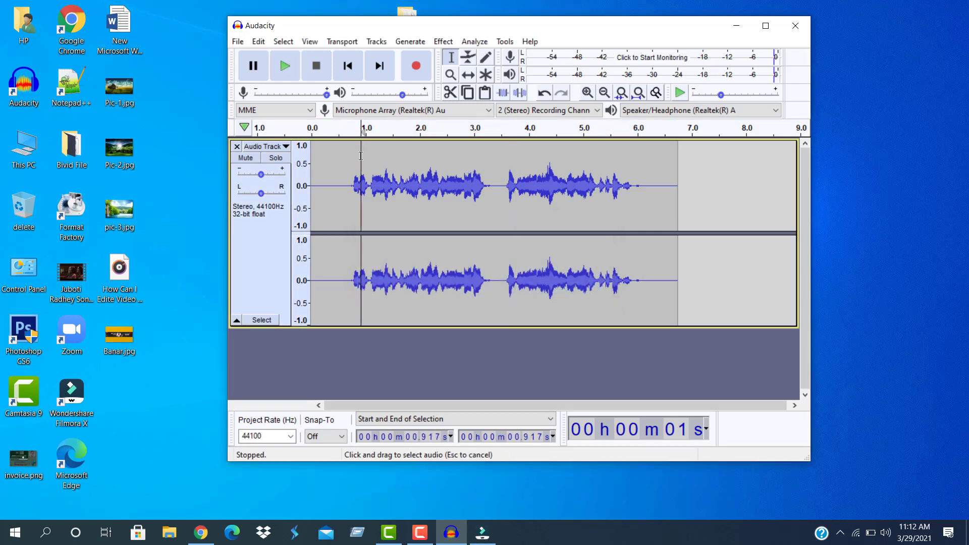
Select the entire track and normalize it to a -1.0 dB peak with DC offset removed
{"action": "left_click", "coordinate": [286, 44]}
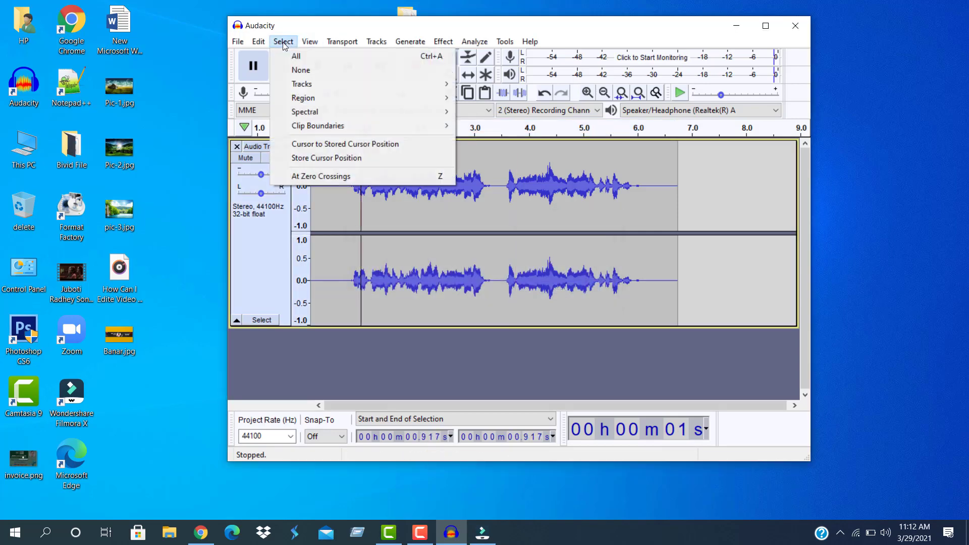
{"action": "left_click", "coordinate": [296, 58]}
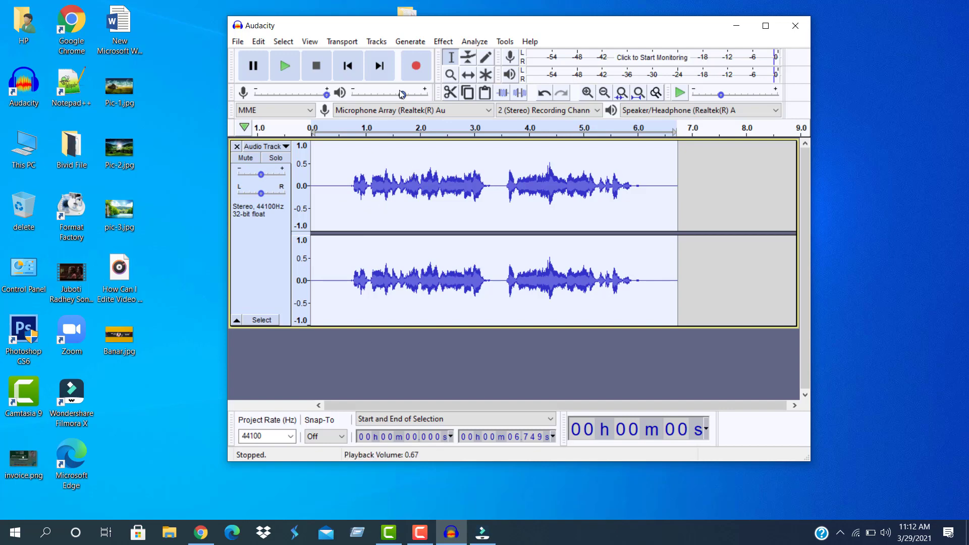
{"action": "left_click", "coordinate": [443, 42]}
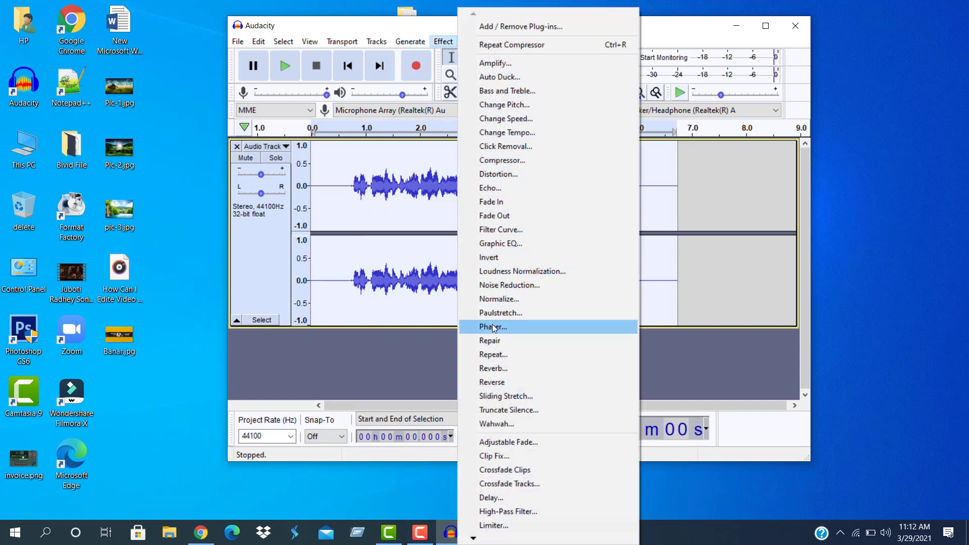
{"action": "left_click", "coordinate": [501, 300]}
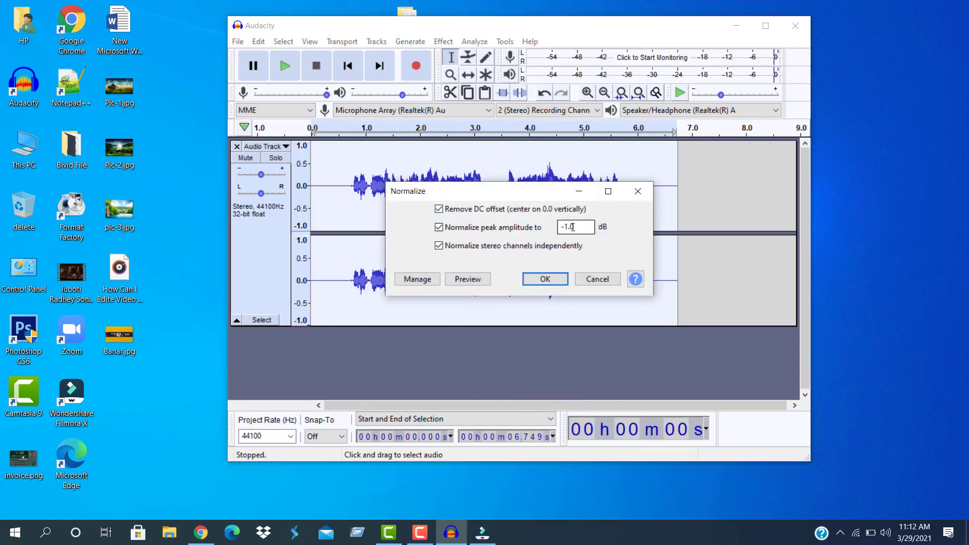
{"action": "left_click", "coordinate": [545, 279]}
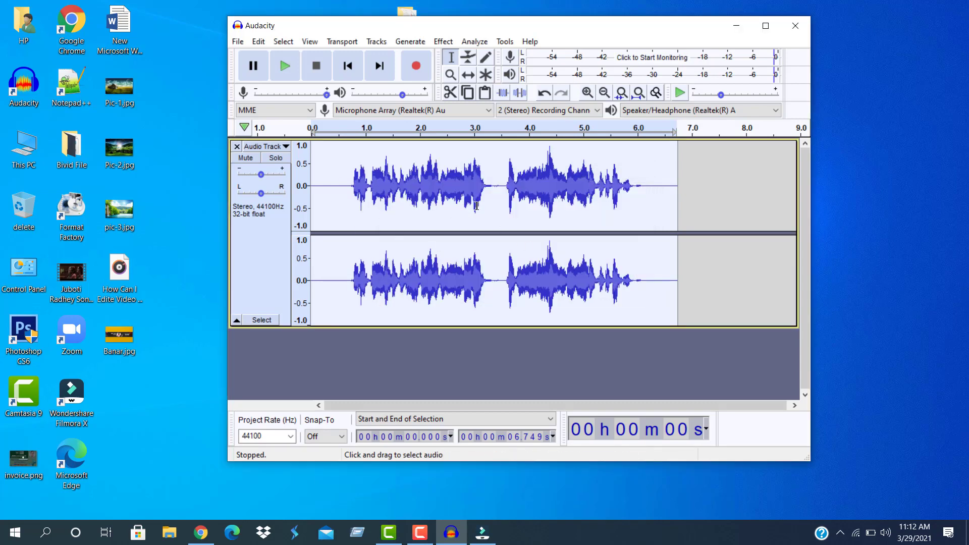
Apply the Graphic EQ's factory Bass Boost preset to the voice track and play it back
{"action": "left_click", "coordinate": [443, 42]}
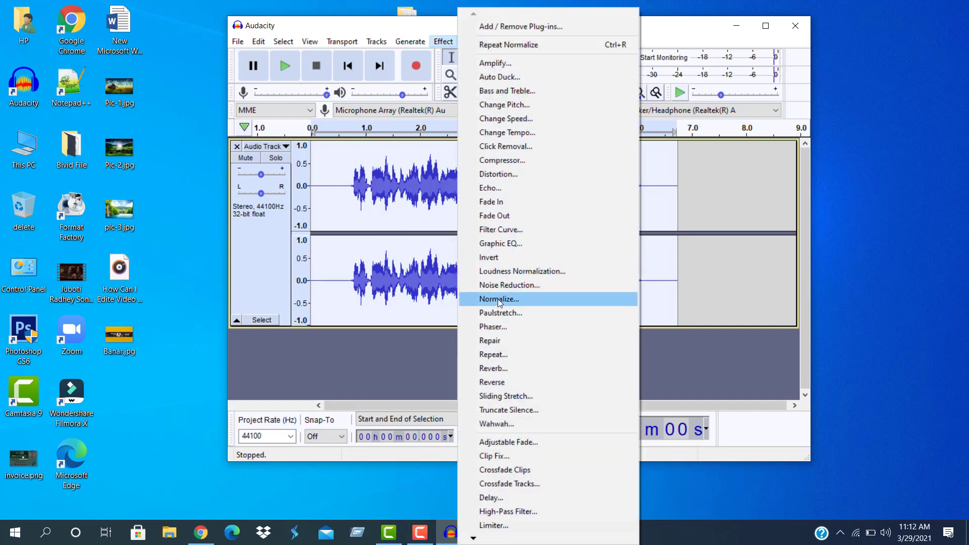
{"action": "left_click", "coordinate": [504, 246]}
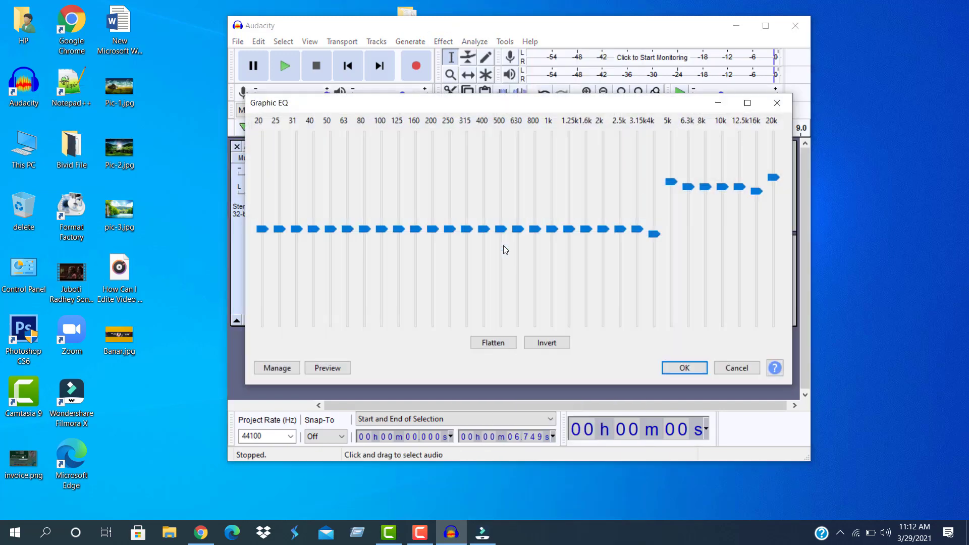
{"action": "left_click", "coordinate": [286, 370]}
{"action": "mouse_move", "coordinate": [299, 430]}
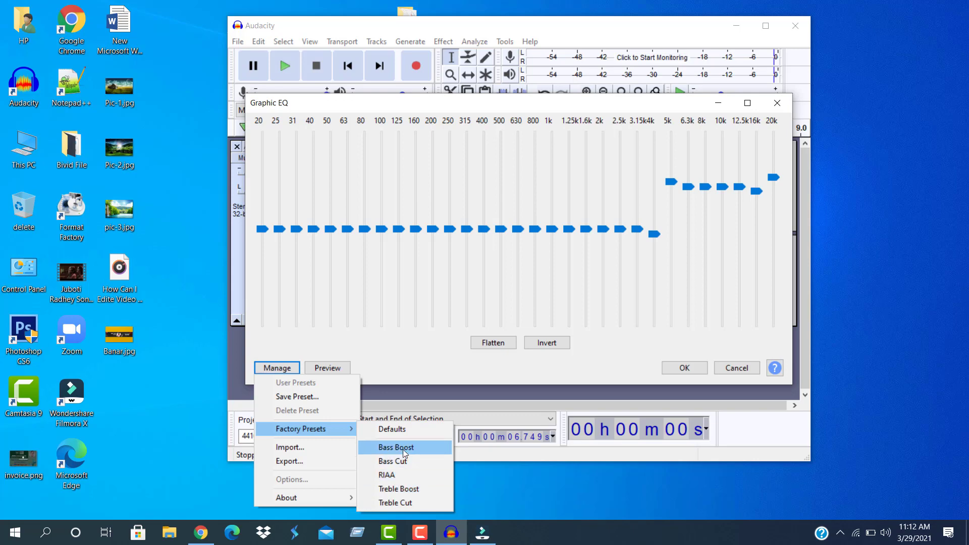
{"action": "left_click", "coordinate": [399, 490]}
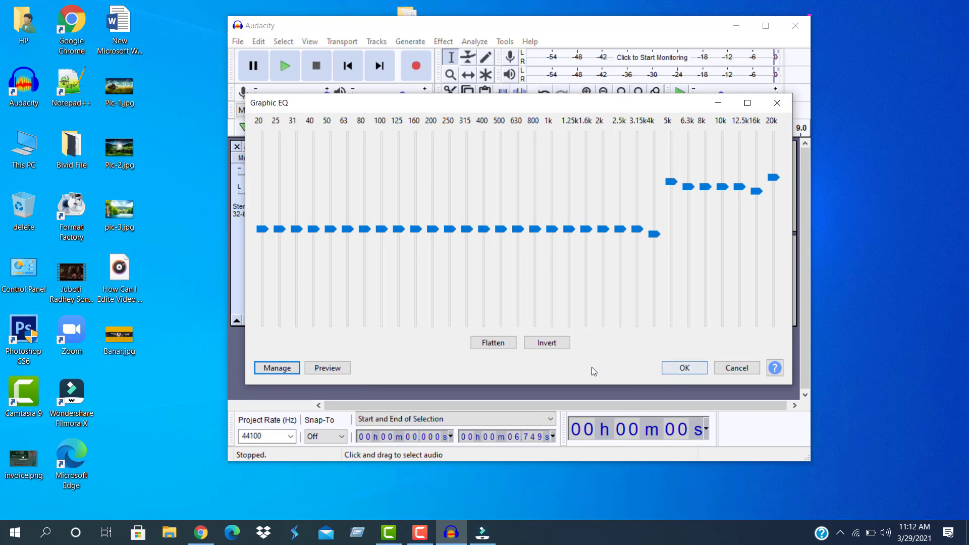
{"action": "left_click", "coordinate": [686, 369]}
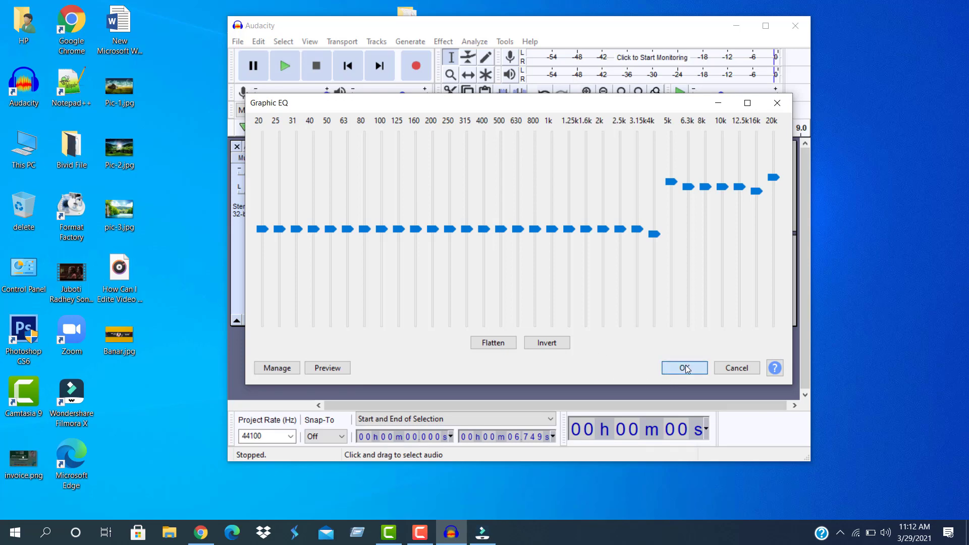
{"action": "left_click", "coordinate": [686, 368]}
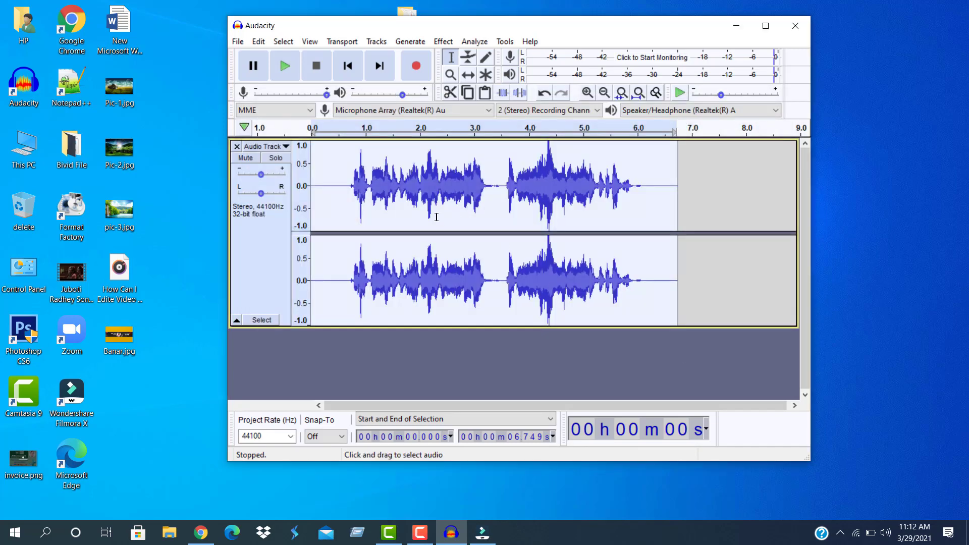
{"action": "left_click", "coordinate": [281, 67]}
Close Audacity without saving and restore the Filmora window from the taskbar
{"action": "left_click", "coordinate": [798, 28]}
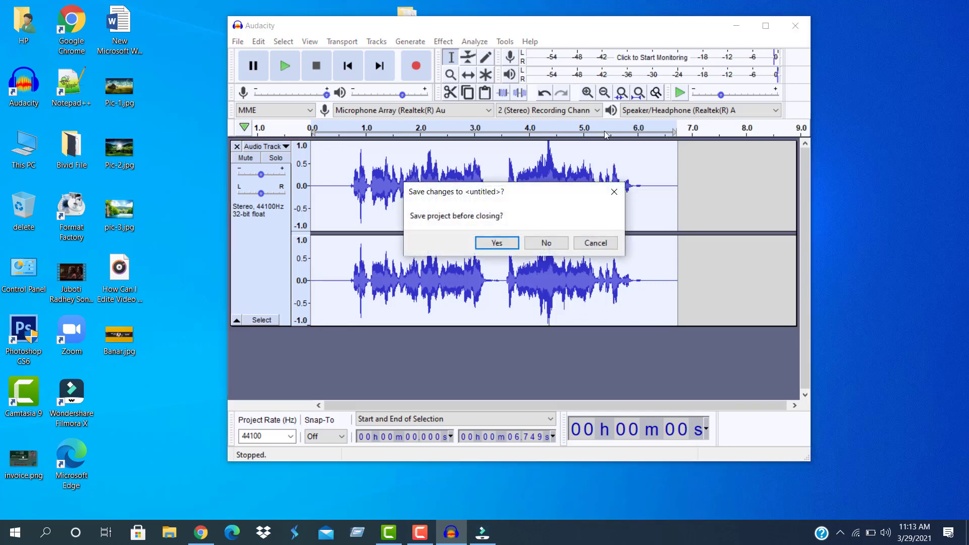
{"action": "left_click", "coordinate": [540, 244]}
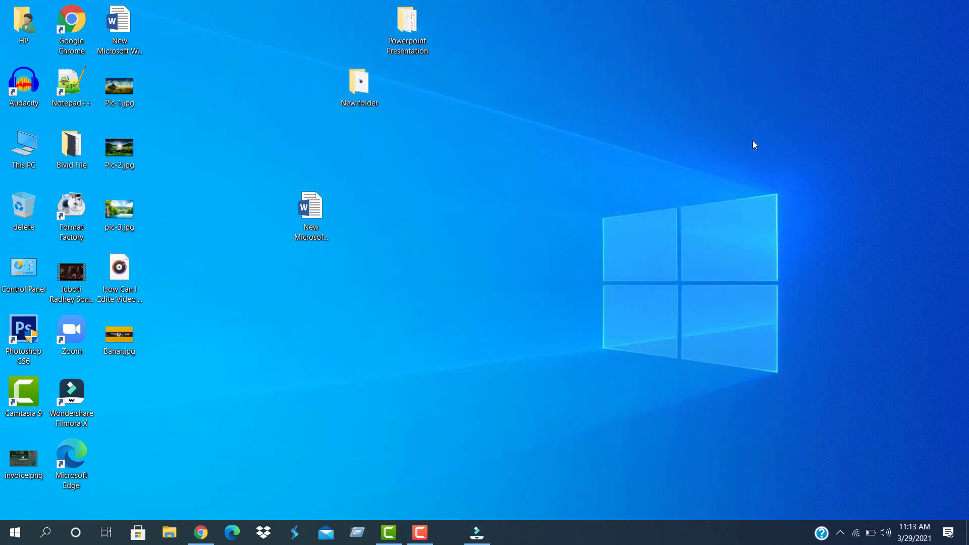
{"action": "left_click", "coordinate": [451, 532]}
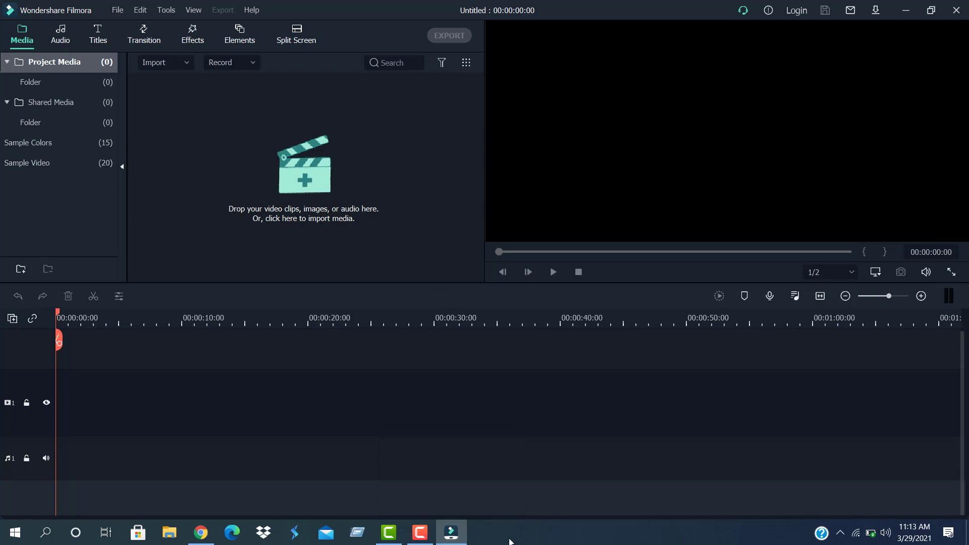
{"action": "left_click", "coordinate": [419, 534]}
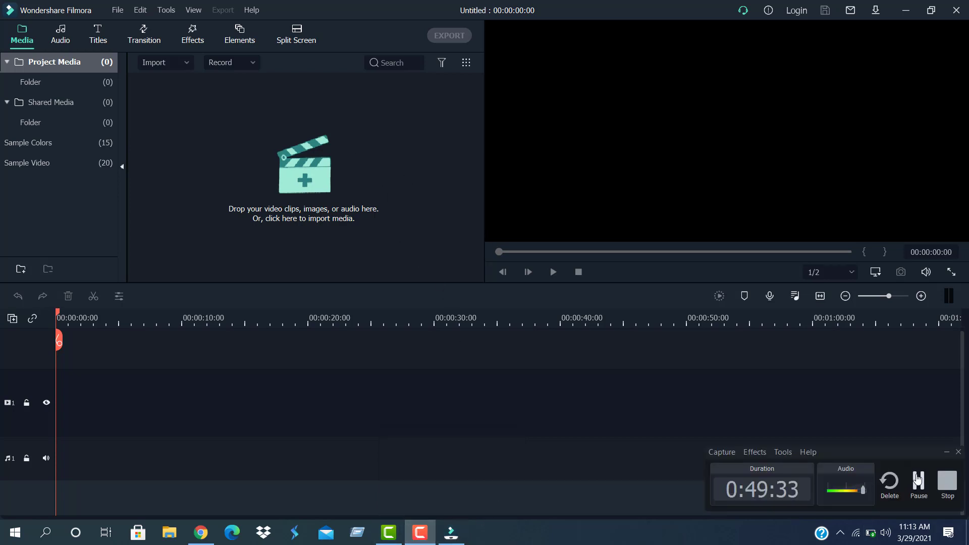